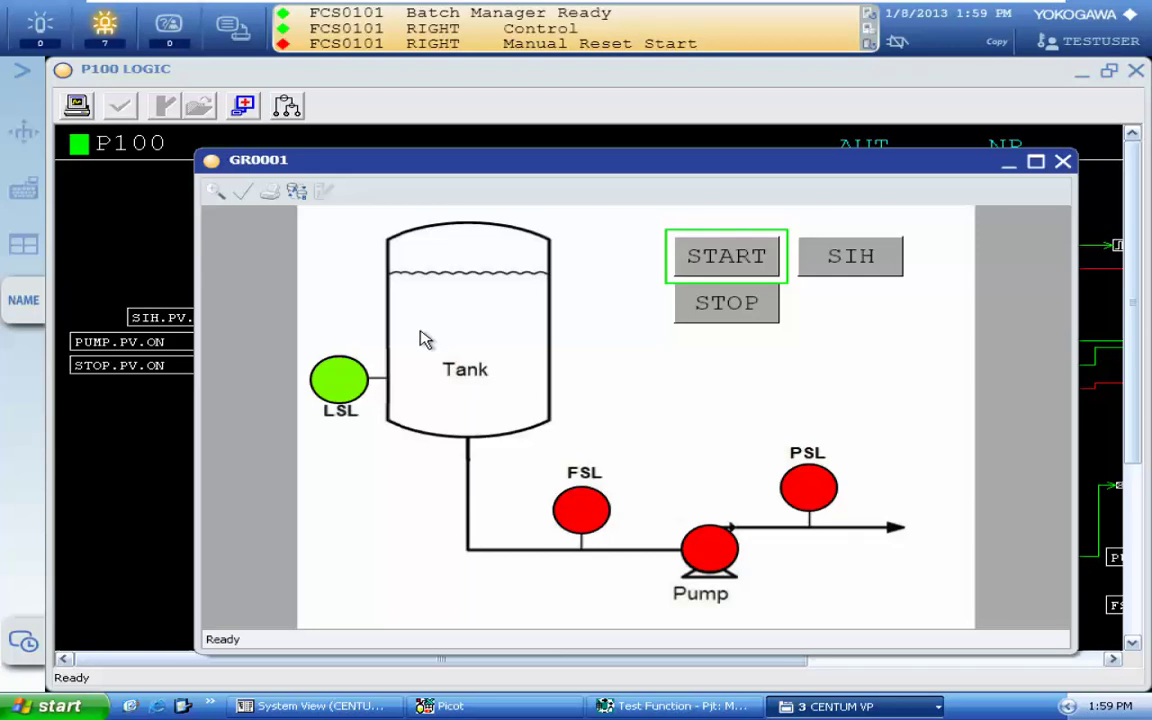
Step: Set SIH to 1 and START to 1 in the GR0001 graphic to start the pump
{"action": "left_click", "coordinate": [840, 273]}
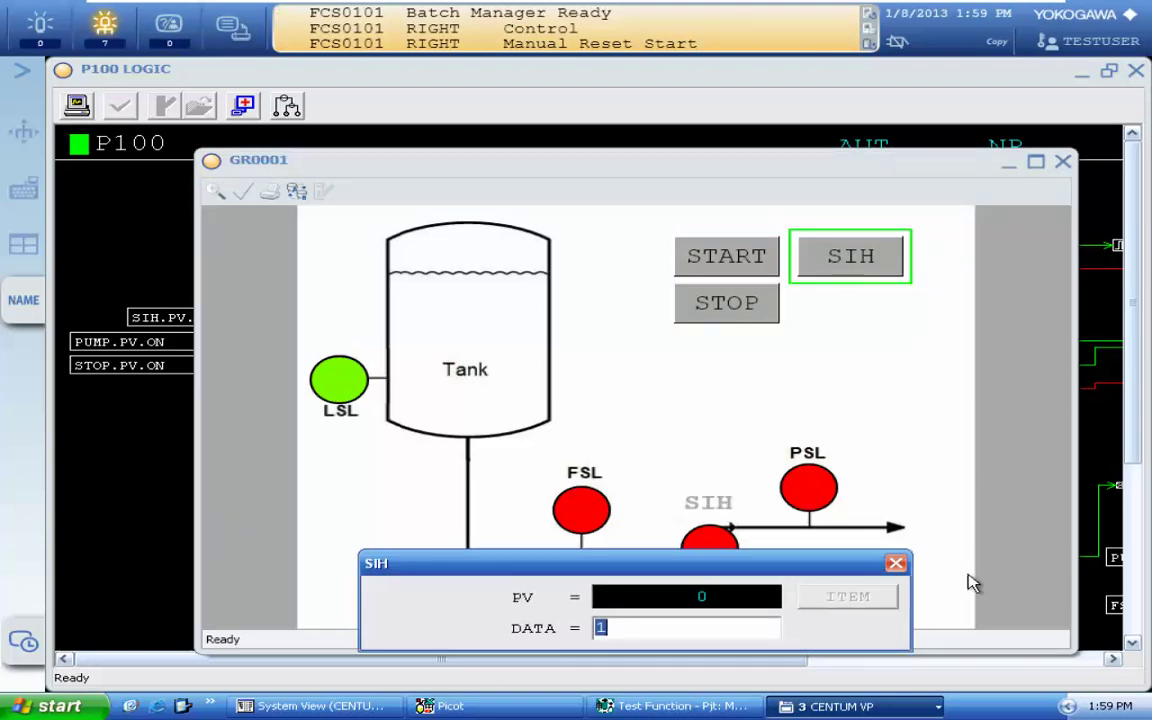
{"action": "left_click", "coordinate": [897, 565]}
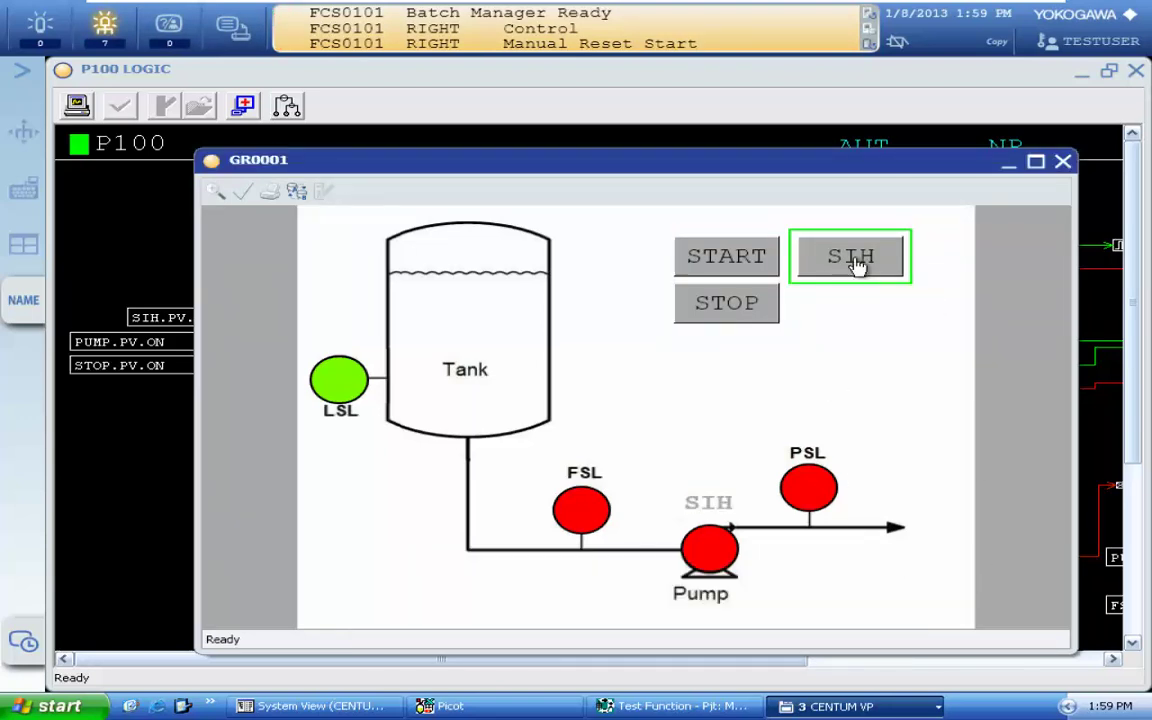
{"action": "left_click", "coordinate": [758, 268]}
{"action": "type", "text": "1"}
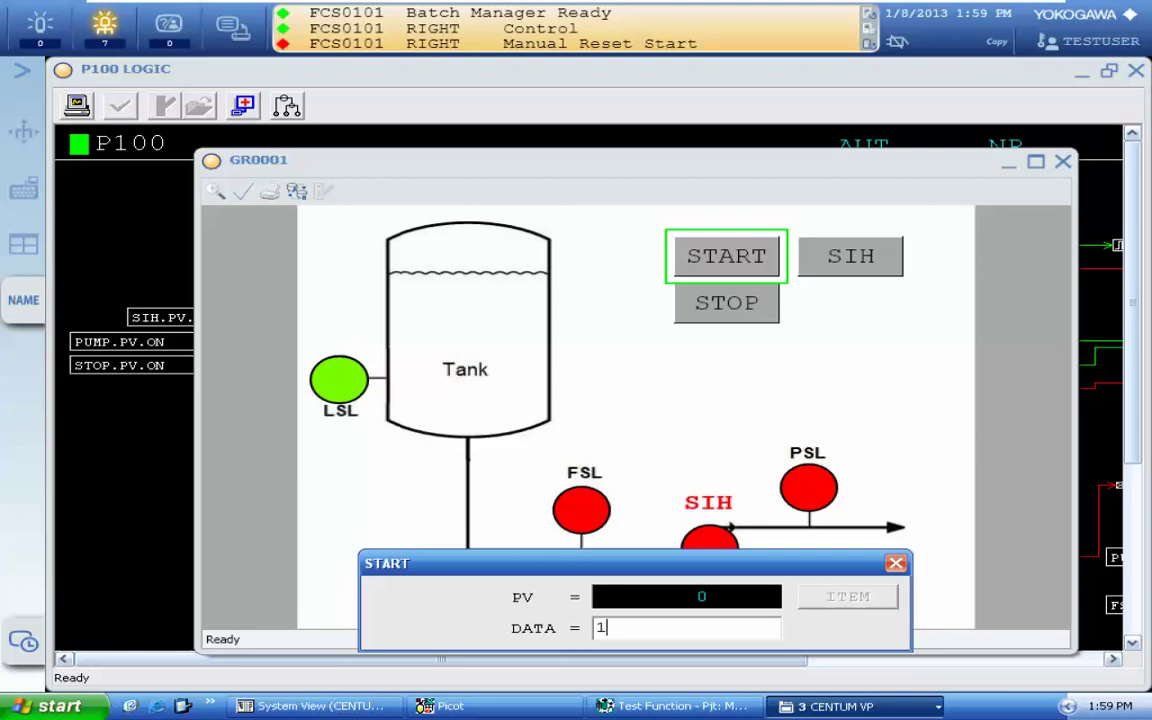
{"action": "key", "text": "Return"}
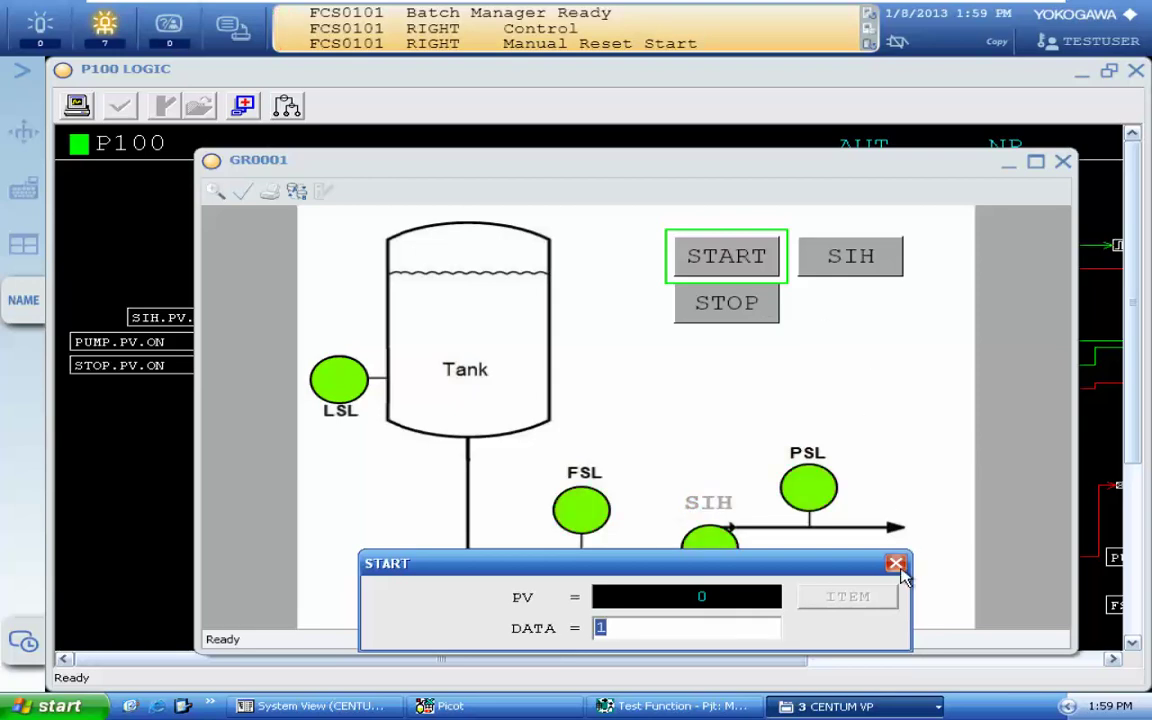
{"action": "left_click", "coordinate": [896, 565]}
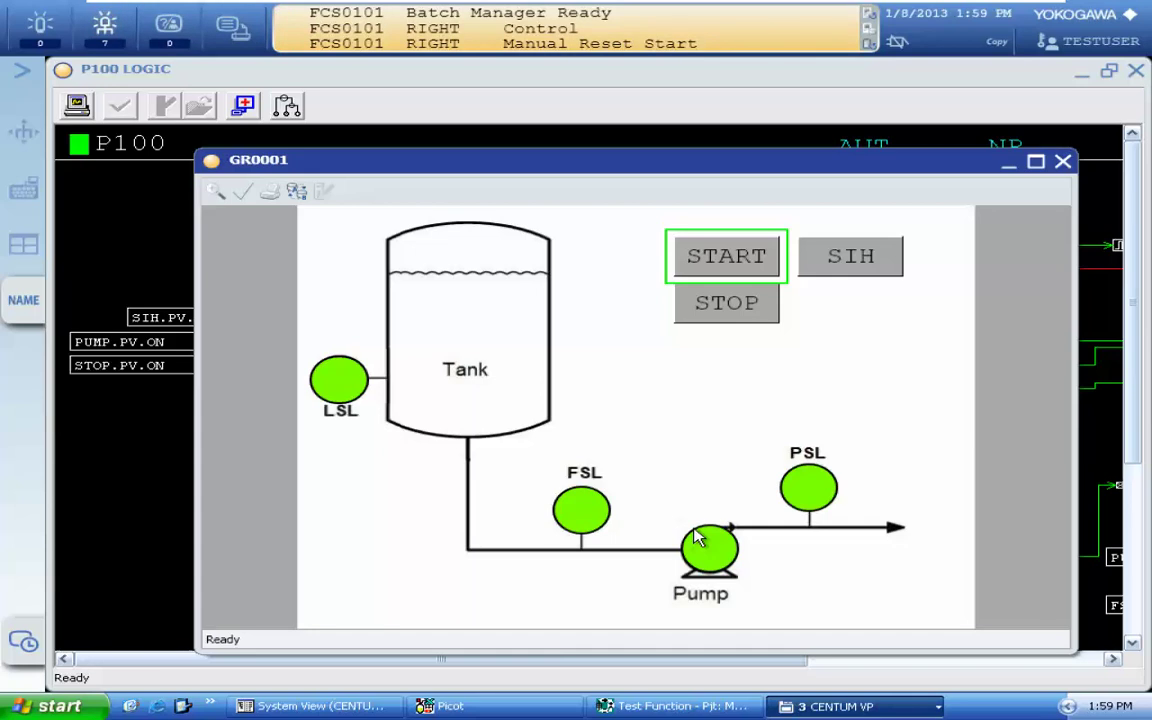
Step: Stop the pump by setting STOP to 0, and reset STOP to 1
{"action": "left_click", "coordinate": [735, 312]}
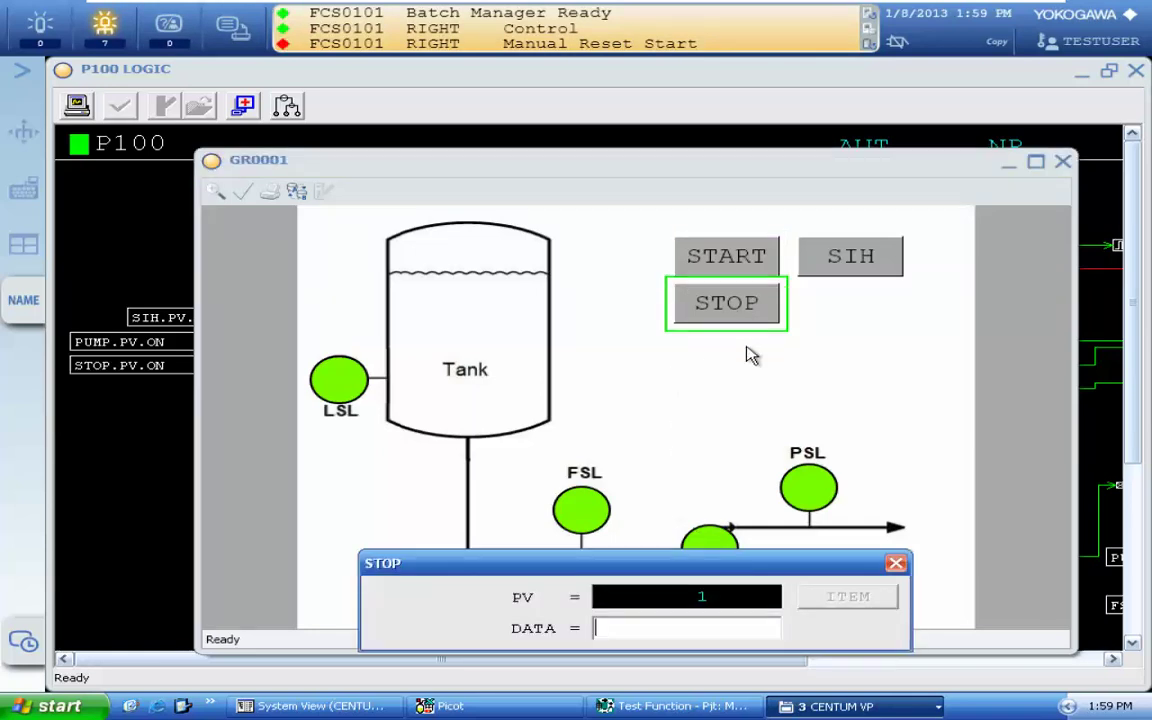
{"action": "type", "text": "0"}
{"action": "key", "text": "Return"}
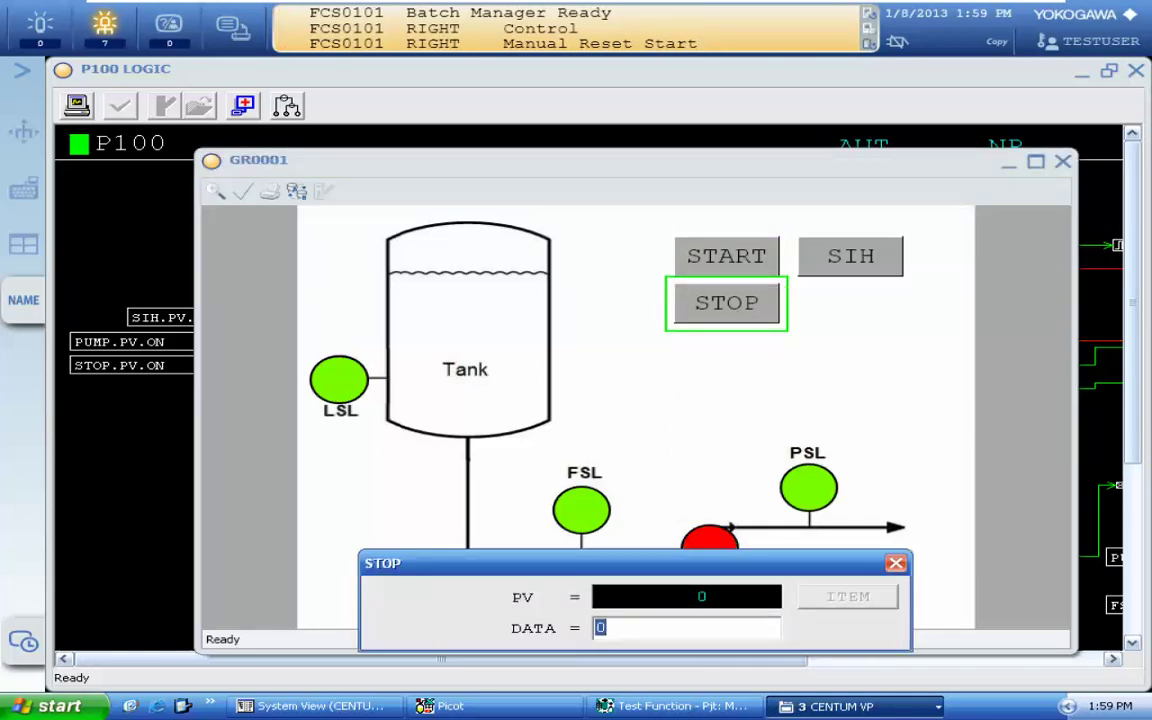
{"action": "type", "text": "1"}
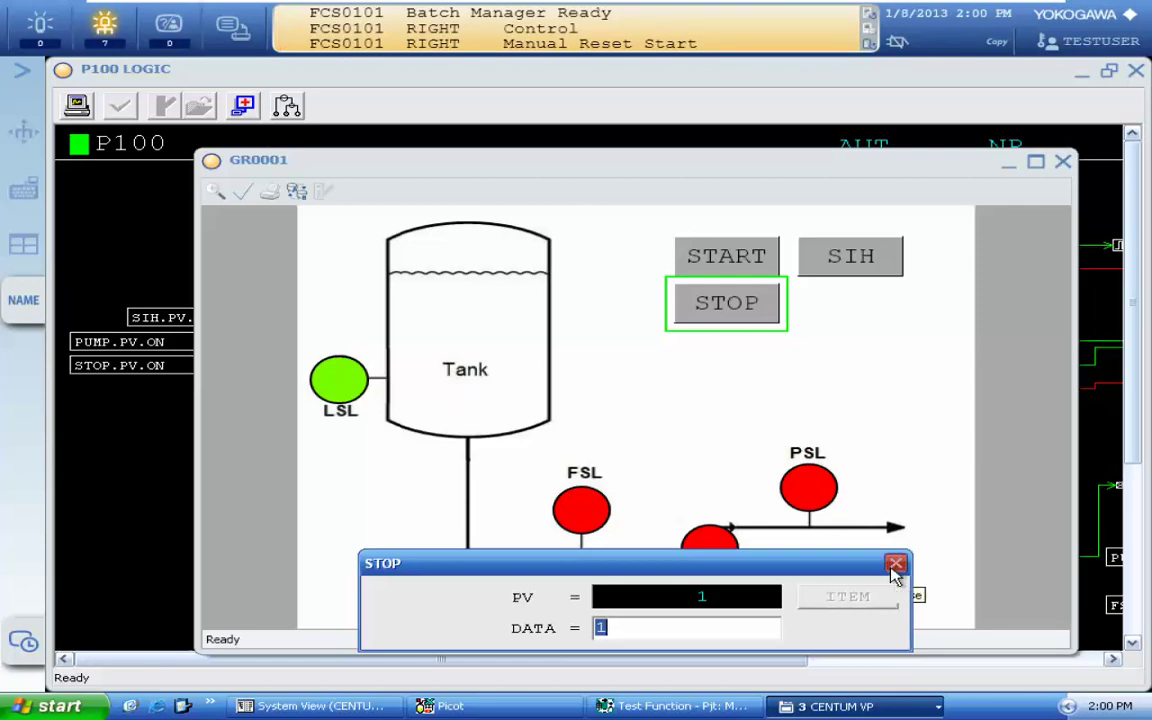
{"action": "left_click", "coordinate": [896, 564]}
Step: Restart the pump by entering 1 for SIH and 1 for START
{"action": "left_click", "coordinate": [862, 264]}
{"action": "type", "text": "1"}
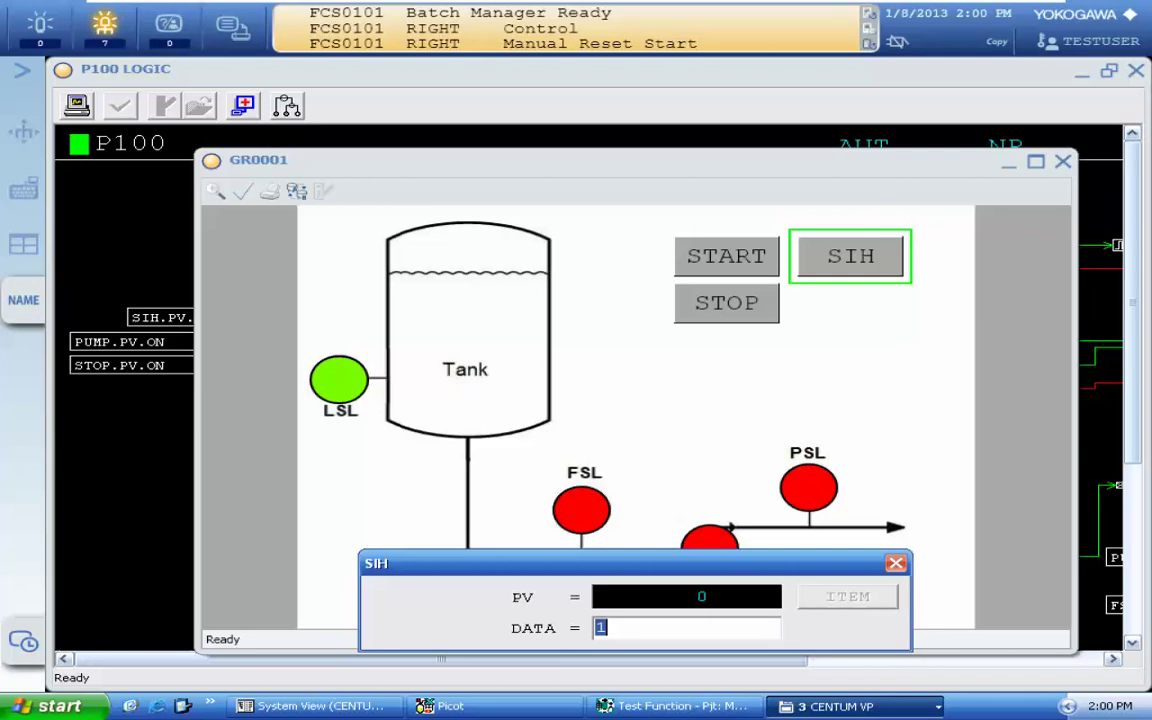
{"action": "left_click", "coordinate": [894, 566]}
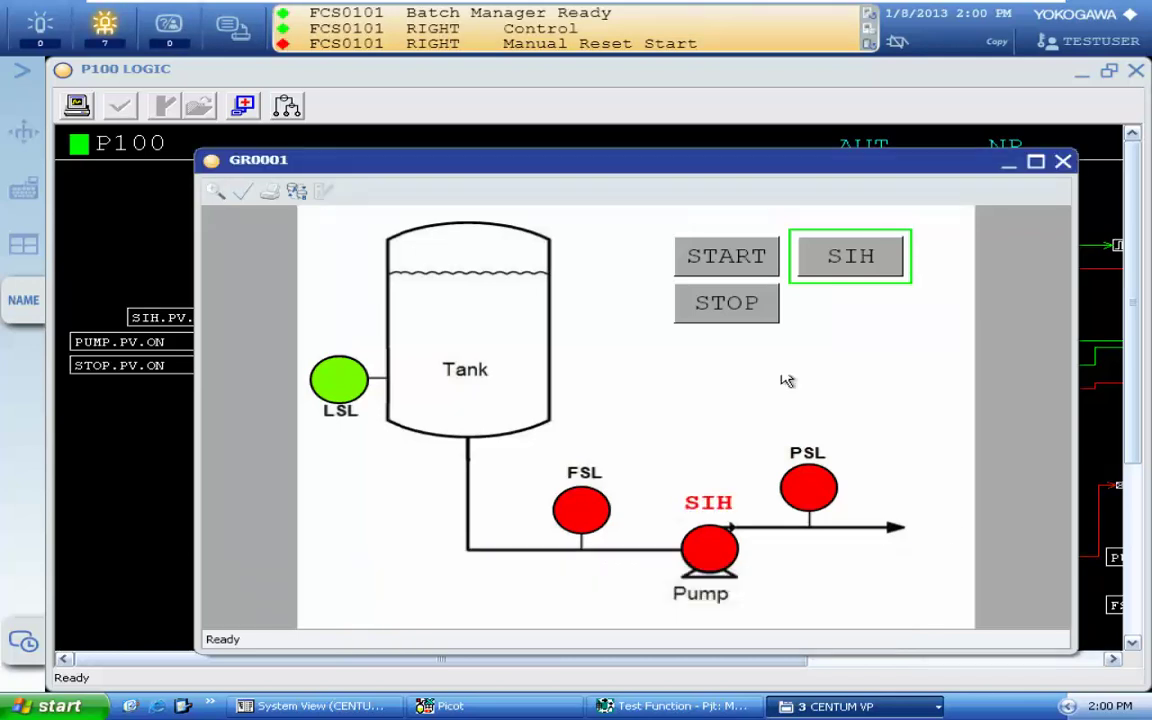
{"action": "left_click", "coordinate": [737, 275]}
{"action": "type", "text": "1"}
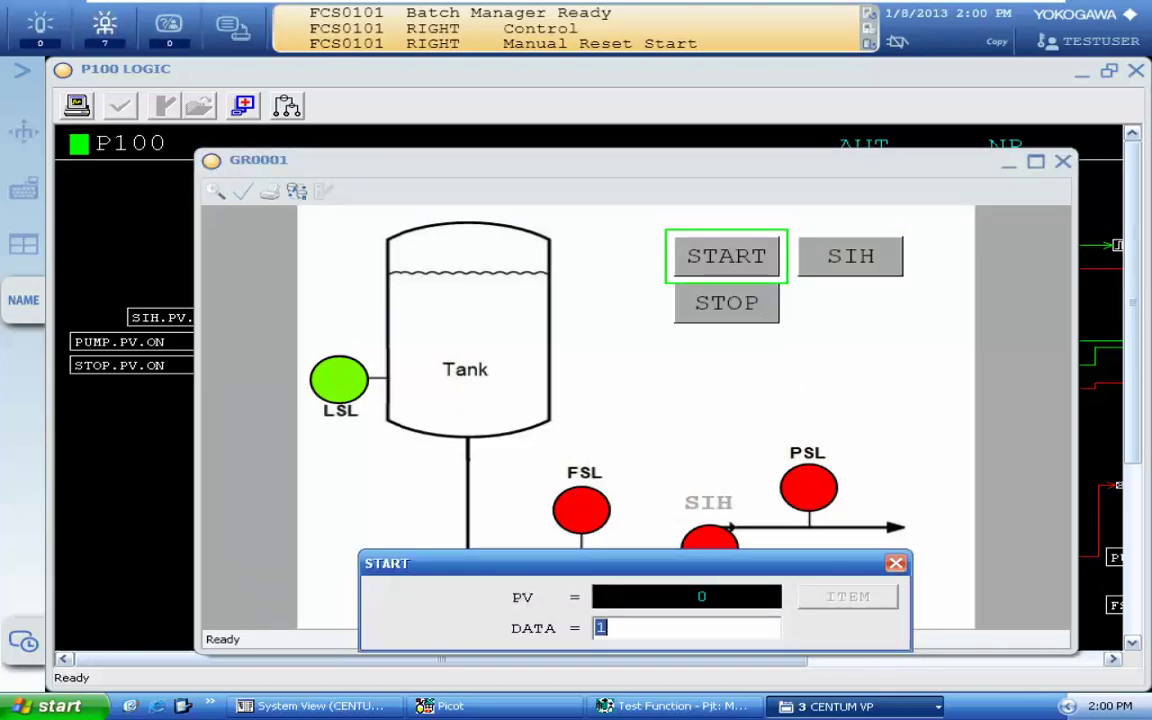
{"action": "left_click", "coordinate": [895, 563]}
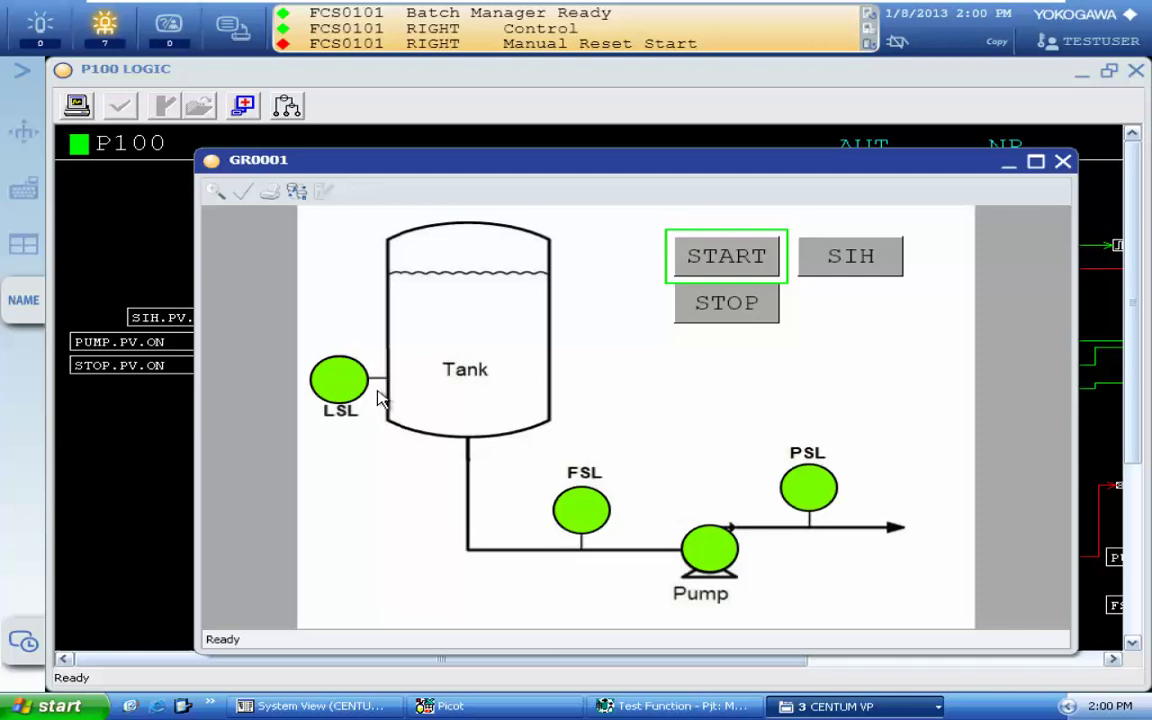
Step: Call up the LSL faceplate from the window history, switch LSL OFF to trip the pump, and switch it back ON
{"action": "left_click", "coordinate": [20, 300]}
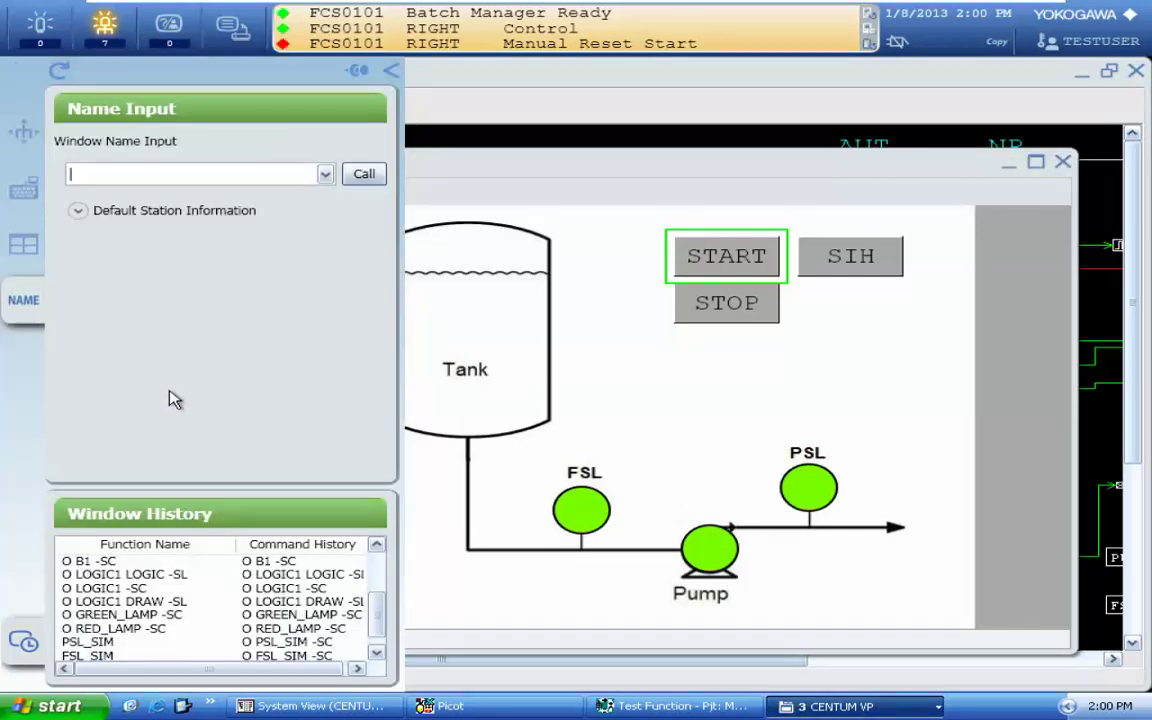
{"action": "scroll", "coordinate": [147, 588], "scroll_direction": "down", "scroll_amount": 1}
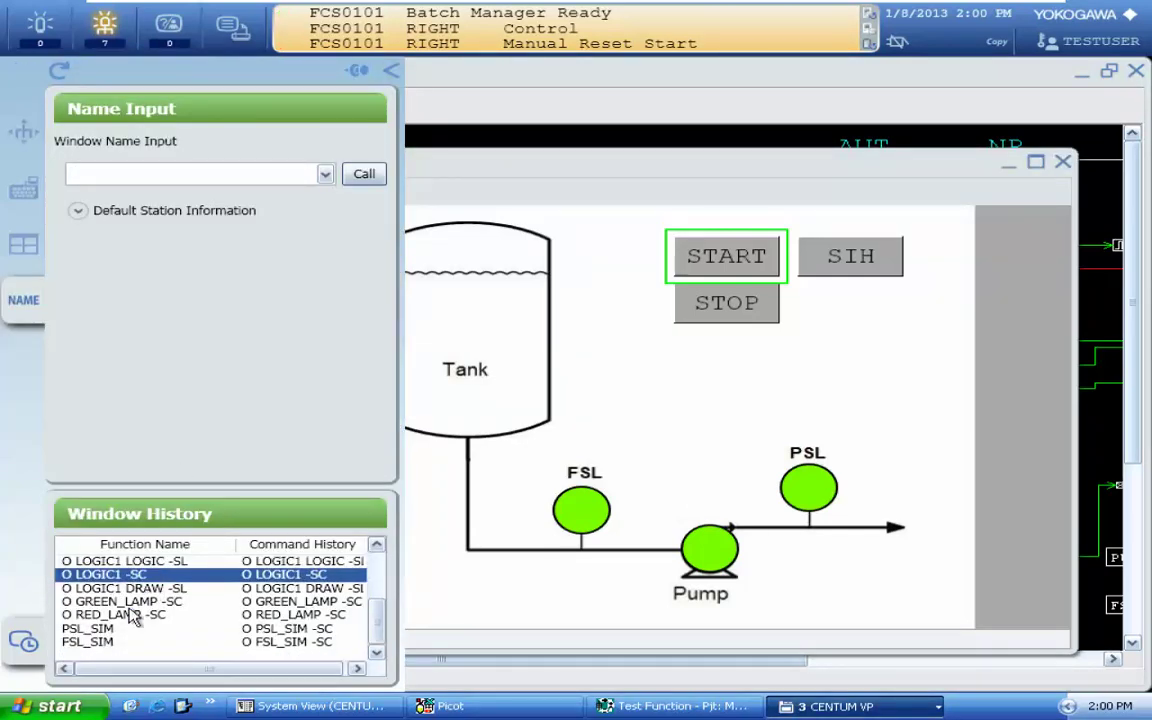
{"action": "scroll", "coordinate": [125, 610], "scroll_direction": "up", "scroll_amount": 5}
{"action": "double_click", "coordinate": [108, 575]}
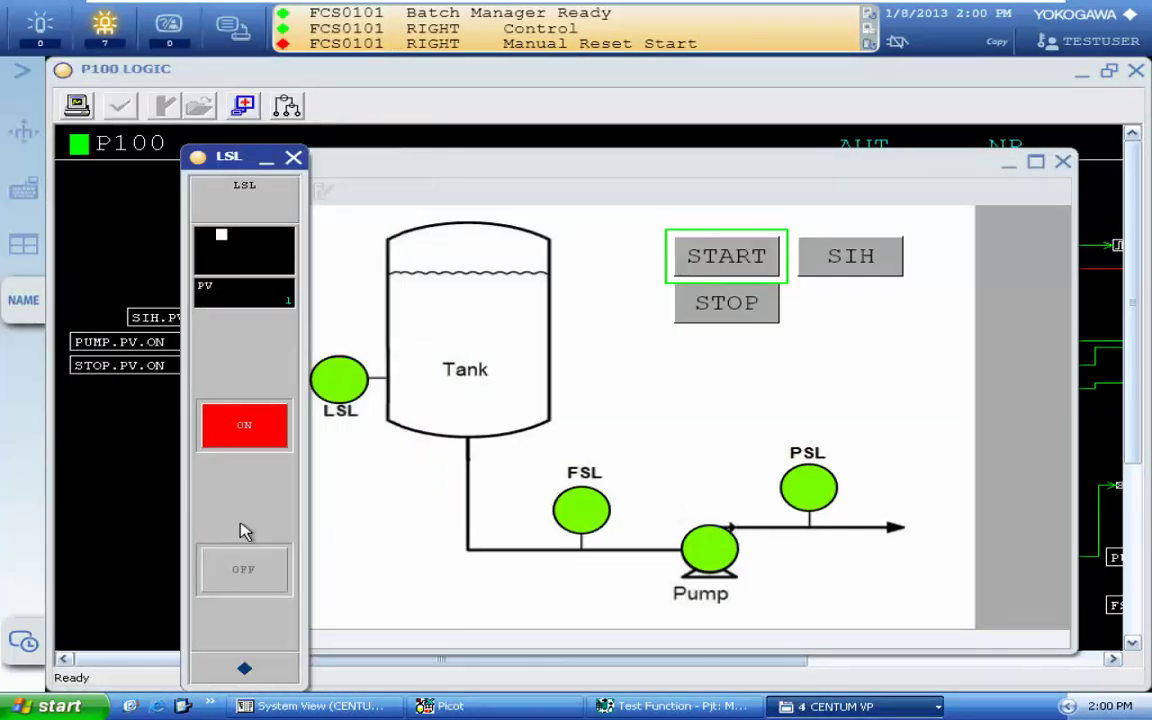
{"action": "left_click", "coordinate": [230, 578]}
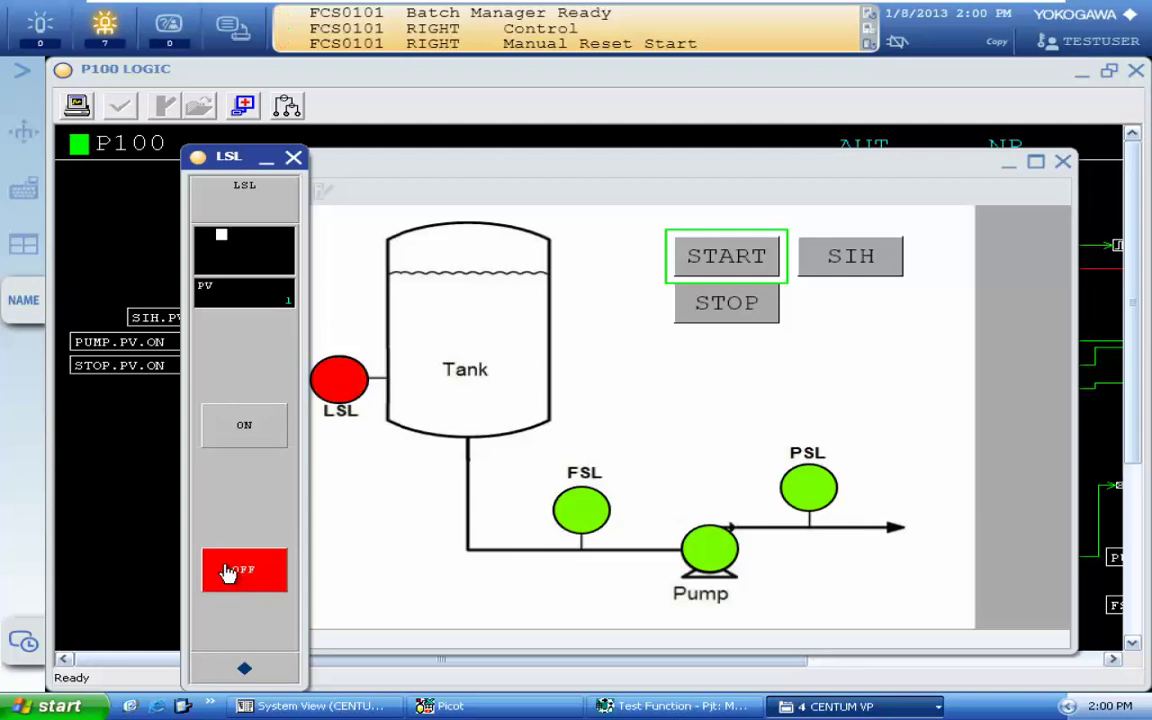
{"action": "left_click", "coordinate": [229, 432]}
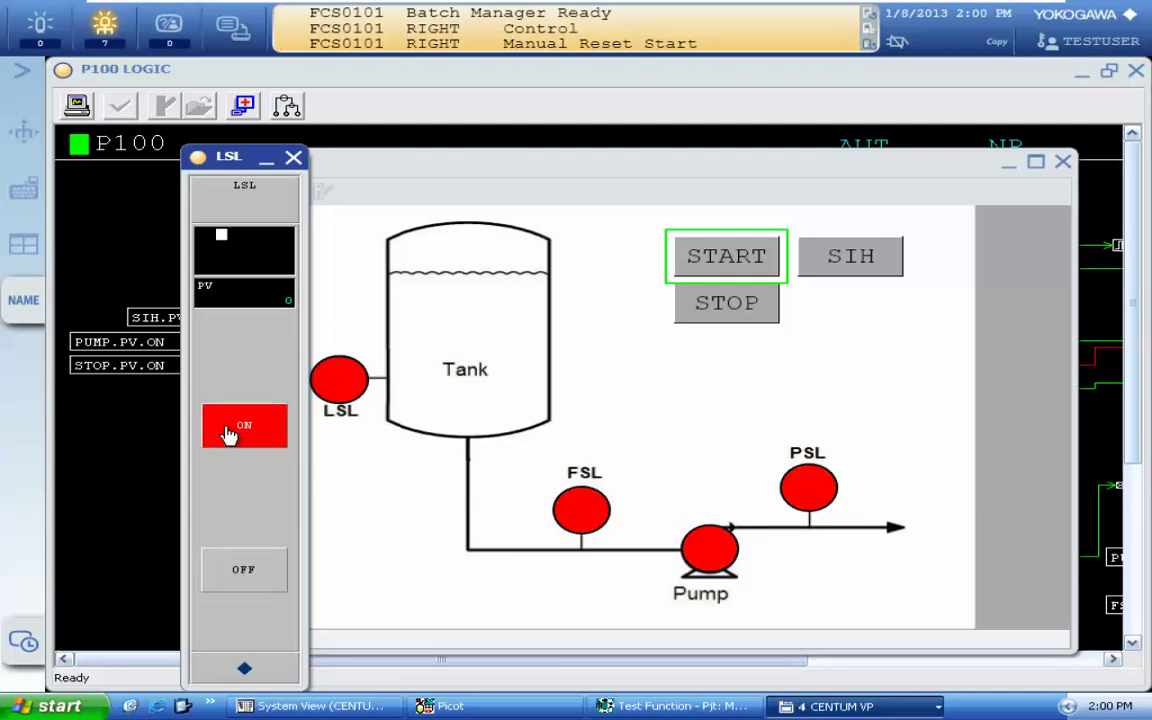
{"action": "left_click", "coordinate": [291, 159]}
Step: Restart the pump after the LSL trip by setting SIH to 1 and START to 1
{"action": "left_click", "coordinate": [853, 270]}
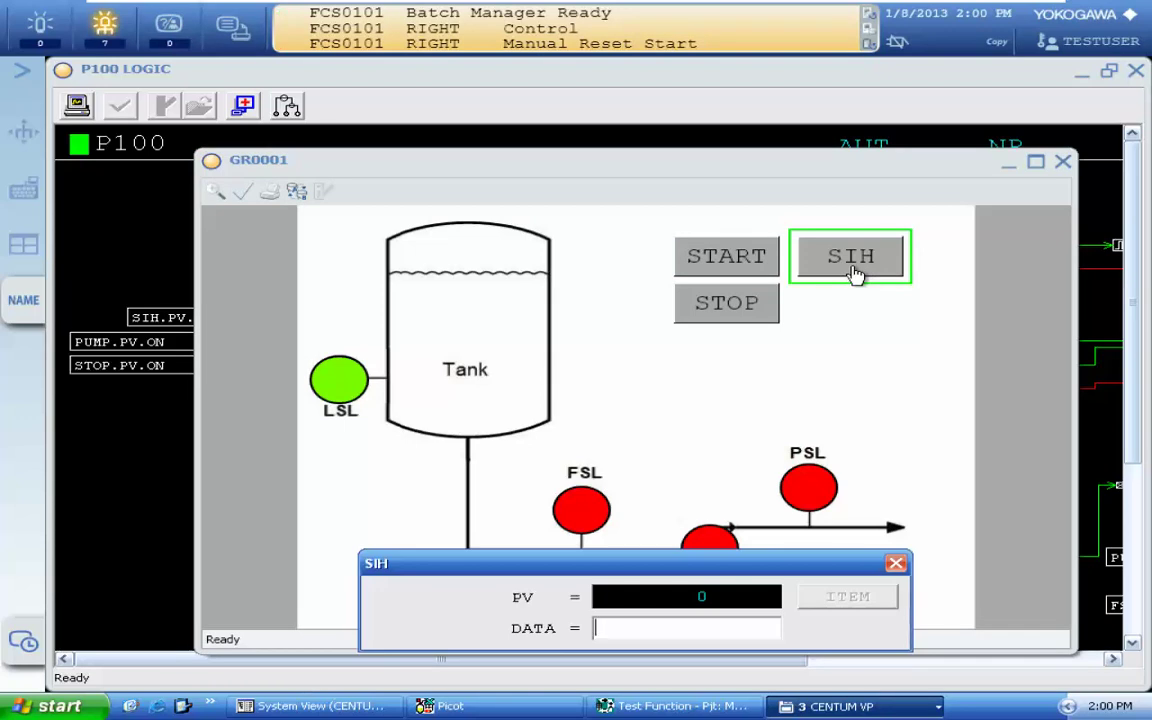
{"action": "type", "text": "1"}
{"action": "key", "text": "Return"}
{"action": "left_click", "coordinate": [896, 564]}
{"action": "left_click", "coordinate": [733, 262]}
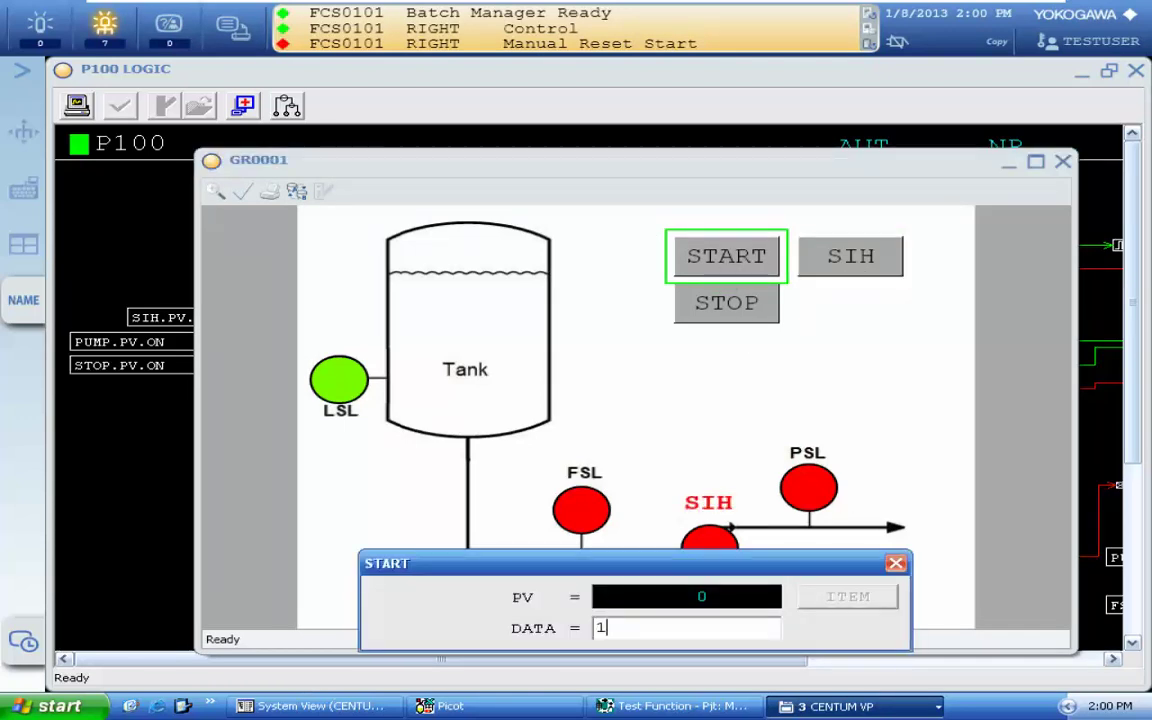
{"action": "key", "text": "Return"}
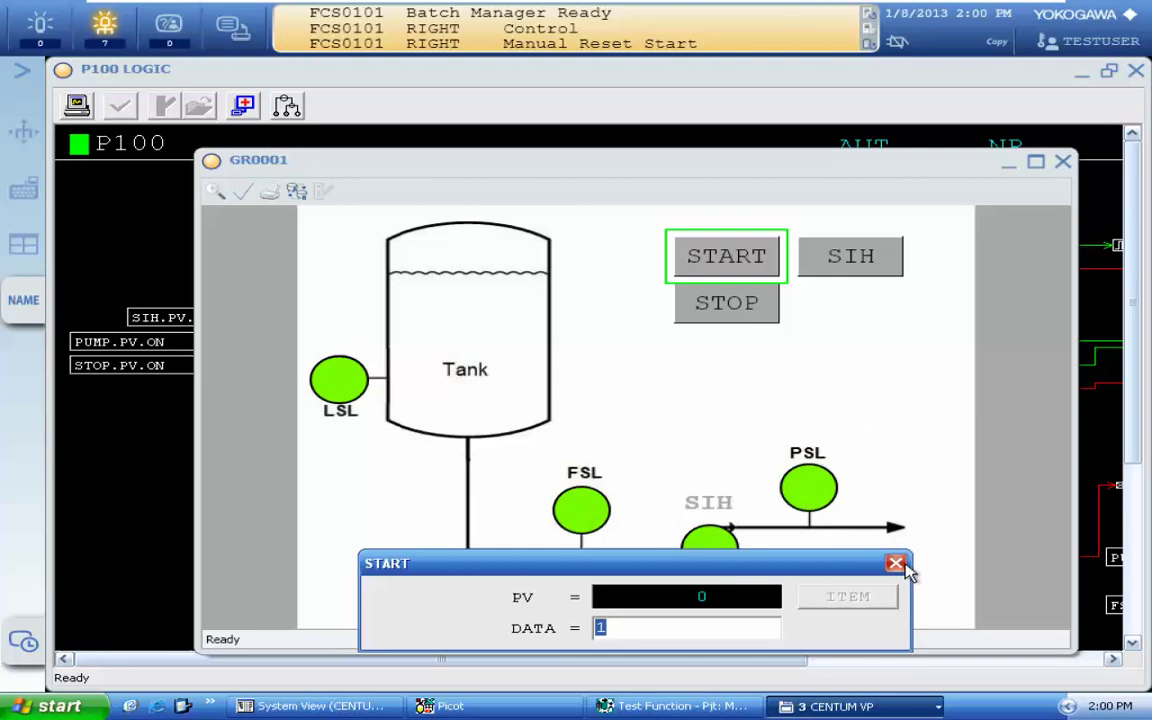
{"action": "left_click", "coordinate": [896, 564]}
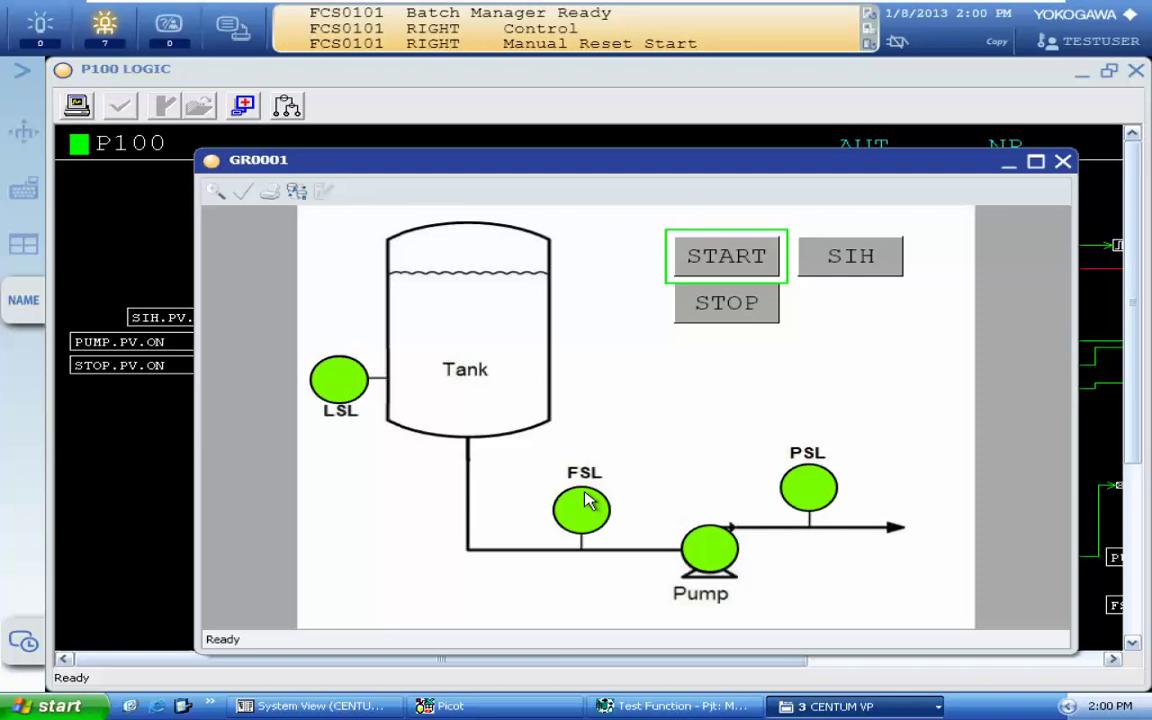
Step: Call up the PSL_SIM faceplate from the window history, switch it OFF to trip the pump, and switch it back ON
{"action": "left_click", "coordinate": [22, 300]}
{"action": "scroll", "coordinate": [115, 620], "scroll_direction": "down", "scroll_amount": 3}
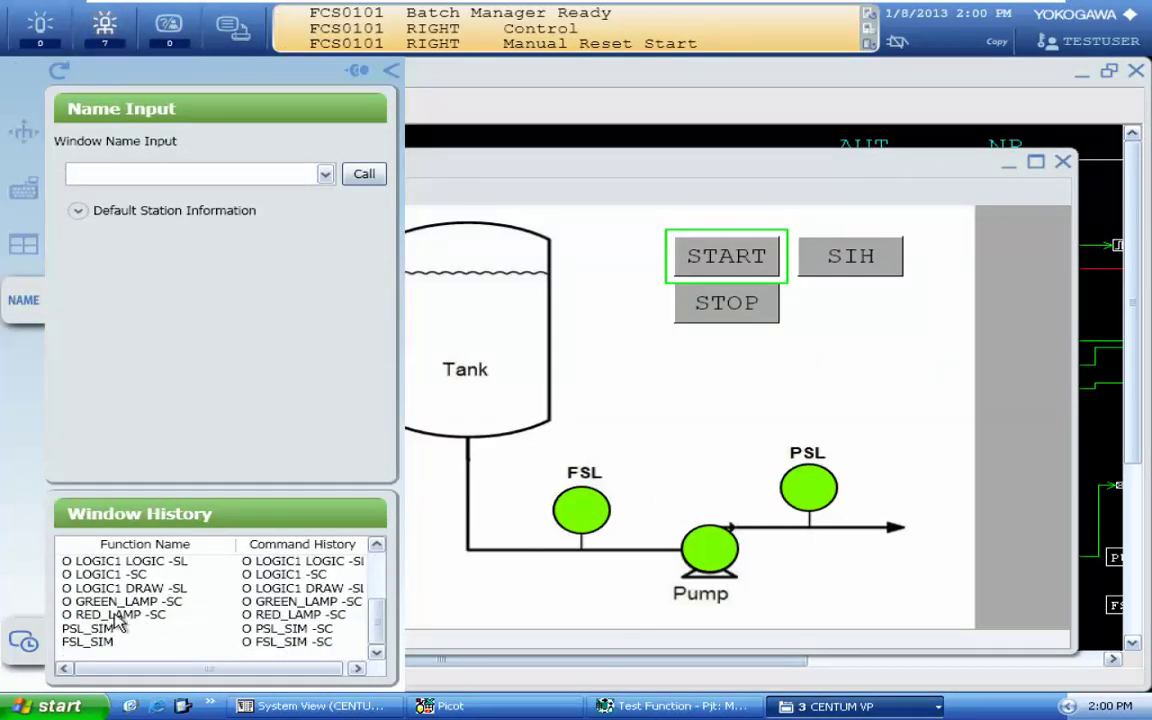
{"action": "left_click", "coordinate": [100, 629]}
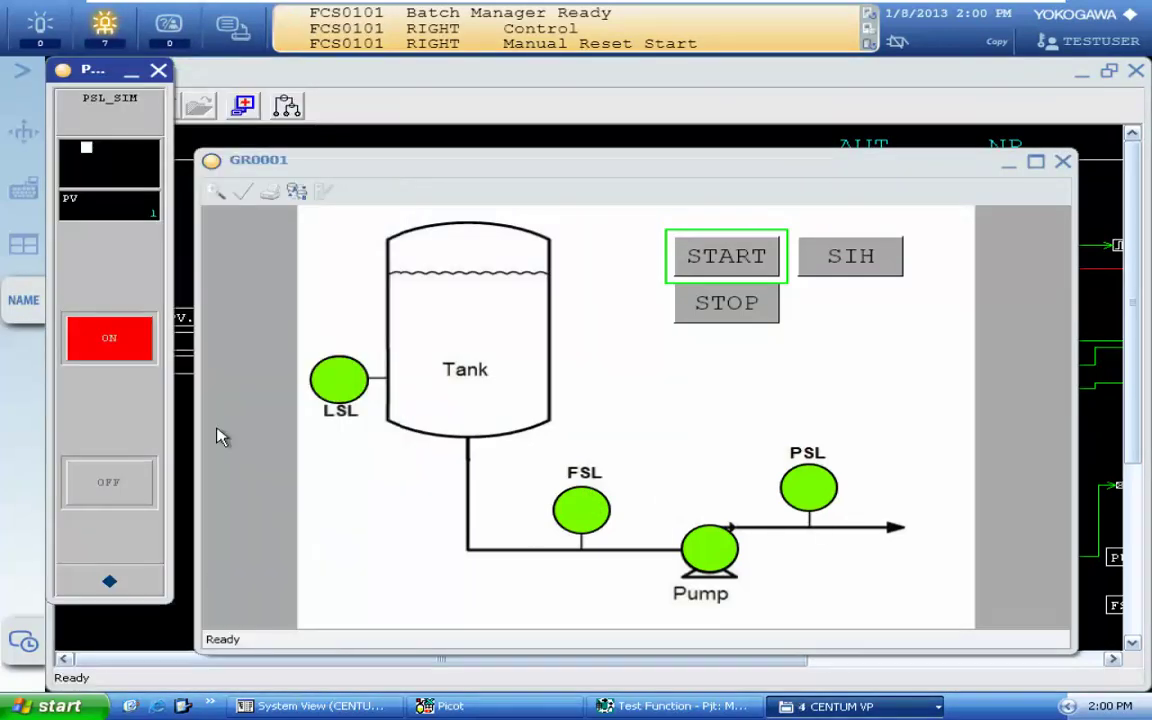
{"action": "left_click", "coordinate": [108, 487]}
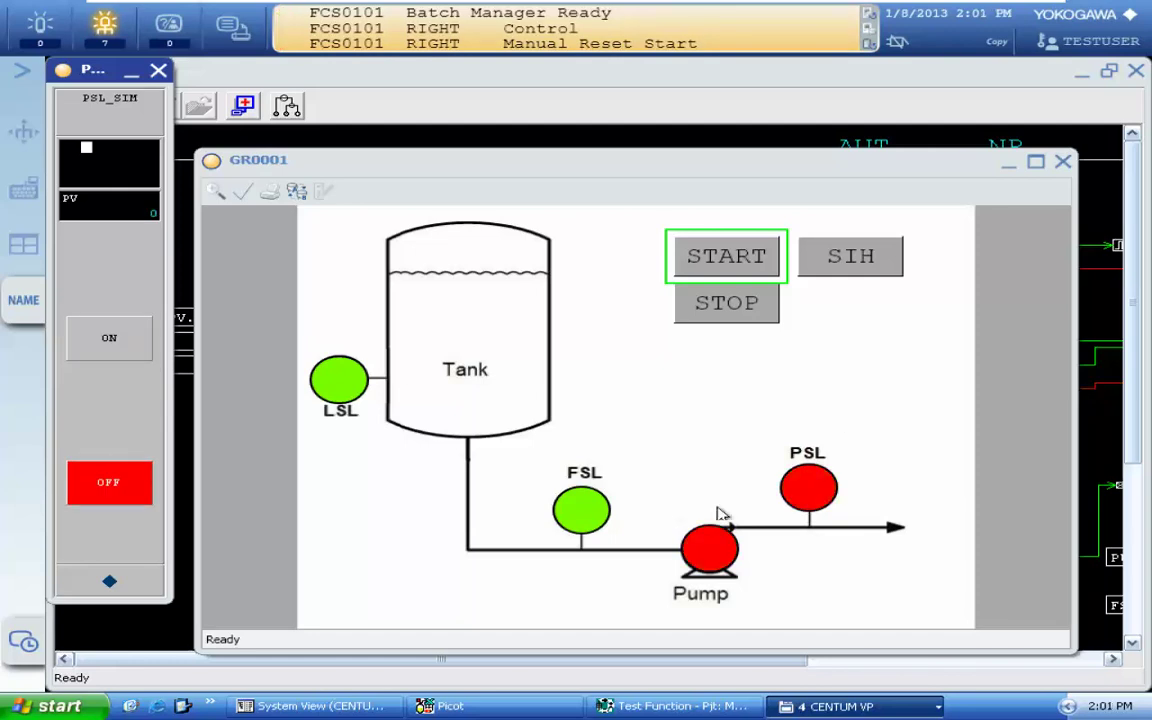
{"action": "left_click", "coordinate": [107, 340]}
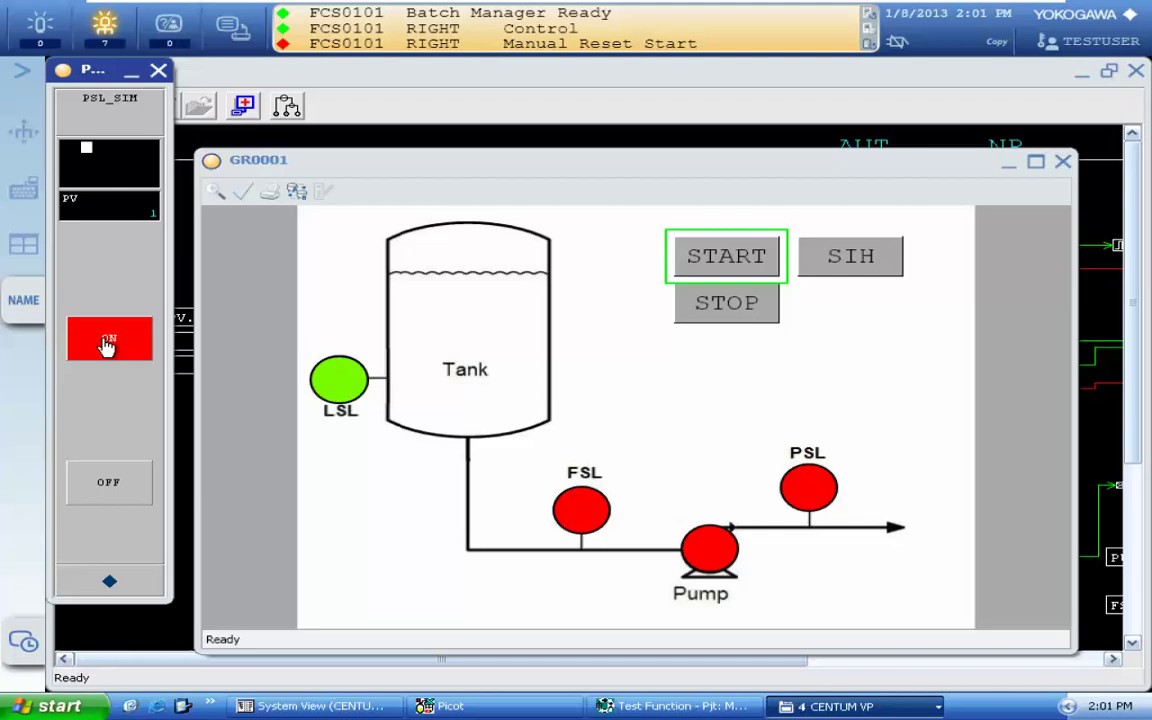
{"action": "left_click", "coordinate": [158, 70]}
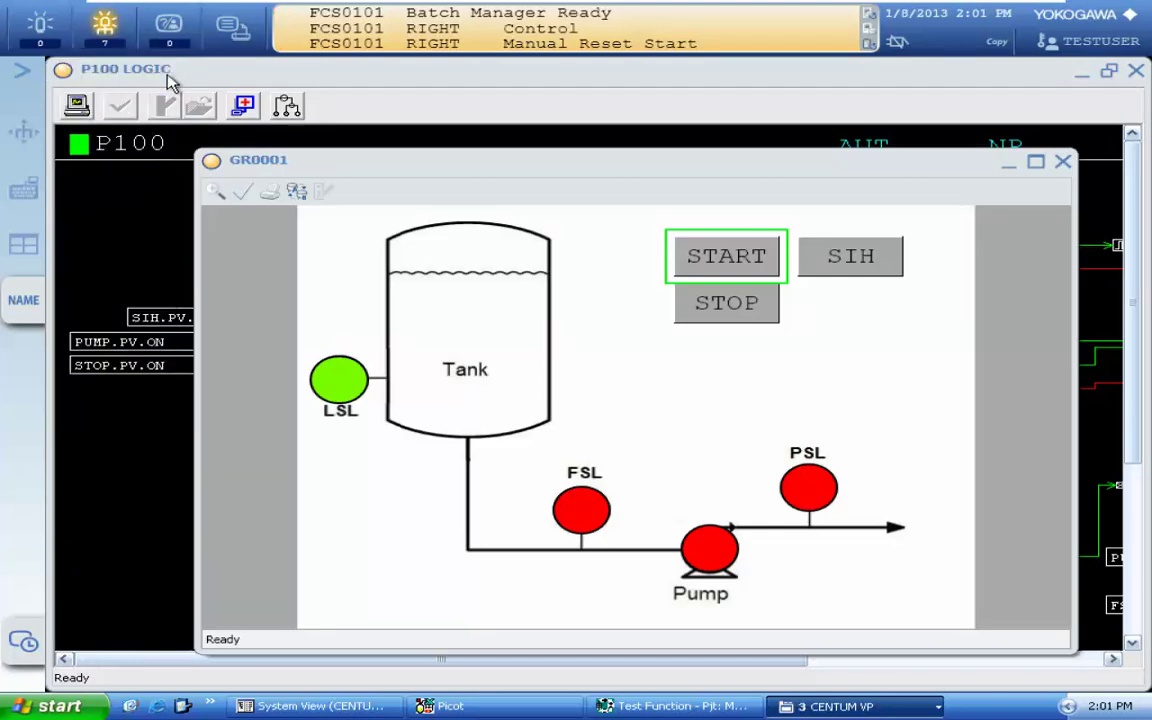
Step: Set timer element 10 (ST10), ahead of SIH_TEXT.PV.H in the P100 logic diagram, to 20 seconds
{"action": "left_click", "coordinate": [130, 188]}
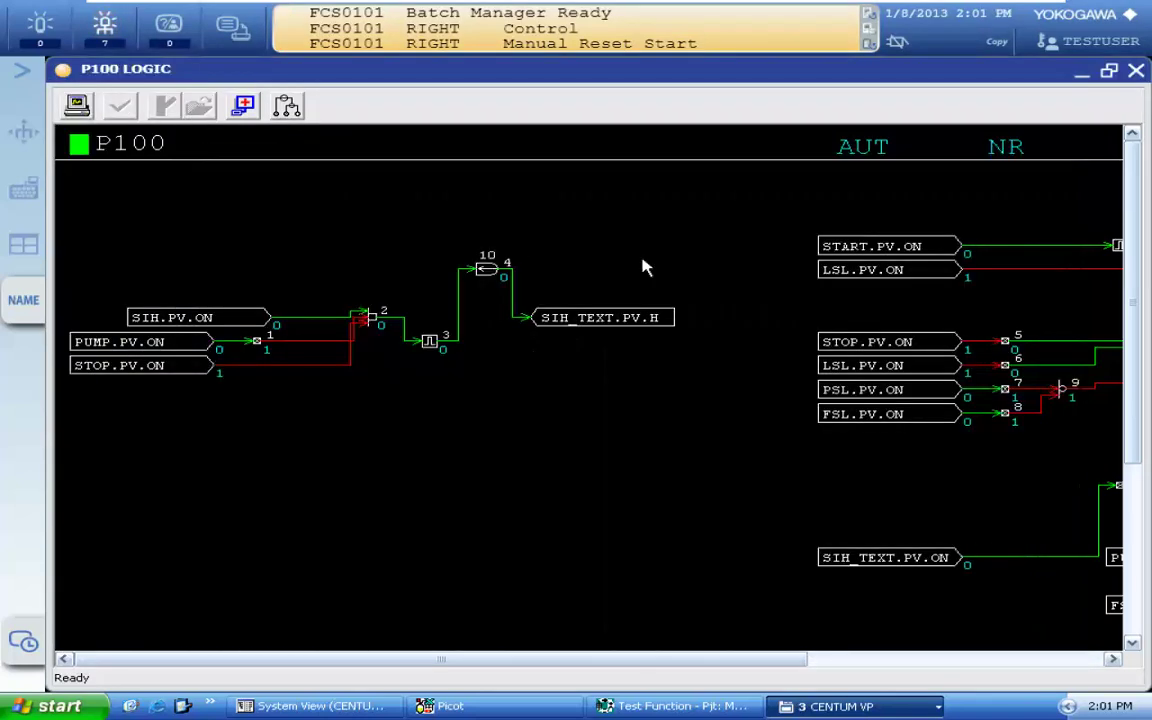
{"action": "left_click", "coordinate": [487, 275]}
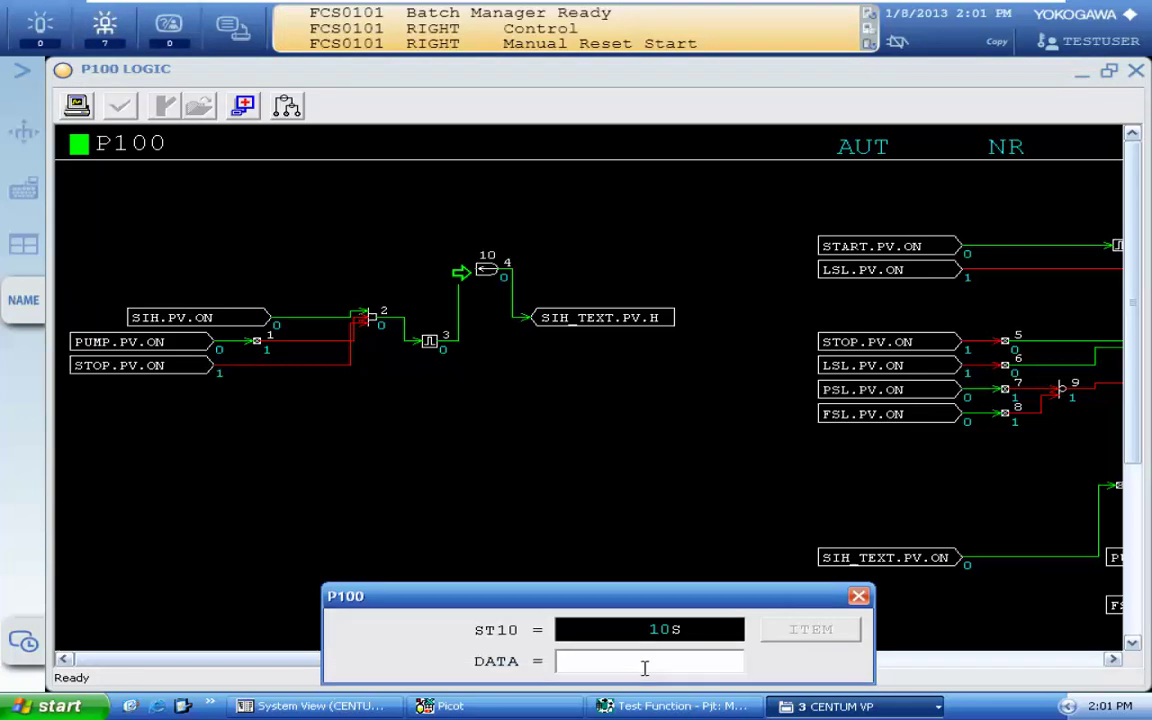
{"action": "type", "text": "20"}
{"action": "key", "text": "Return"}
{"action": "left_click", "coordinate": [858, 596]}
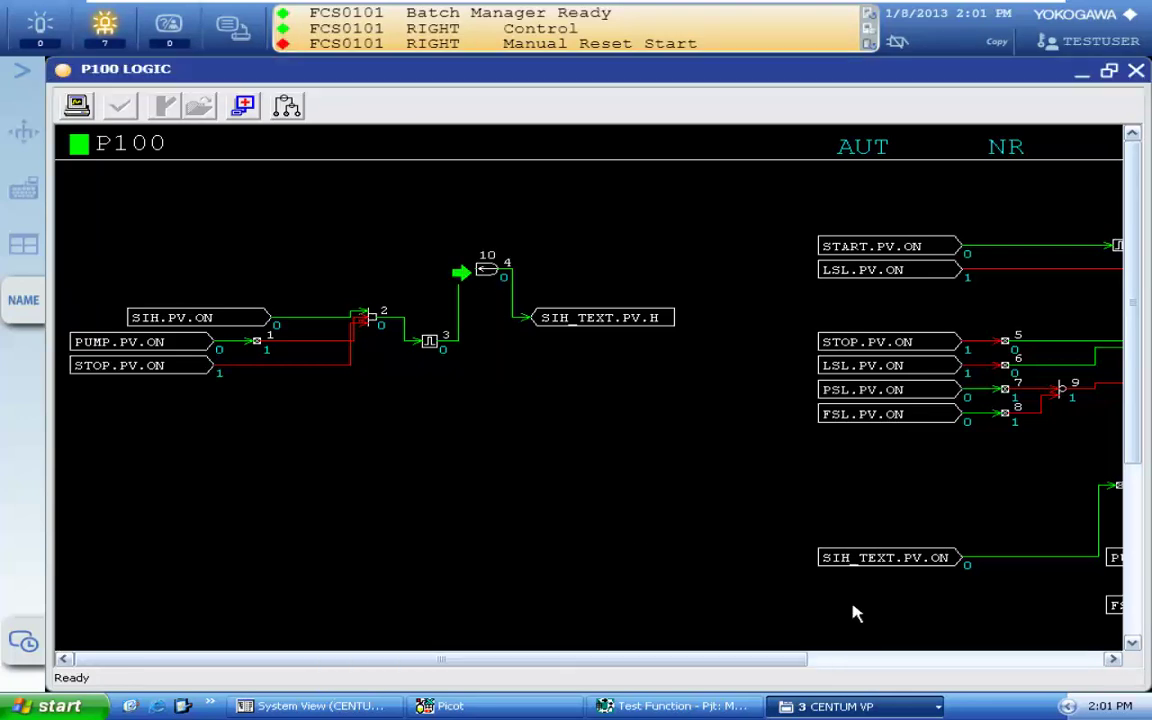
Step: Return to the GR0001 graphic and start the pump by setting SIH to 1 and START to 1
{"action": "left_click", "coordinate": [835, 706]}
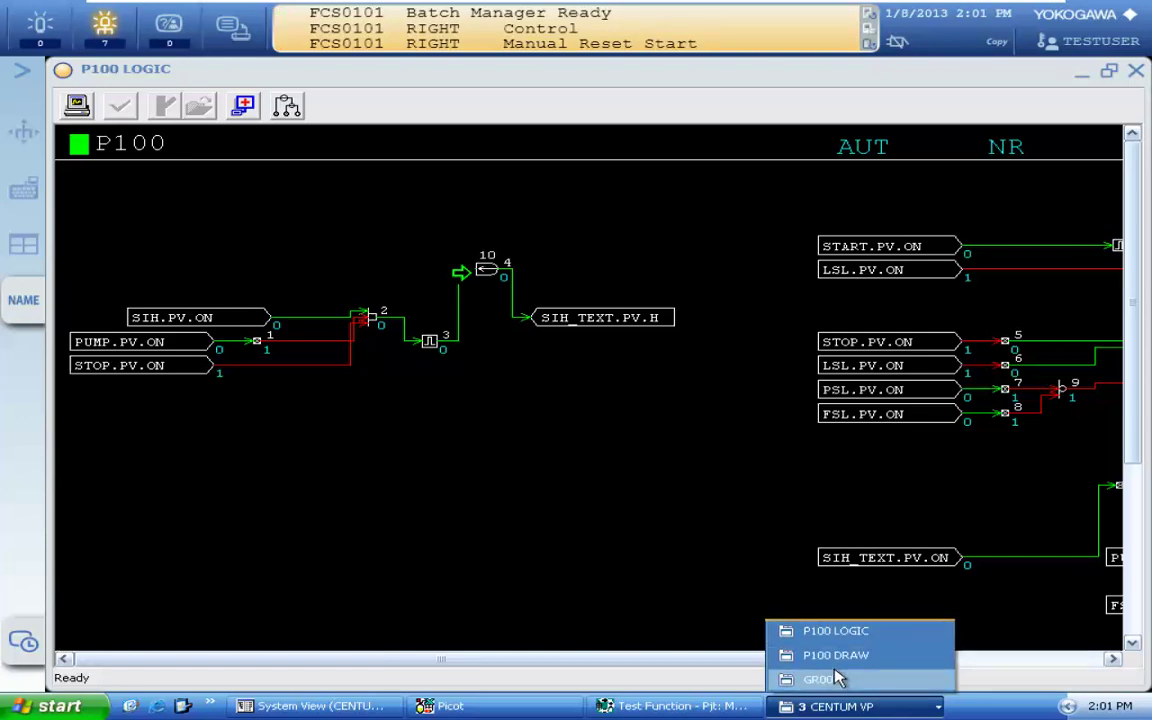
{"action": "left_click", "coordinate": [836, 679]}
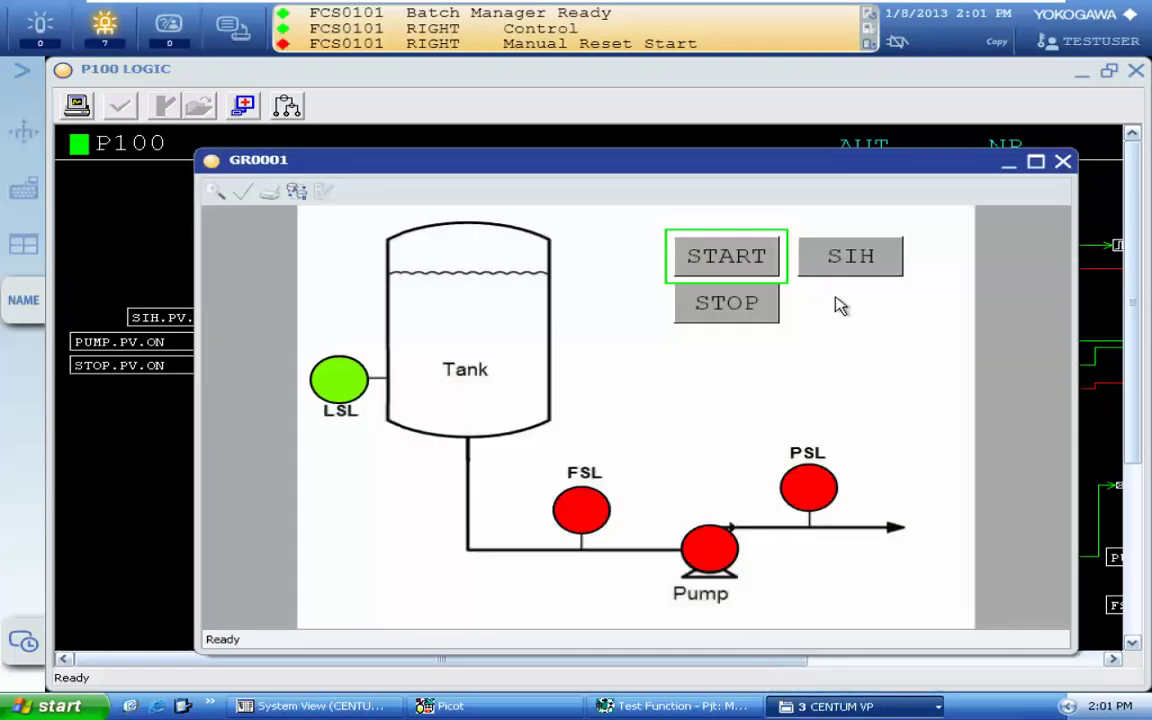
{"action": "left_click", "coordinate": [833, 262]}
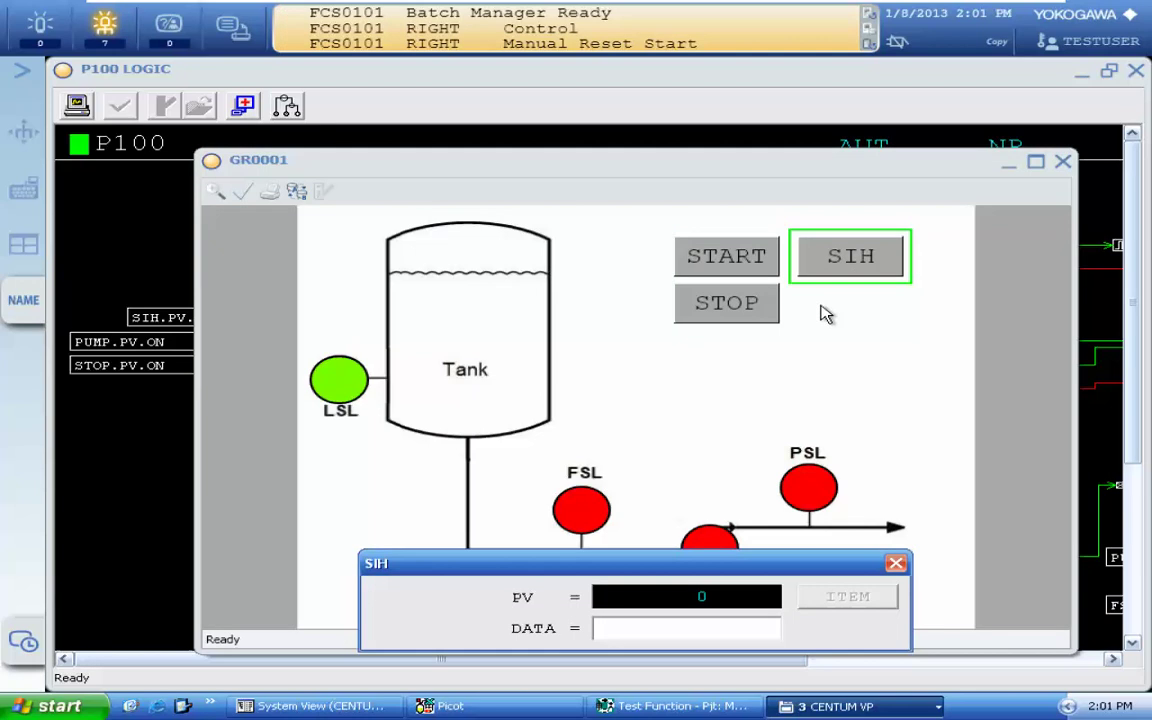
{"action": "left_click", "coordinate": [896, 563]}
{"action": "left_click", "coordinate": [724, 262]}
{"action": "type", "text": "1"}
{"action": "key", "text": "Return"}
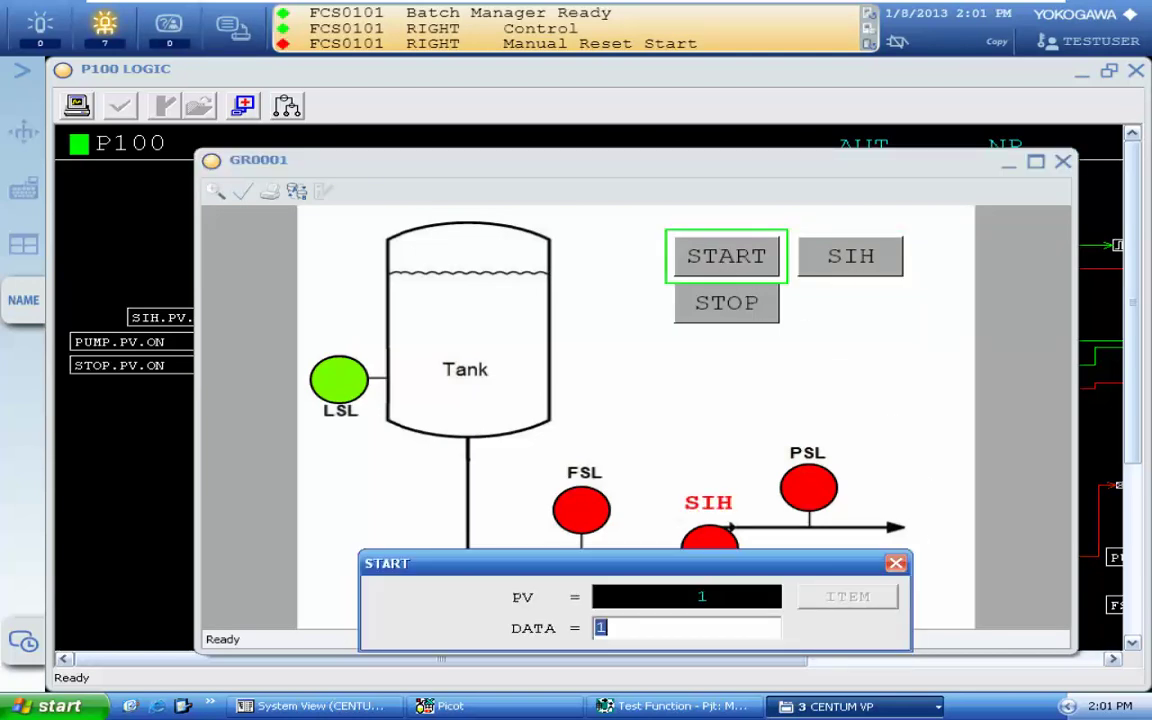
{"action": "left_click", "coordinate": [896, 563]}
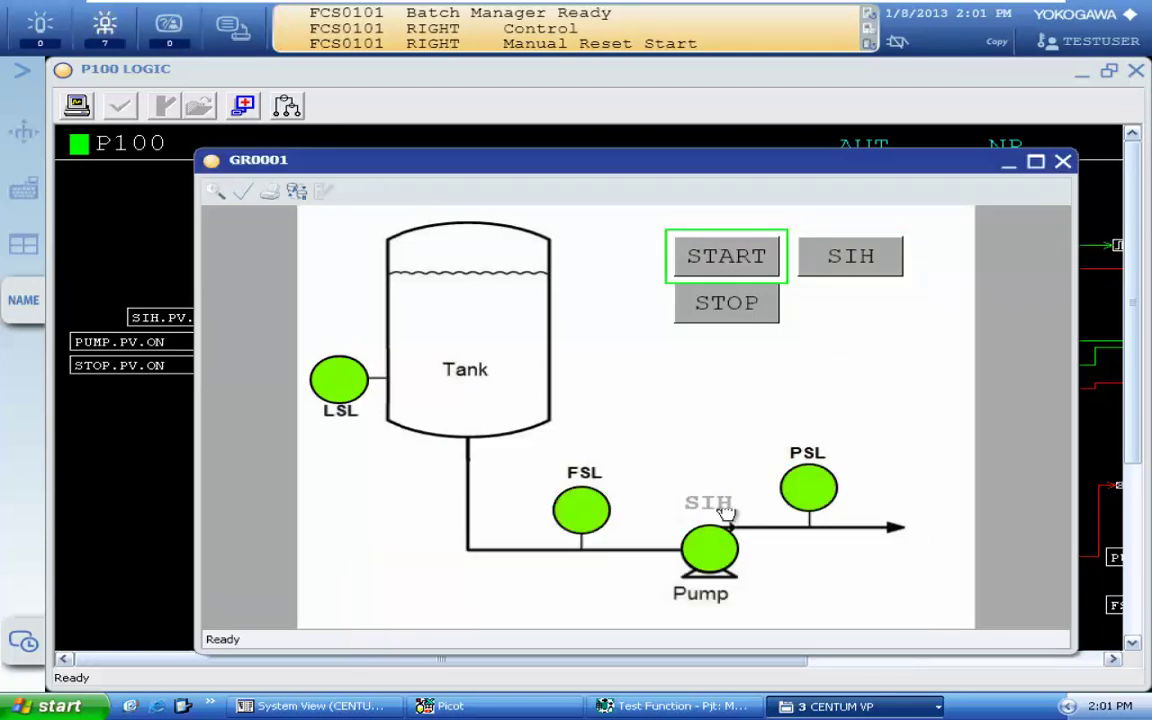
Step: Call up the FSL_SIM faceplate from the window history, switch it OFF while SIH is active, and switch it back ON
{"action": "left_click", "coordinate": [22, 312]}
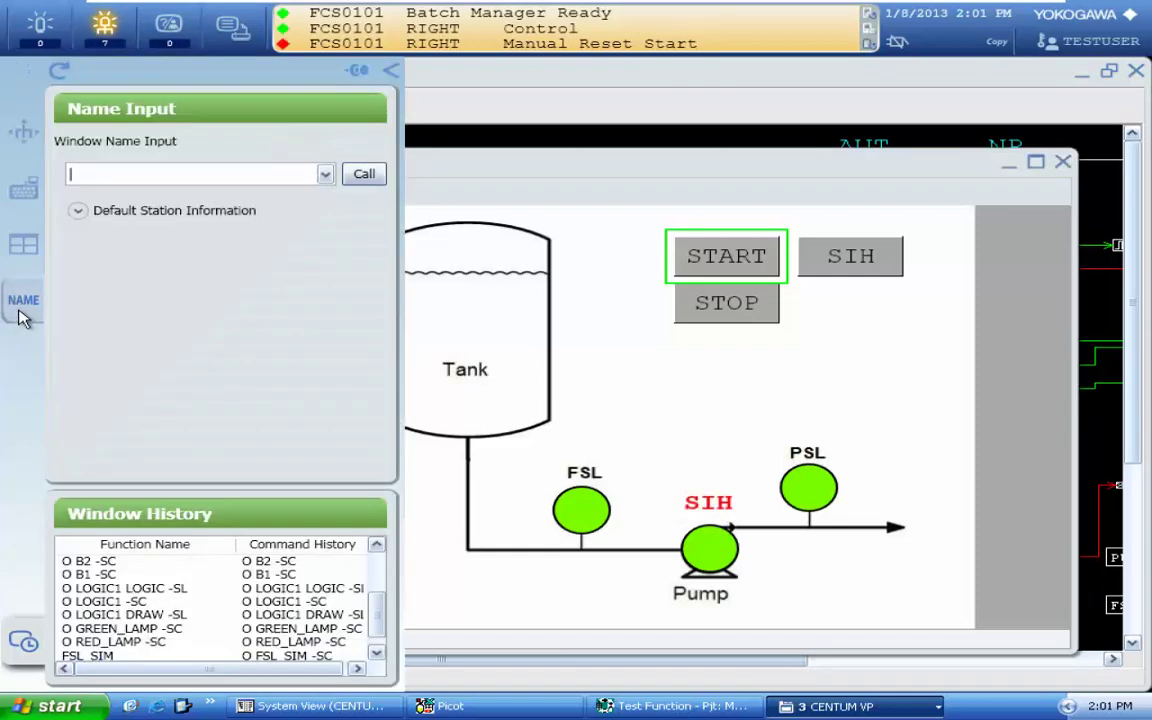
{"action": "left_click", "coordinate": [140, 601]}
{"action": "scroll", "coordinate": [140, 618], "scroll_direction": "down", "scroll_amount": 1}
{"action": "double_click", "coordinate": [95, 641]}
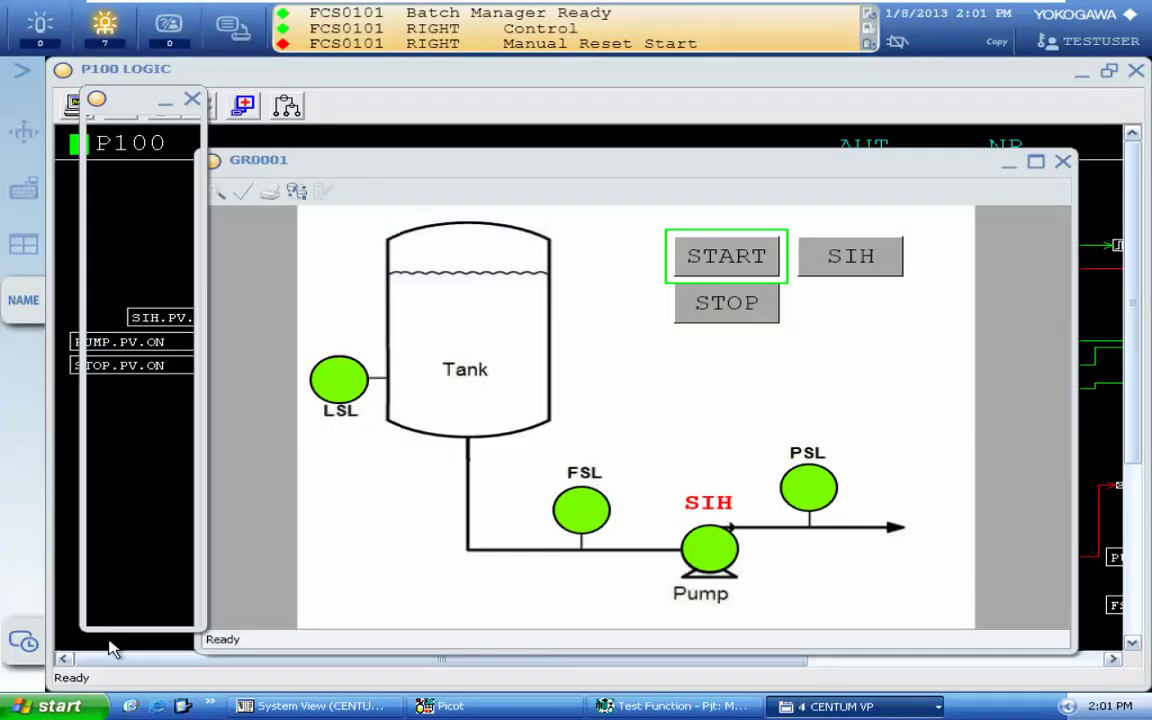
{"action": "left_click", "coordinate": [138, 536]}
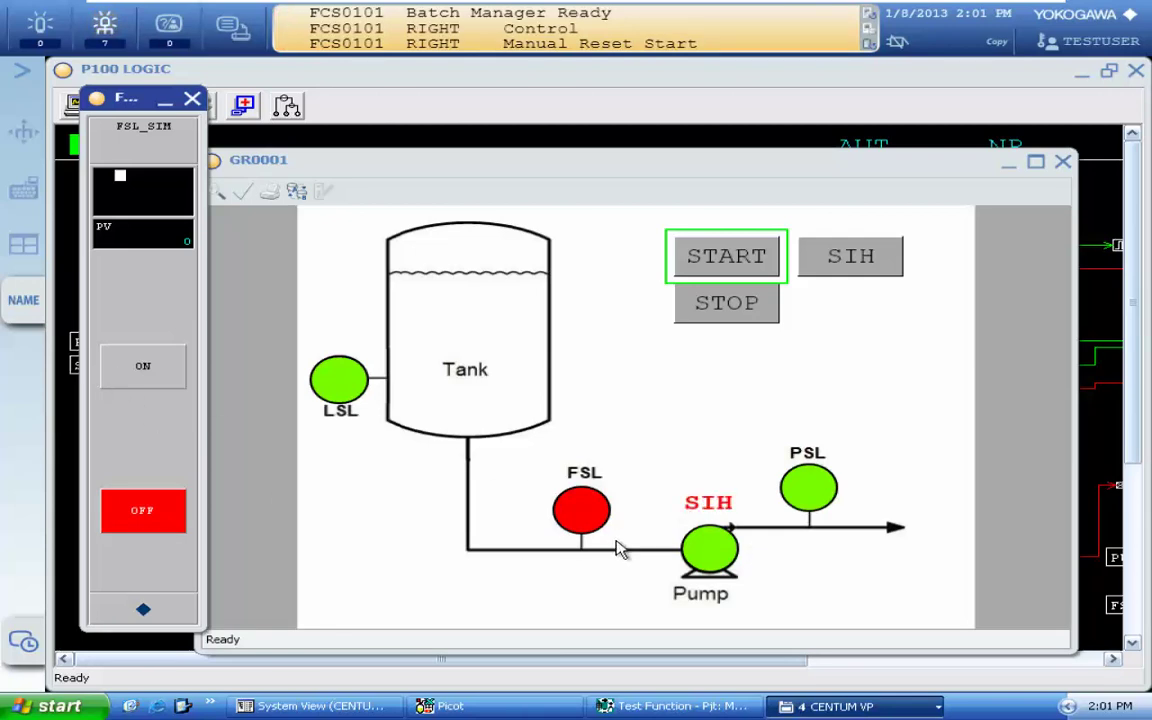
{"action": "left_click", "coordinate": [150, 367]}
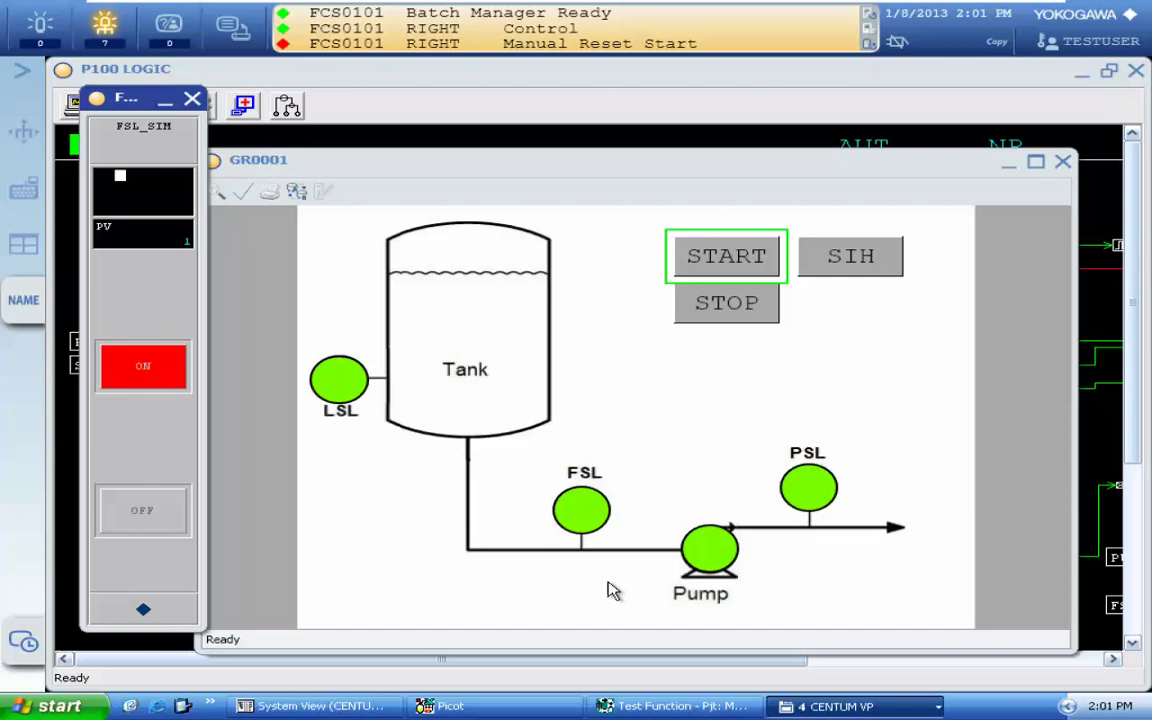
Step: Switch FSL_SIM OFF to trip the pump, switch it back ON, and close the faceplate
{"action": "left_click", "coordinate": [165, 512]}
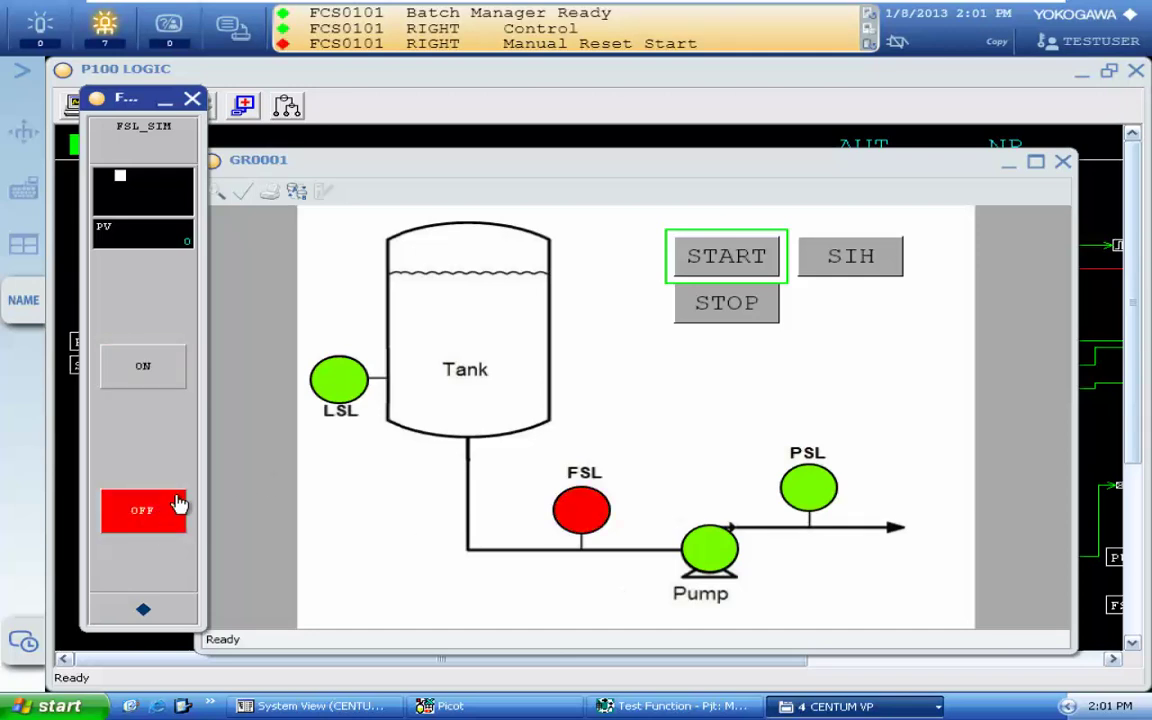
{"action": "left_click", "coordinate": [138, 368]}
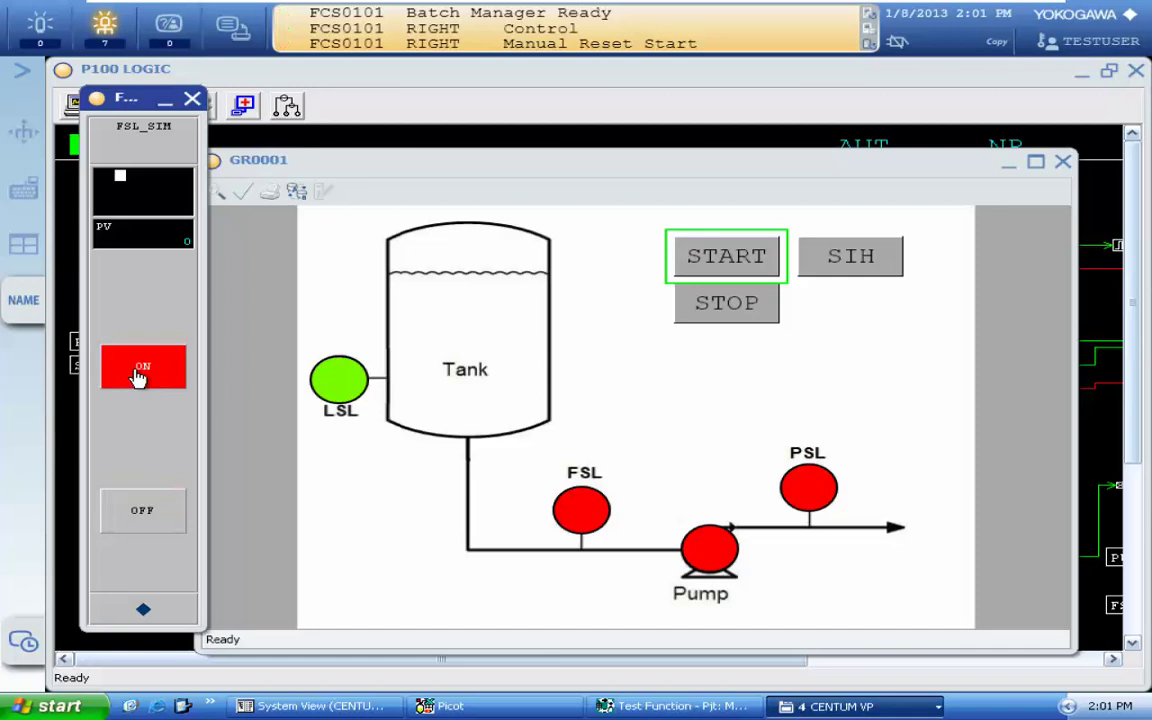
{"action": "left_click", "coordinate": [193, 101]}
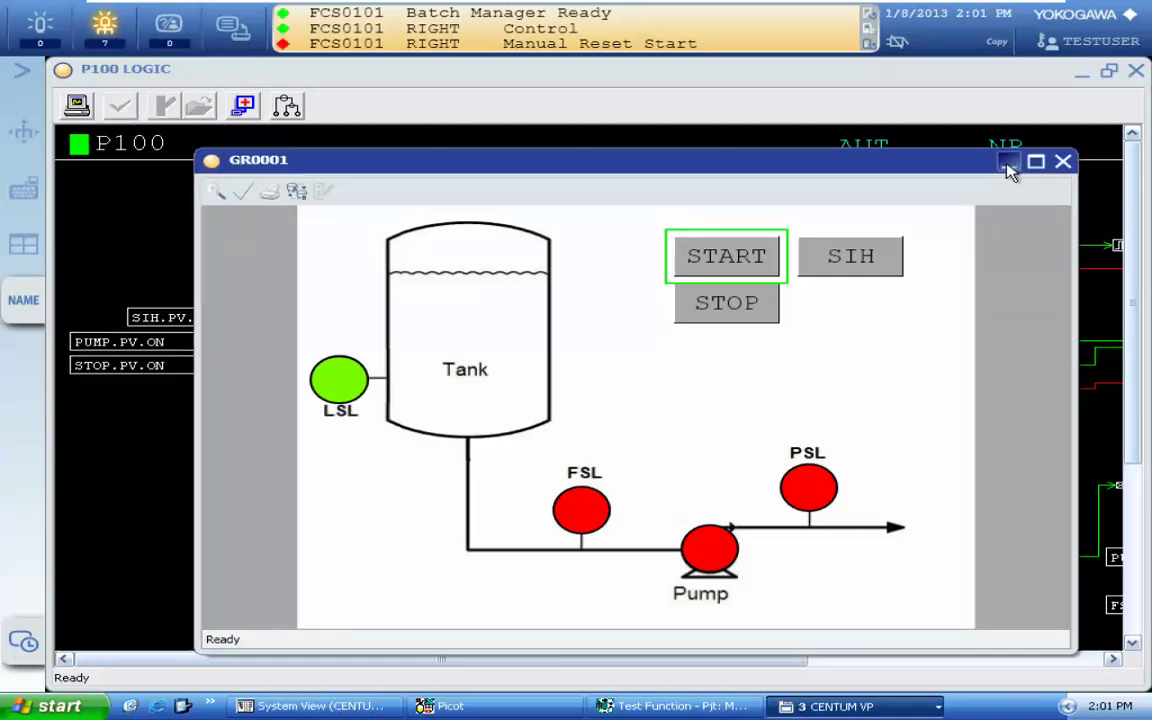
Step: Close the GR0001 graphic and set timer element 10 (ST10) in the P100 logic diagram to 10 seconds
{"action": "left_click", "coordinate": [1062, 161]}
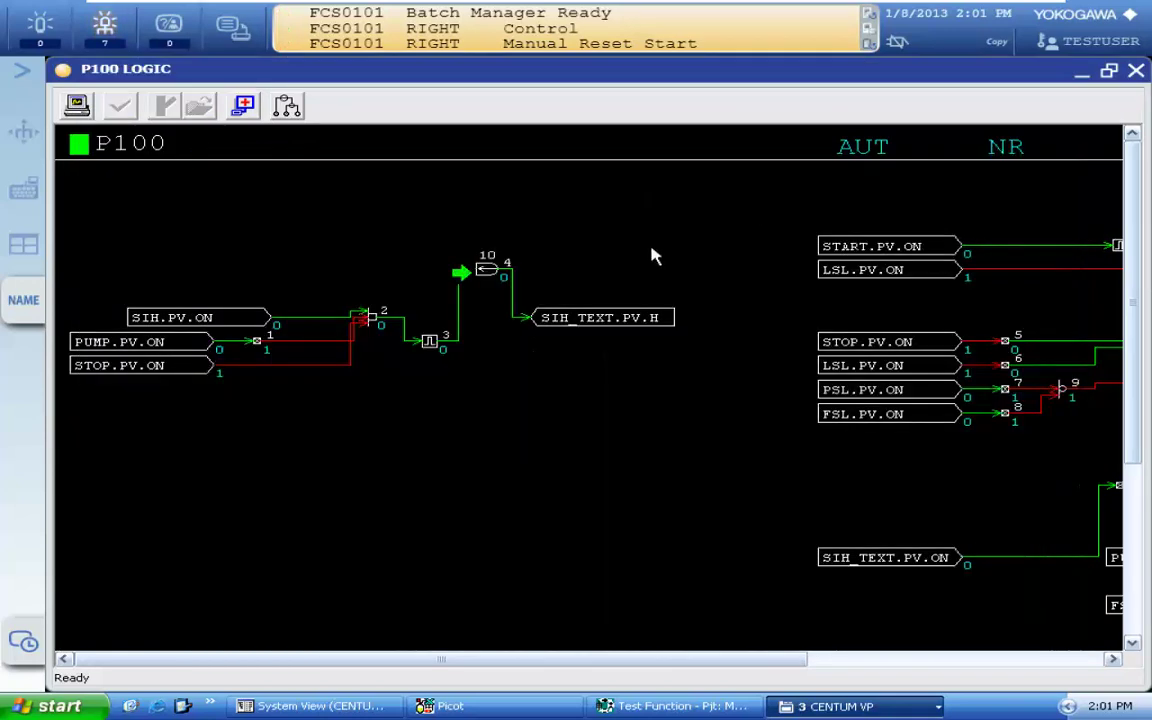
{"action": "left_click", "coordinate": [487, 277]}
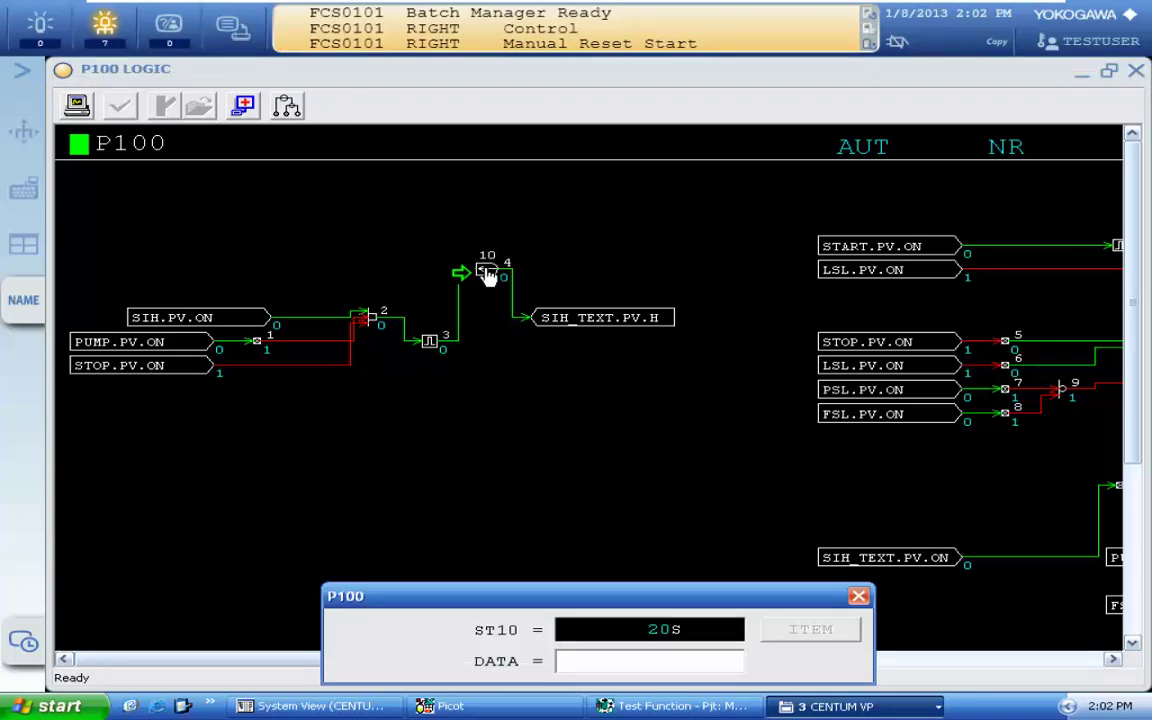
{"action": "type", "text": "10"}
{"action": "left_click", "coordinate": [858, 597]}
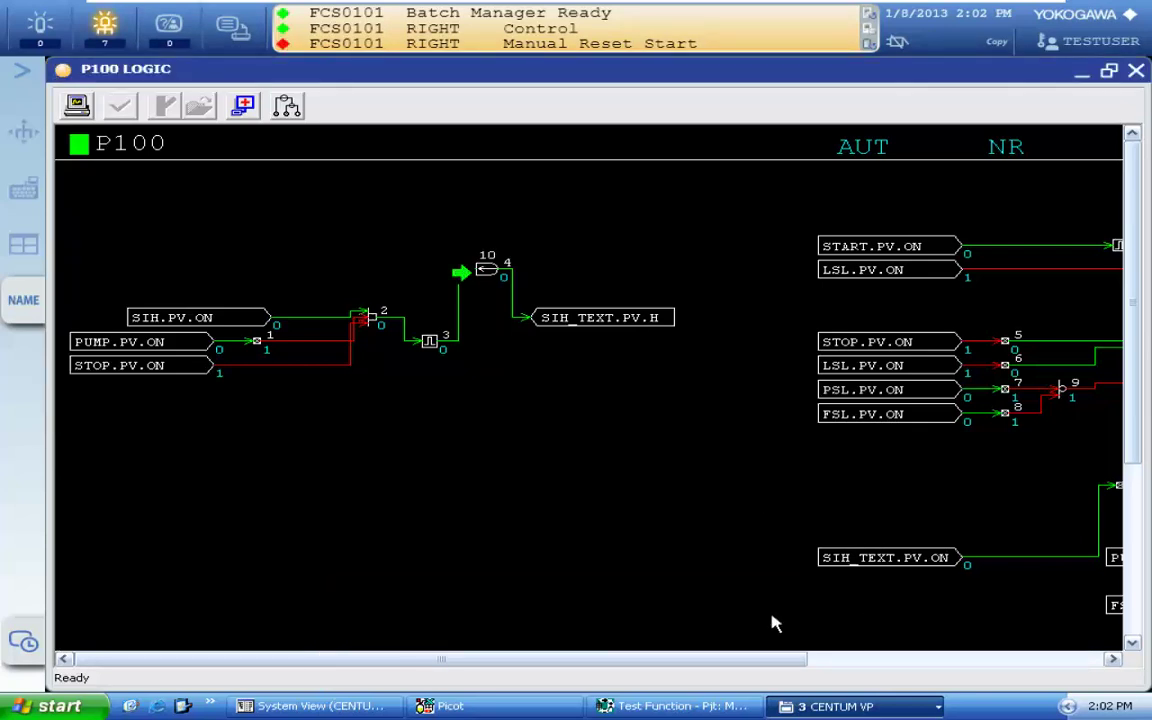
Step: Examine the remaining P100 logic, including the FSL.PV.H, PSL.PV.H, START.PV.H and SIH.PV.H outputs
{"action": "mouse_move", "coordinate": [764, 660]}
{"action": "left_mouse_down"}
{"action": "mouse_move", "coordinate": [931, 651]}
{"action": "mouse_move", "coordinate": [705, 638]}
{"action": "mouse_move", "coordinate": [890, 612]}
{"action": "mouse_move", "coordinate": [1062, 617]}
{"action": "mouse_move", "coordinate": [743, 660]}
{"action": "left_mouse_up"}
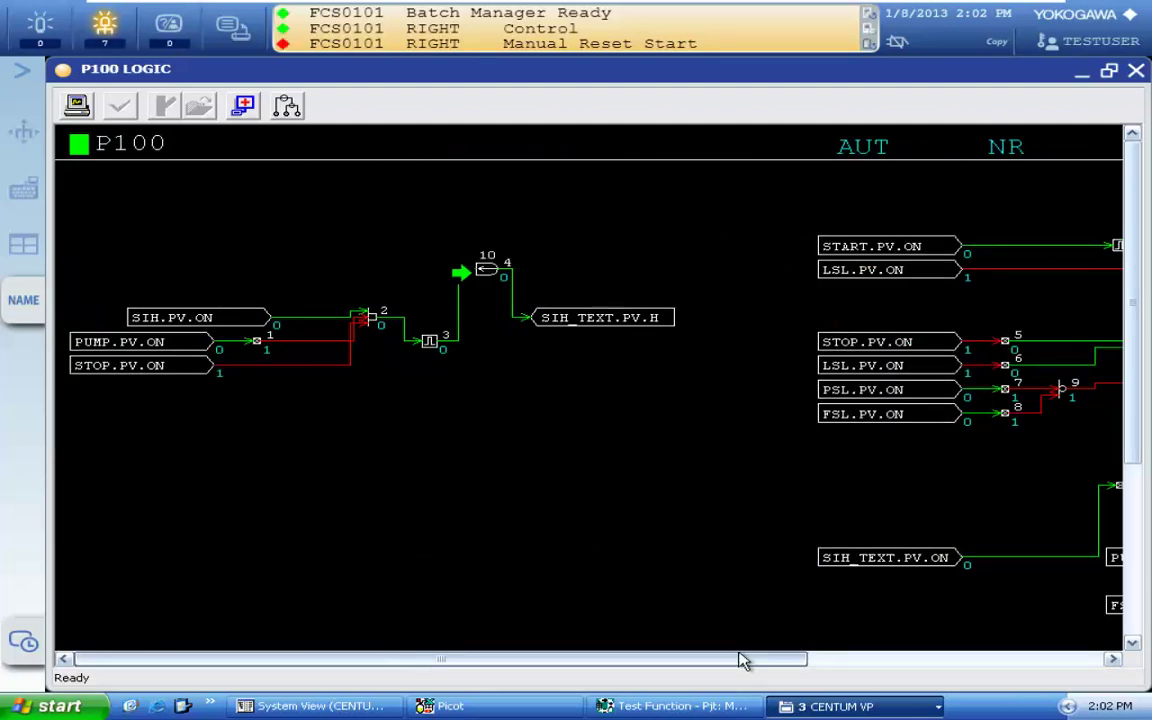
{"action": "left_click_drag", "start_coordinate": [743, 660], "coordinate": [990, 651]}
{"action": "scroll", "coordinate": [972, 398], "scroll_direction": "down", "scroll_amount": 5}
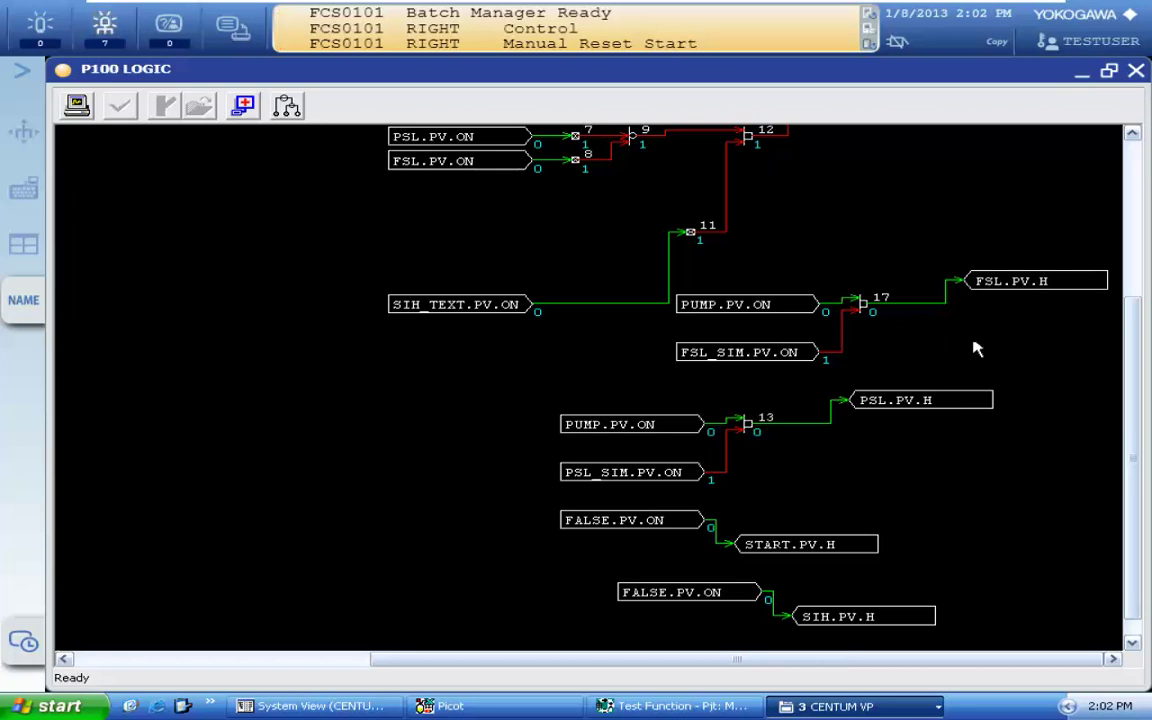
Step: Leave the full-screen virtual machine, switch to Photos, and advance from the Logic Chart Block (LC64) slide to the next image
{"action": "mouse_move", "coordinate": [925, 8]}
{"action": "left_click", "coordinate": [1022, 12]}
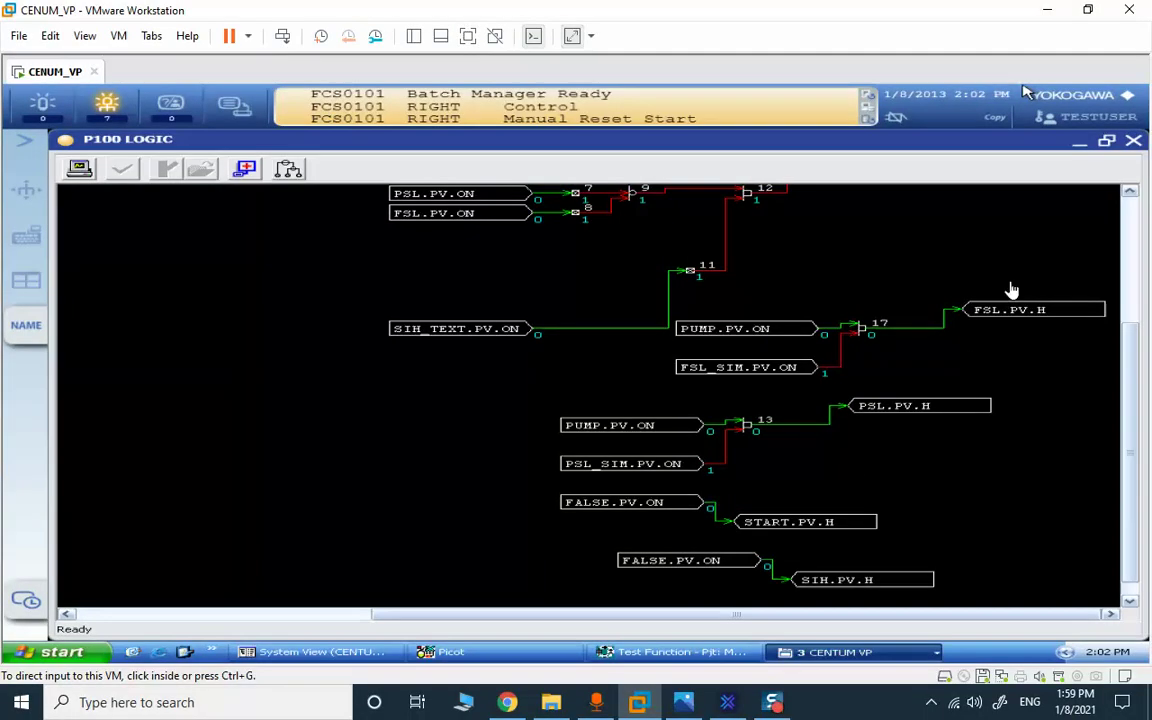
{"action": "left_click", "coordinate": [683, 700]}
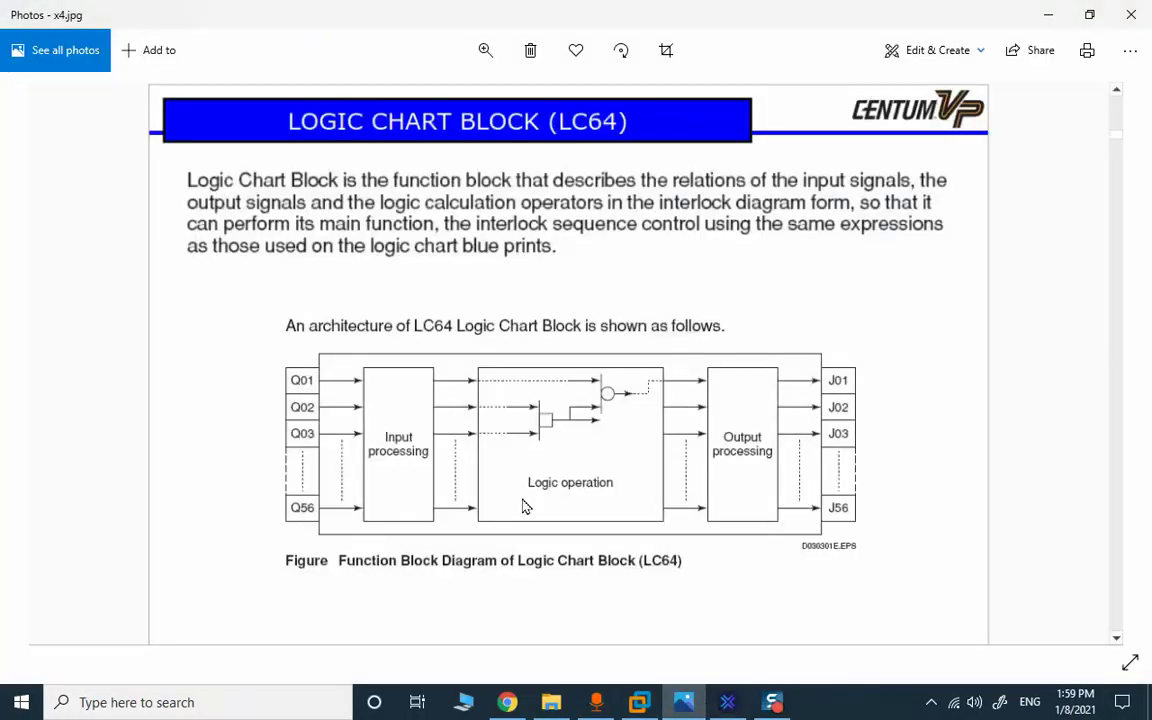
{"action": "key", "text": "Right"}
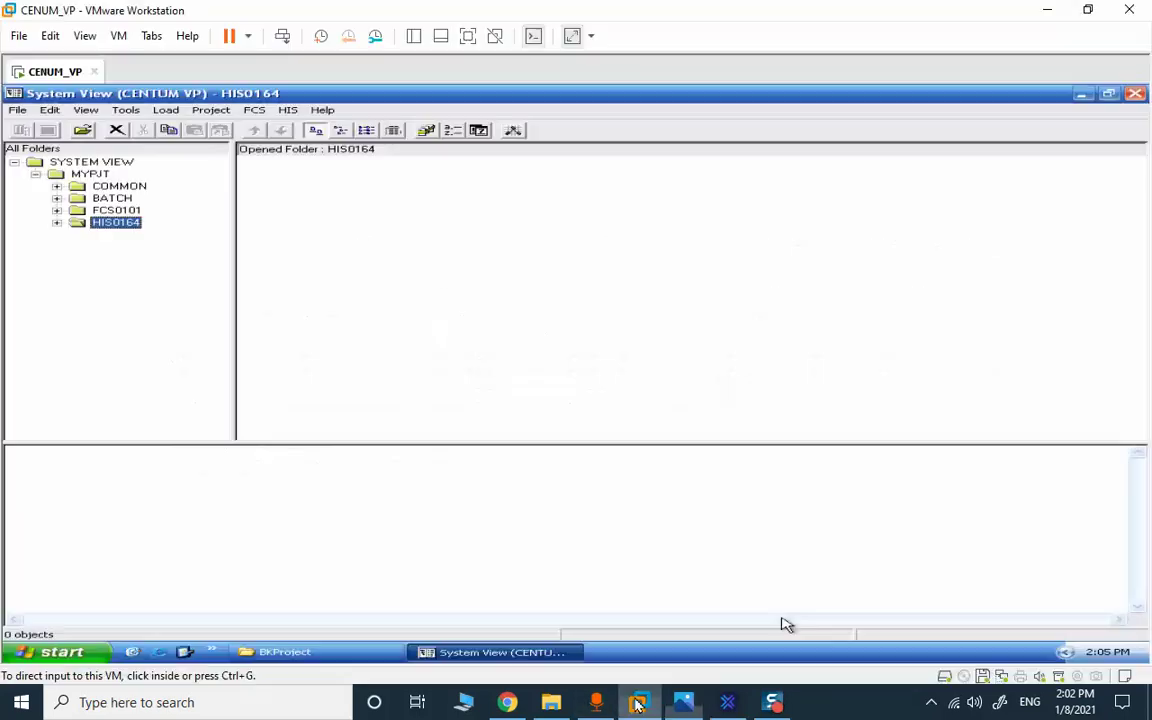
Step: Switch back to the CENUM_VP virtual machine showing System View and display it in full screen
{"action": "left_click", "coordinate": [639, 702]}
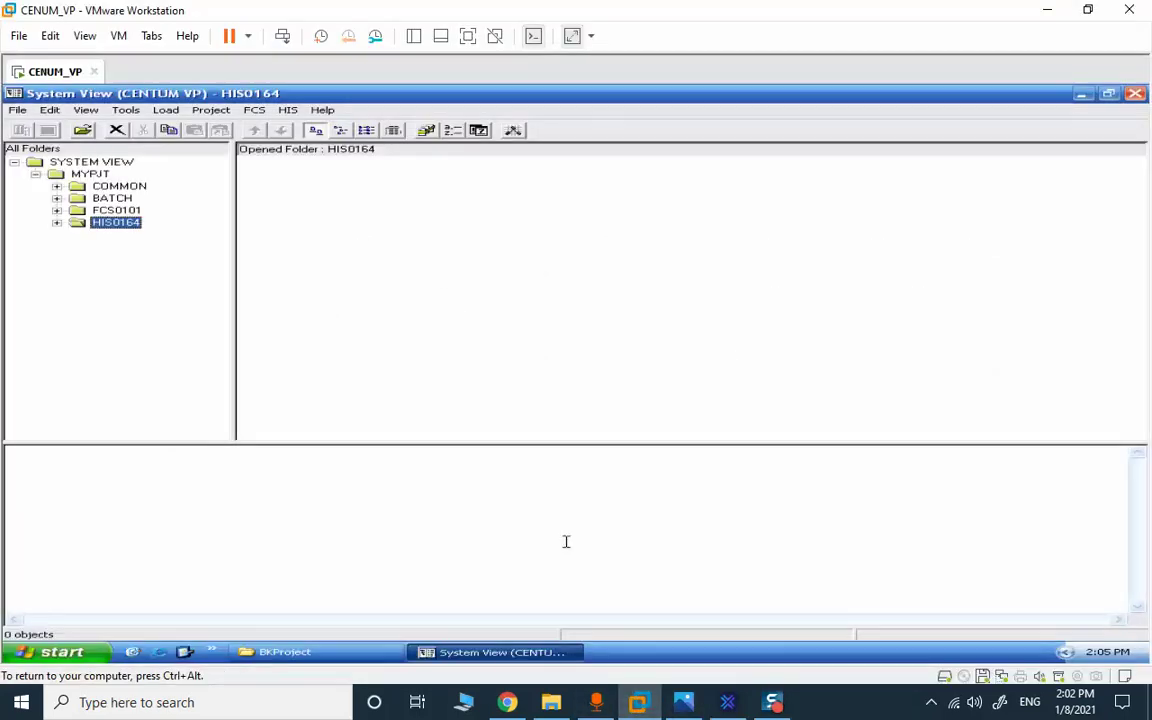
{"action": "left_click", "coordinate": [240, 150]}
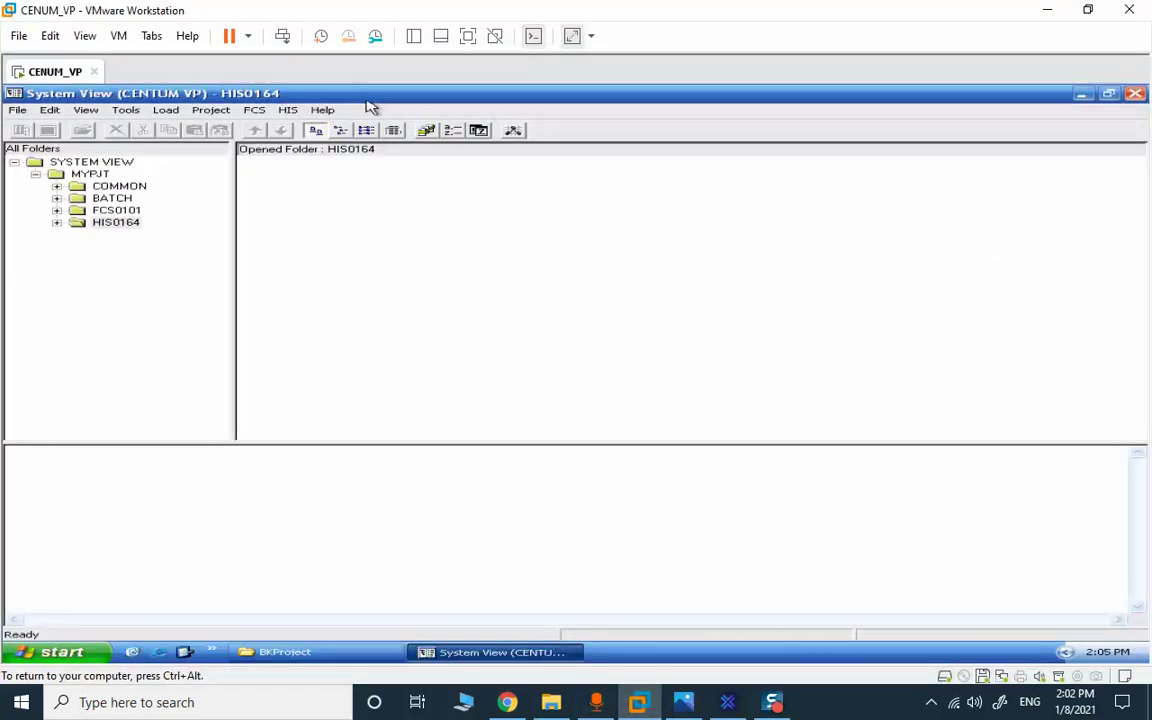
{"action": "left_click", "coordinate": [13, 154]}
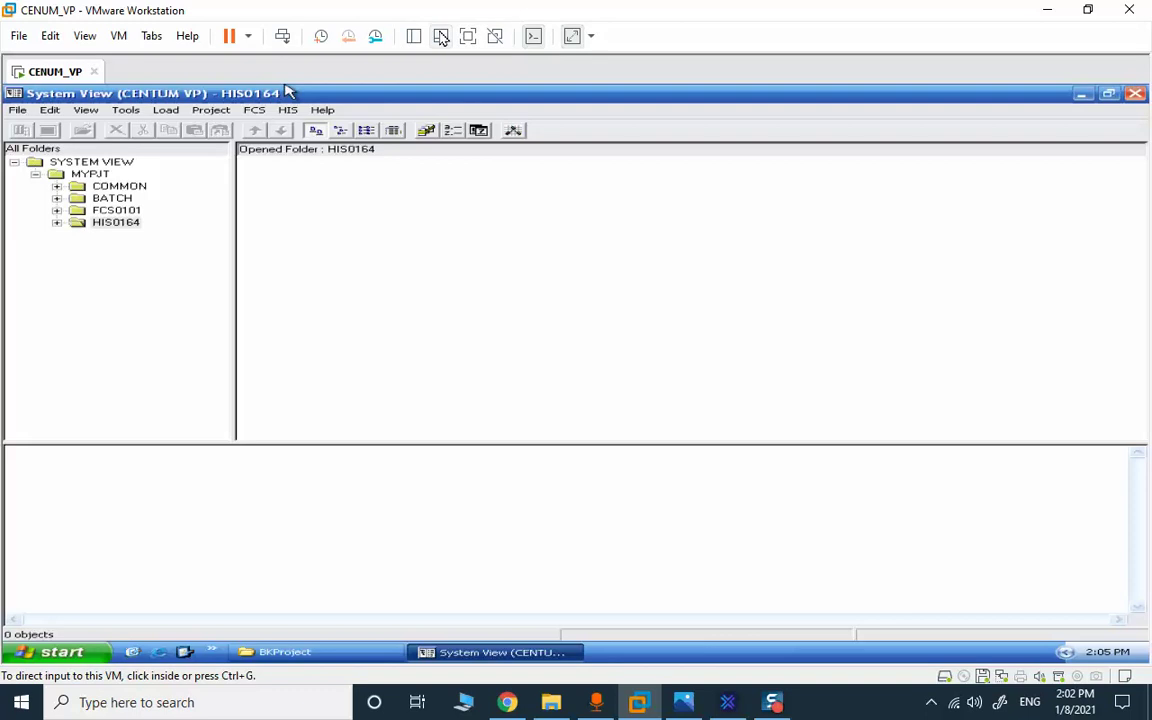
{"action": "left_click", "coordinate": [468, 36]}
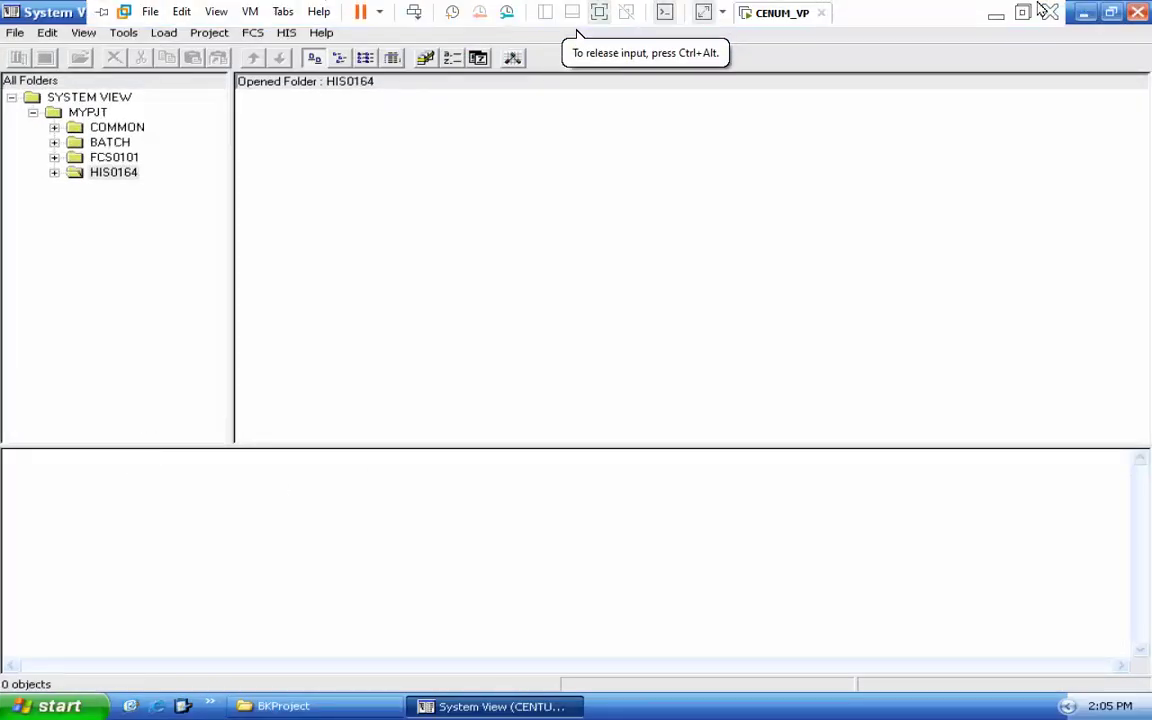
{"action": "left_click", "coordinate": [1022, 12]}
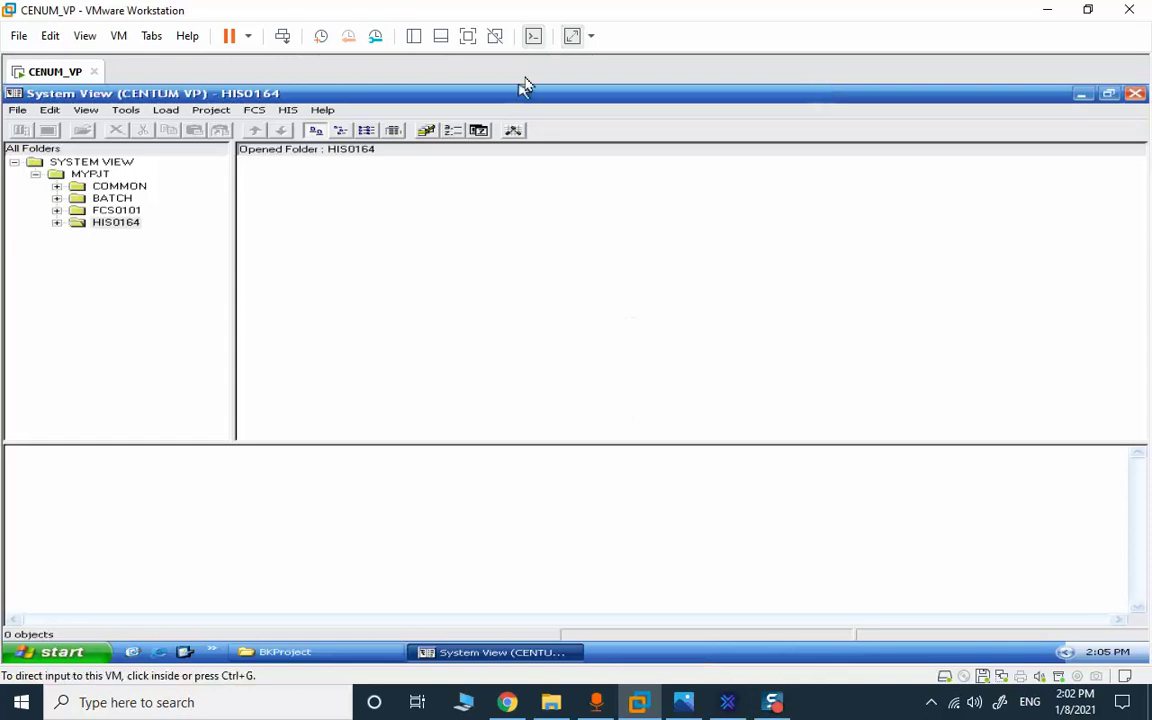
{"action": "left_click", "coordinate": [470, 36]}
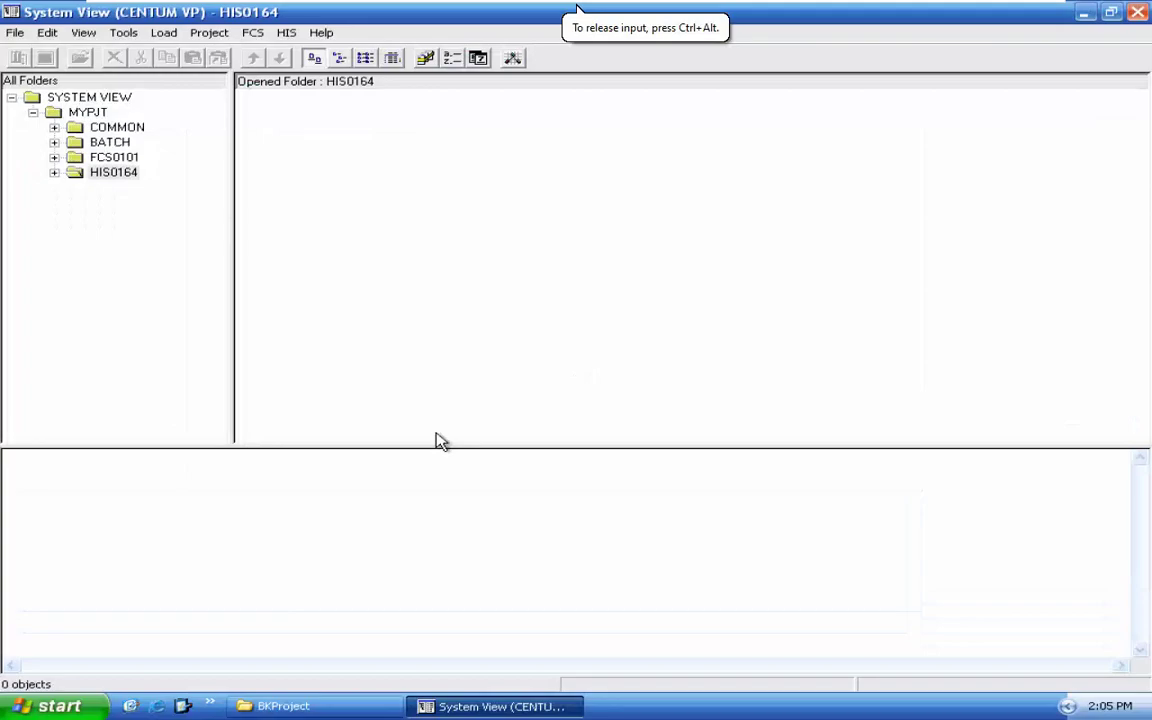
Step: Open SwitchDef from the SWITCH folder of station FCS0101 in the MYPJT project
{"action": "left_click", "coordinate": [117, 130]}
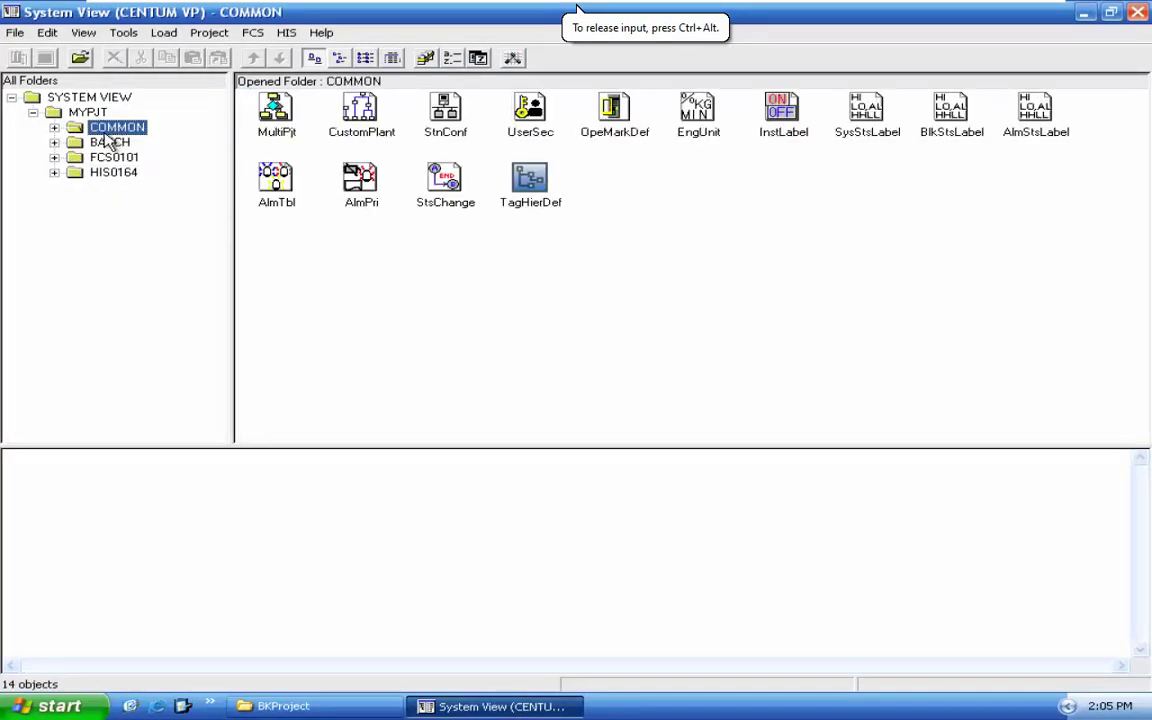
{"action": "left_click", "coordinate": [105, 157]}
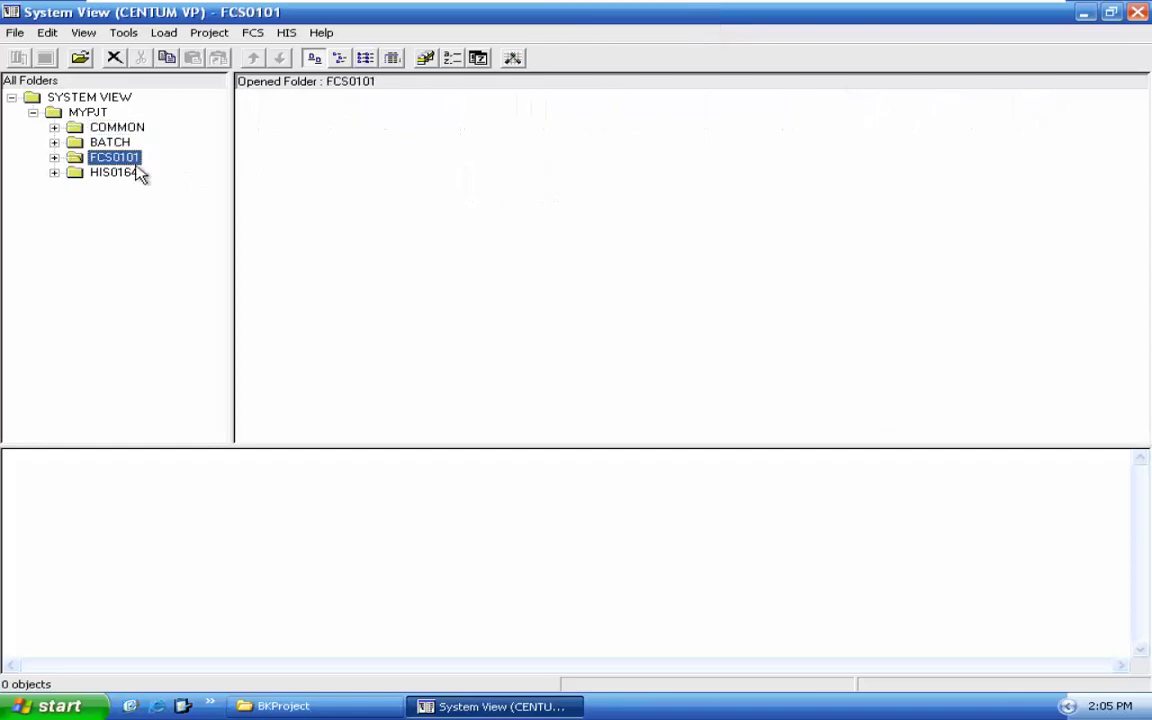
{"action": "left_click", "coordinate": [55, 158]}
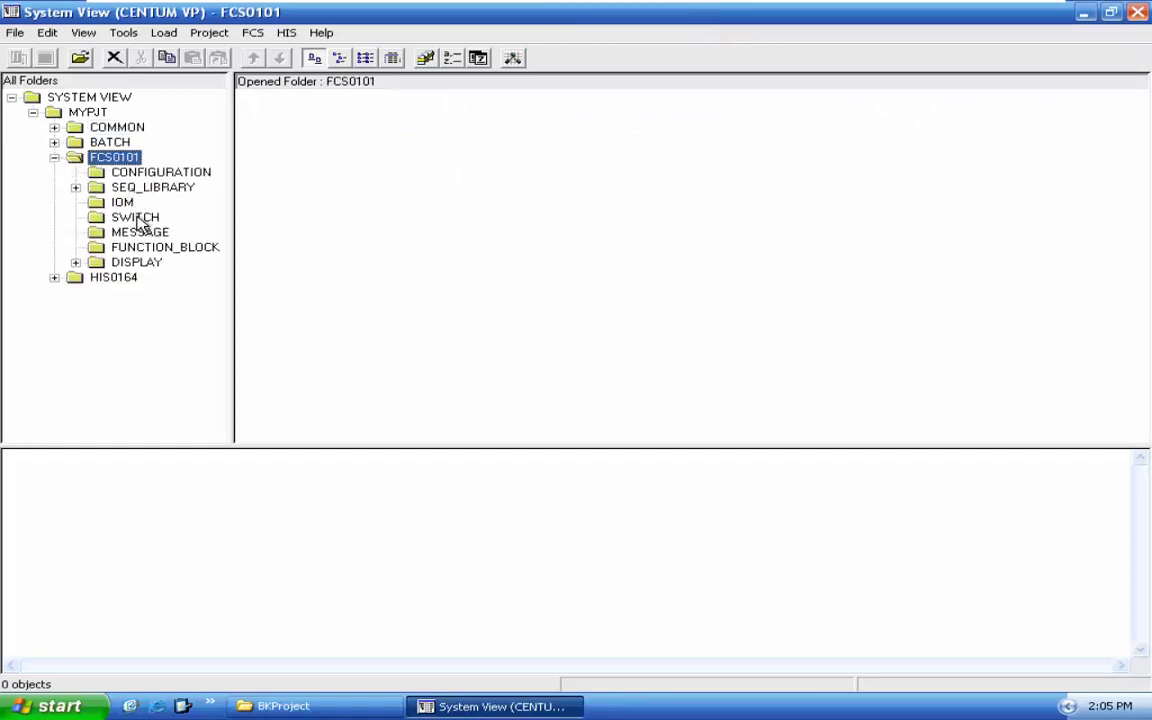
{"action": "left_click", "coordinate": [136, 218]}
{"action": "double_click", "coordinate": [613, 110]}
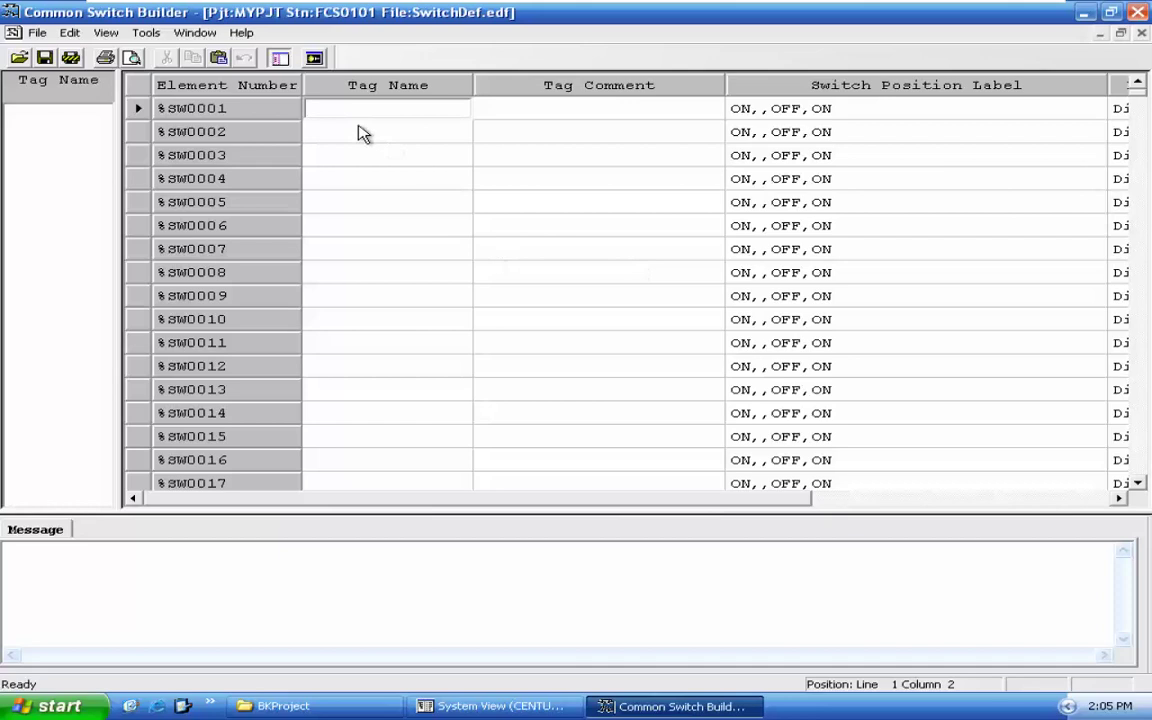
Step: Enter the tag names B1, B2 and B3 for switches %SW0001, %SW0002 and %SW0003, leaving their tag comments empty
{"action": "left_click", "coordinate": [346, 110]}
{"action": "type", "text": "B1"}
{"action": "key", "text": "Tab"}
{"action": "type", "text": "B"}
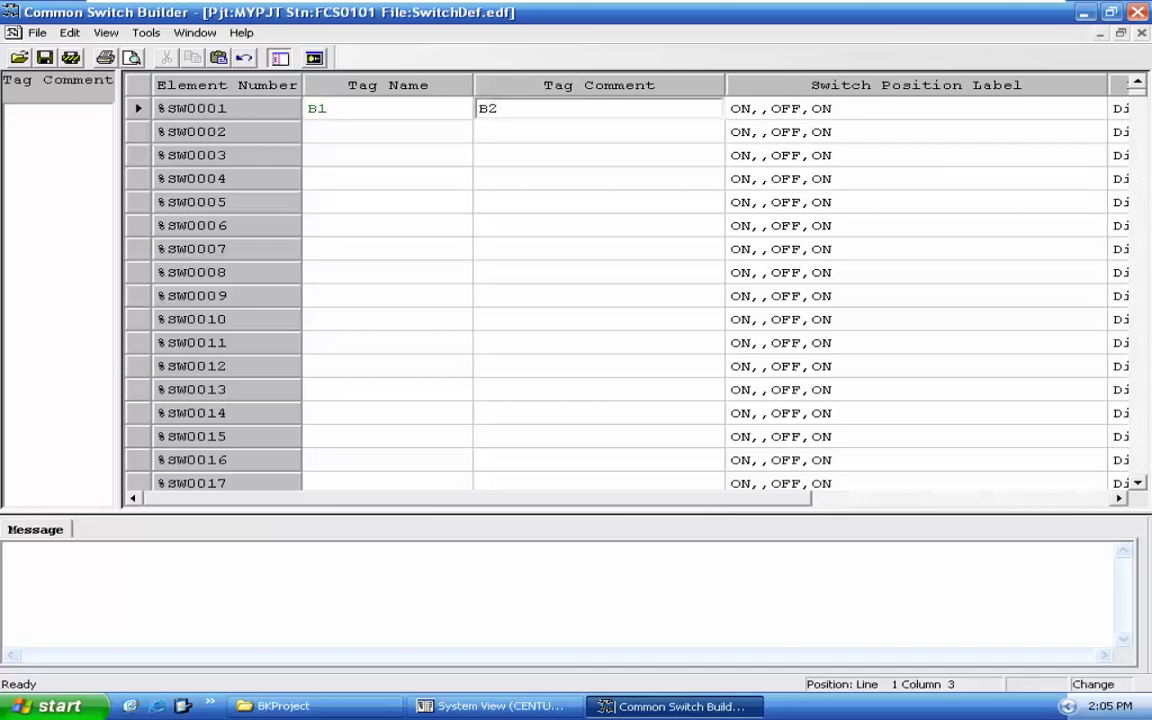
{"action": "key", "text": "BackSpace"}
{"action": "key", "text": "BackSpace"}
{"action": "left_click", "coordinate": [312, 128]}
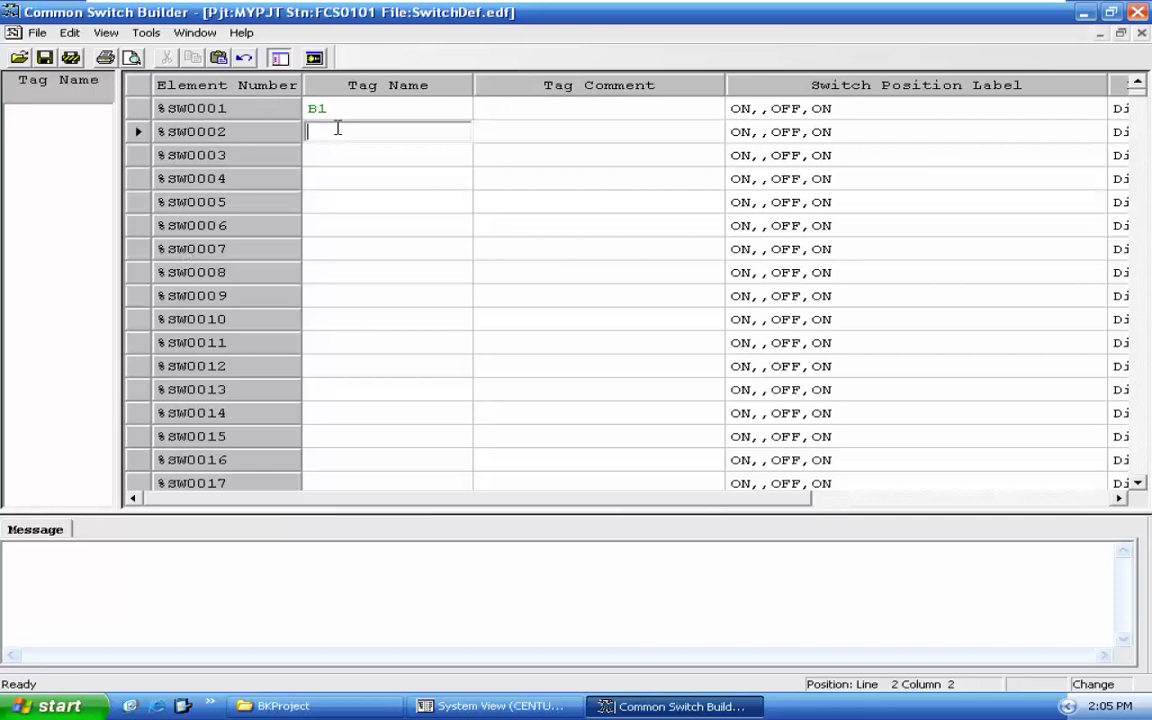
{"action": "type", "text": "B2"}
{"action": "left_click", "coordinate": [310, 155]}
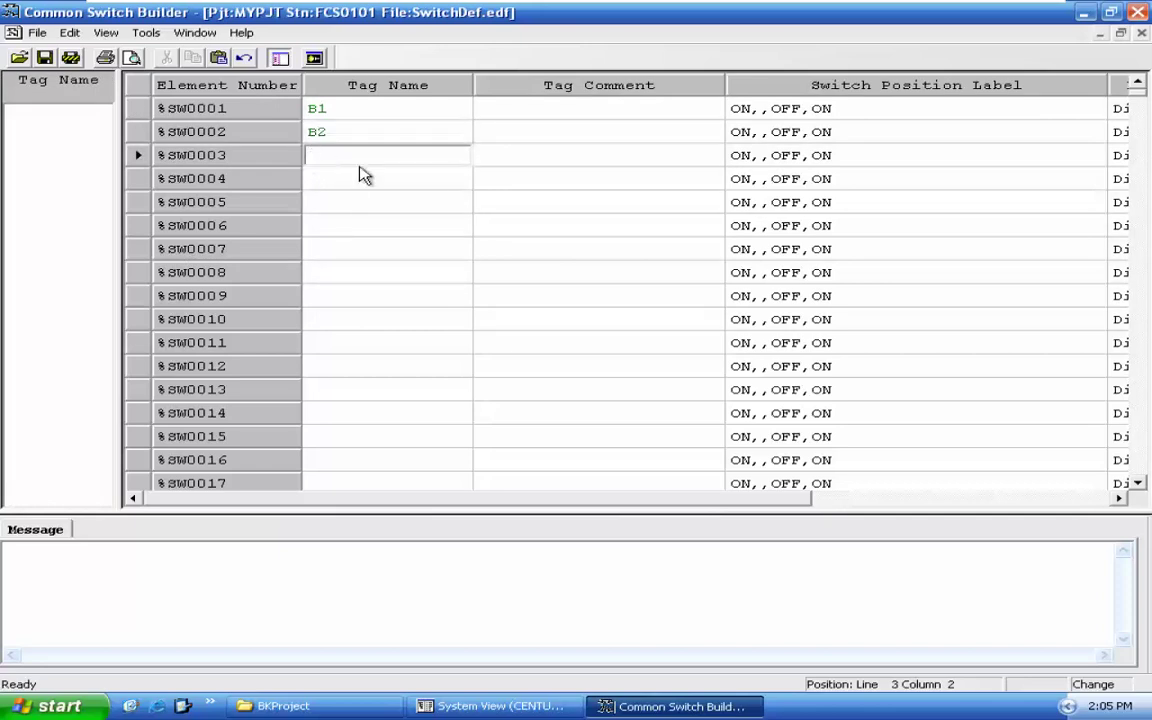
{"action": "type", "text": "B3"}
{"action": "left_click", "coordinate": [360, 180]}
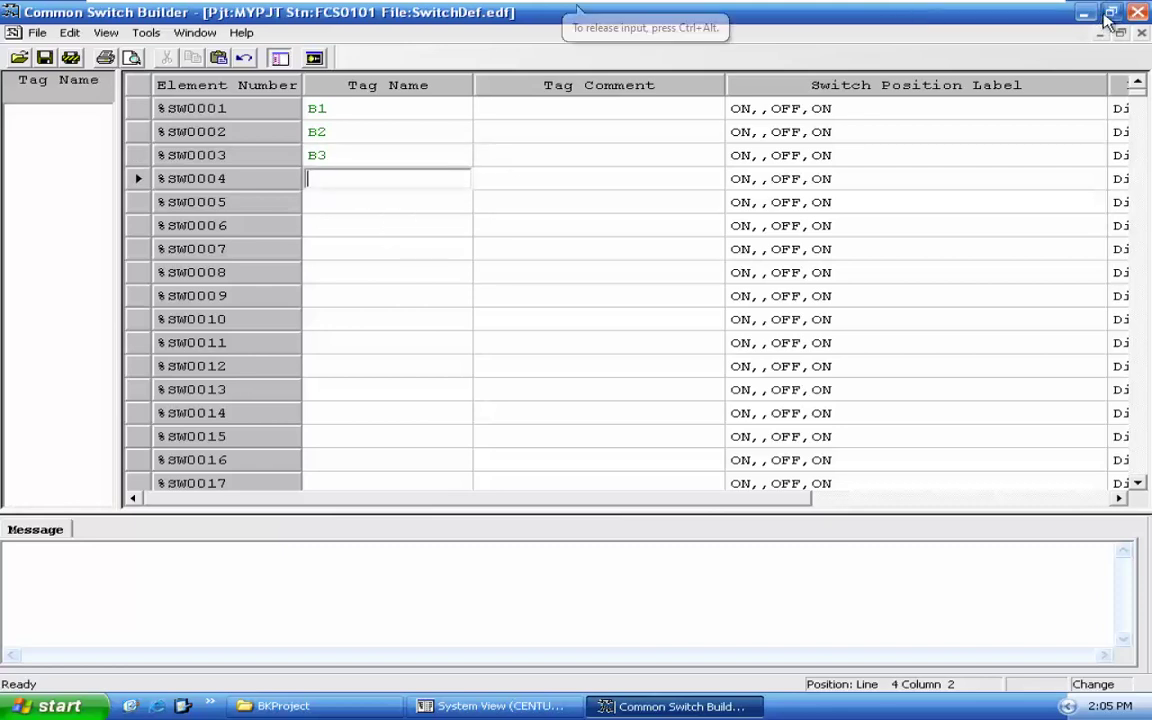
Step: Leave the full-screen virtual machine and check the button and light requirements in the x4_1.jpg exercise image in Photos
{"action": "left_click", "coordinate": [1110, 12]}
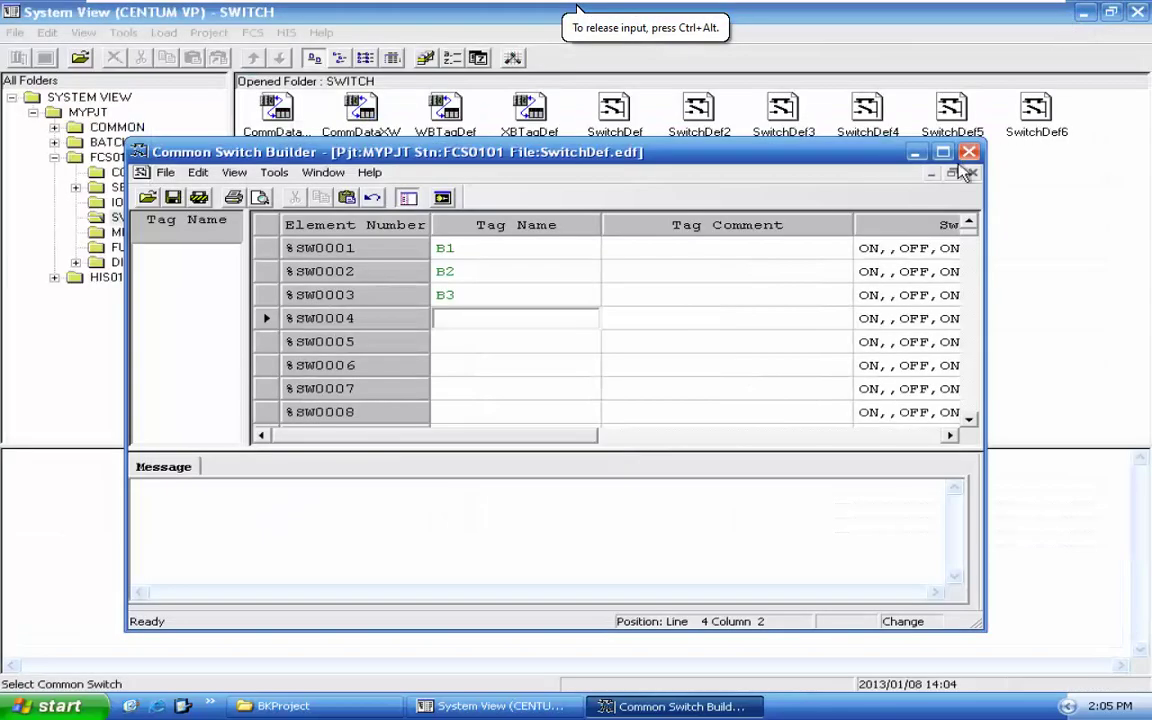
{"action": "double_click", "coordinate": [858, 145]}
{"action": "mouse_move", "coordinate": [860, 10]}
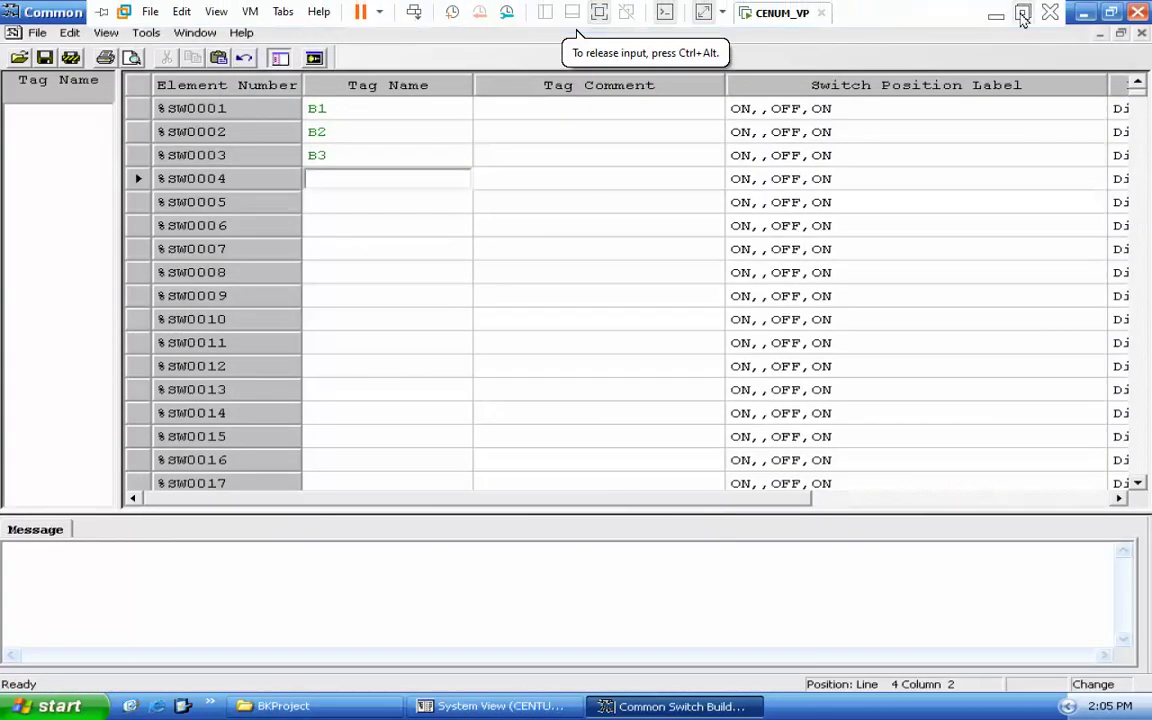
{"action": "left_click", "coordinate": [1021, 13]}
{"action": "left_click", "coordinate": [684, 703]}
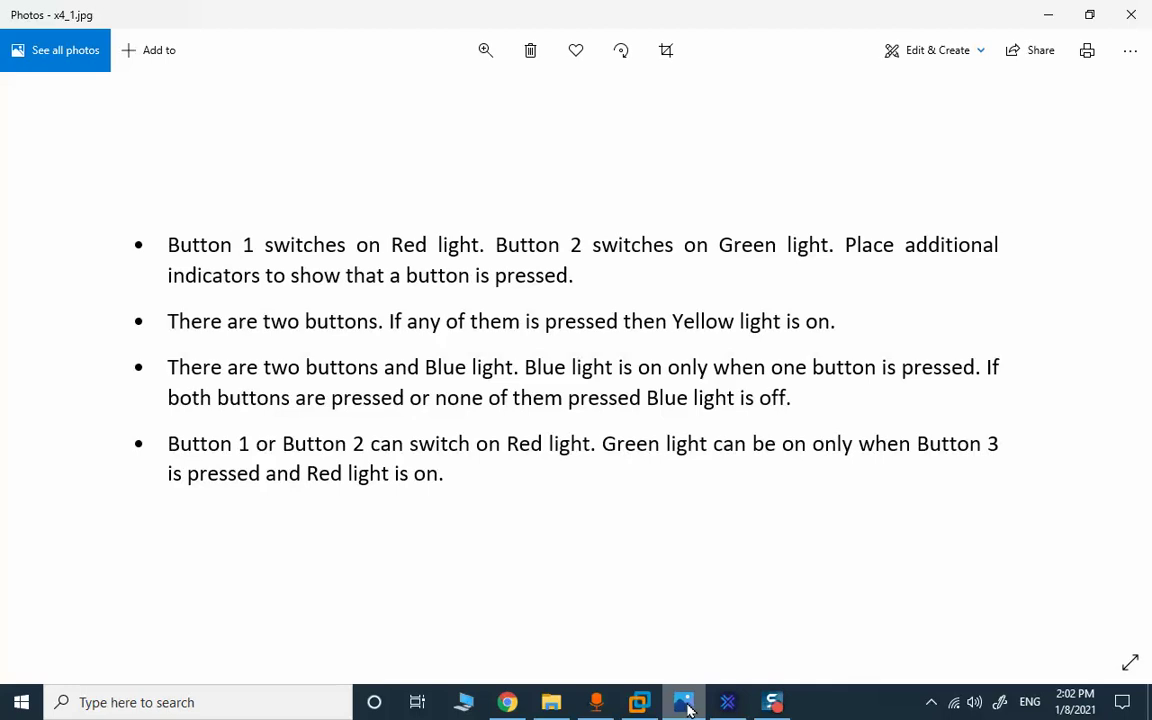
{"action": "left_click", "coordinate": [687, 708]}
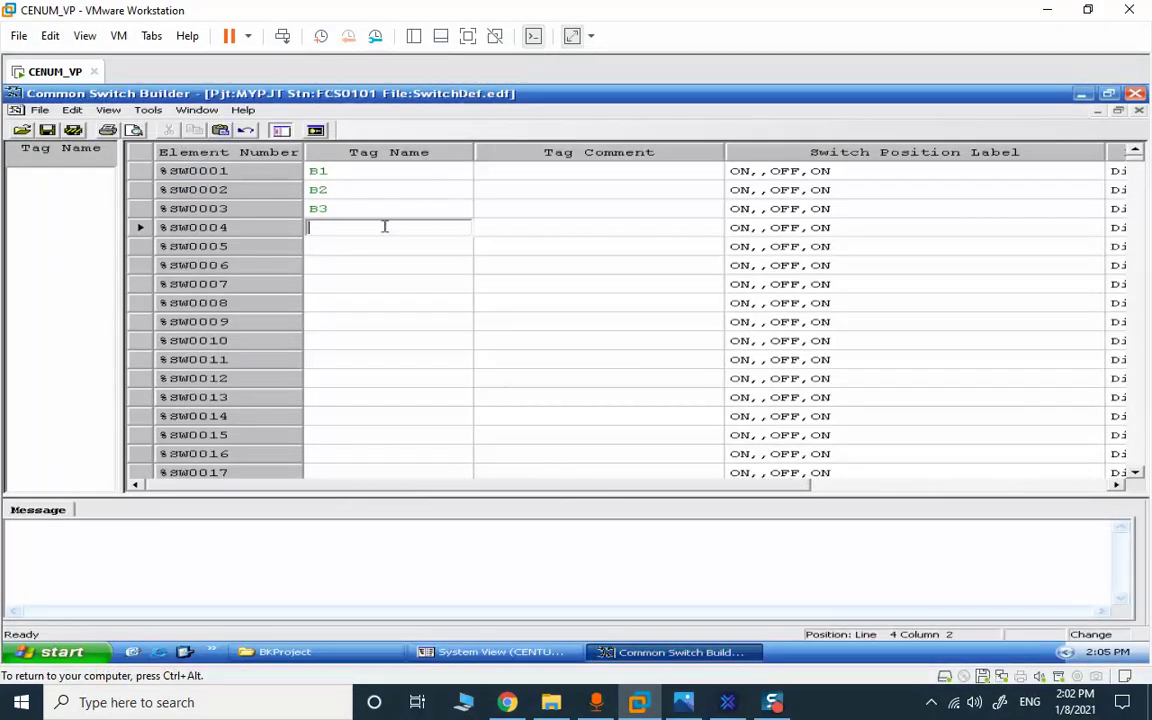
Step: Return the virtual machine to full screen and enter RED as the tag name of switch %SW0004
{"action": "left_click", "coordinate": [428, 36]}
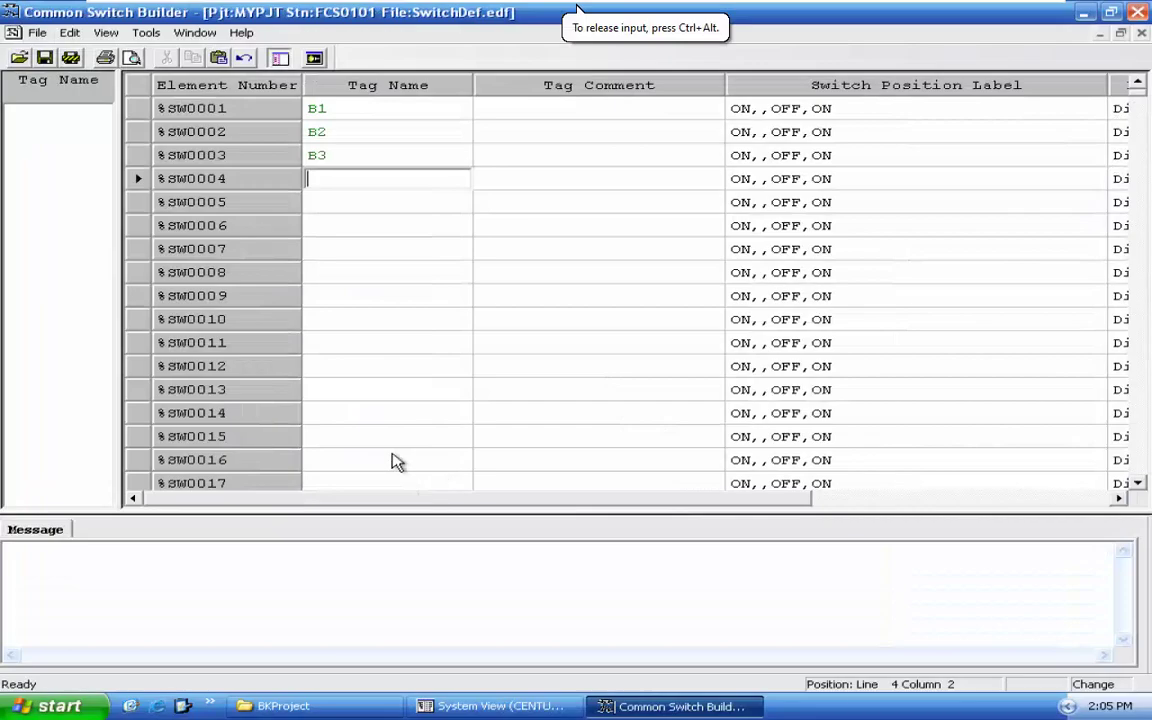
{"action": "type", "text": "RED"}
{"action": "key", "text": "Tab"}
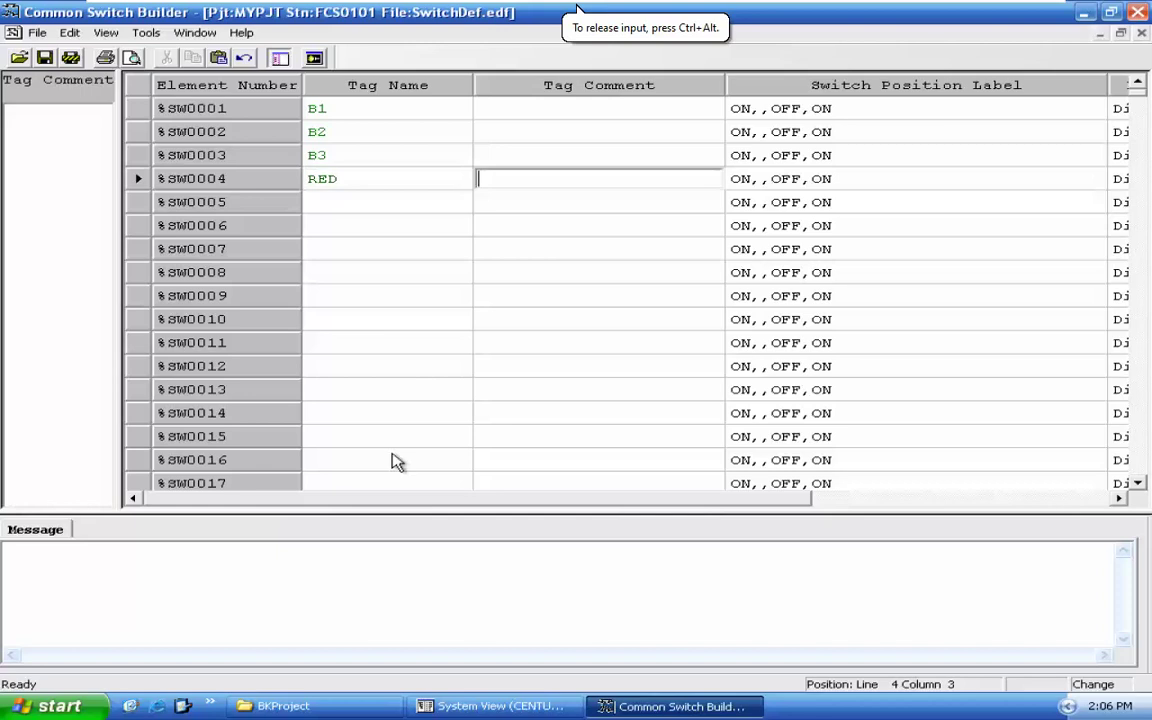
Step: Enter GREEN as the tag name of switch %SW0005, save the switch definitions and close the Common Switch Builder
{"action": "left_click", "coordinate": [342, 202]}
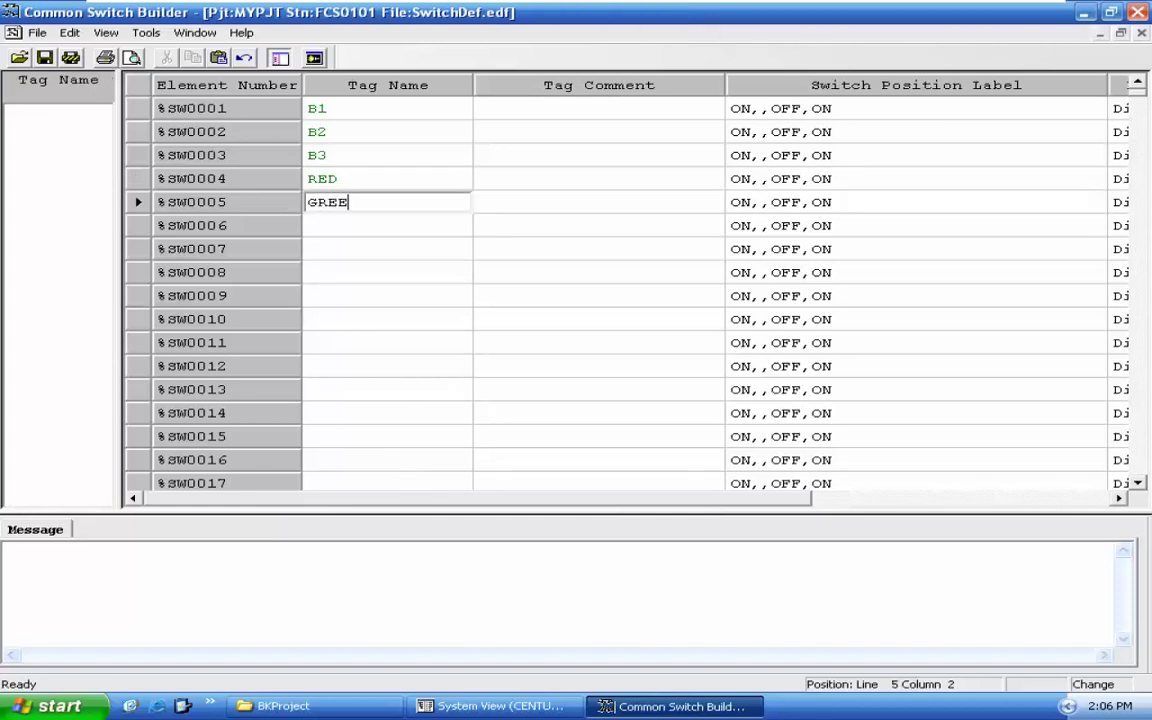
{"action": "left_click", "coordinate": [44, 57]}
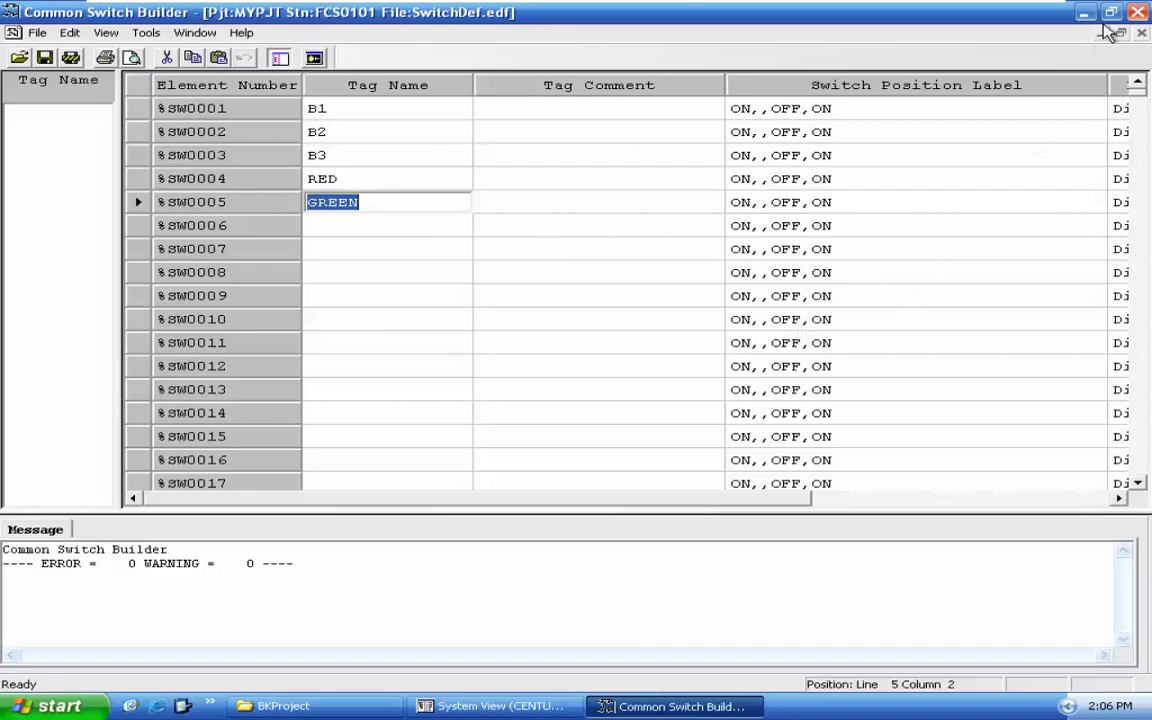
{"action": "left_click", "coordinate": [1139, 14]}
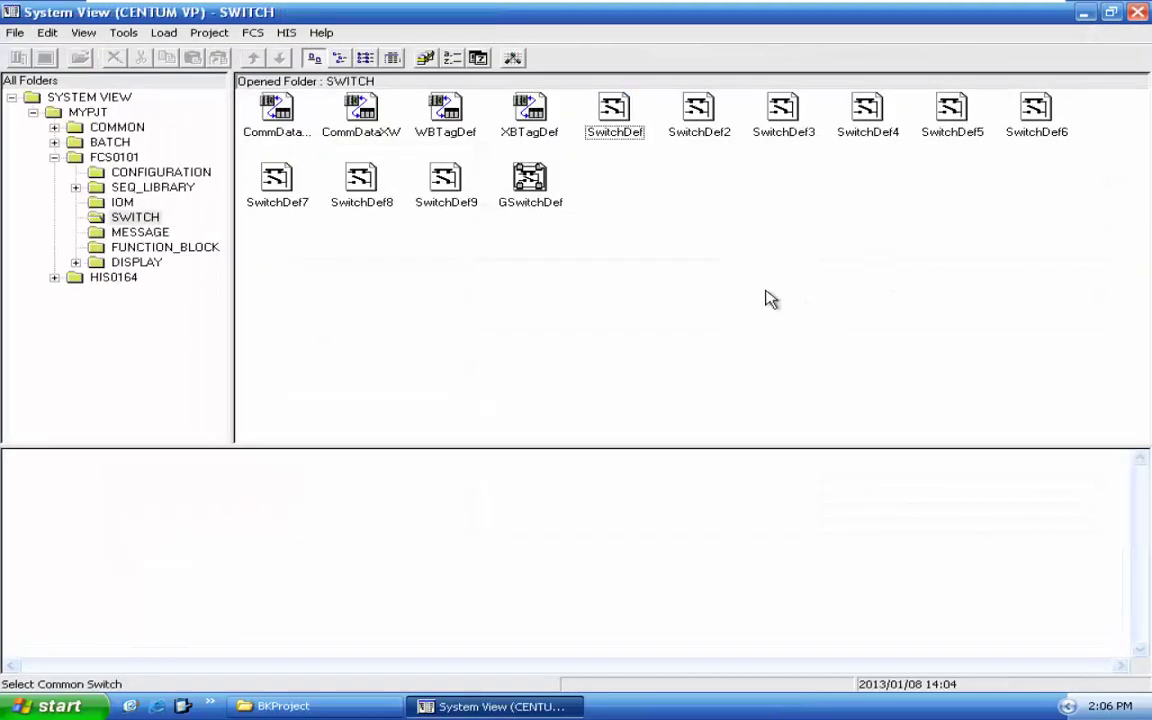
Step: Open control drawing DR0001 from the FUNCTION_BLOCK folder of station FCS0101
{"action": "left_click", "coordinate": [150, 249]}
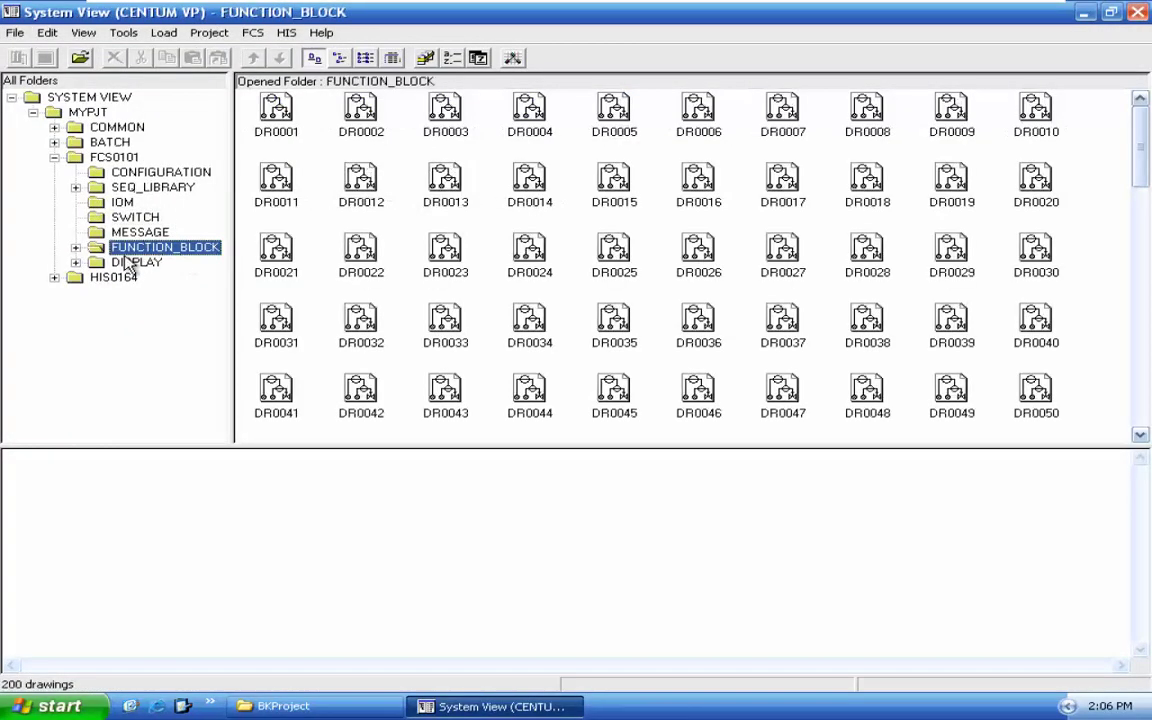
{"action": "left_click", "coordinate": [277, 116]}
{"action": "double_click", "coordinate": [277, 116]}
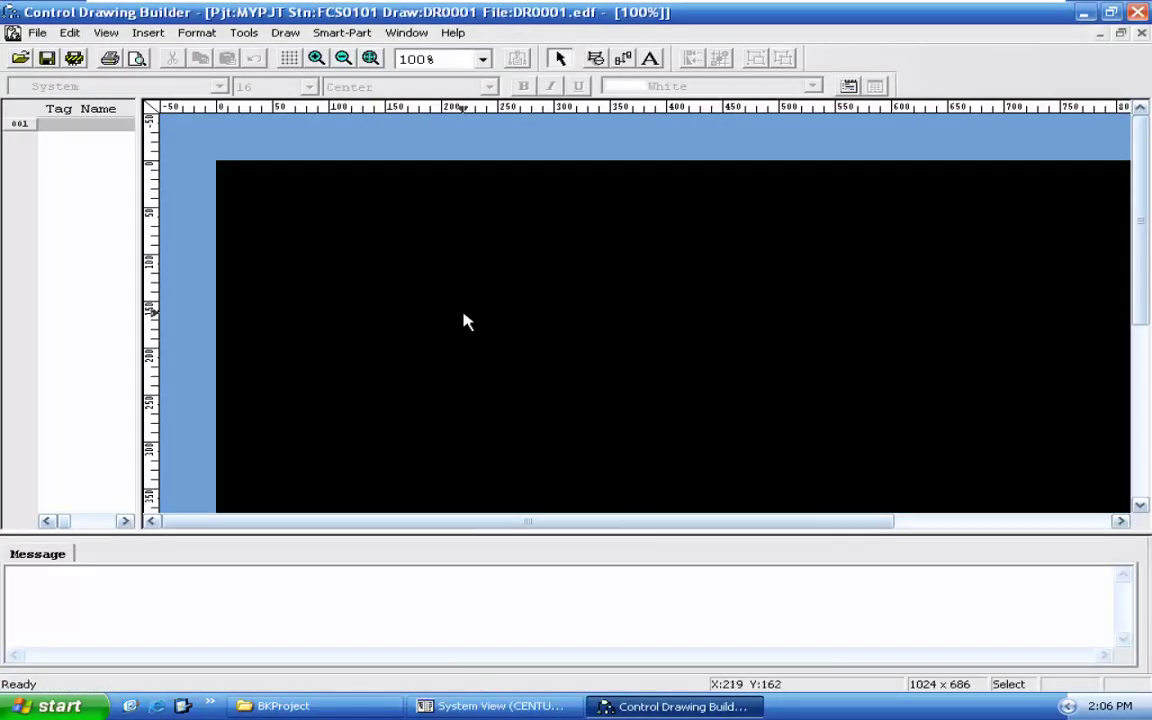
Step: Insert an LC64 logic chart function block from the Sequence group into the drawing and name it LAMP
{"action": "right_click", "coordinate": [464, 315]}
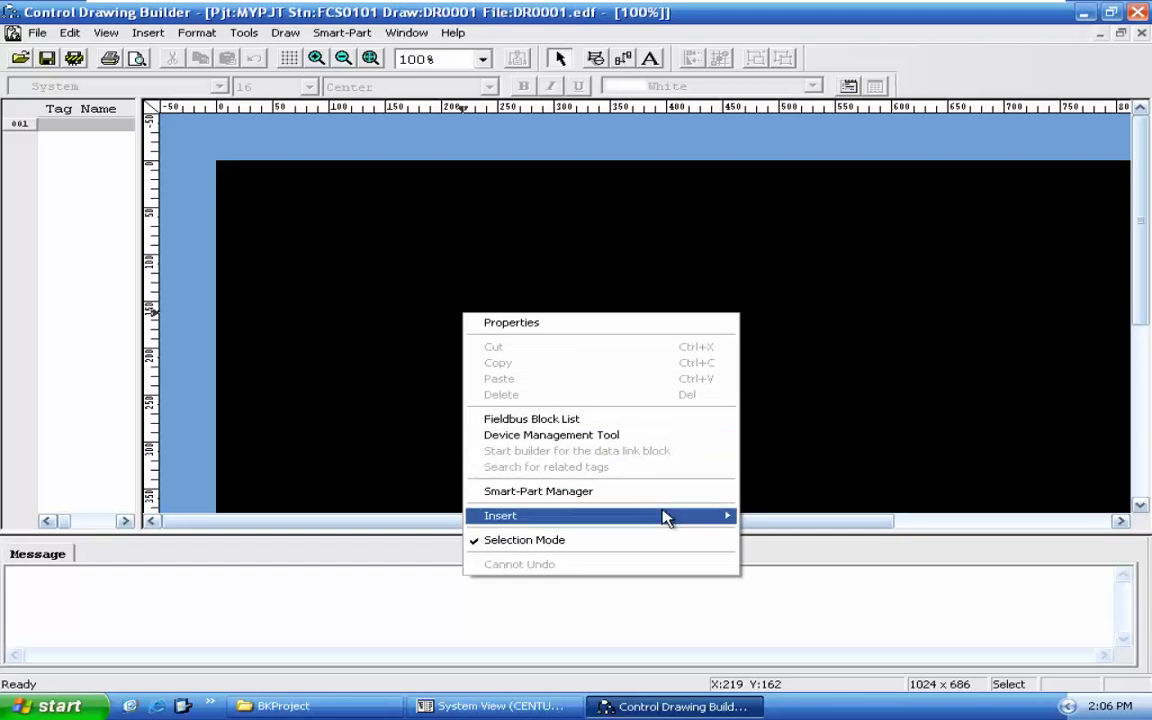
{"action": "mouse_move", "coordinate": [666, 518]}
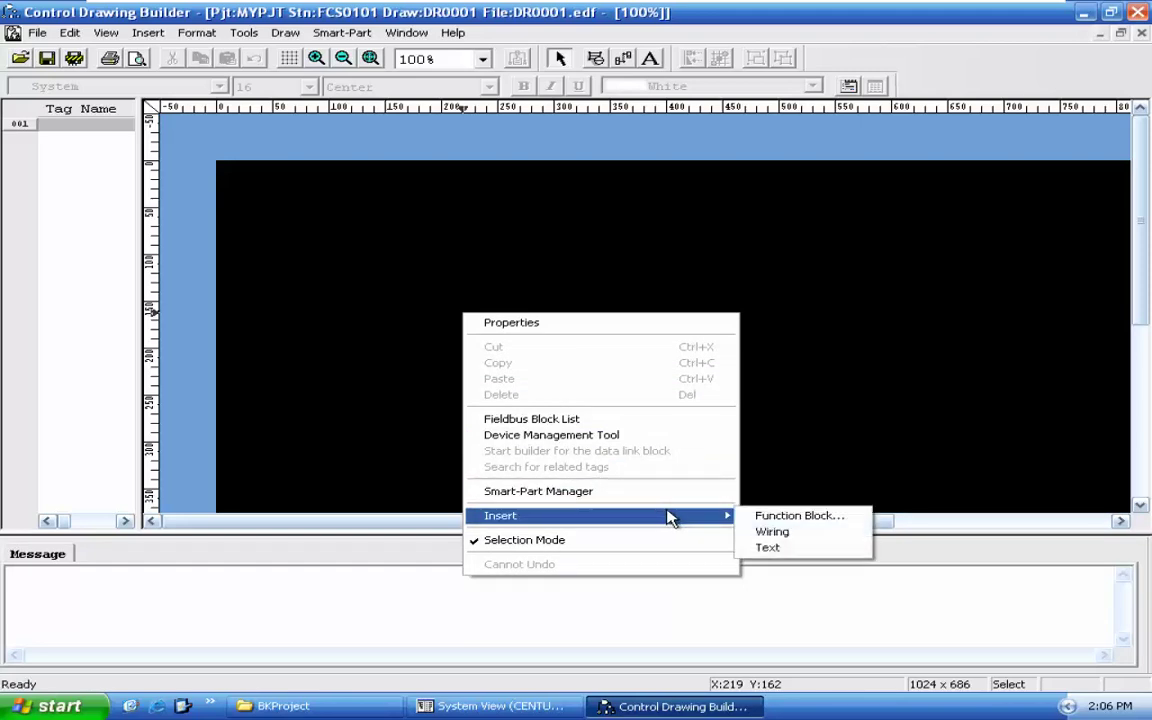
{"action": "left_click", "coordinate": [772, 518]}
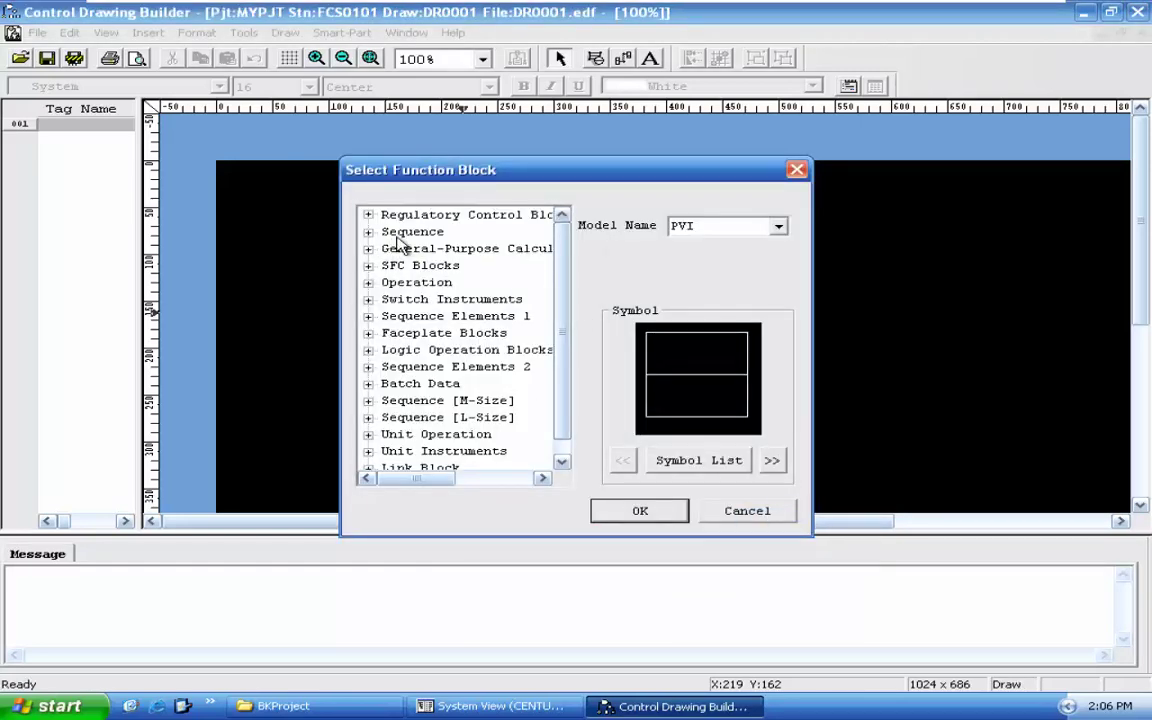
{"action": "left_click", "coordinate": [368, 232]}
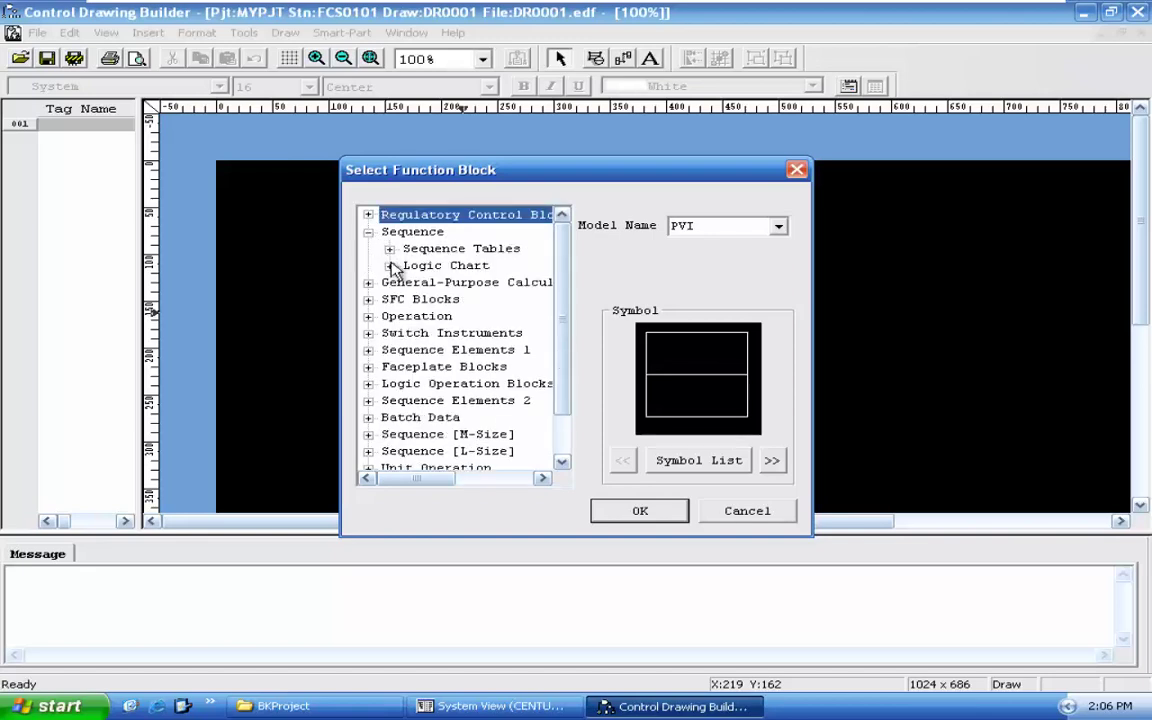
{"action": "left_click", "coordinate": [389, 265]}
{"action": "left_click", "coordinate": [448, 270]}
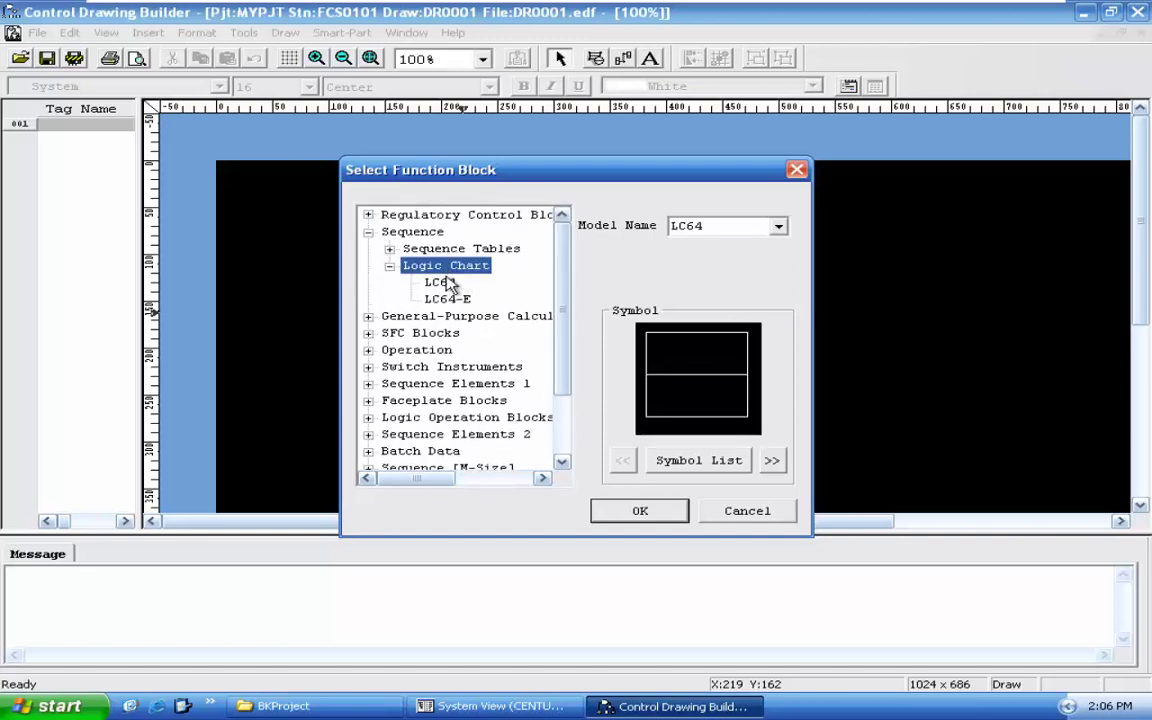
{"action": "left_click", "coordinate": [442, 283]}
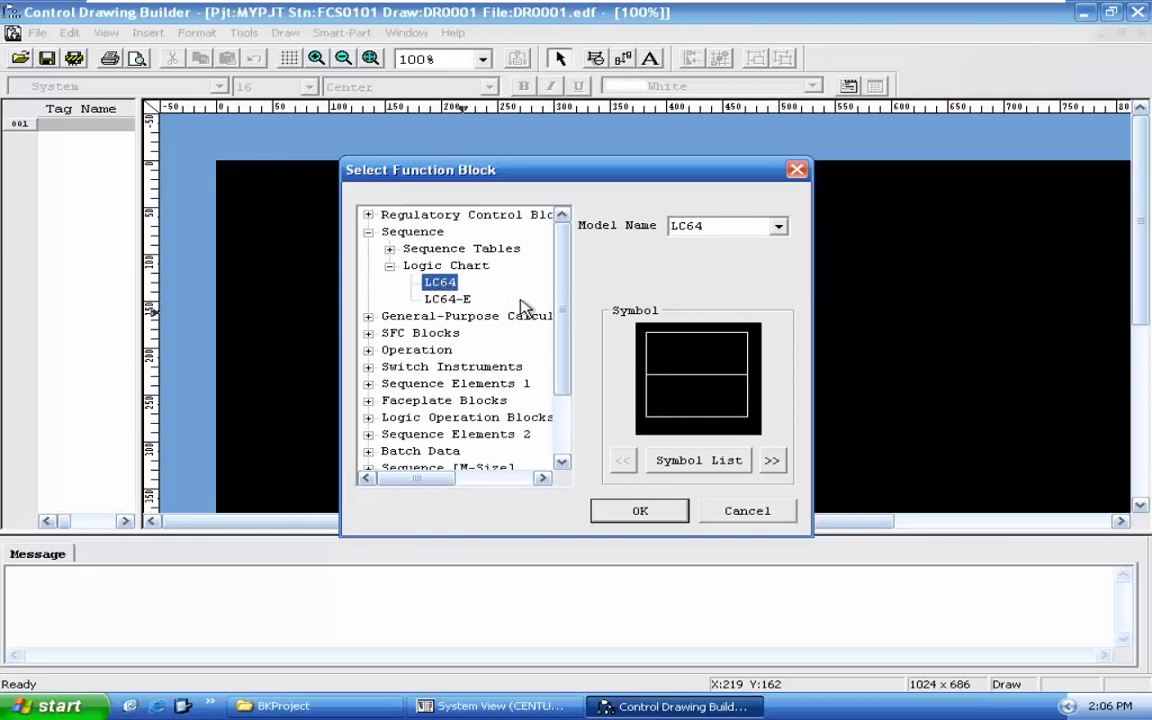
{"action": "left_click", "coordinate": [658, 514]}
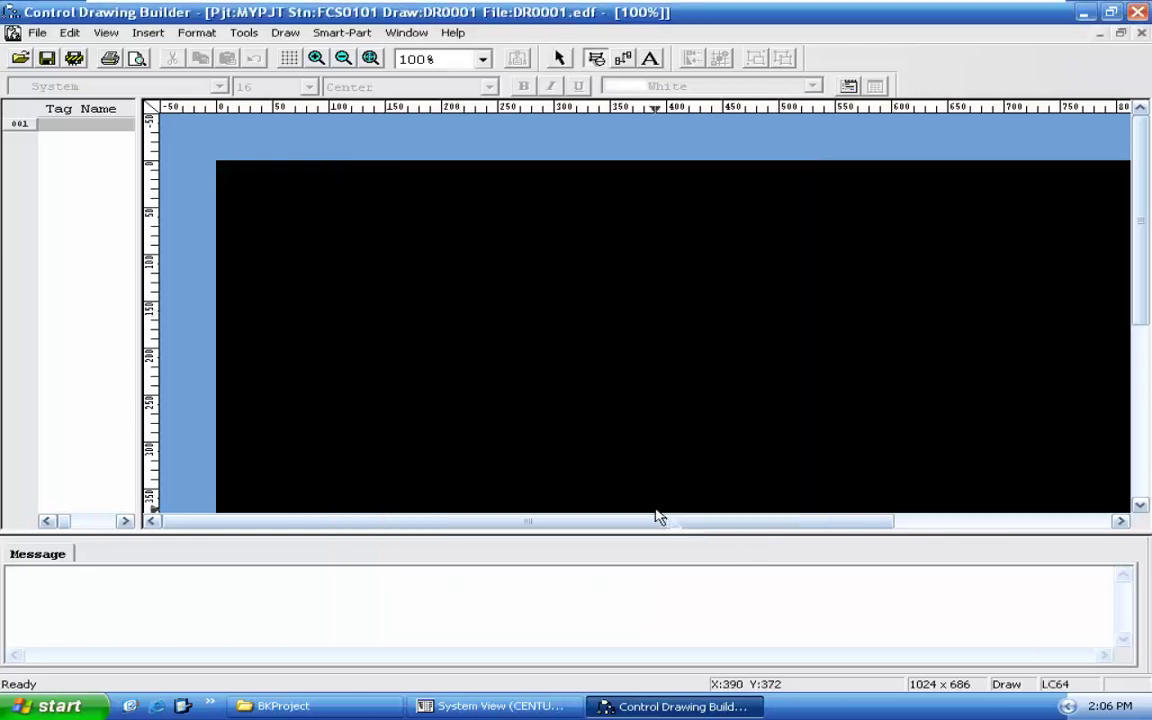
{"action": "left_click", "coordinate": [535, 355]}
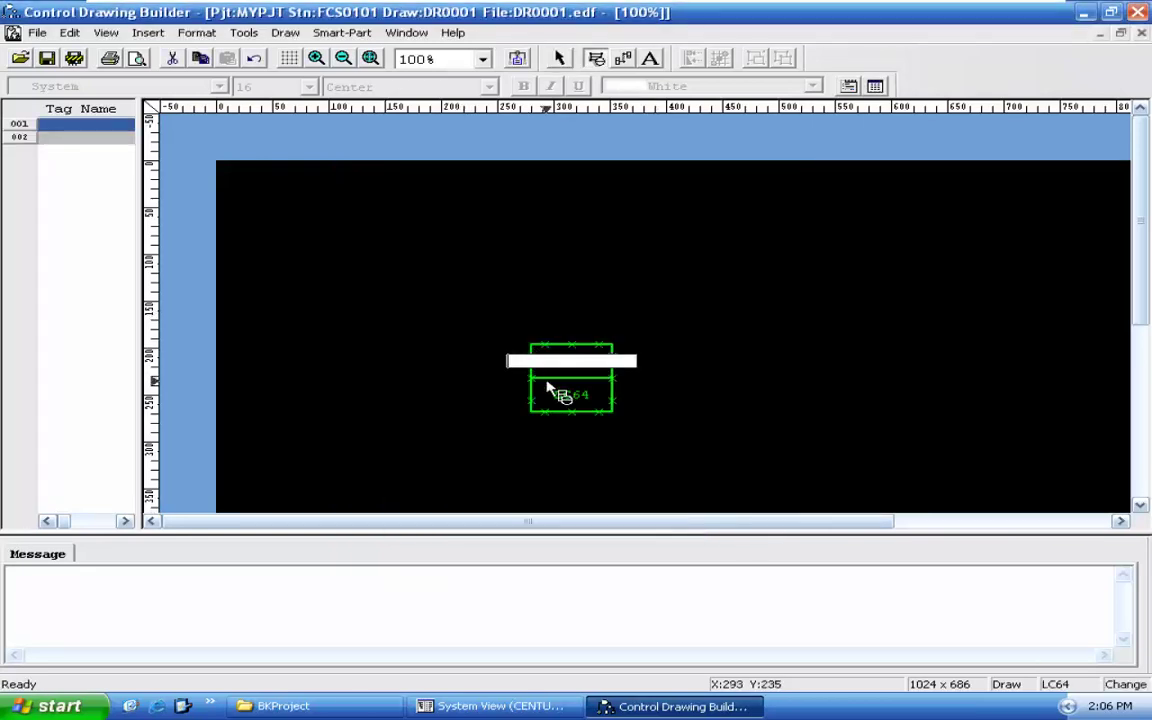
{"action": "type", "text": "LAMP"}
{"action": "key", "text": "Return"}
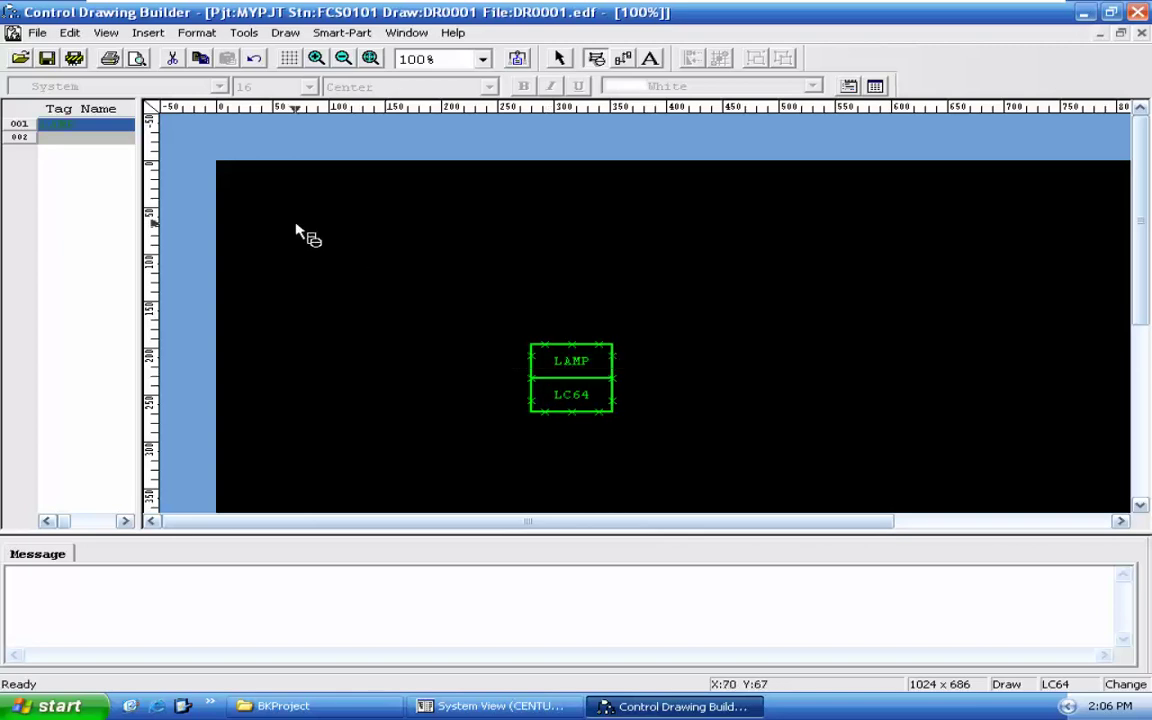
{"action": "left_click", "coordinate": [561, 62]}
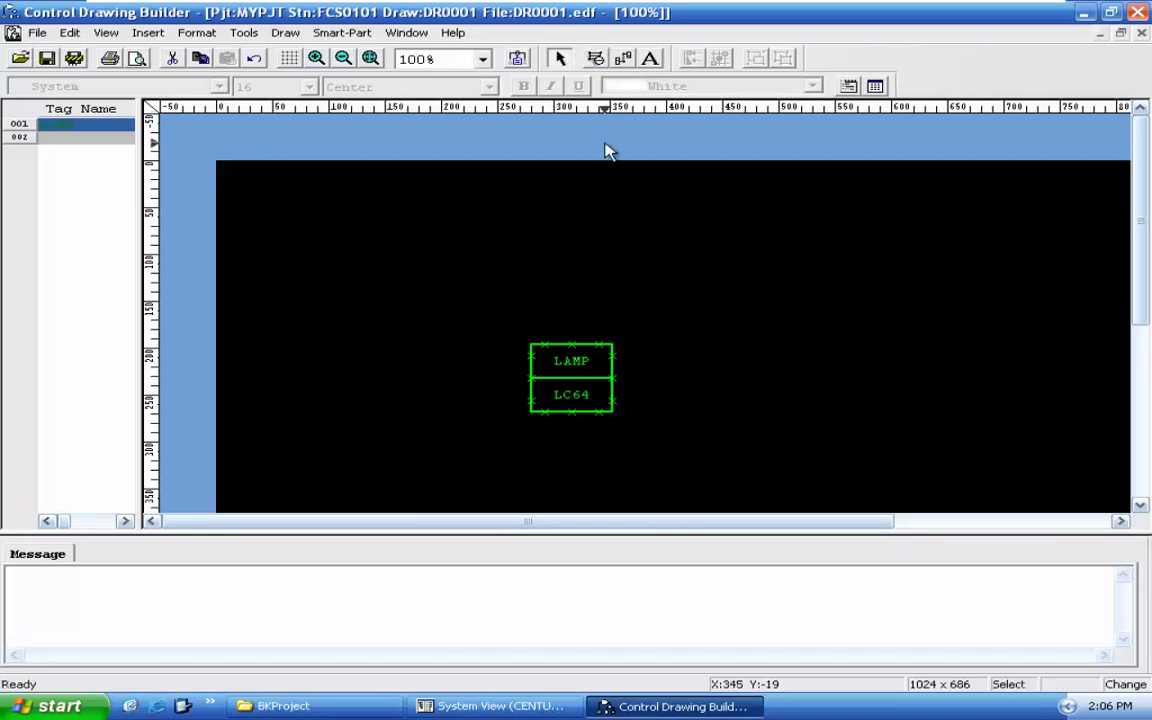
Step: Open the LAMP block's logic chart for detail editing and maximize its builder window
{"action": "left_click_drag", "start_coordinate": [512, 328], "coordinate": [630, 430]}
{"action": "right_click", "coordinate": [562, 376]}
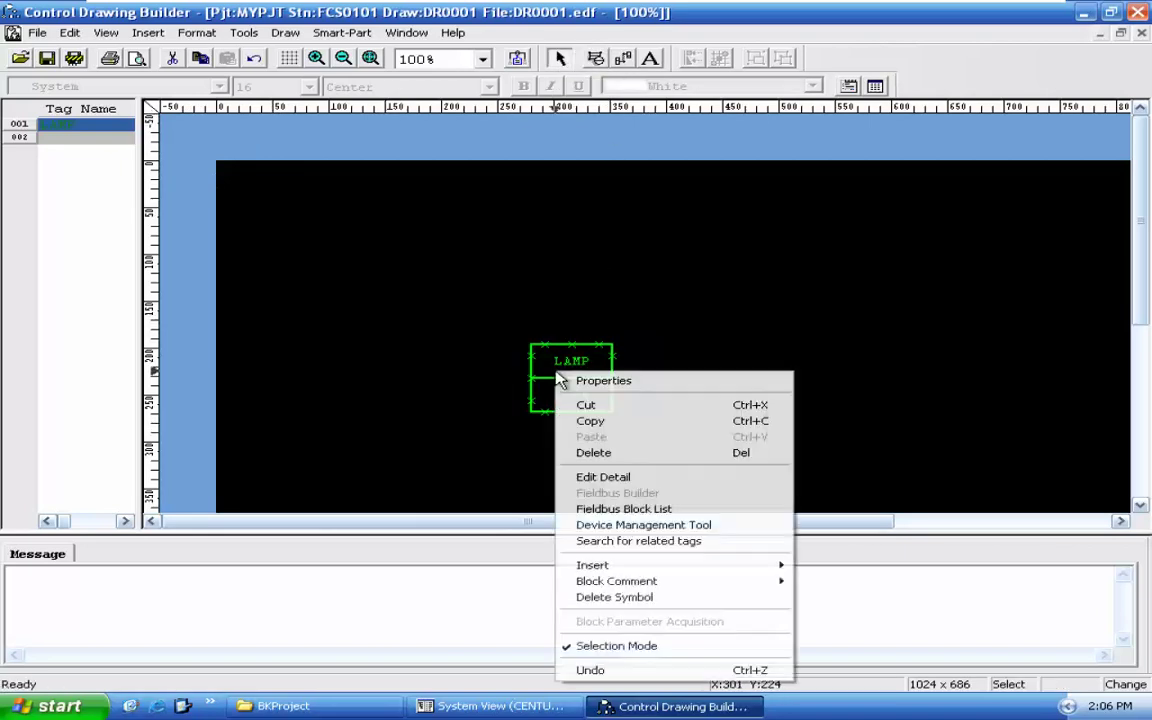
{"action": "left_click", "coordinate": [630, 478]}
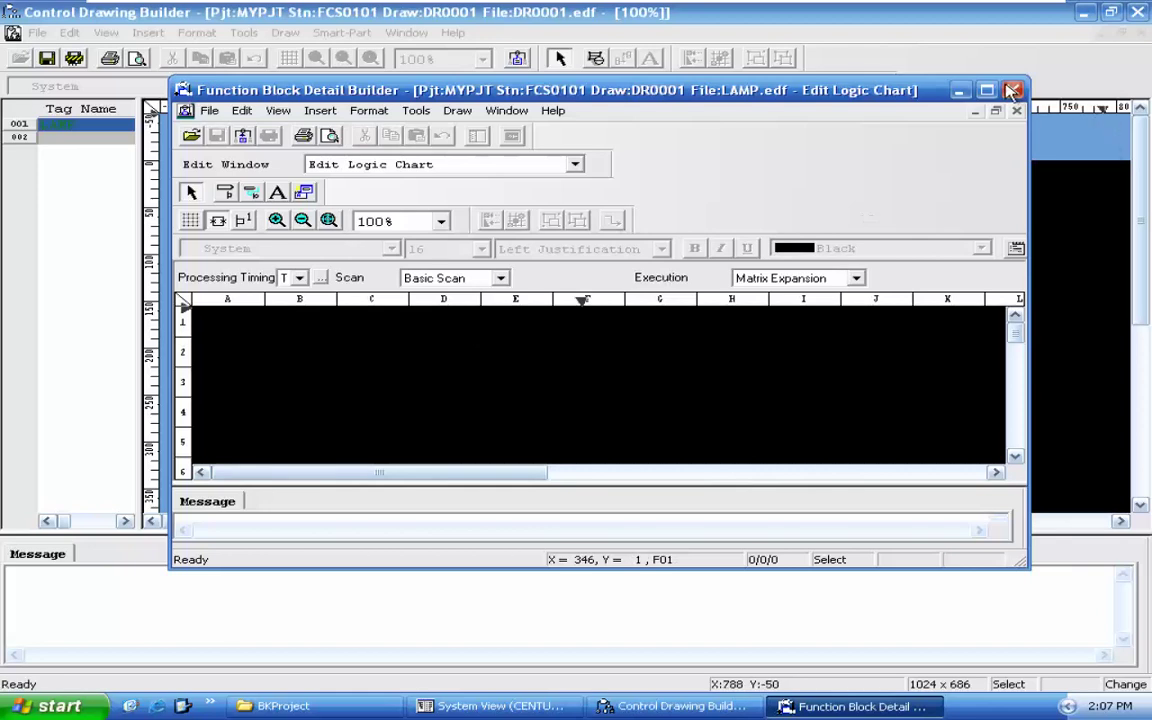
{"action": "double_click", "coordinate": [890, 90]}
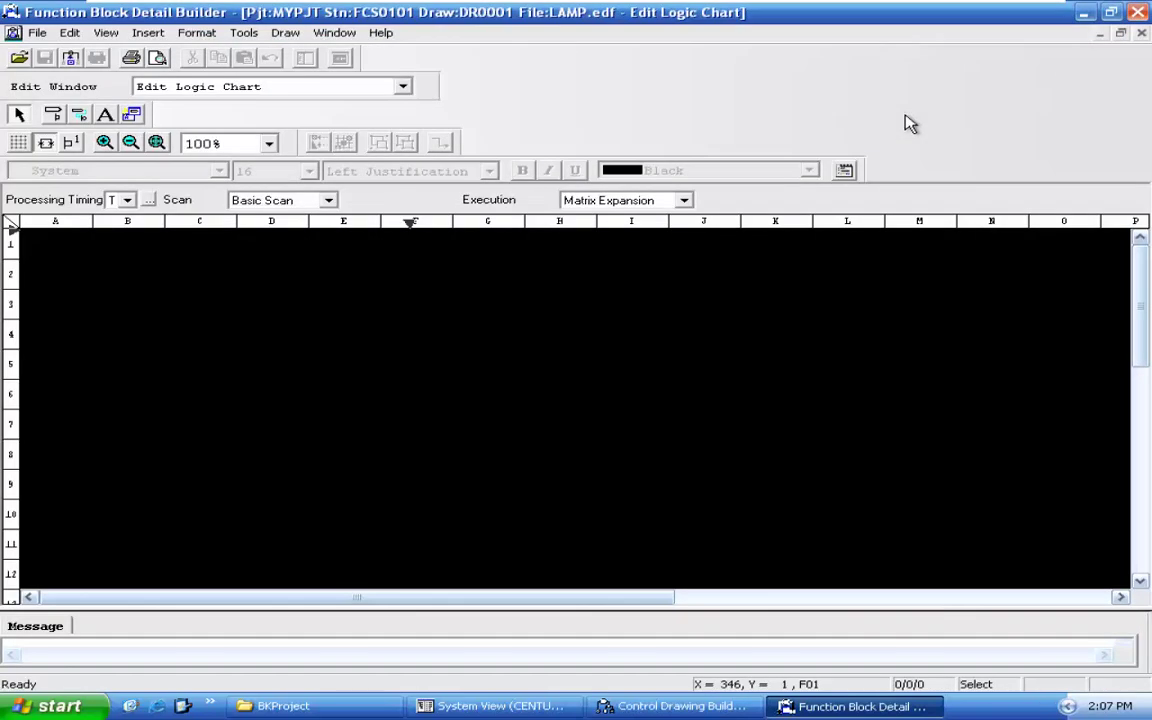
{"action": "right_click", "coordinate": [418, 316]}
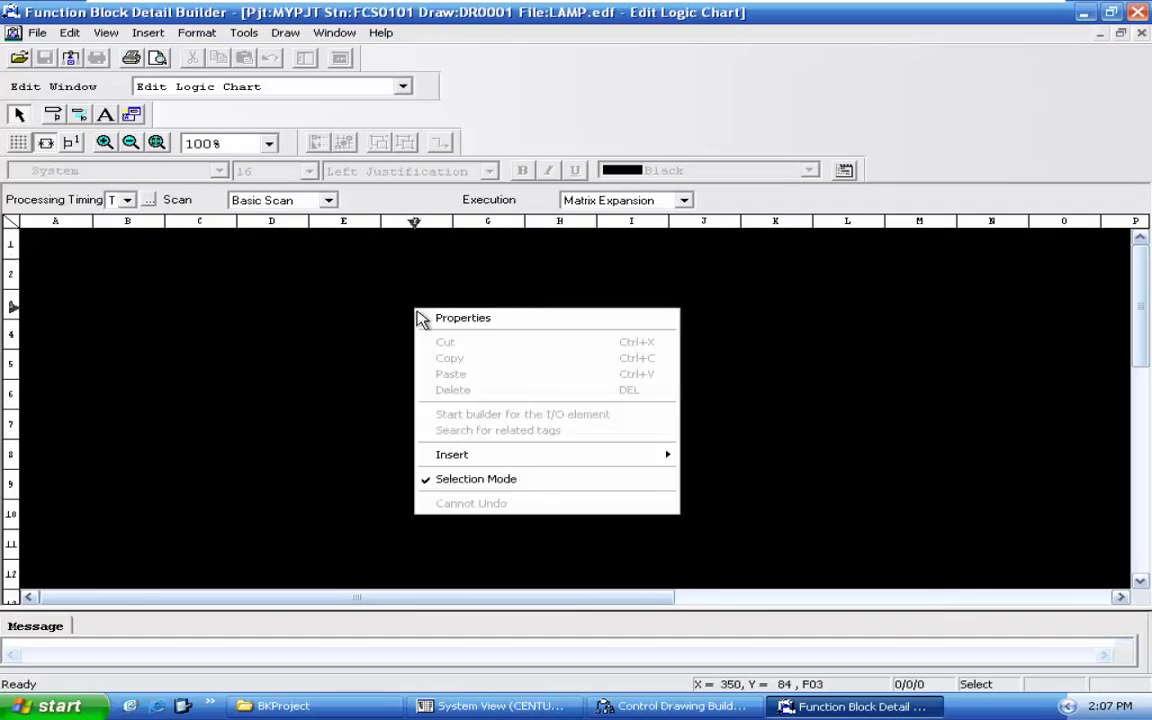
{"action": "mouse_move", "coordinate": [589, 465]}
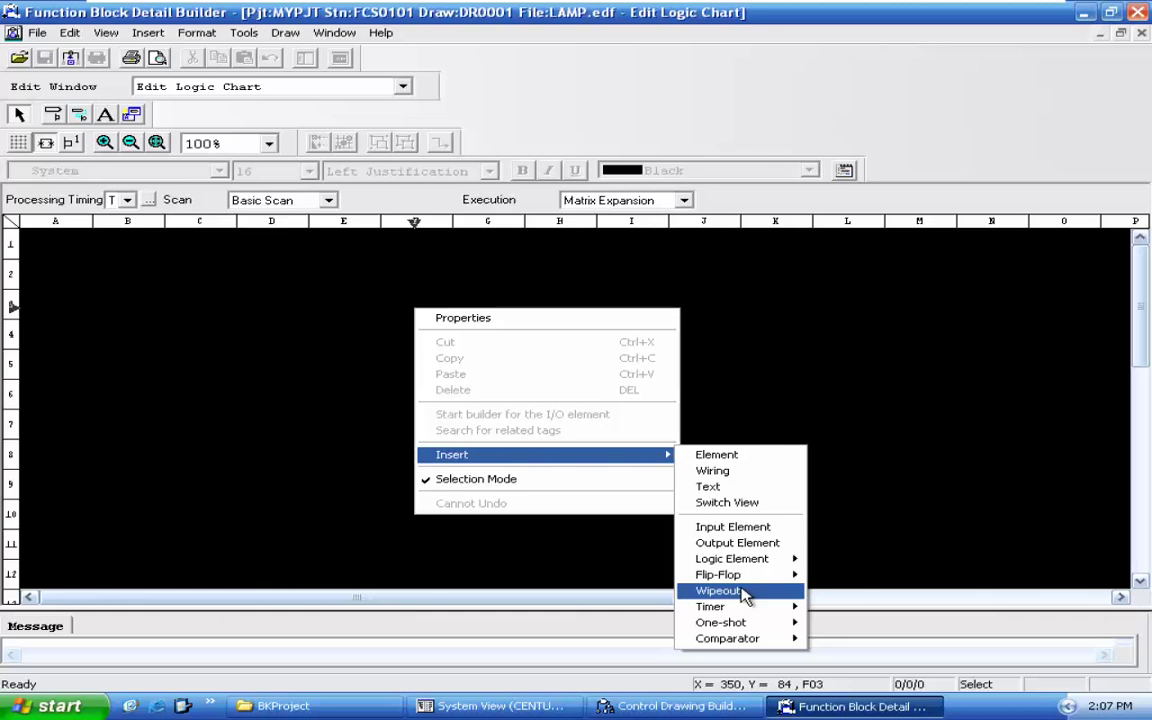
{"action": "left_click", "coordinate": [810, 388]}
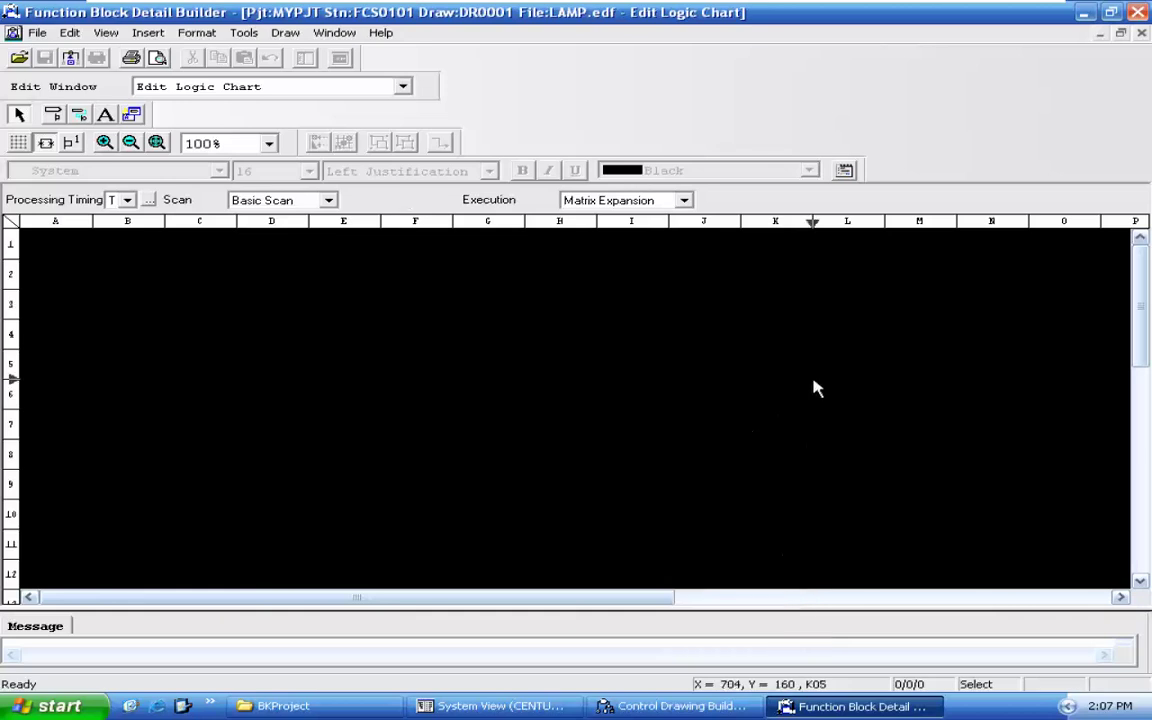
Step: Leave the full-screen virtual machine, reread the button and light requirements in x4_1.jpg in Photos, and return to full screen
{"action": "left_click", "coordinate": [1070, 8]}
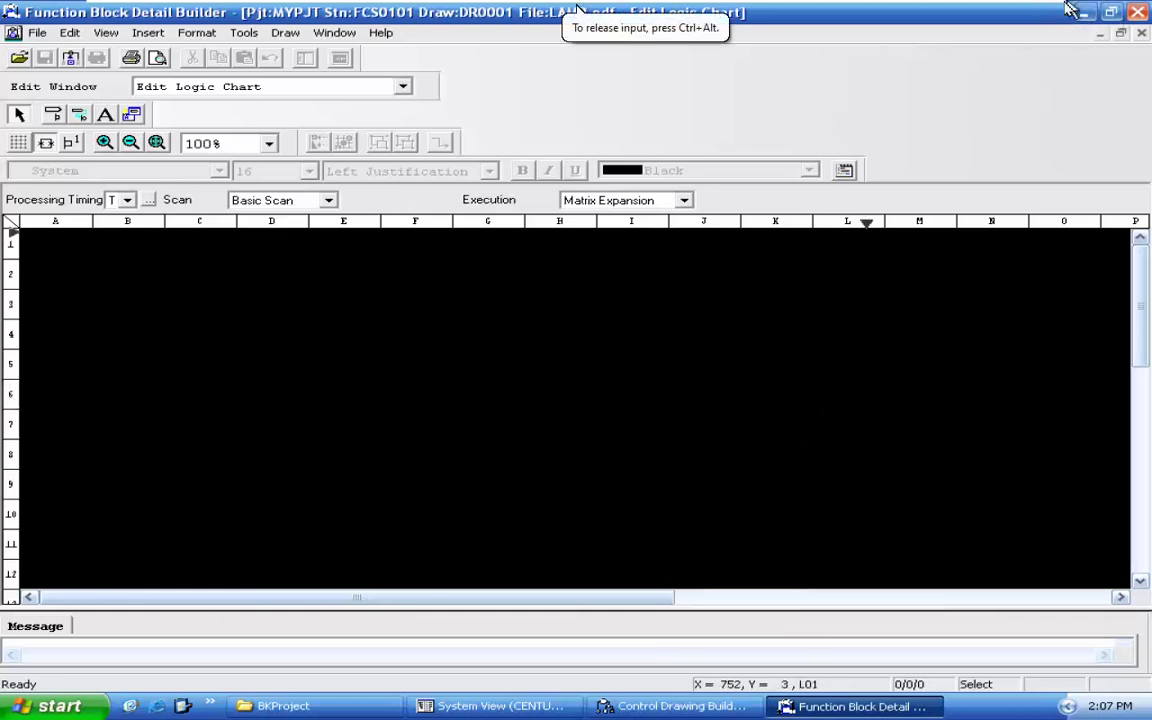
{"action": "left_click", "coordinate": [1085, 10]}
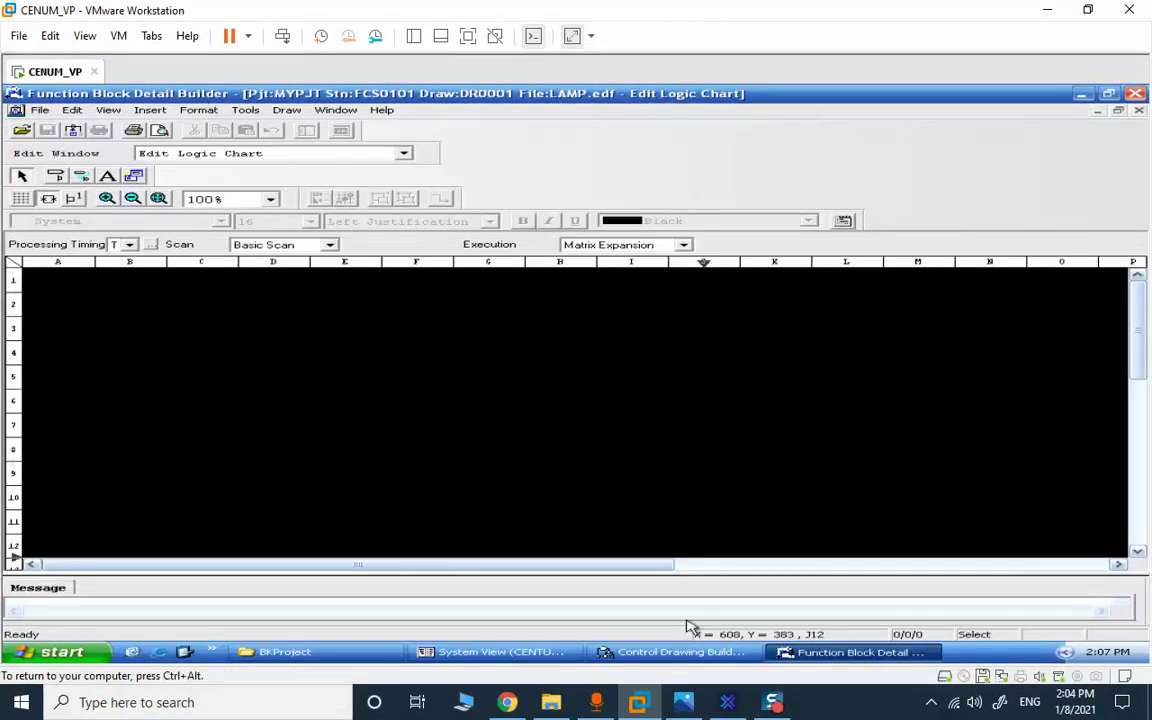
{"action": "left_click", "coordinate": [688, 706]}
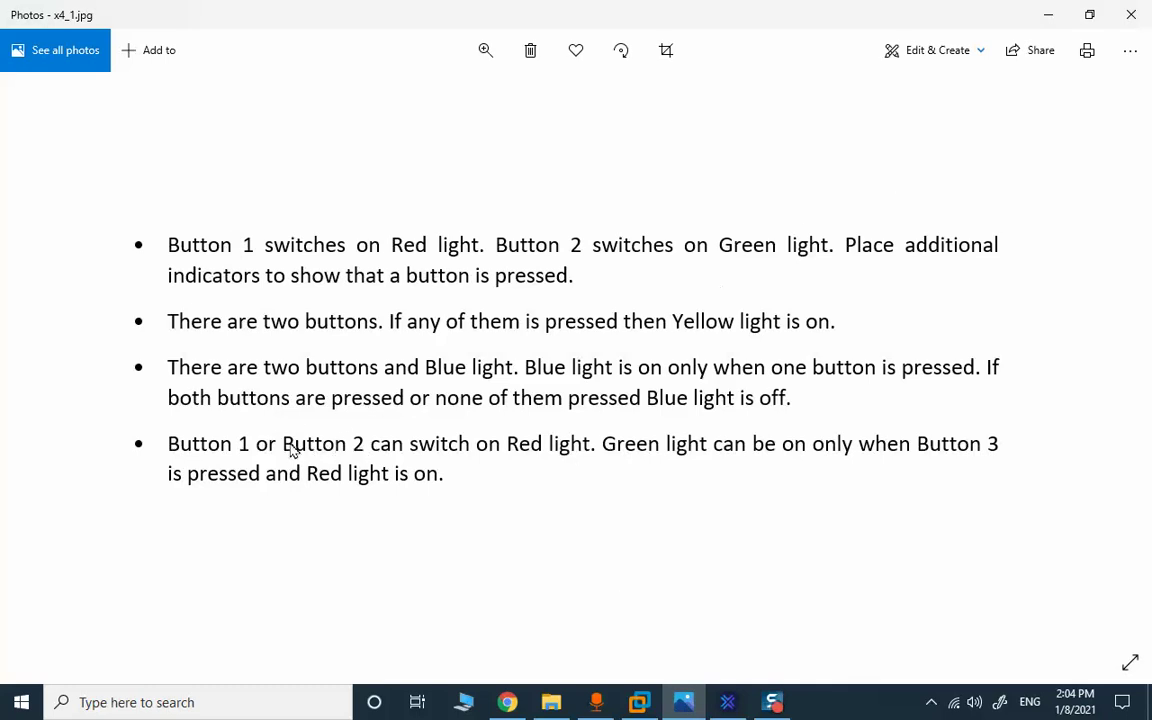
{"action": "left_click", "coordinate": [1046, 15]}
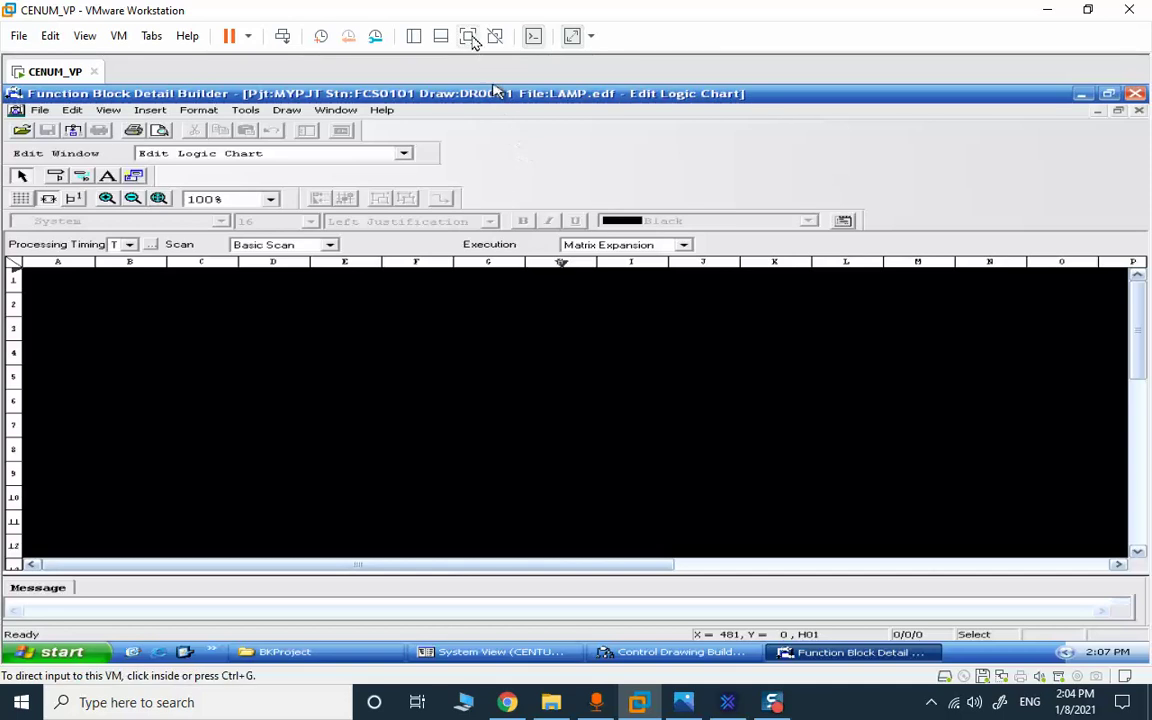
{"action": "left_click", "coordinate": [469, 36]}
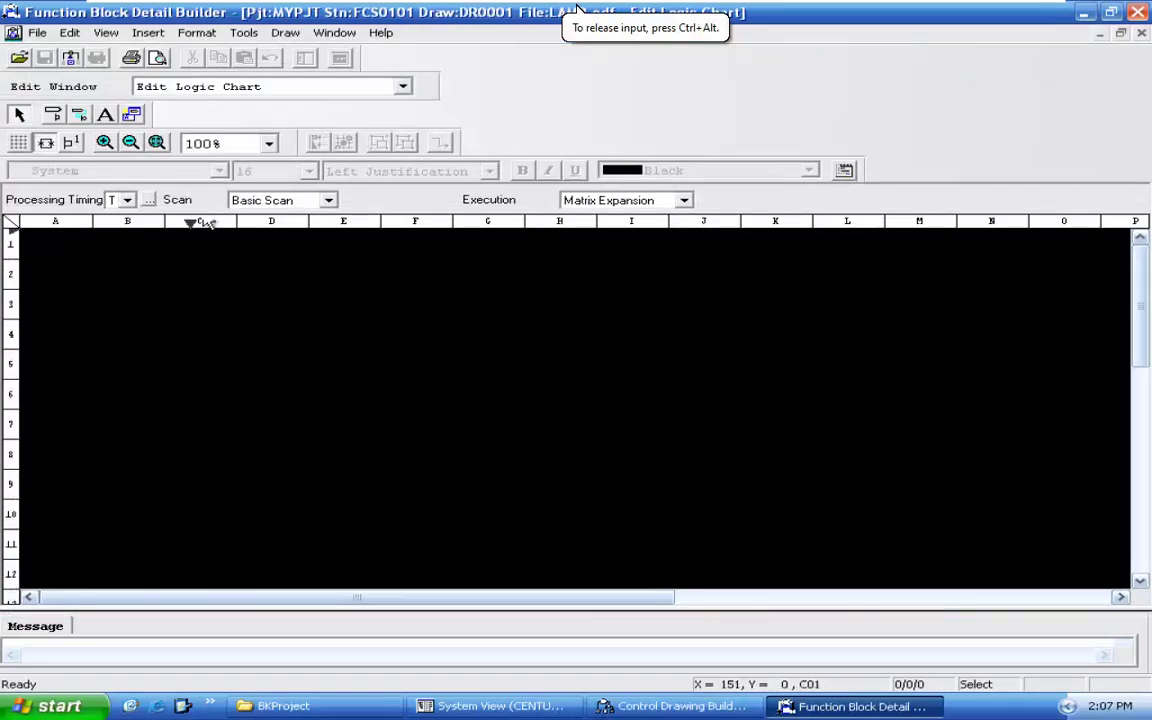
Step: Insert an input element around cell B03 of the LAMP logic chart, enter B1.PV.ON, and return to selection mode
{"action": "left_click", "coordinate": [268, 143]}
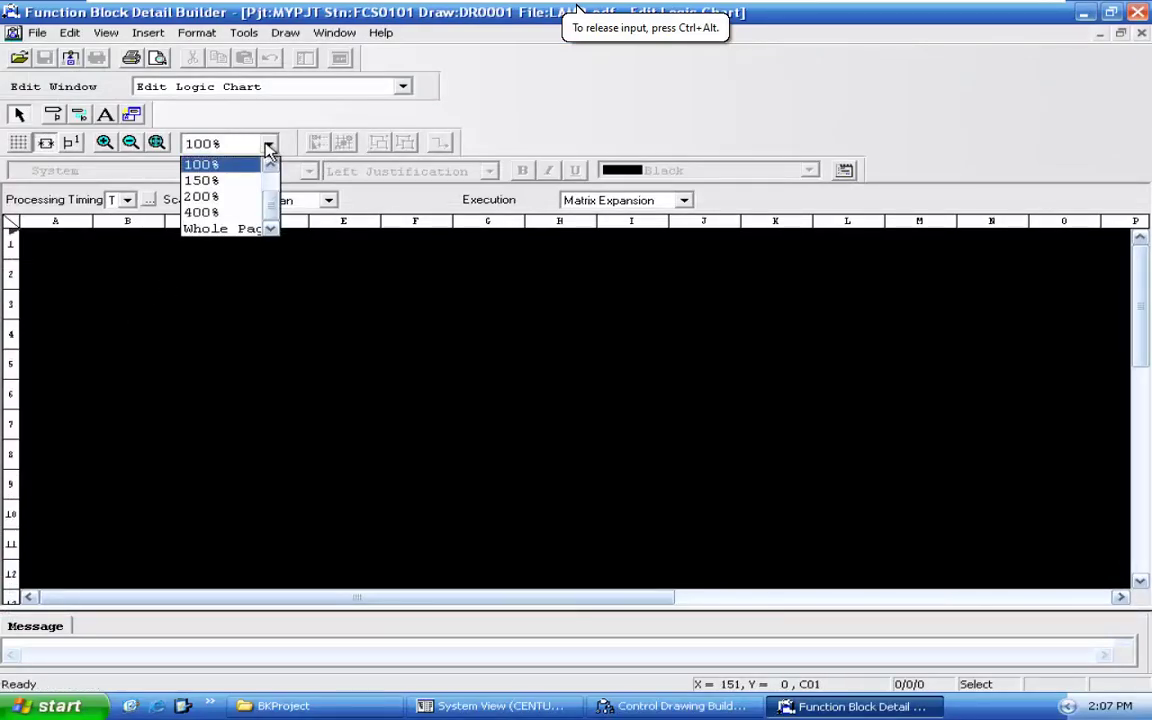
{"action": "left_click", "coordinate": [243, 196]}
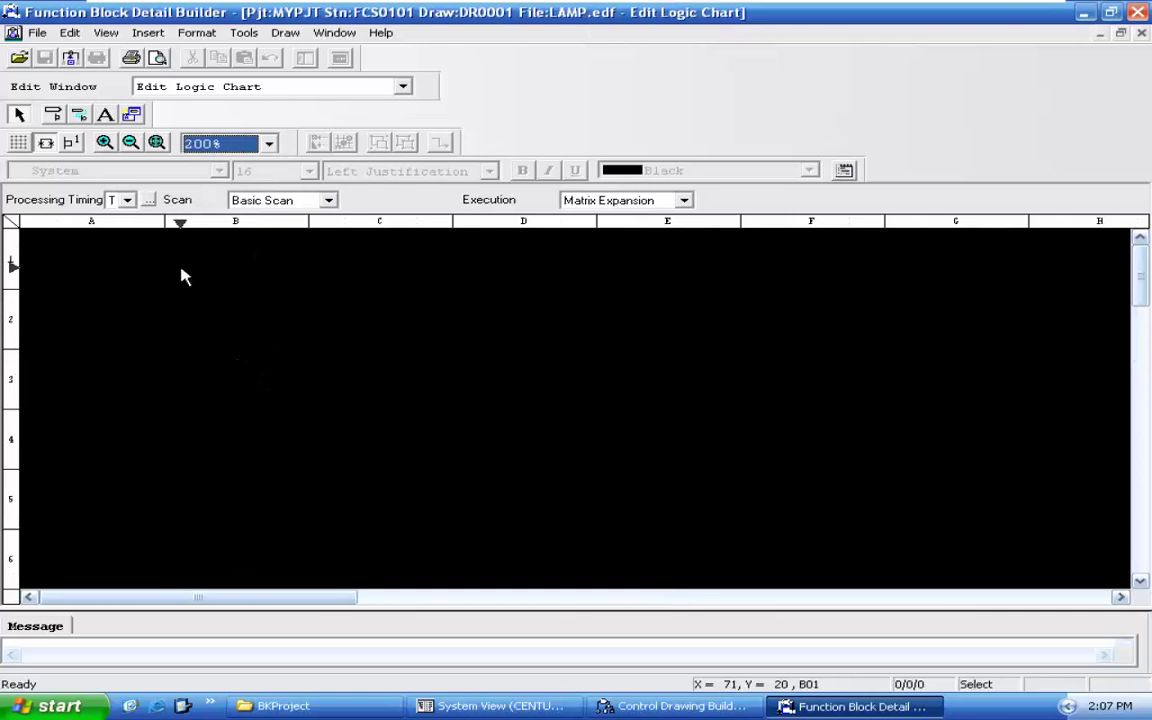
{"action": "right_click", "coordinate": [247, 348]}
{"action": "mouse_move", "coordinate": [420, 485]}
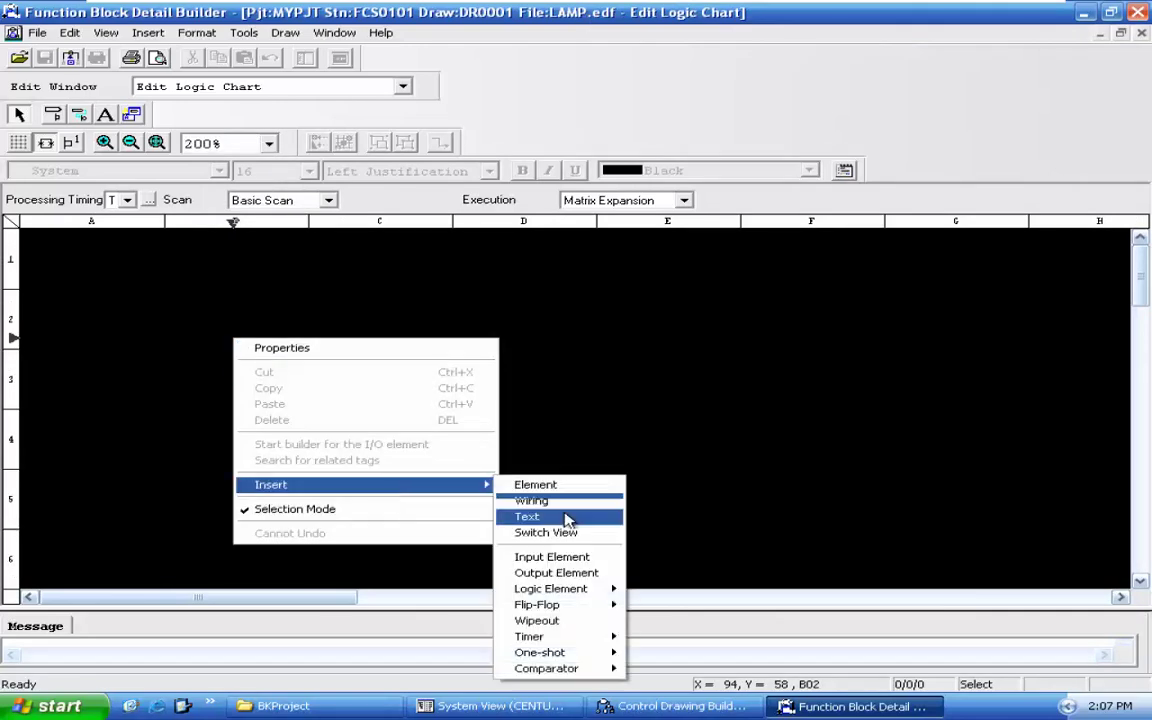
{"action": "left_click", "coordinate": [593, 558]}
{"action": "left_click", "coordinate": [249, 384]}
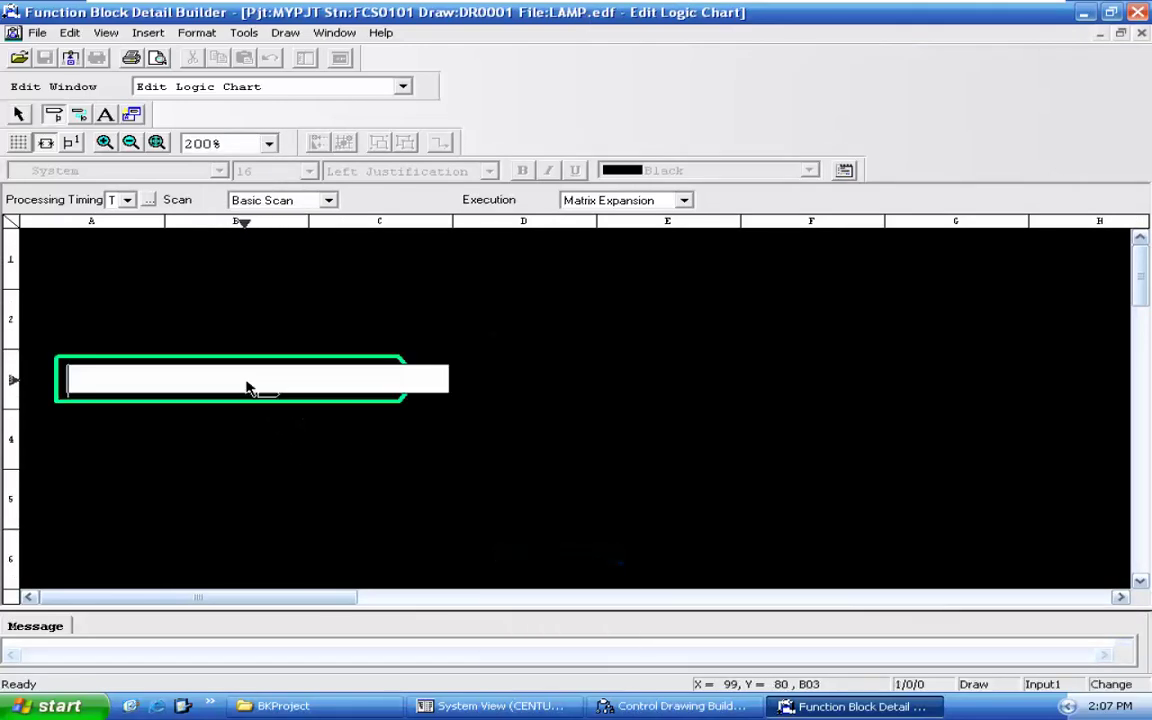
{"action": "type", "text": "B1.PV.ON"}
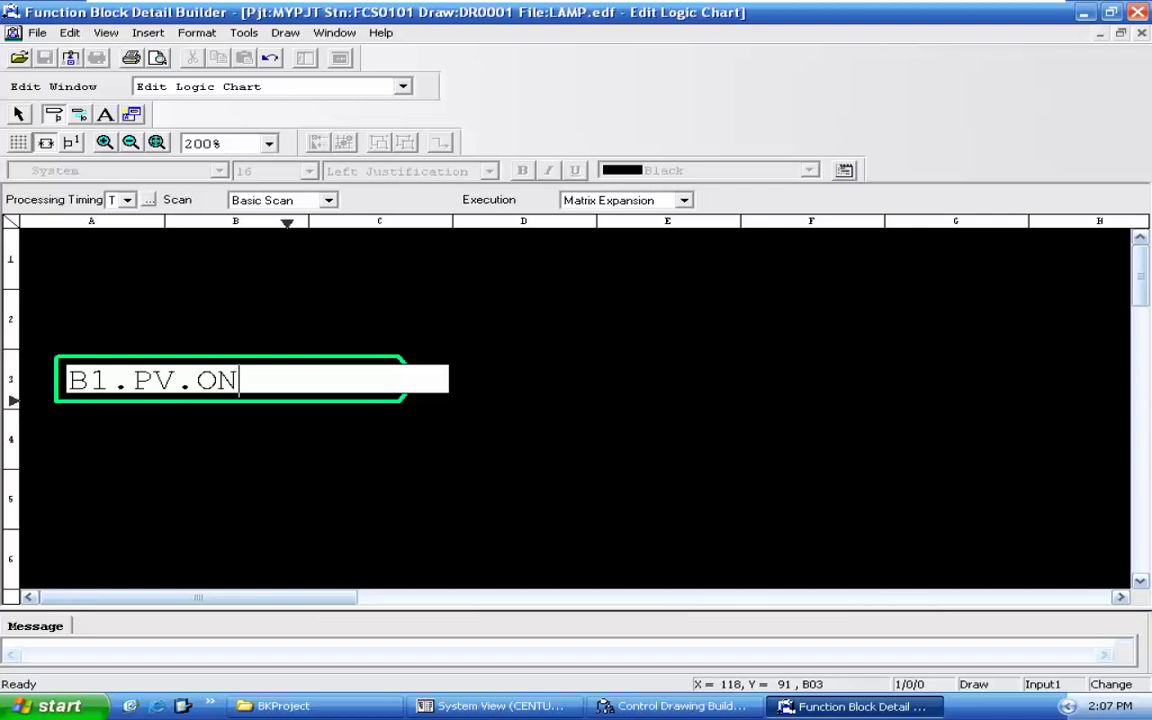
{"action": "key", "text": "Return"}
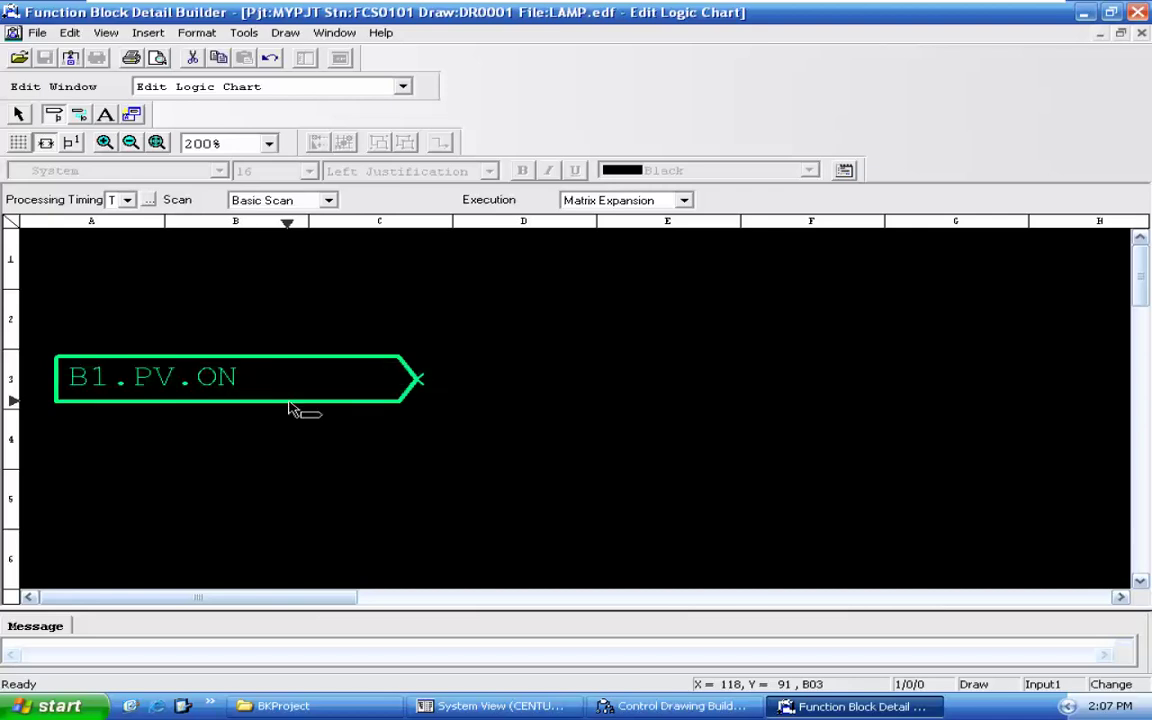
{"action": "left_click", "coordinate": [84, 504]}
{"action": "left_click", "coordinate": [594, 381]}
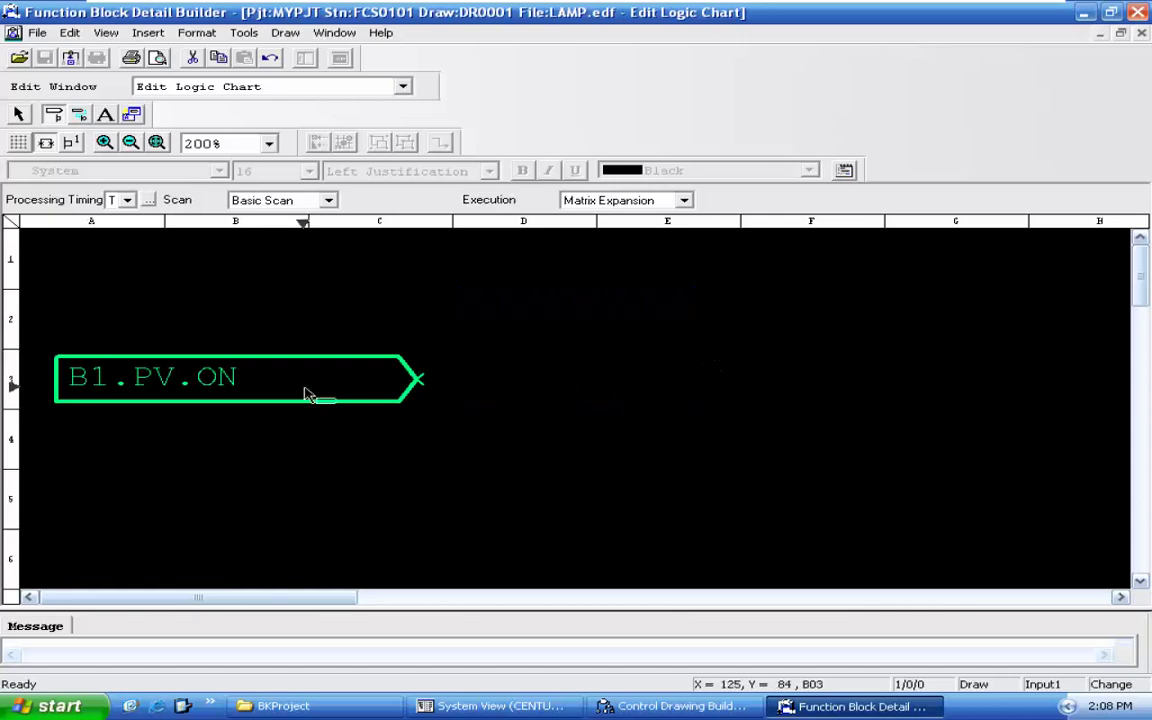
{"action": "left_click", "coordinate": [20, 116]}
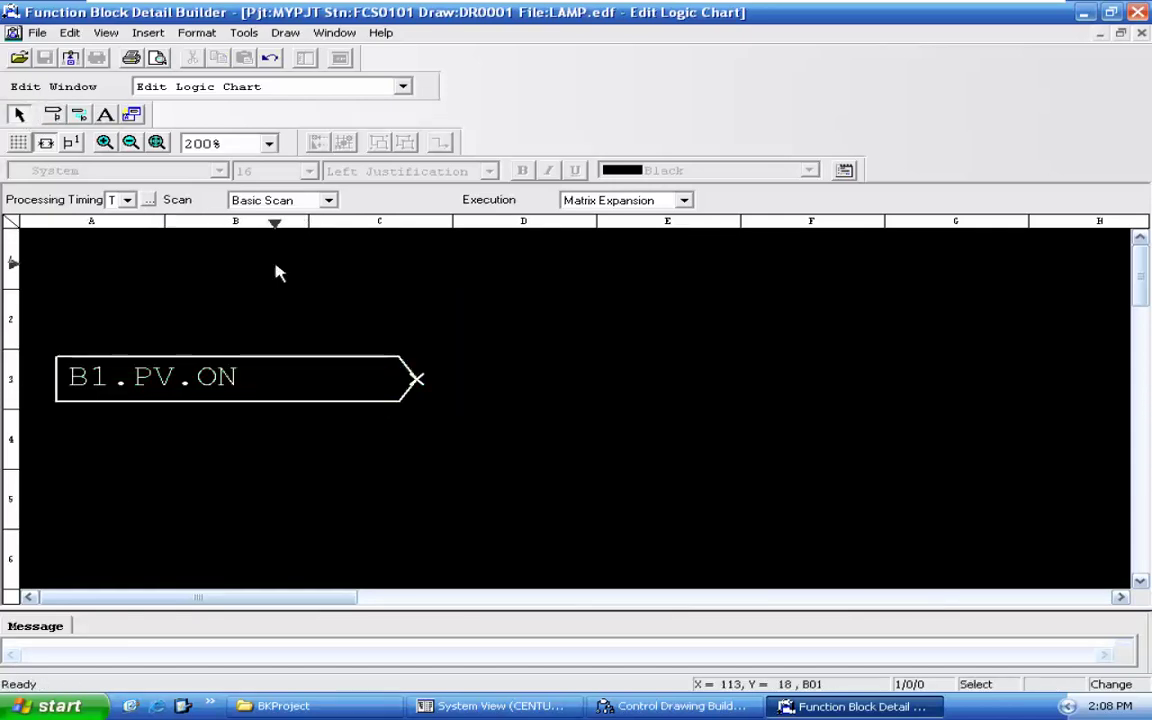
Step: Copy the B1.PV.ON input element and paste the duplicate in row 5, directly below the original
{"action": "right_click", "coordinate": [290, 385]}
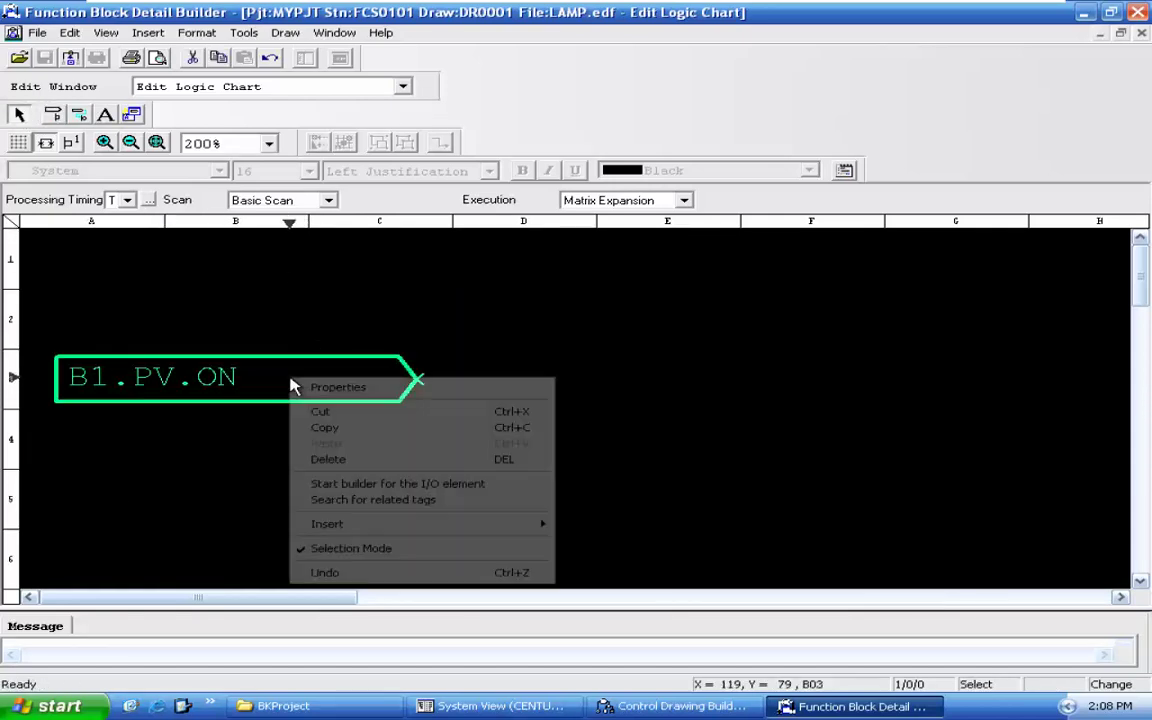
{"action": "left_click", "coordinate": [340, 428]}
{"action": "right_click", "coordinate": [310, 473]}
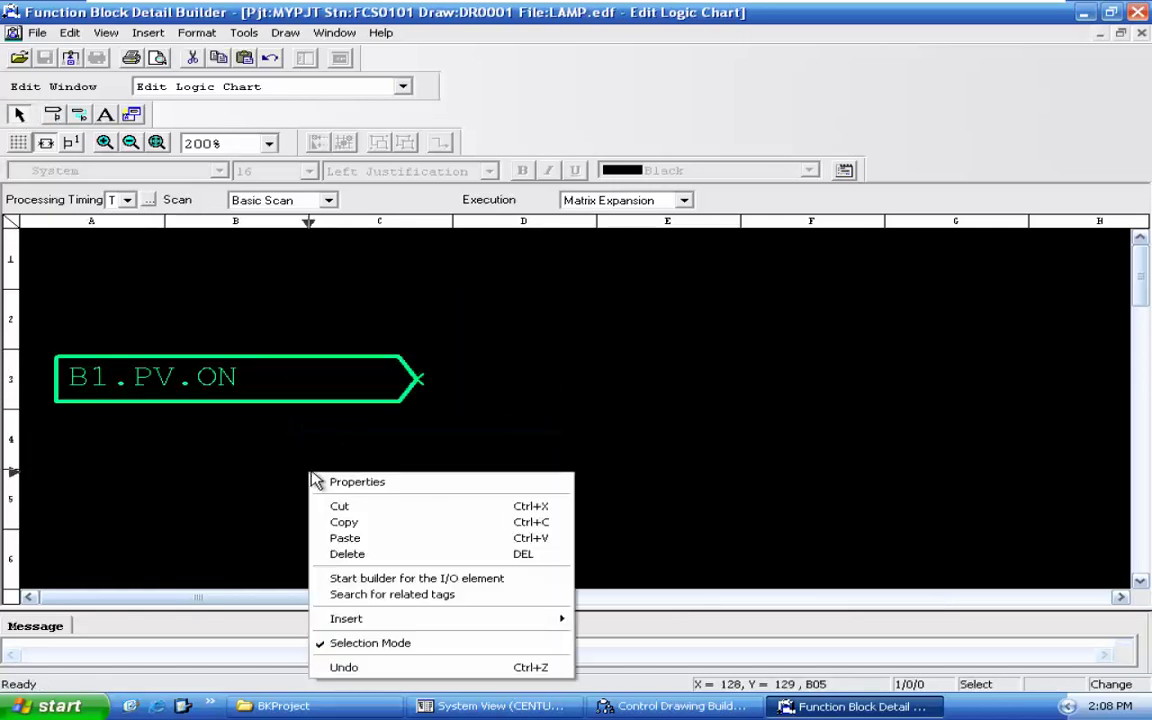
{"action": "left_click", "coordinate": [386, 545]}
{"action": "left_click", "coordinate": [122, 515]}
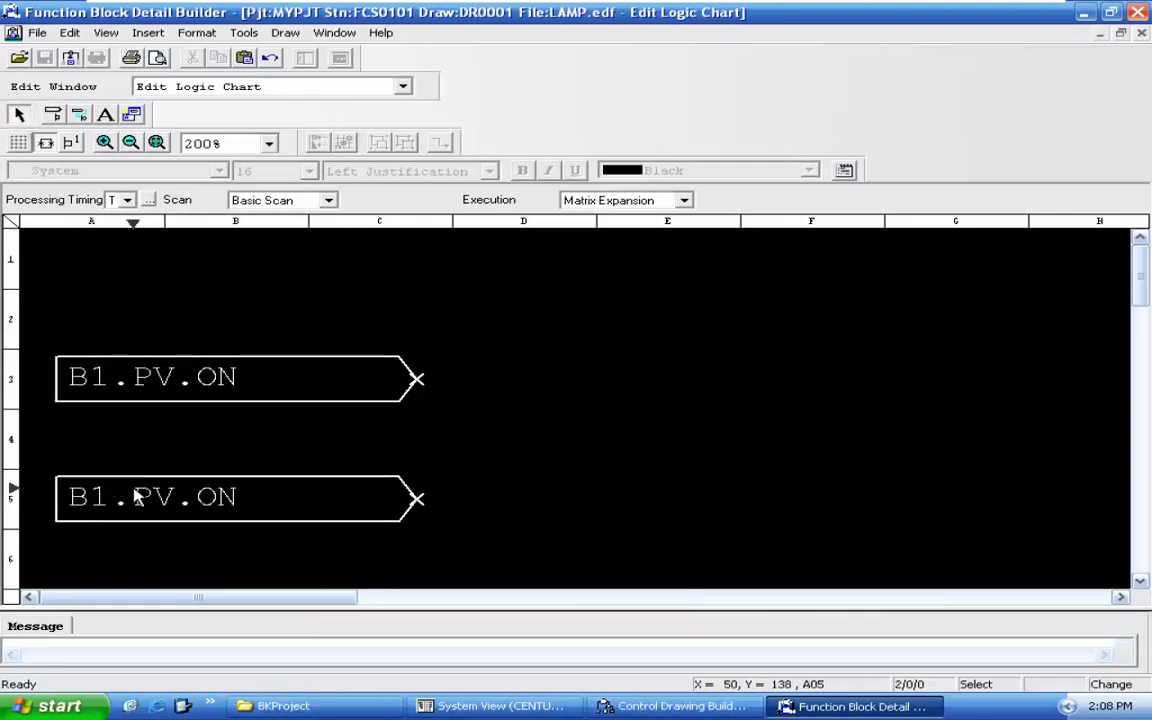
Step: Change the text of the pasted input element in row 5 to B2.PV.ON
{"action": "double_click", "coordinate": [104, 502]}
{"action": "left_click", "coordinate": [103, 500]}
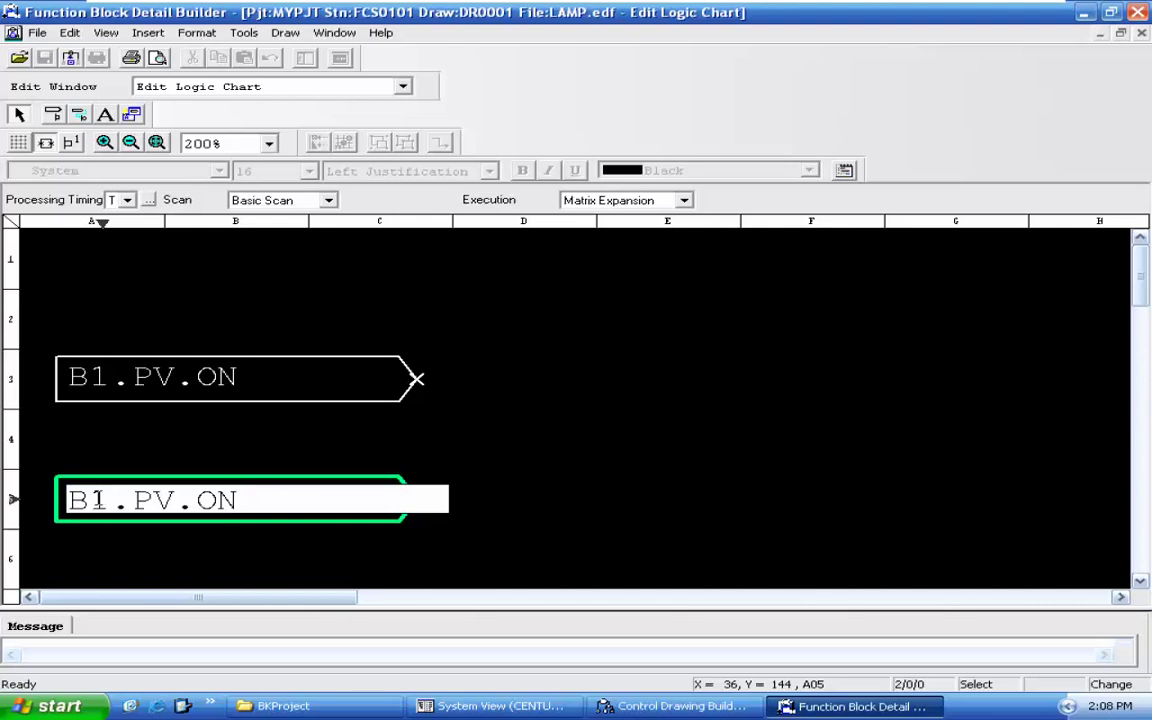
{"action": "left_click_drag", "start_coordinate": [90, 500], "coordinate": [107, 500]}
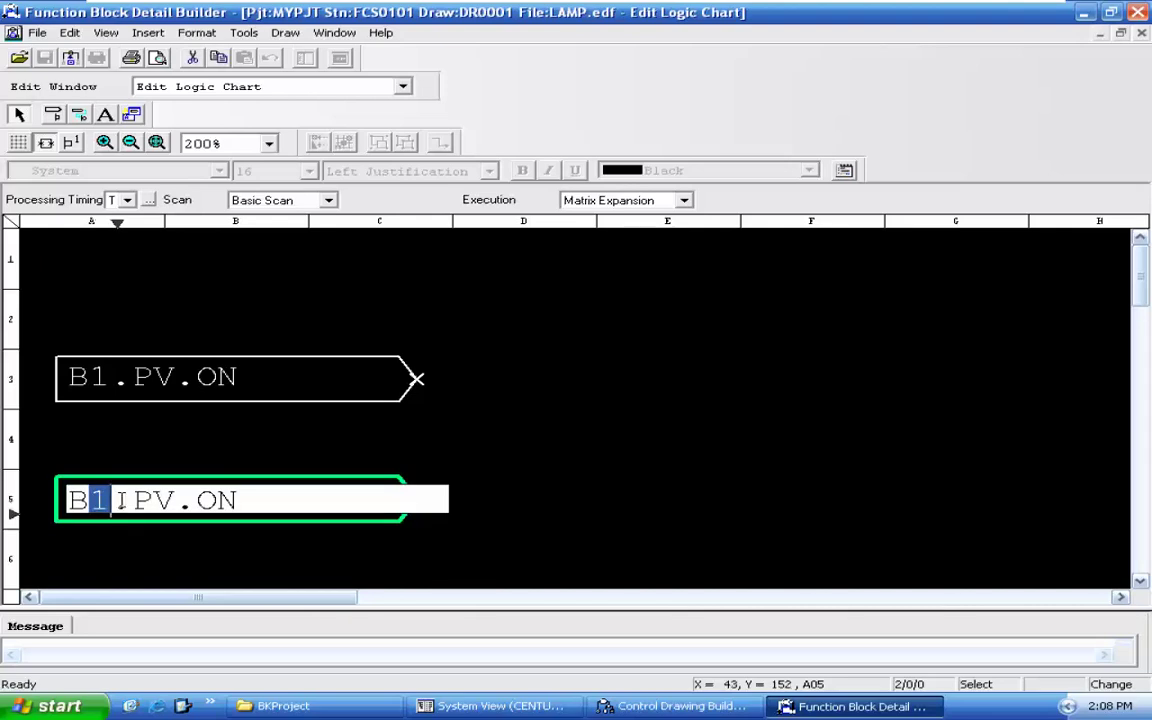
{"action": "type", "text": "2"}
{"action": "key", "text": "Return"}
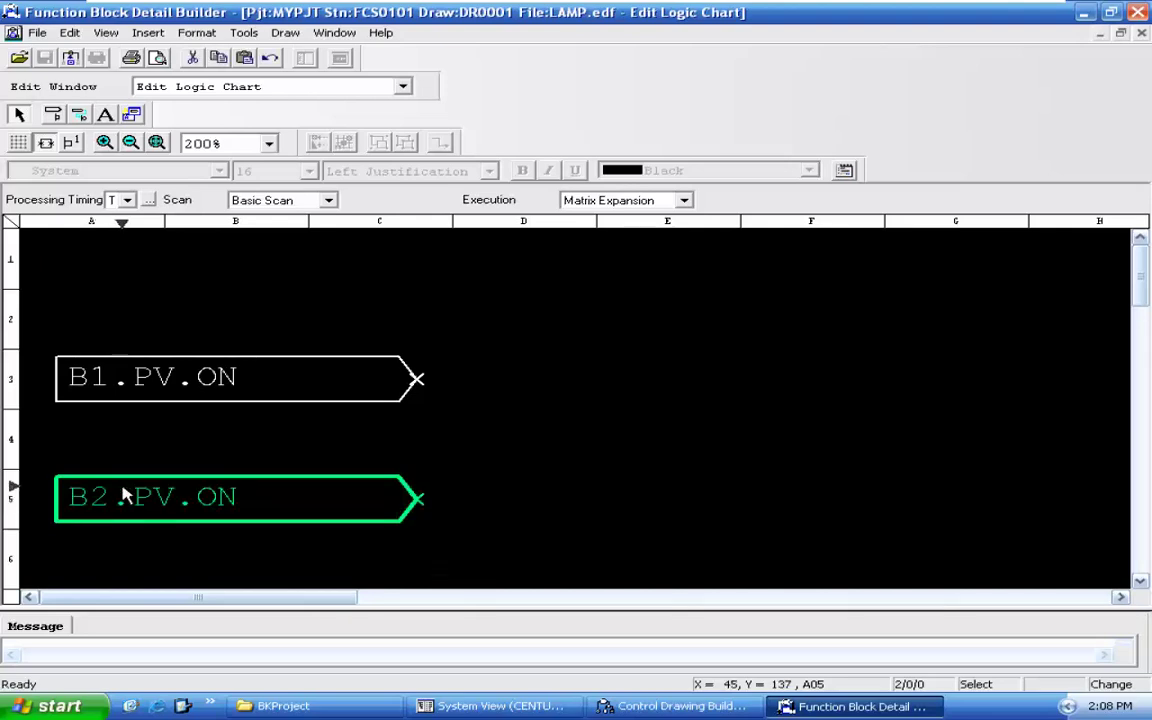
{"action": "left_click", "coordinate": [458, 442]}
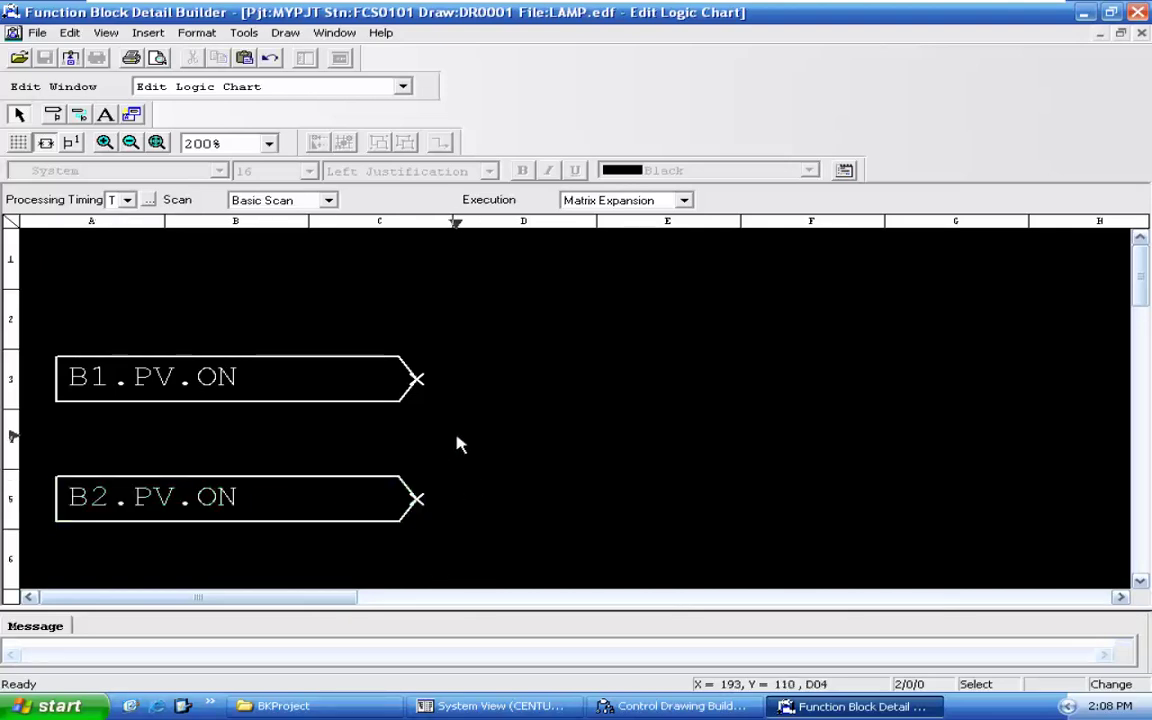
Step: Insert an OR logic element around cell E04, between the two input rows, and return to selection mode
{"action": "right_click", "coordinate": [507, 413]}
{"action": "mouse_move", "coordinate": [733, 558]}
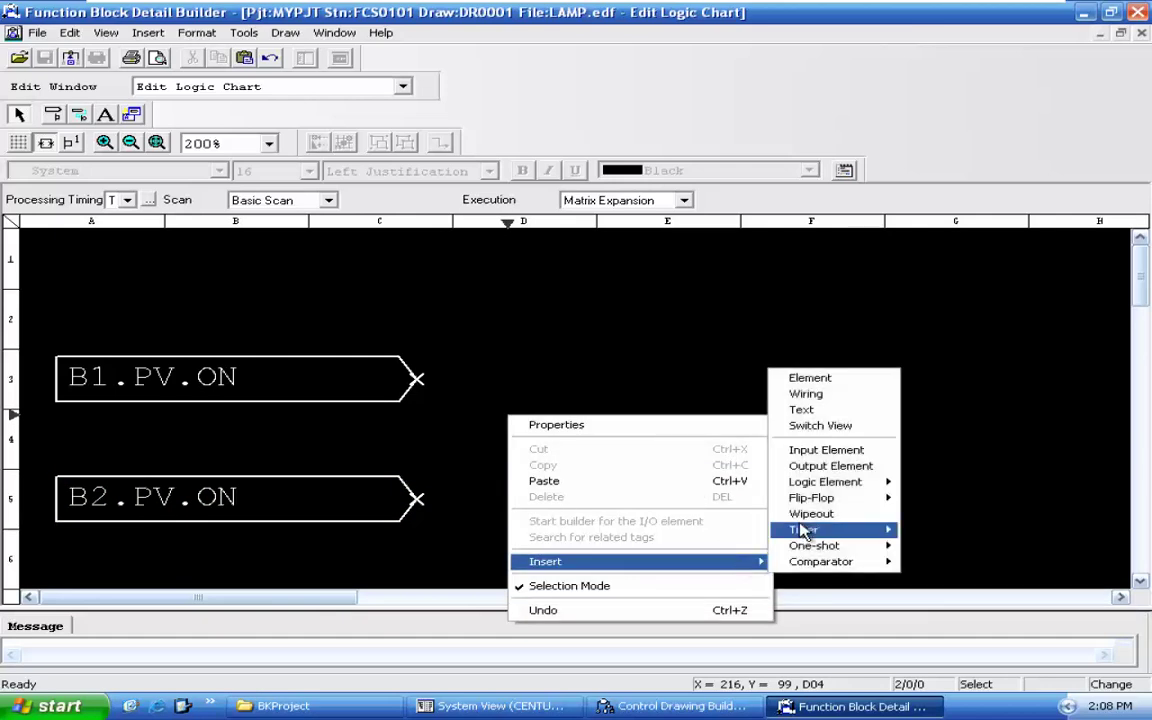
{"action": "mouse_move", "coordinate": [833, 486]}
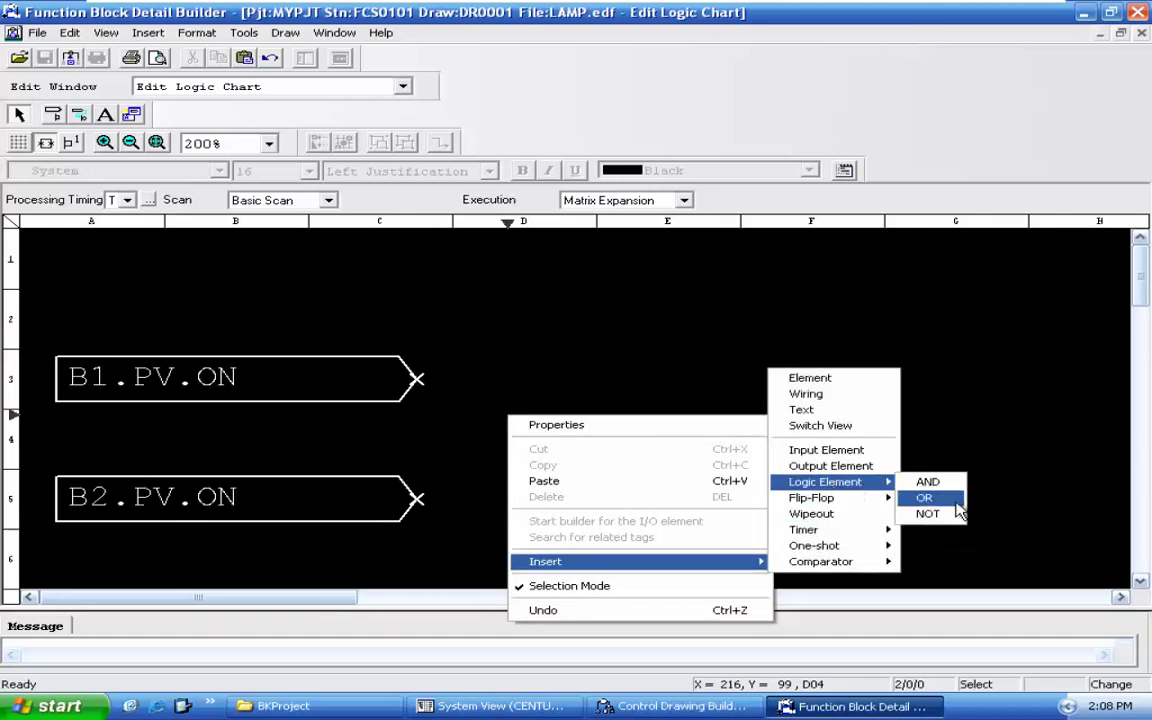
{"action": "left_click", "coordinate": [945, 499]}
{"action": "left_click", "coordinate": [656, 440]}
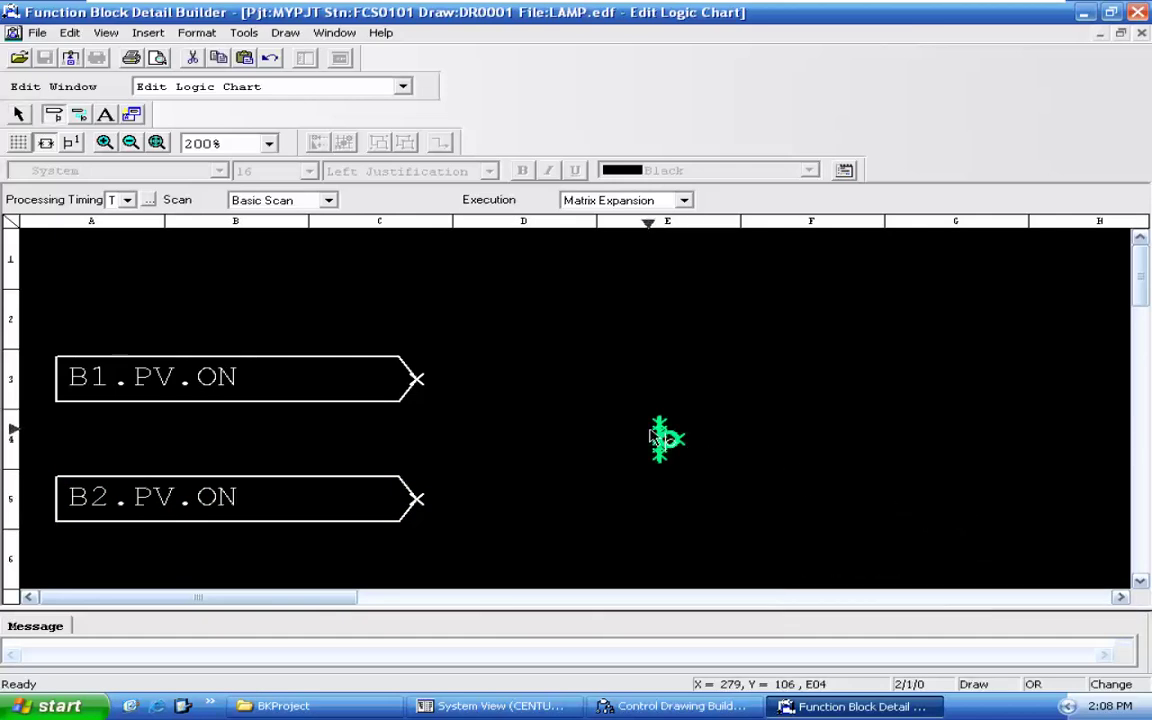
{"action": "left_click", "coordinate": [18, 114]}
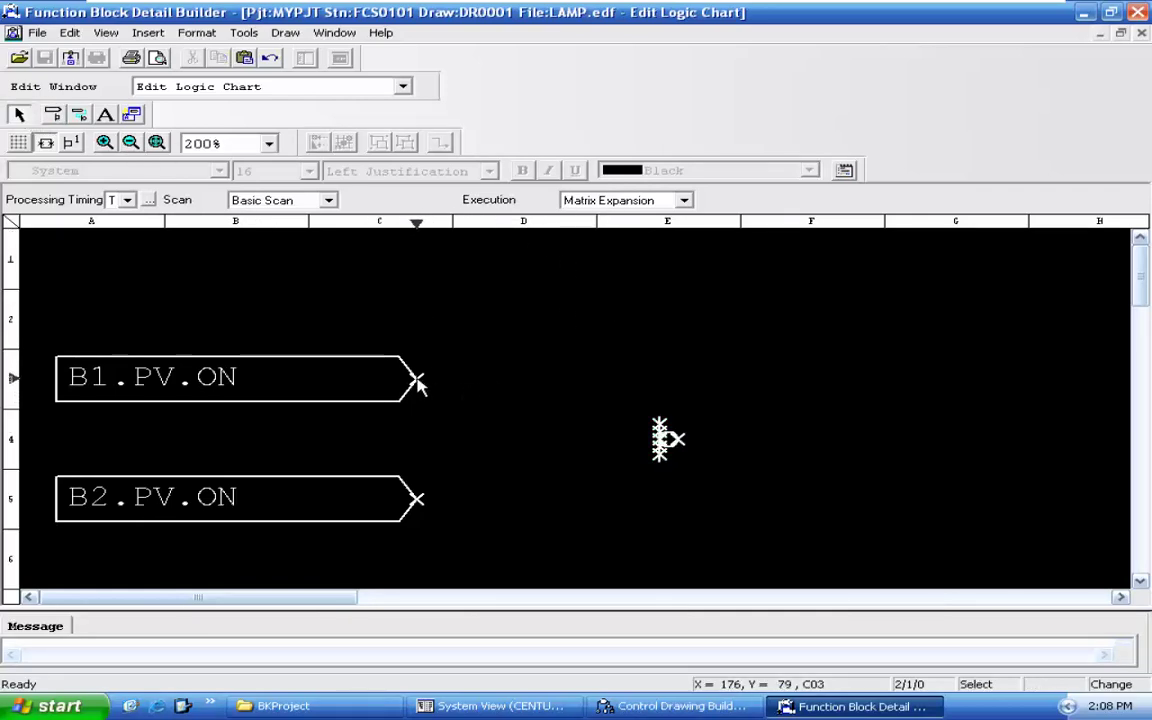
Step: Wire the B1.PV.ON and B2.PV.ON inputs to separate input terminals of the OR element and return to selection mode
{"action": "right_click", "coordinate": [487, 343]}
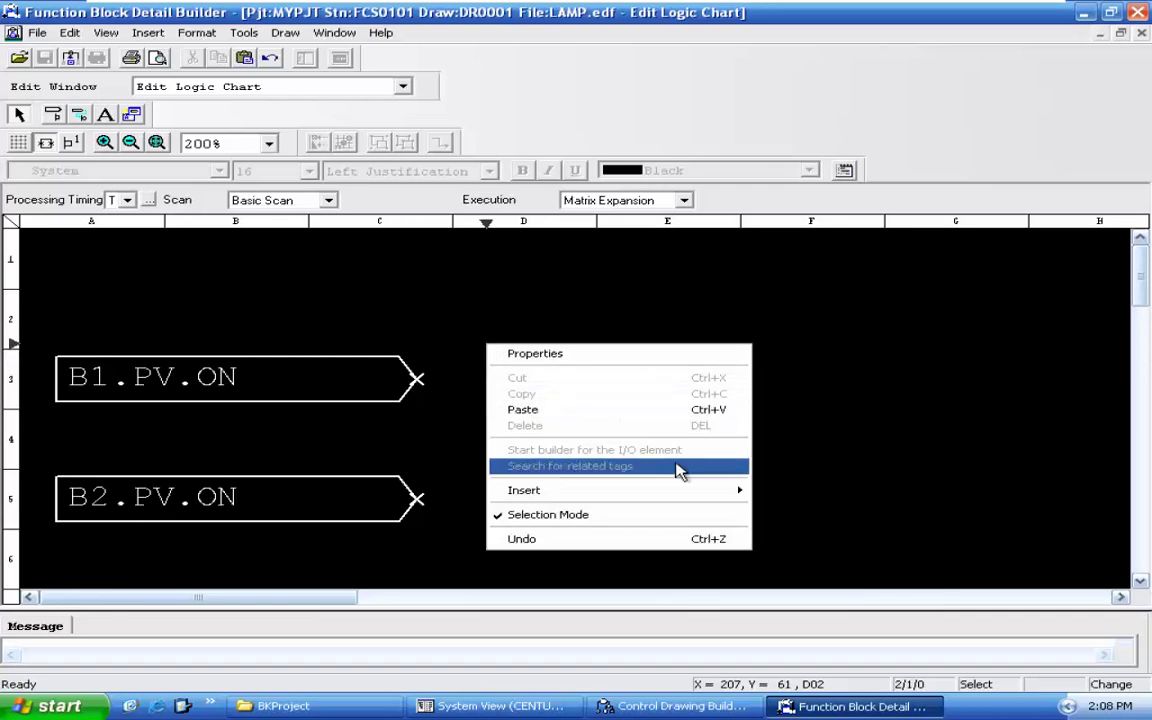
{"action": "mouse_move", "coordinate": [694, 492]}
{"action": "left_click", "coordinate": [805, 510]}
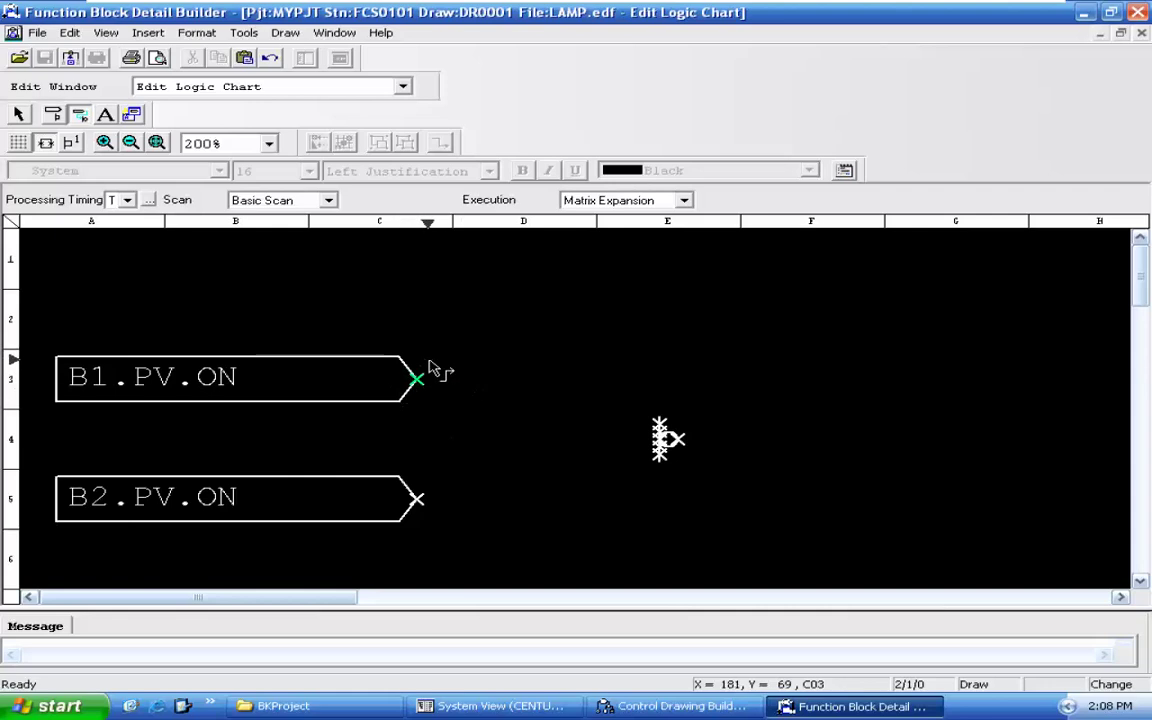
{"action": "left_click", "coordinate": [659, 424]}
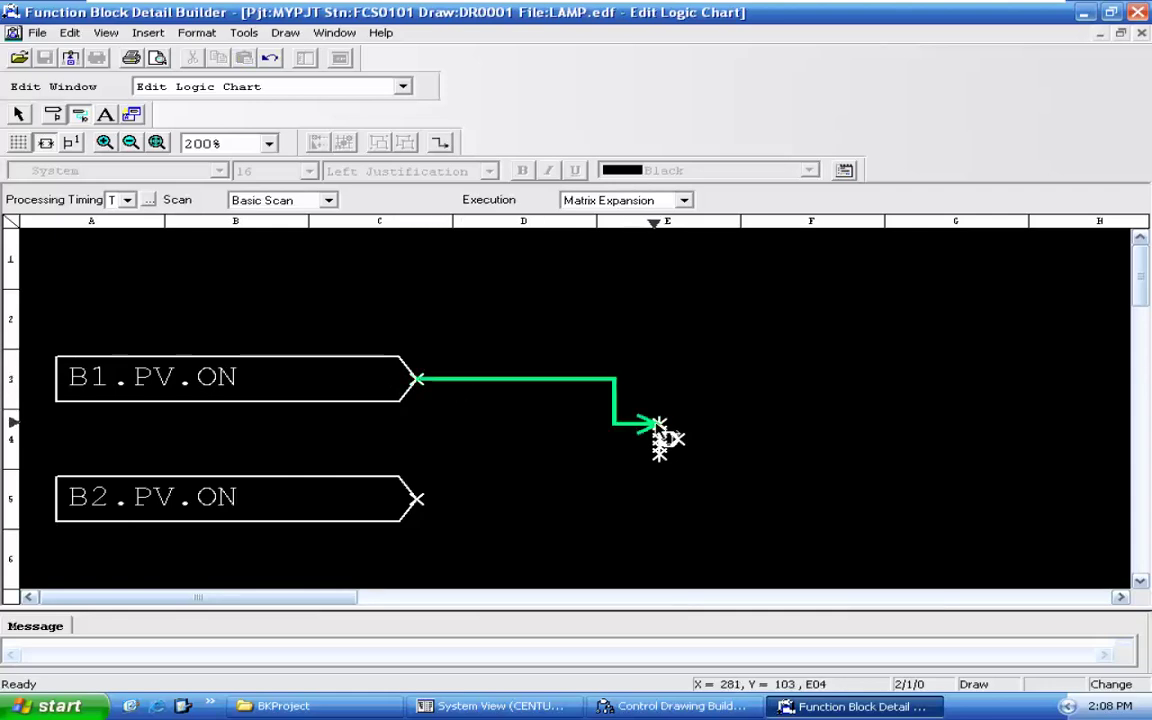
{"action": "left_click", "coordinate": [419, 501]}
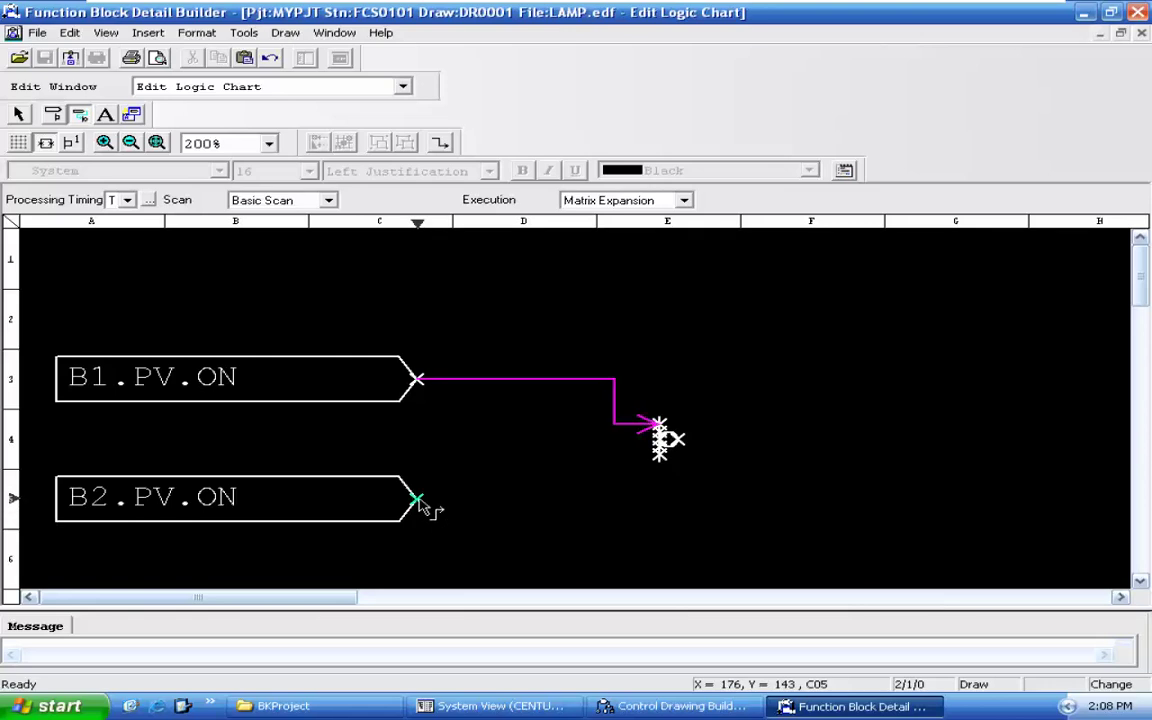
{"action": "left_click", "coordinate": [656, 451]}
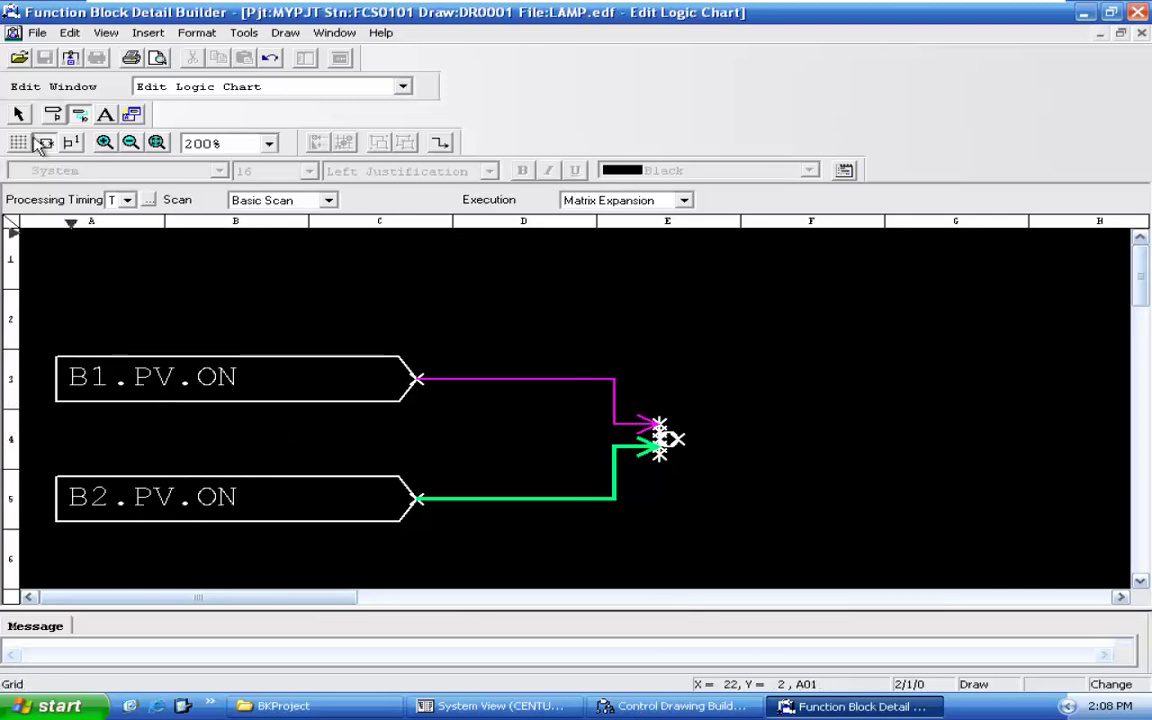
{"action": "left_click", "coordinate": [18, 114]}
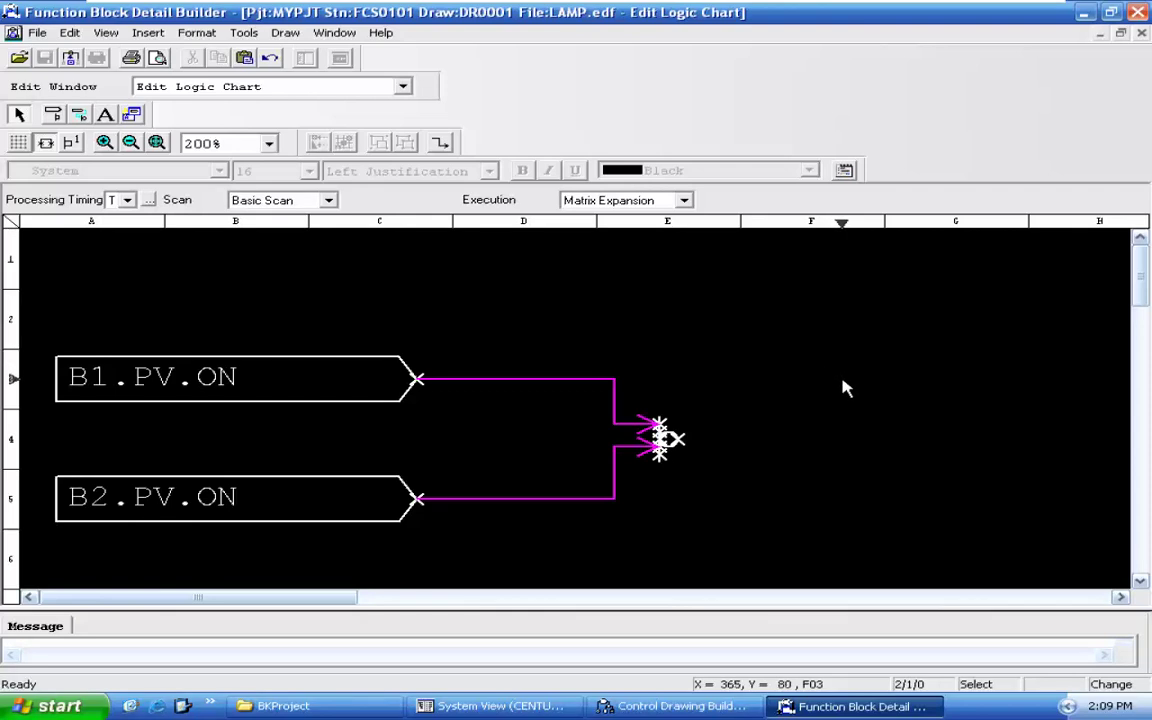
Step: Insert a blank output element in row 4, to the right of the OR element, and return to selection mode
{"action": "right_click", "coordinate": [877, 410]}
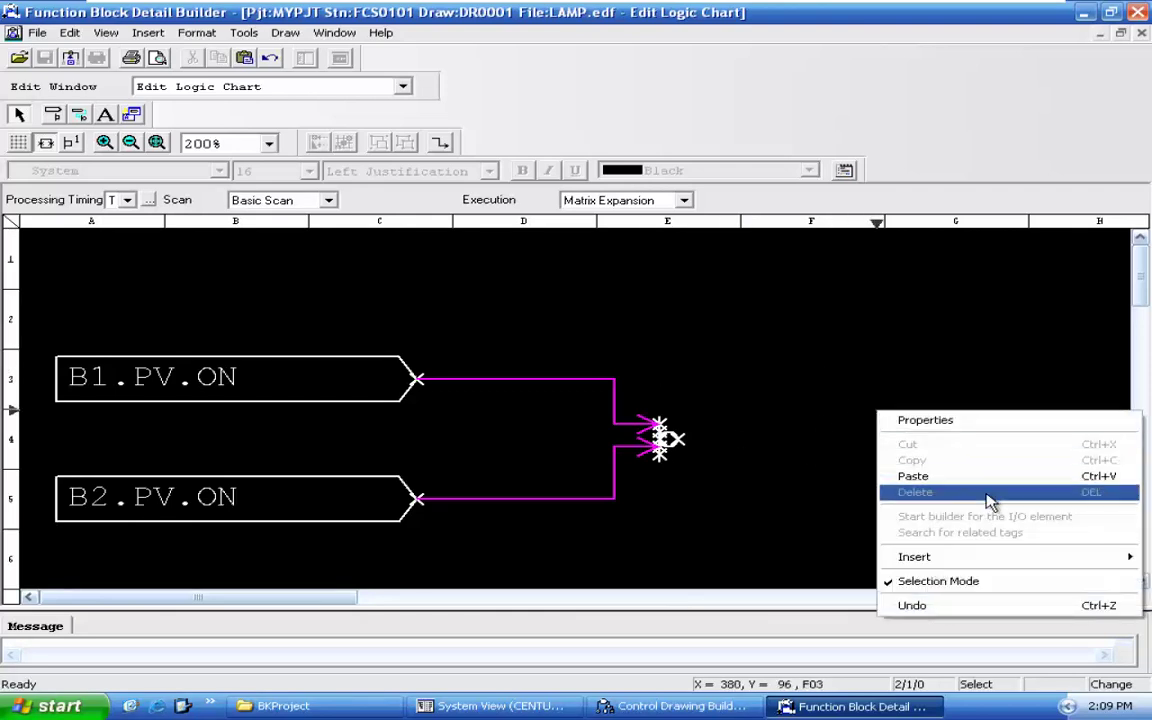
{"action": "mouse_move", "coordinate": [1008, 555]}
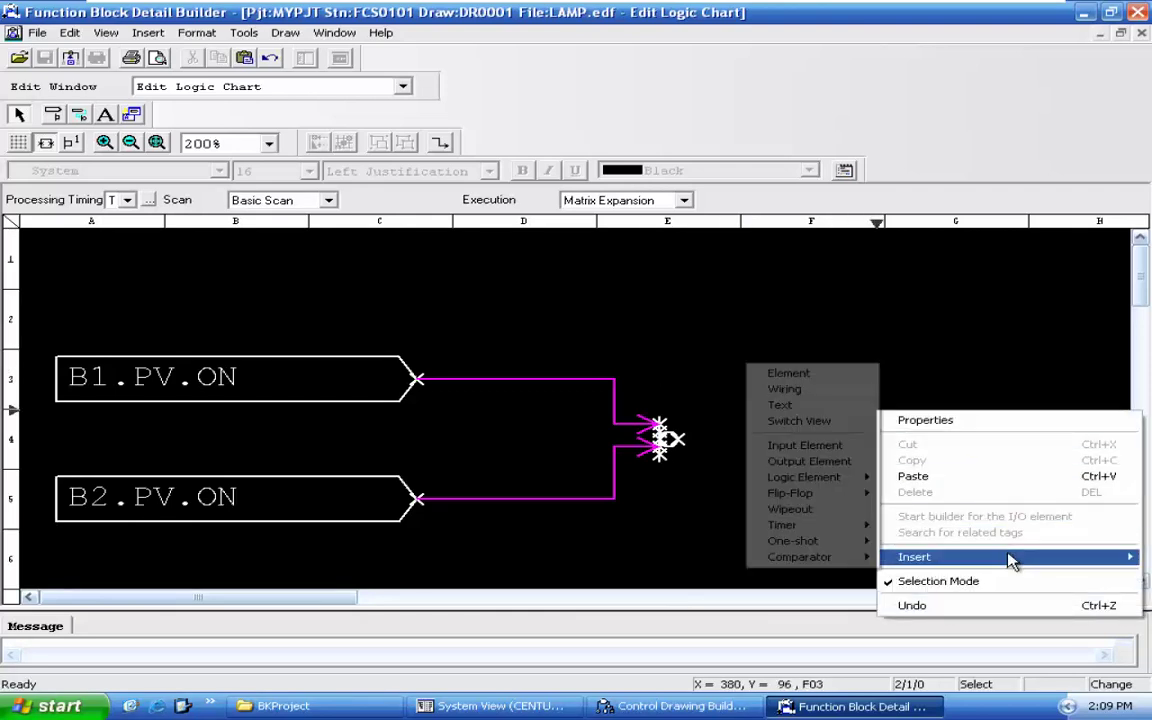
{"action": "left_click", "coordinate": [853, 462]}
{"action": "left_click", "coordinate": [912, 466]}
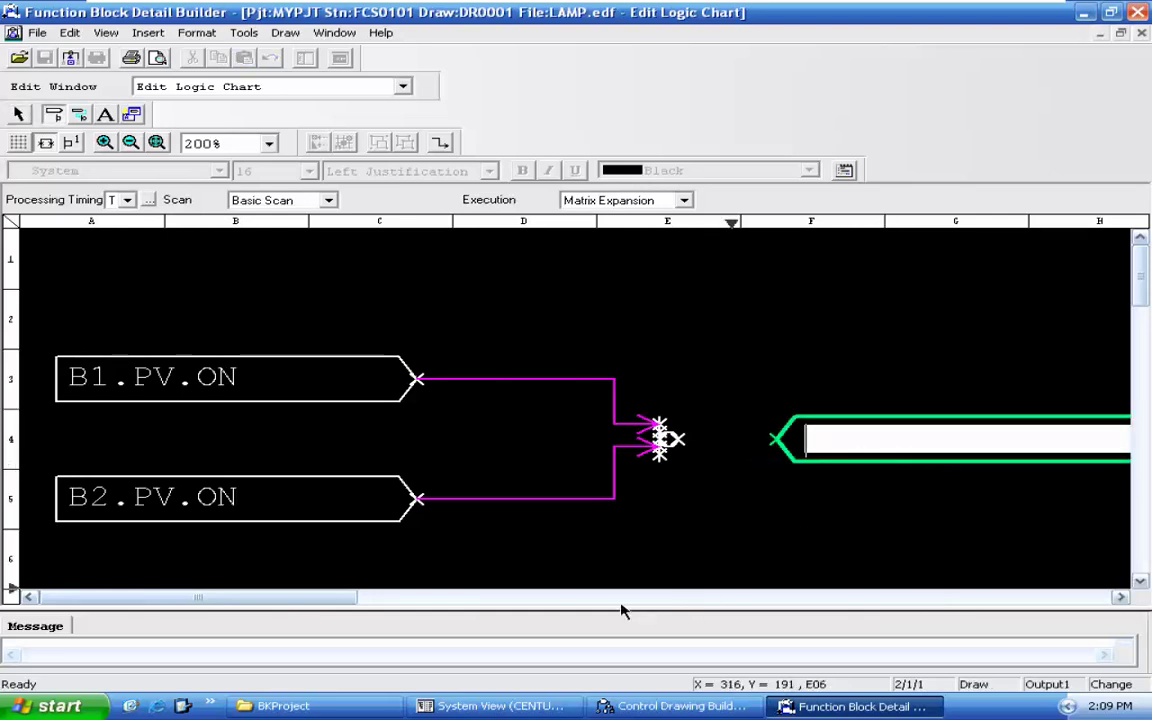
{"action": "left_click_drag", "start_coordinate": [330, 607], "coordinate": [338, 603]}
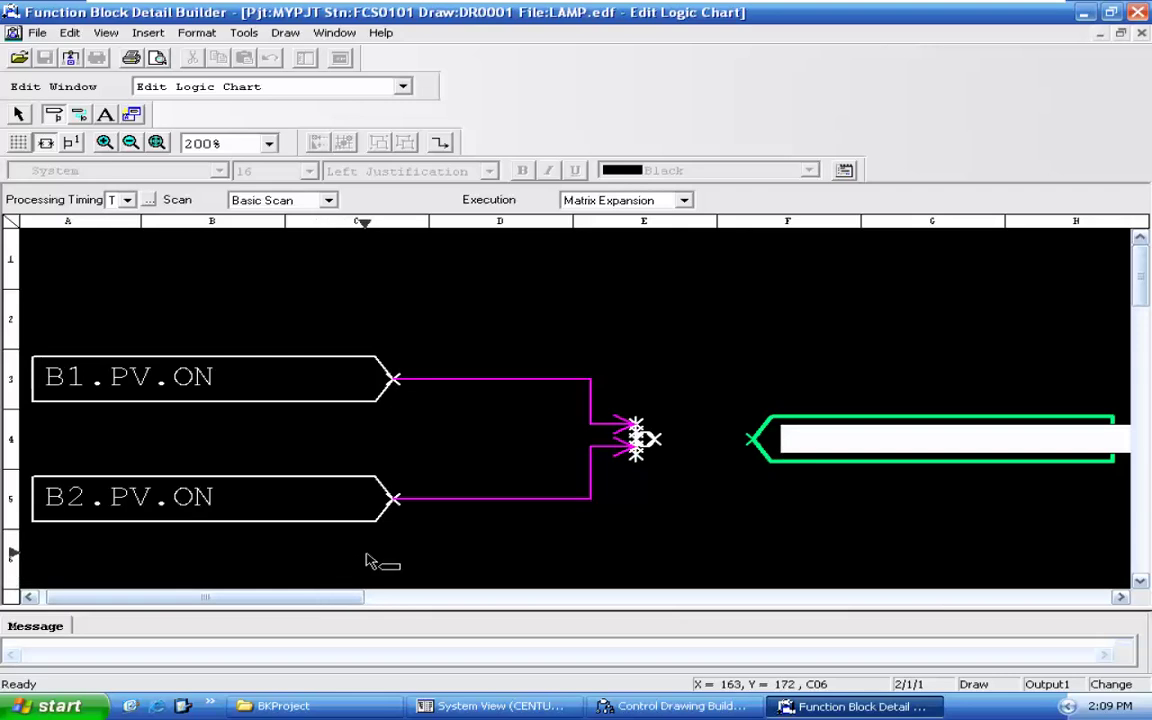
{"action": "left_click", "coordinate": [21, 113]}
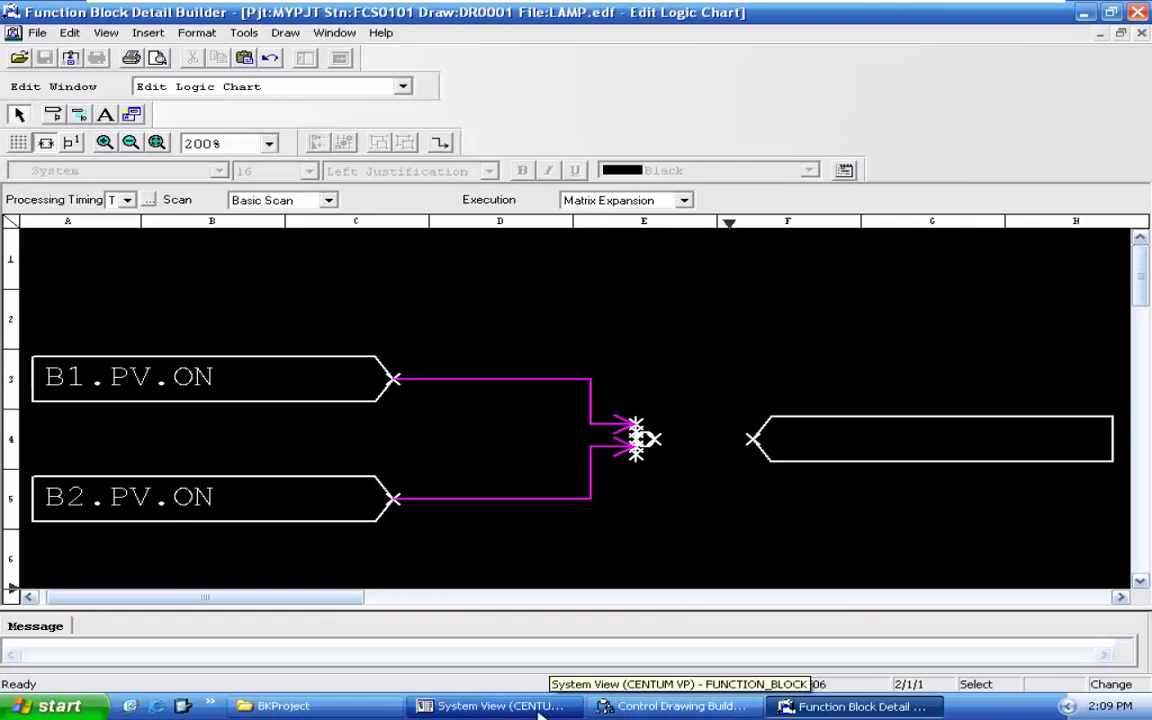
Step: Open SwitchDef in the FCS0101 SWITCH folder to check the light tag names, and return to the LAMP logic chart
{"action": "left_click", "coordinate": [495, 706]}
{"action": "left_click", "coordinate": [135, 217]}
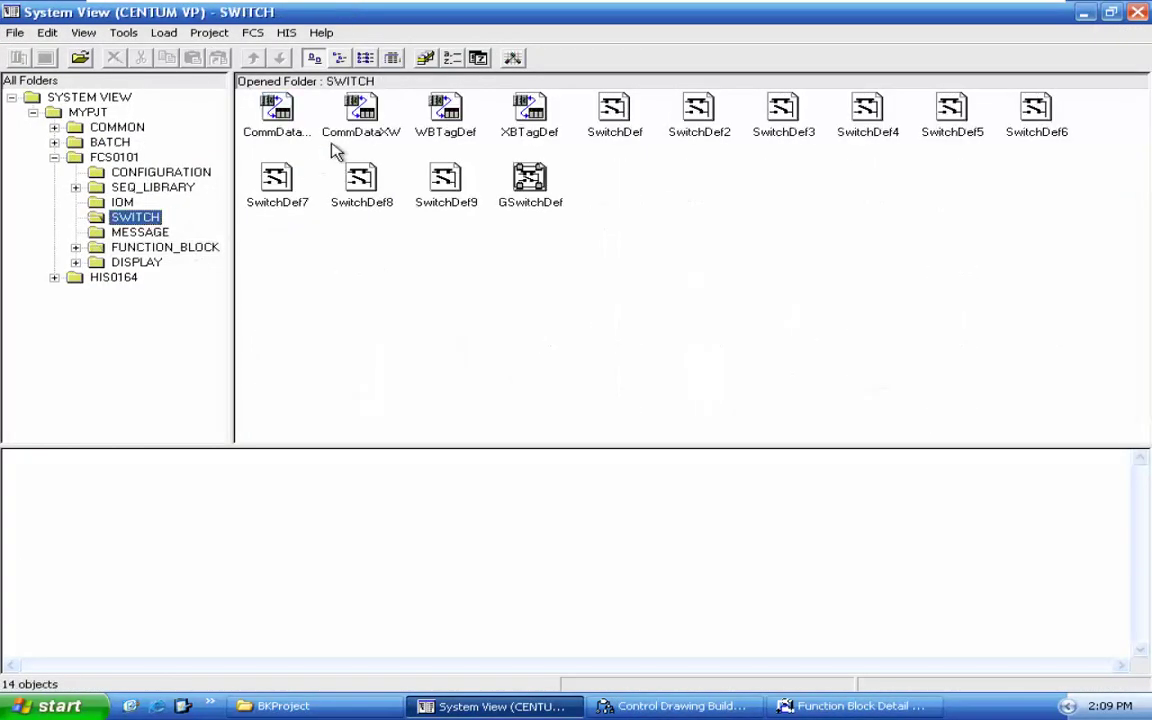
{"action": "double_click", "coordinate": [600, 115]}
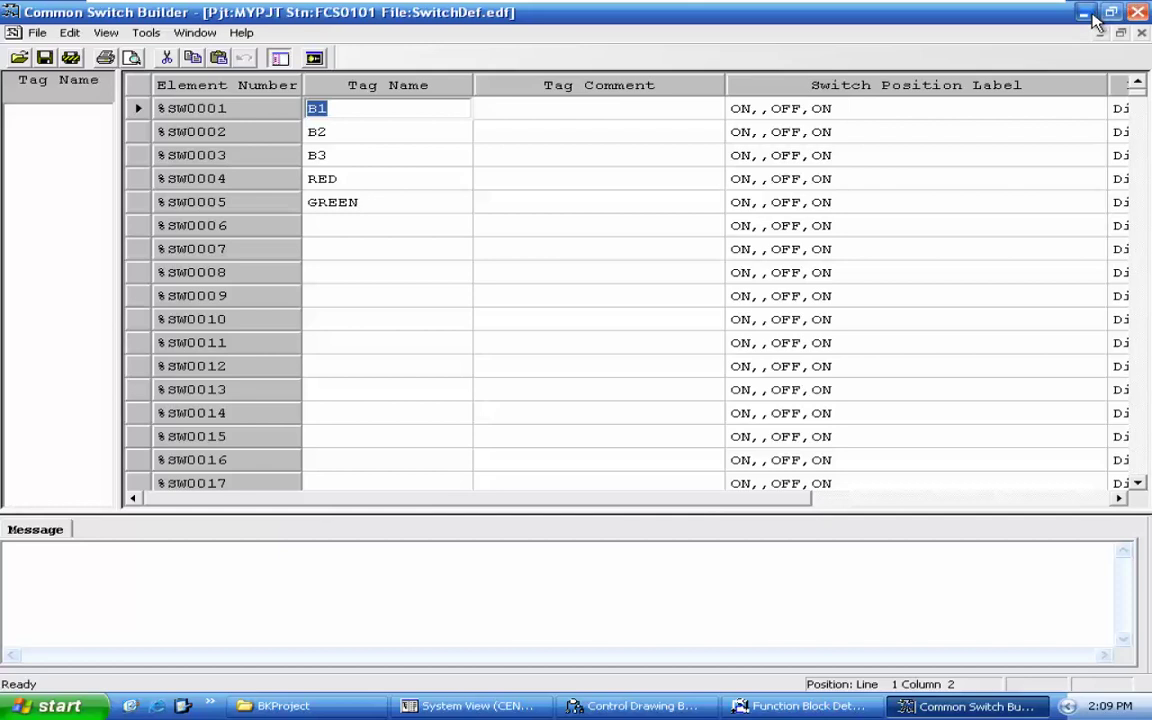
{"action": "key", "text": "alt+Tab"}
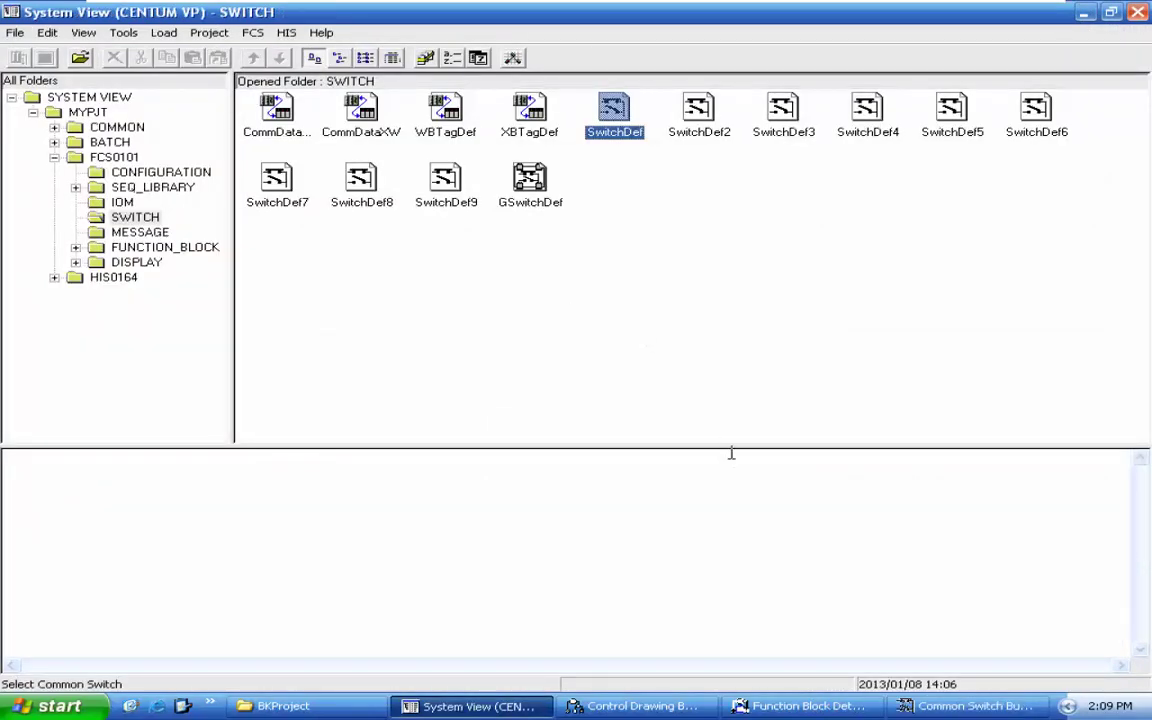
{"action": "left_click", "coordinate": [815, 700]}
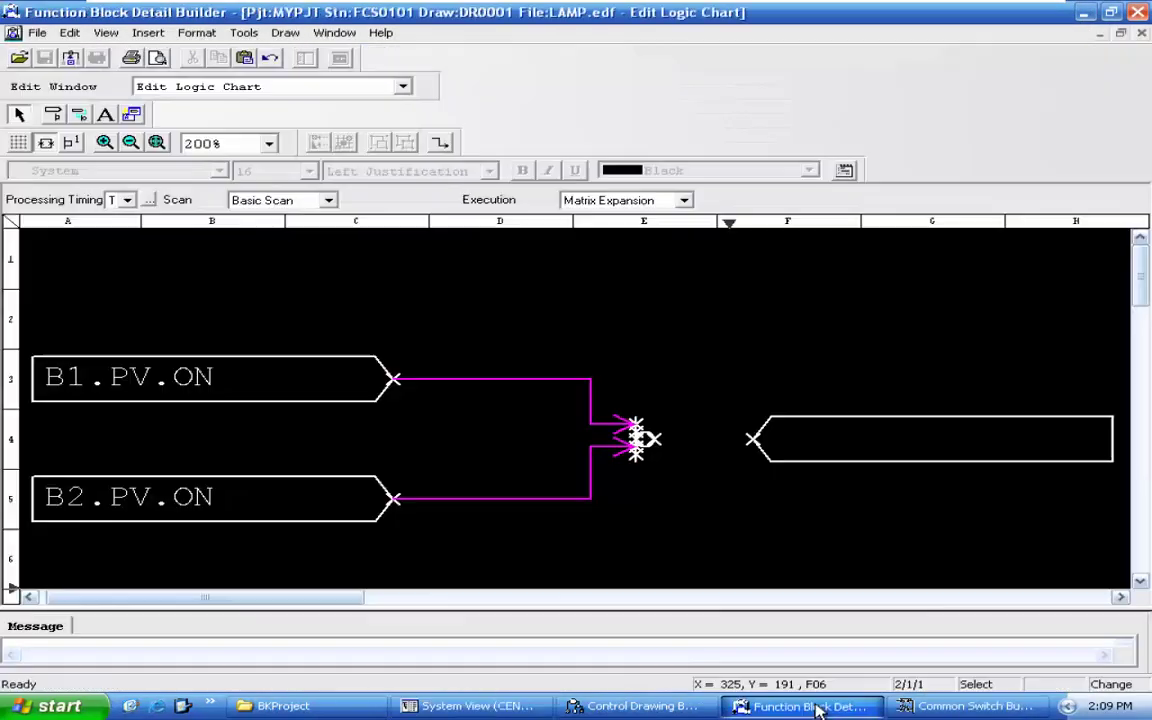
Step: Enter RED.PV.H in the blank output element in row 4
{"action": "left_click", "coordinate": [818, 448]}
{"action": "double_click", "coordinate": [816, 442]}
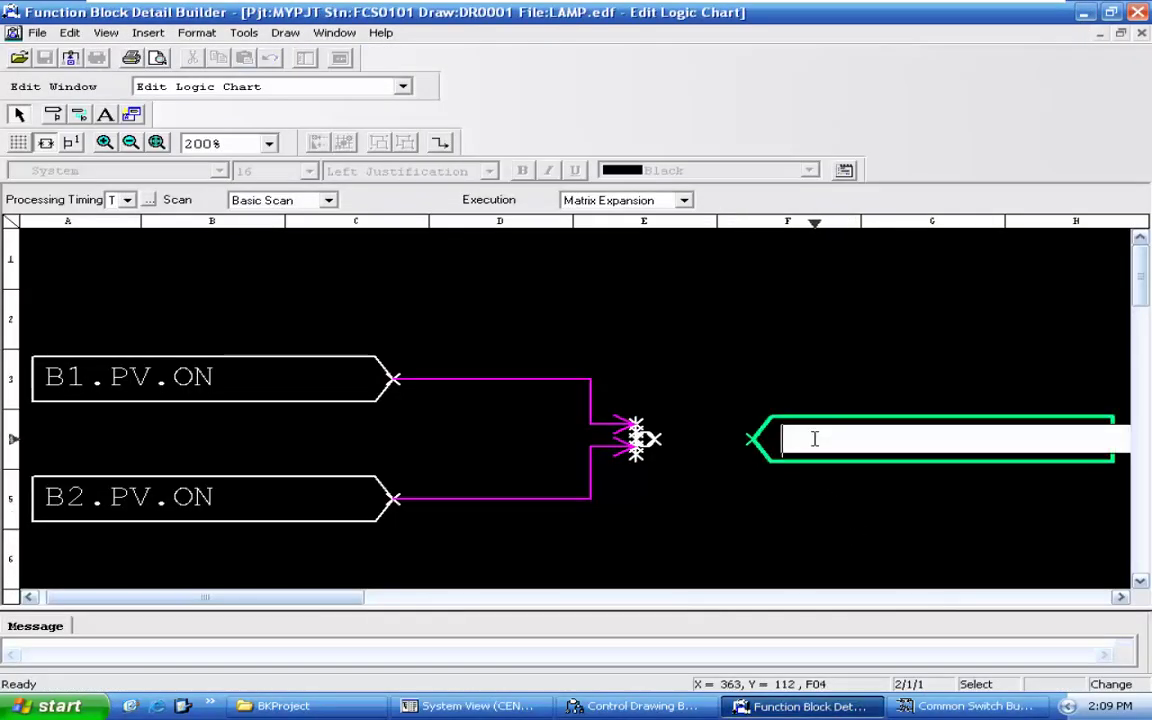
{"action": "type", "text": "RED.PV."}
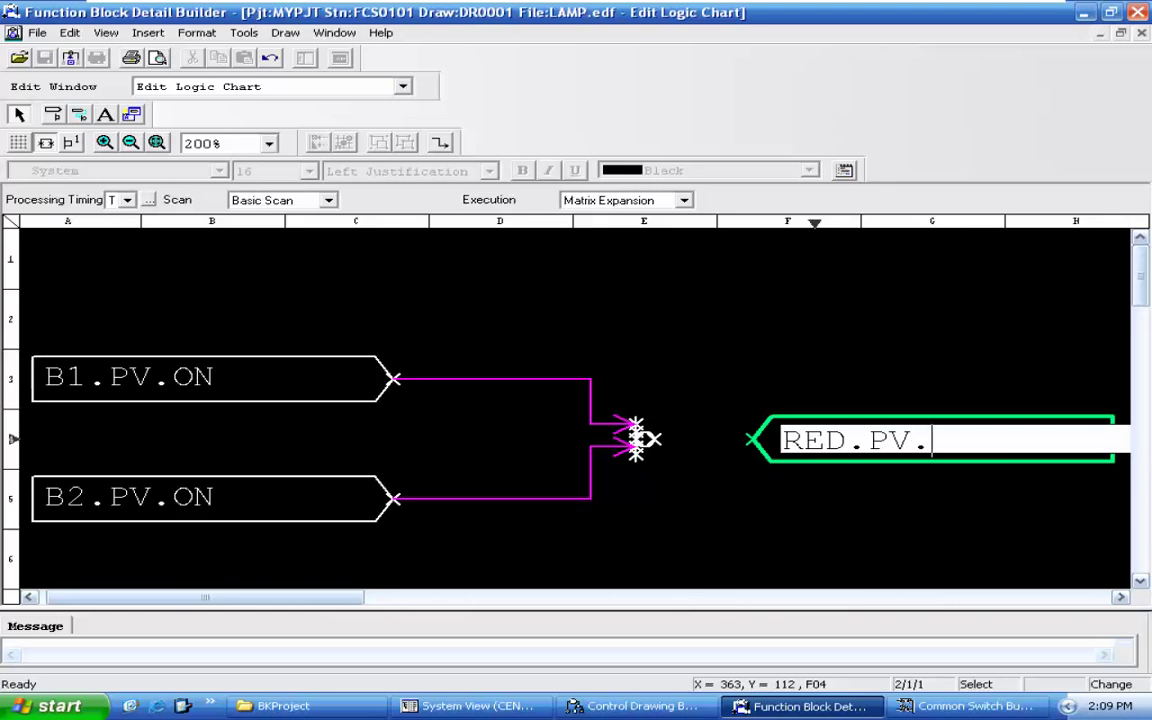
{"action": "type", "text": "H"}
{"action": "key", "text": "Return"}
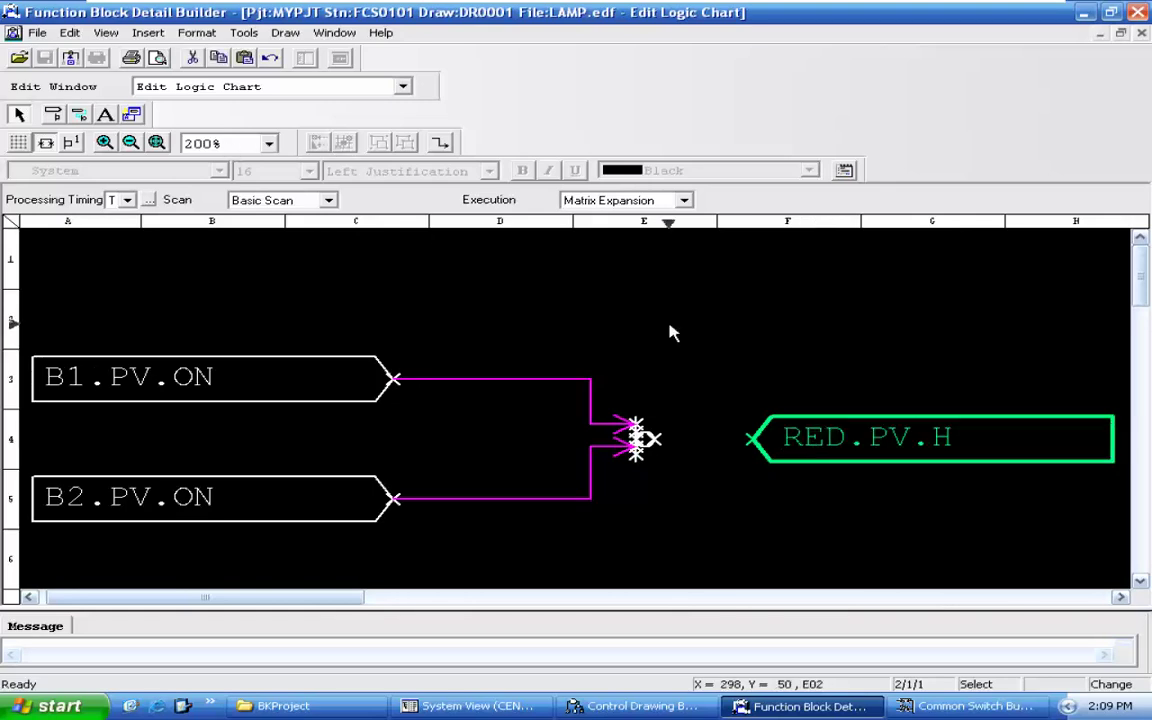
Step: Wire the OR element's output to the RED.PV.H output element
{"action": "right_click", "coordinate": [701, 316]}
{"action": "mouse_move", "coordinate": [861, 463]}
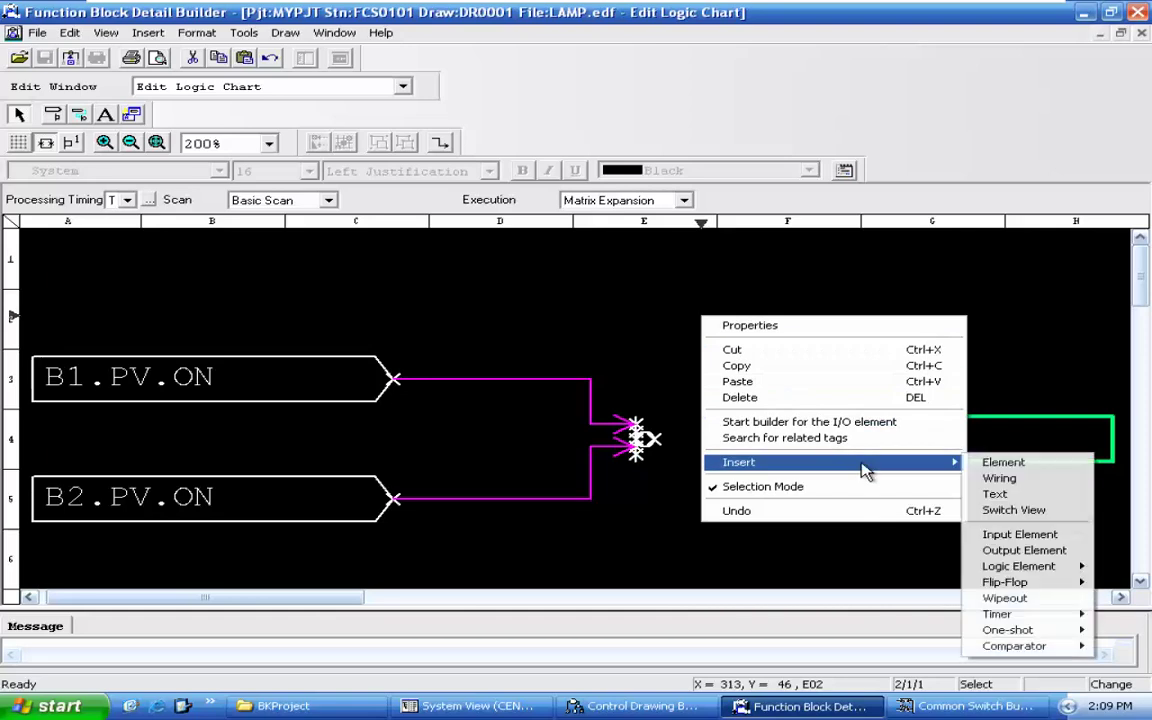
{"action": "left_click", "coordinate": [998, 480]}
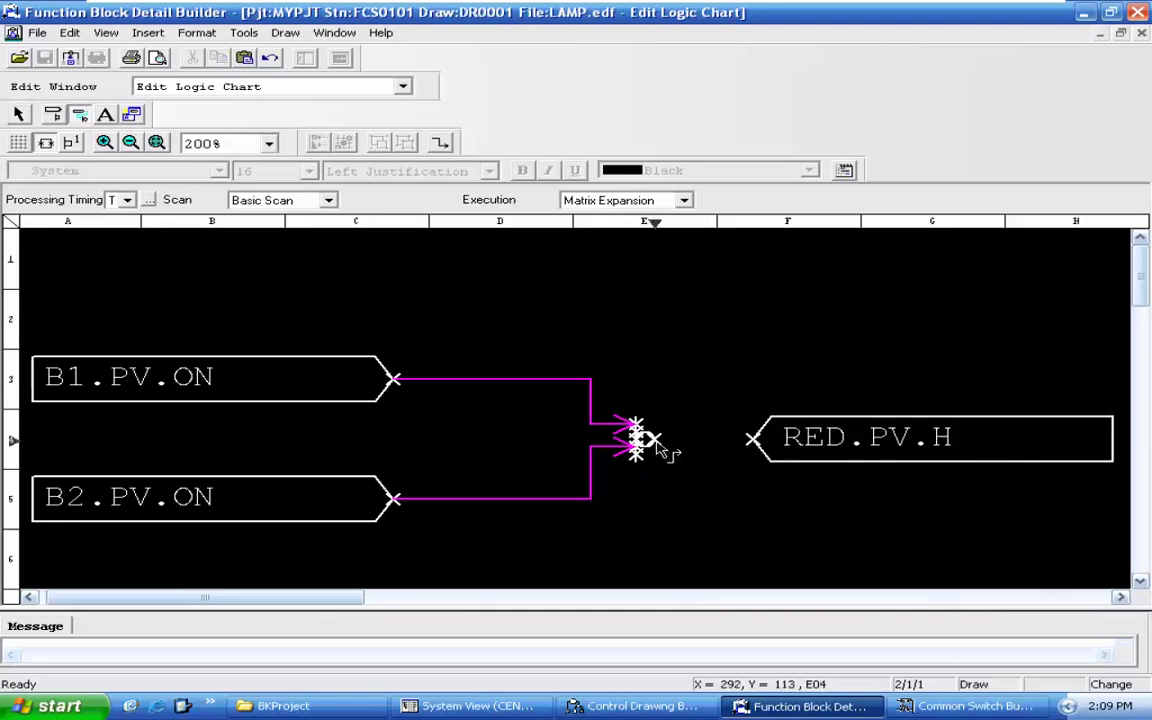
{"action": "left_click", "coordinate": [652, 441]}
{"action": "left_click", "coordinate": [752, 441]}
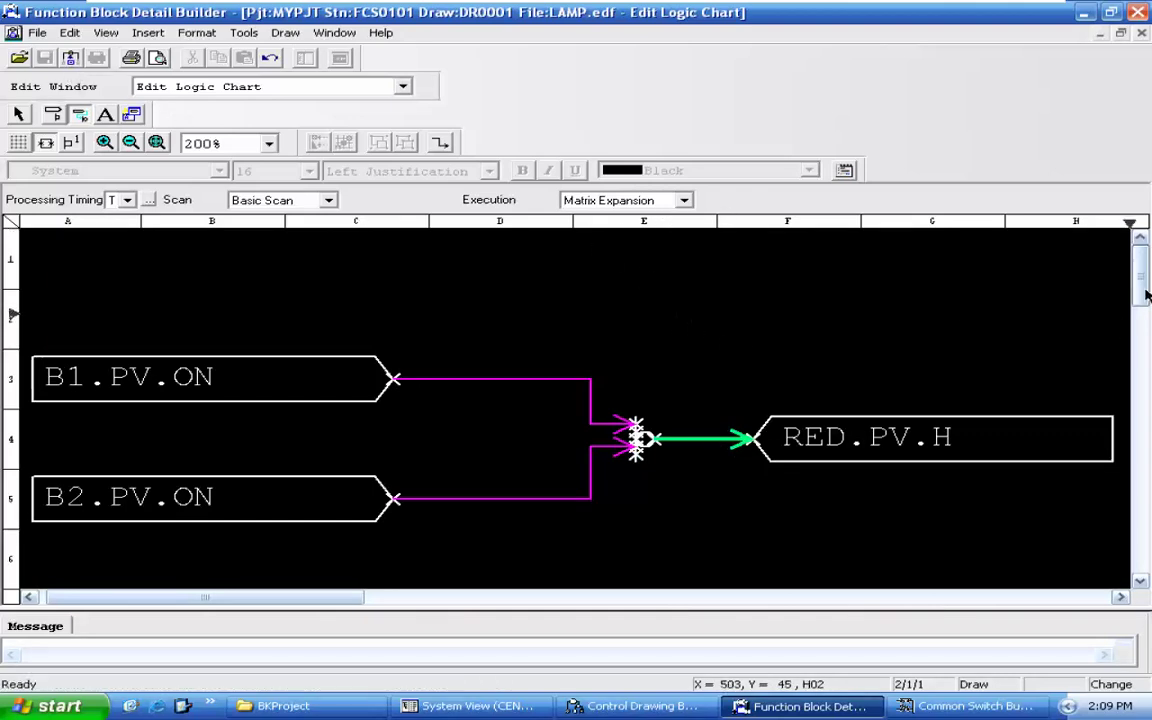
Step: Switch to the Photos window with x4_1.jpg to reread the exercise conditions, and return to the full-screen LAMP logic chart
{"action": "left_click_drag", "start_coordinate": [1143, 290], "coordinate": [1143, 298]}
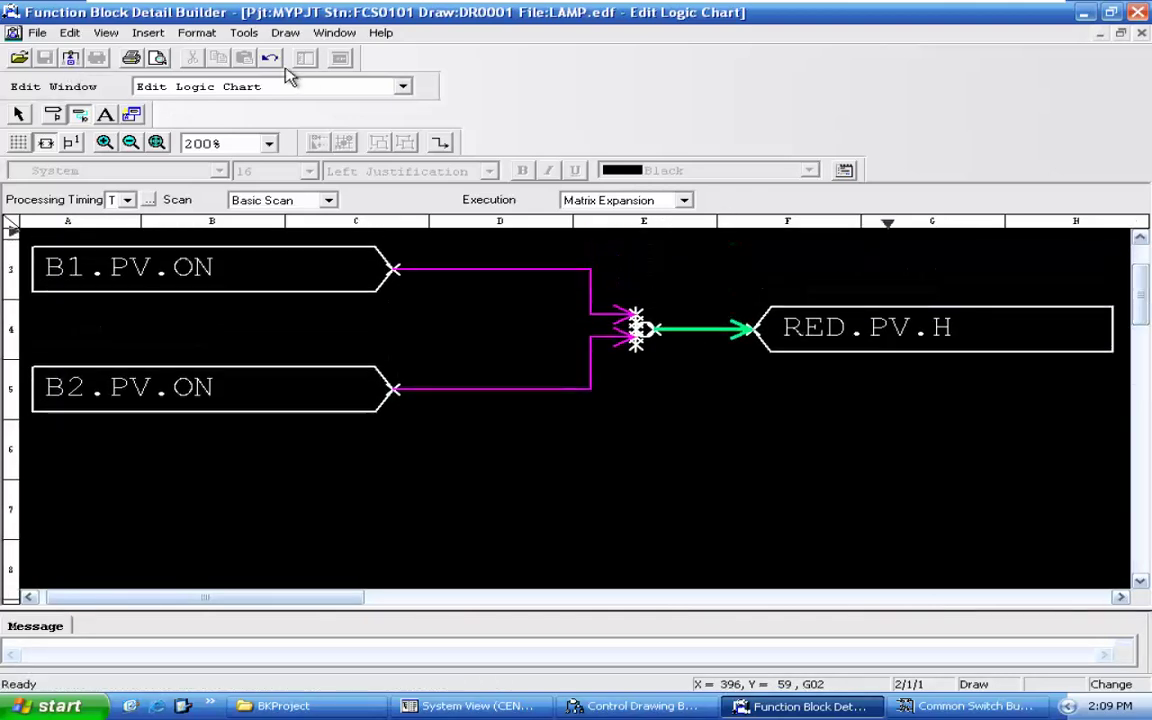
{"action": "mouse_move", "coordinate": [365, 5]}
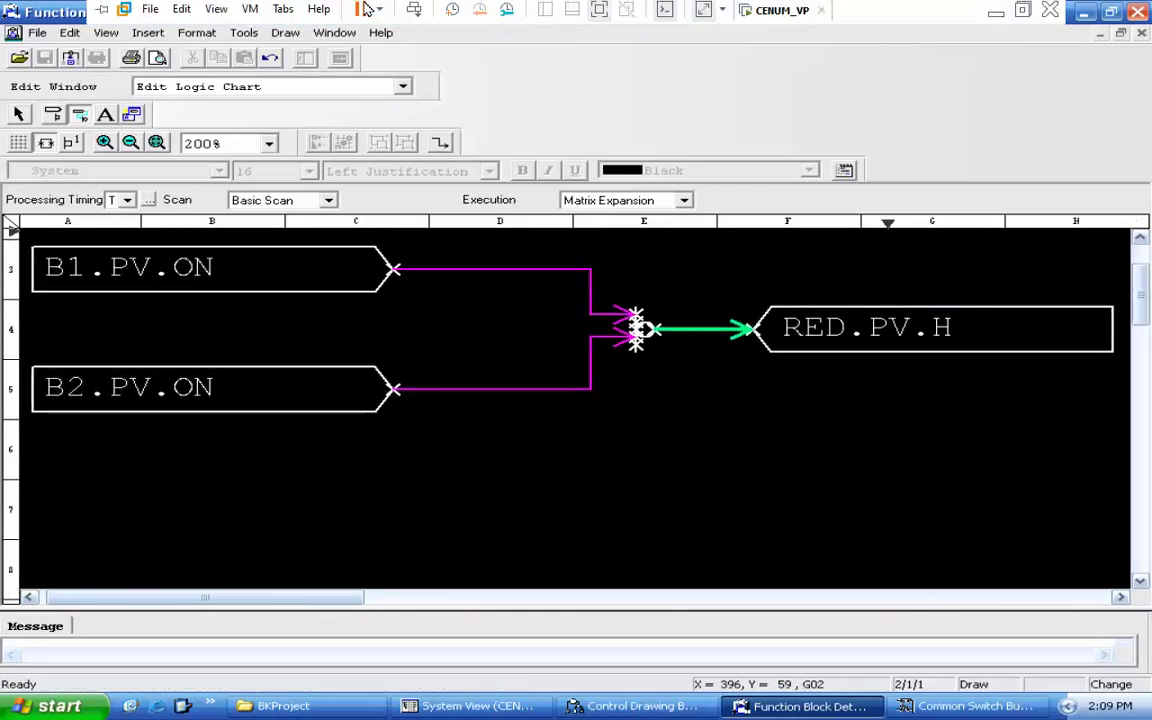
{"action": "left_click", "coordinate": [1022, 12]}
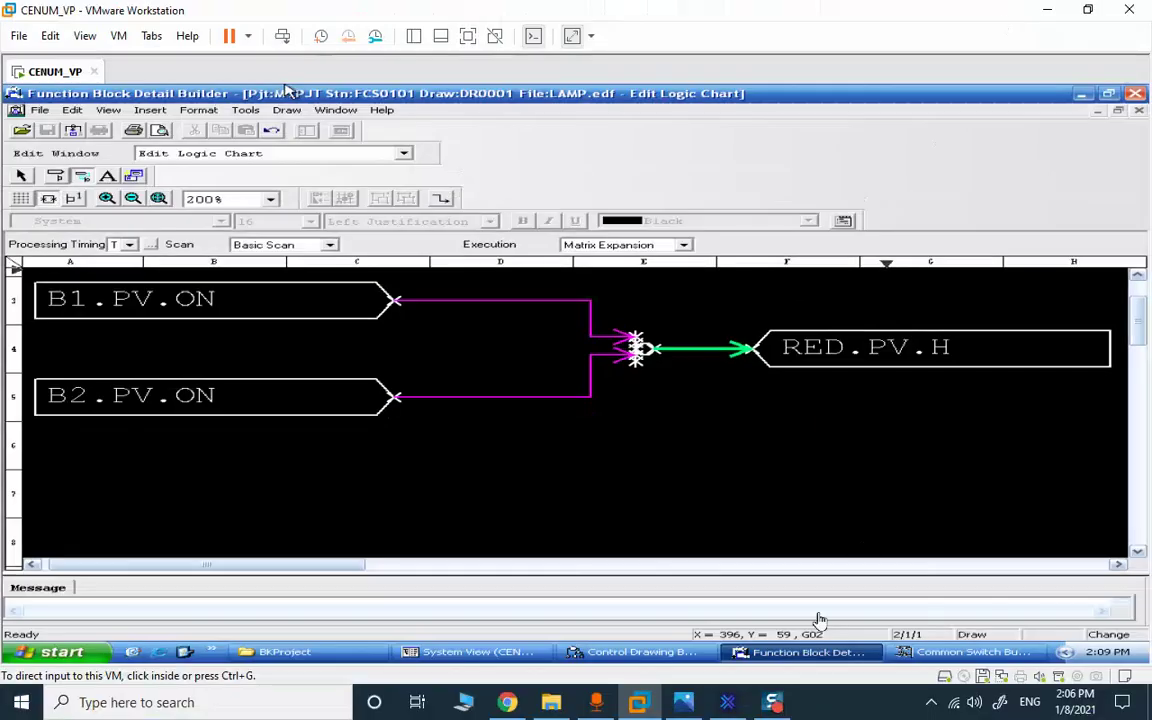
{"action": "left_click", "coordinate": [688, 705]}
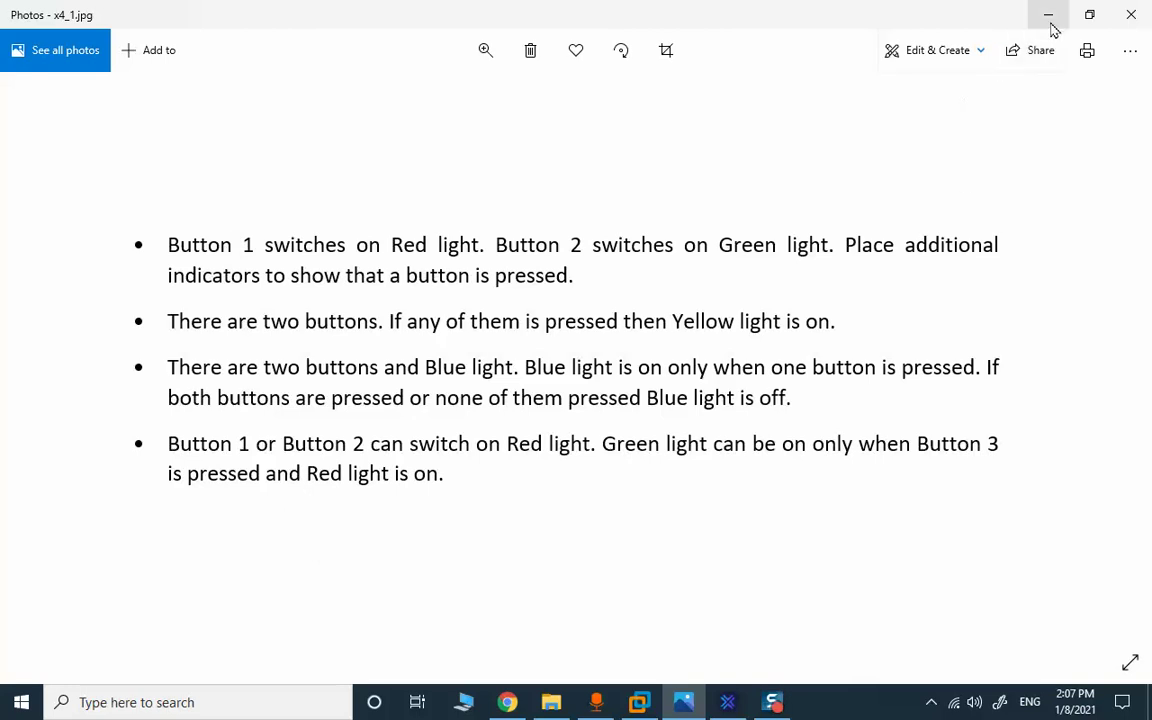
{"action": "left_click", "coordinate": [648, 703]}
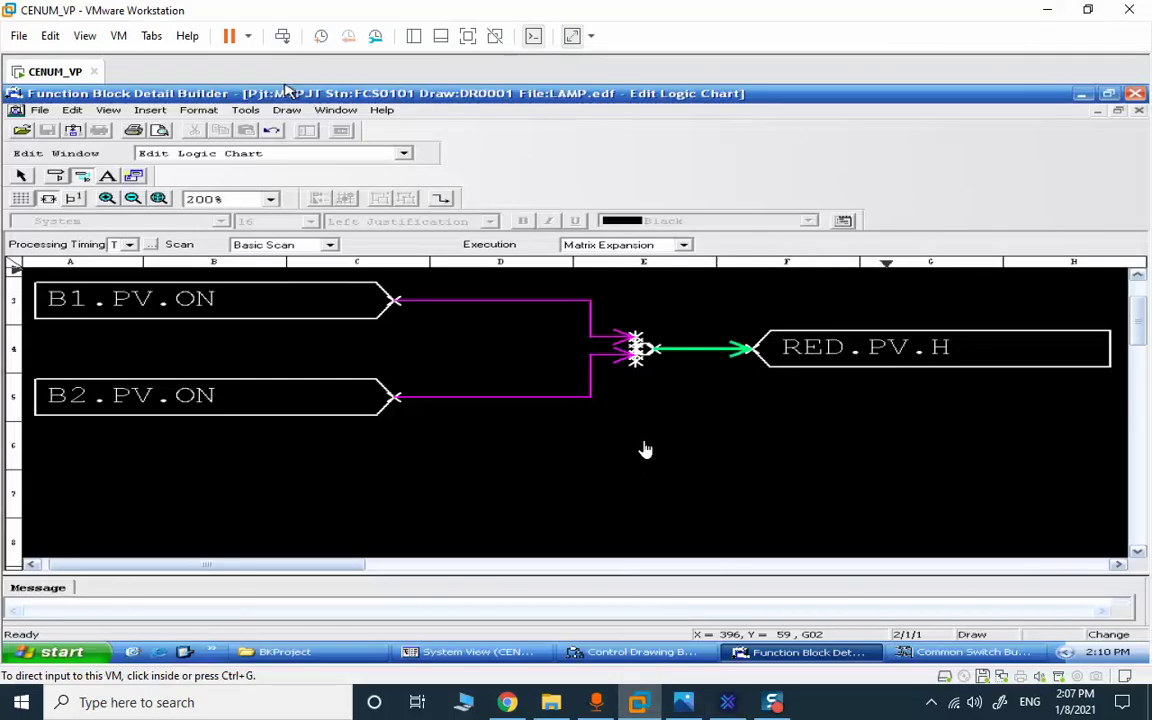
{"action": "left_click", "coordinate": [467, 36]}
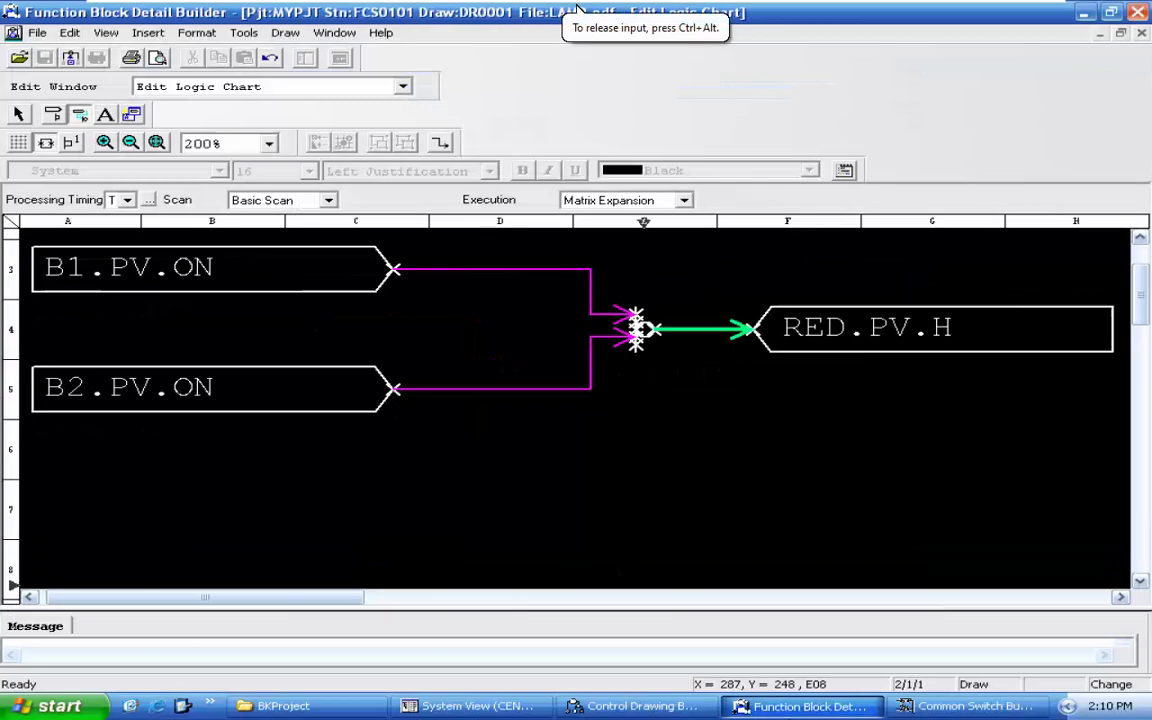
Step: Insert an AND logic element in row 8, below the OR element, and return to selection mode
{"action": "scroll", "coordinate": [1145, 320], "scroll_direction": "down", "scroll_amount": 3}
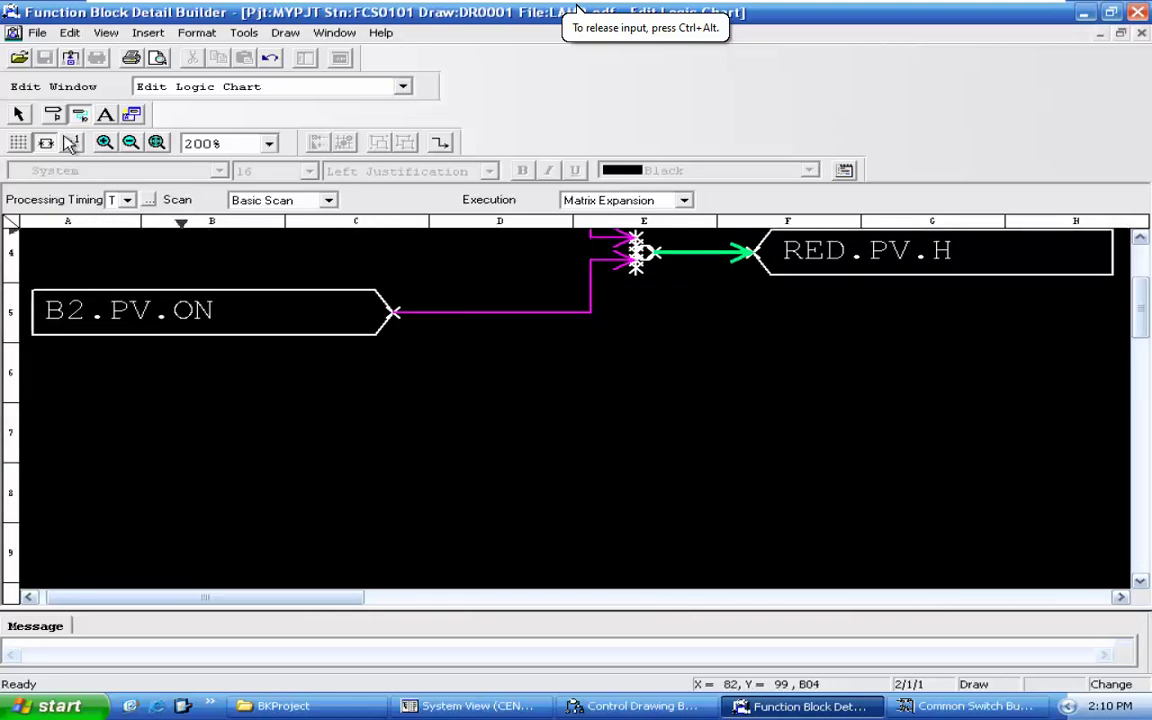
{"action": "left_click", "coordinate": [19, 114]}
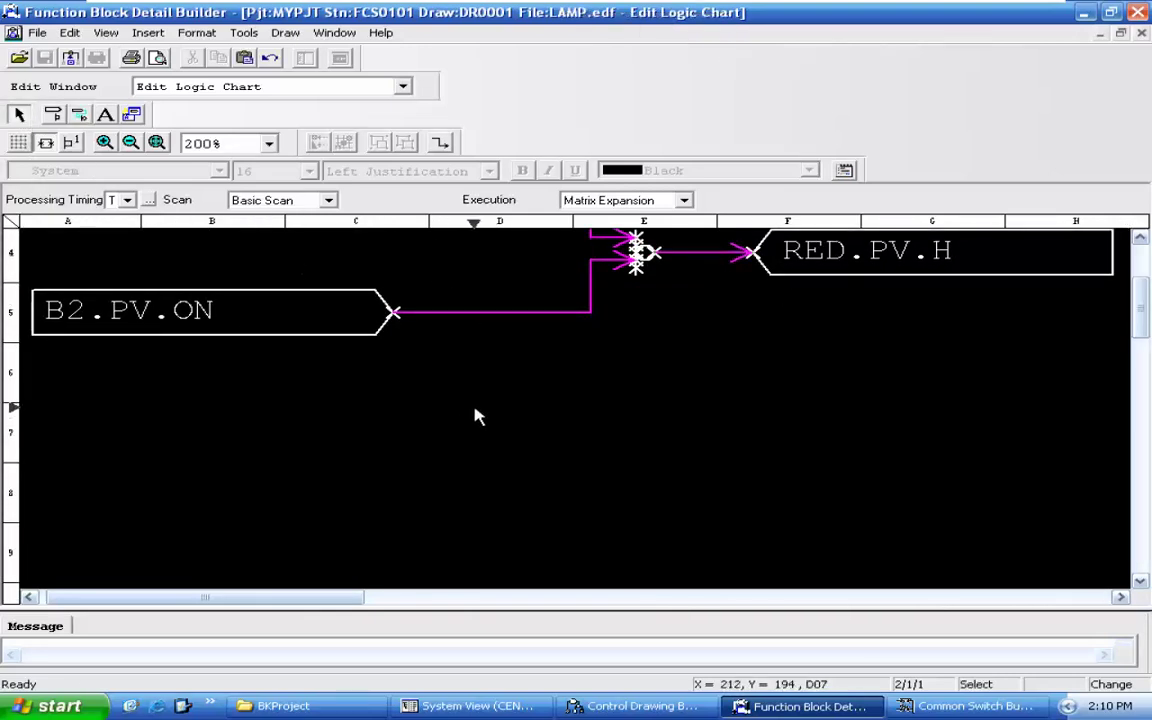
{"action": "right_click", "coordinate": [596, 504]}
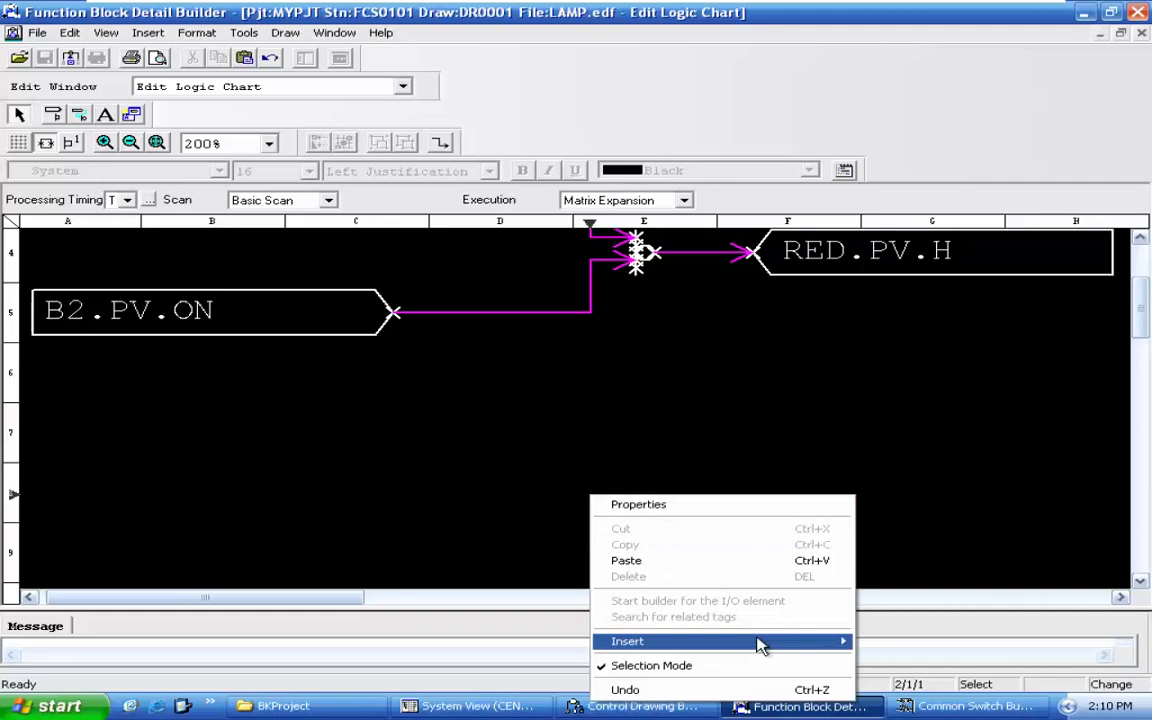
{"action": "mouse_move", "coordinate": [764, 641]}
{"action": "mouse_move", "coordinate": [908, 563]}
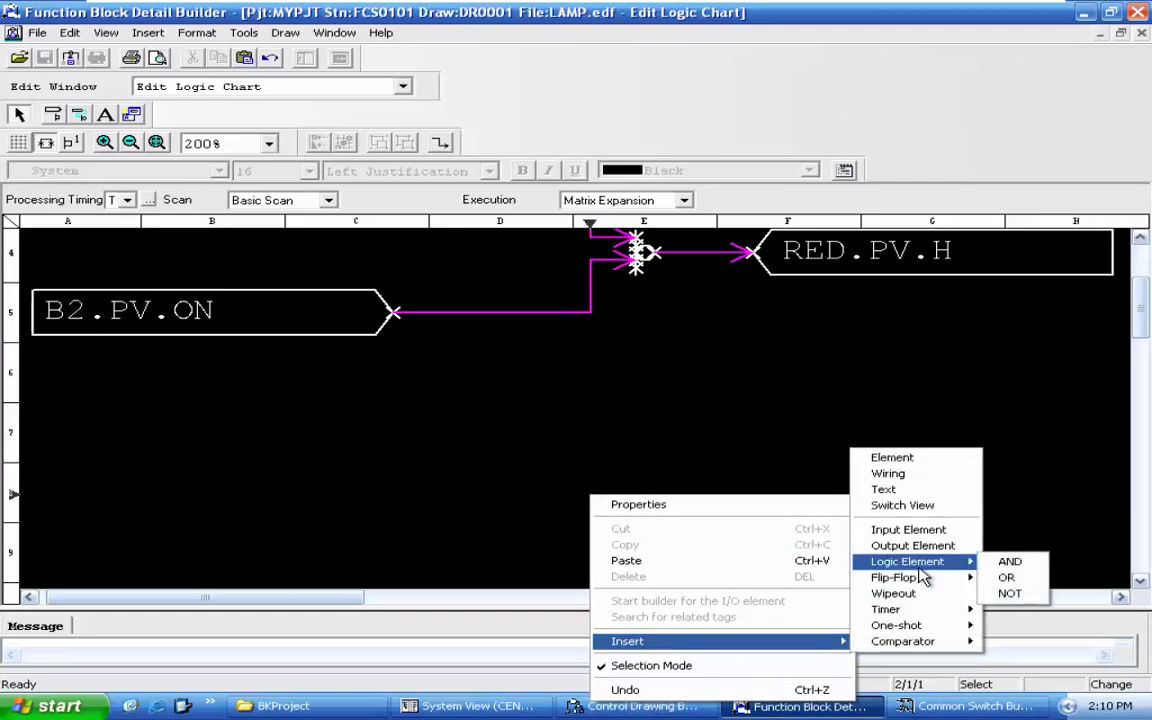
{"action": "left_click", "coordinate": [1010, 560]}
{"action": "left_click", "coordinate": [636, 502]}
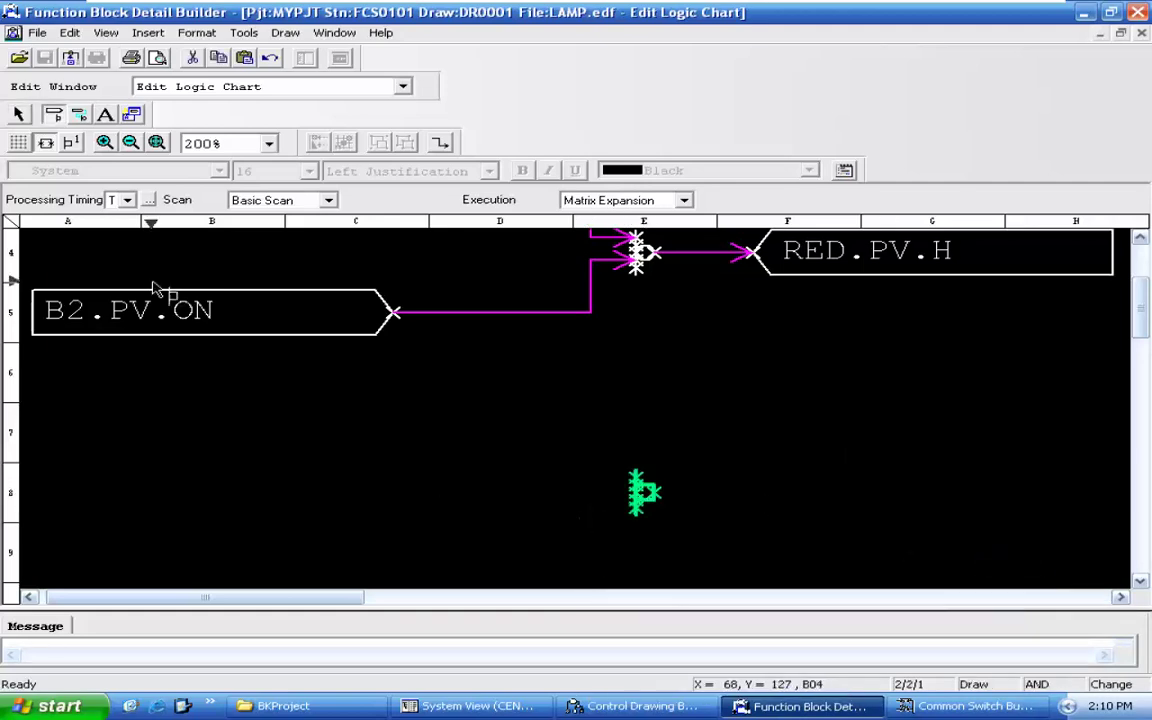
{"action": "left_click", "coordinate": [19, 116]}
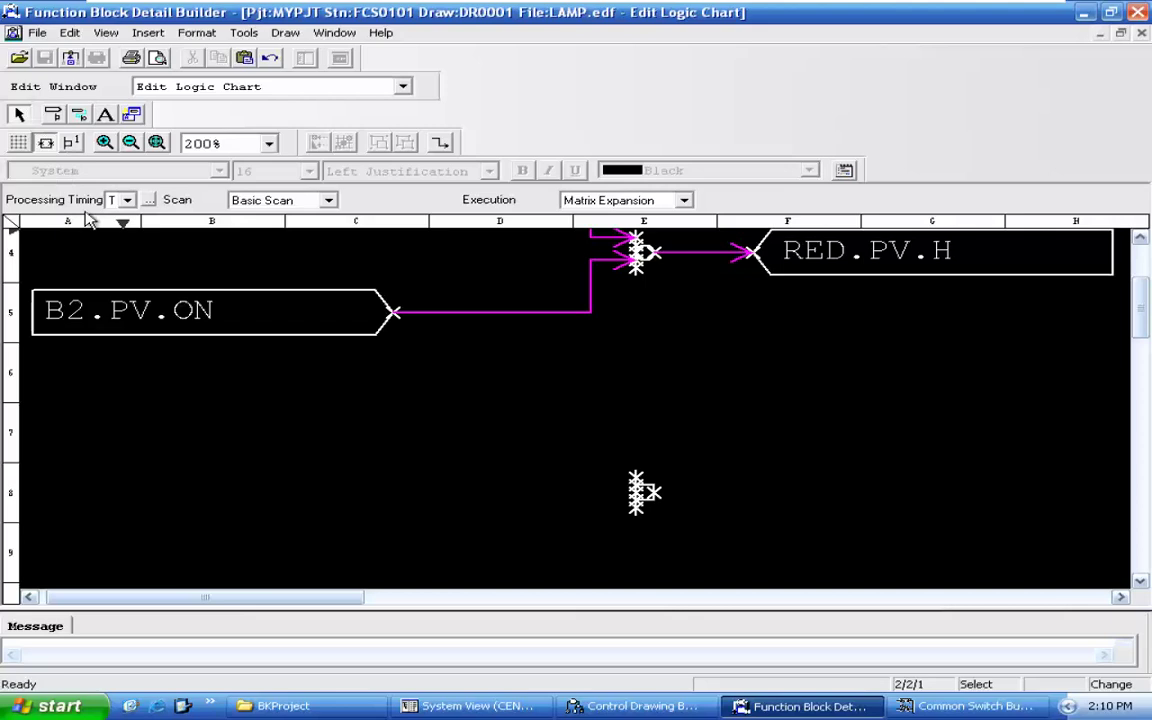
Step: Copy the B2.PV.ON input element and paste it into rows 7 and 9 below the original
{"action": "left_click", "coordinate": [175, 320]}
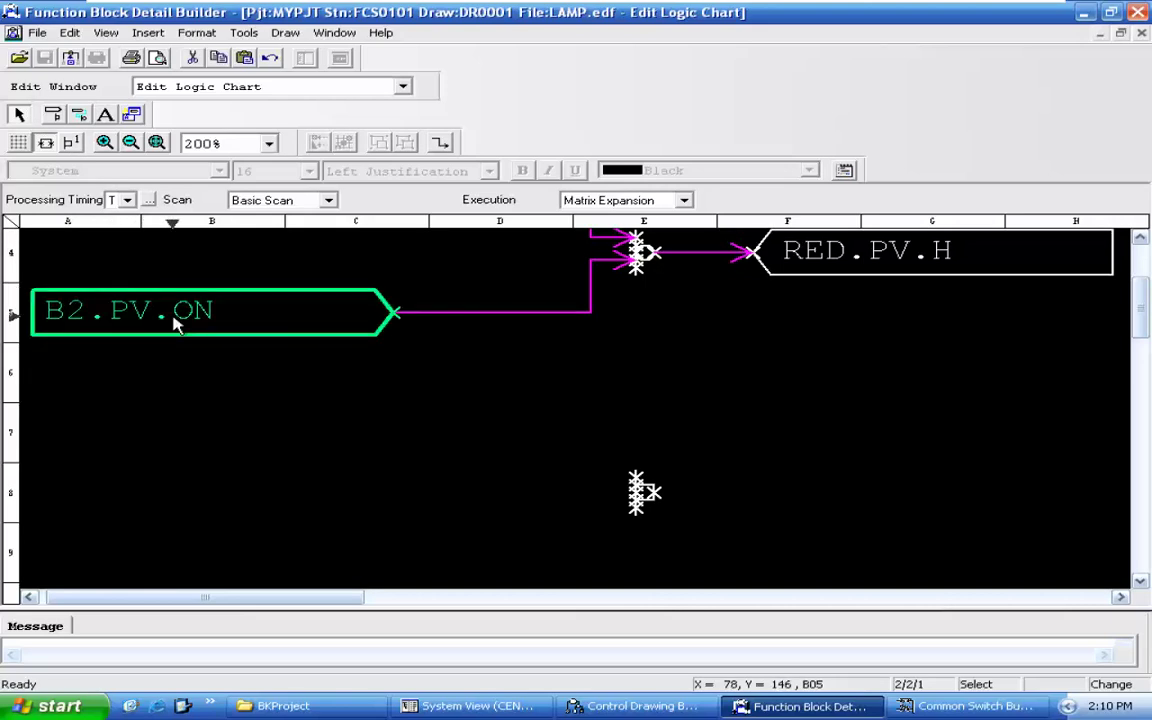
{"action": "left_click", "coordinate": [129, 458]}
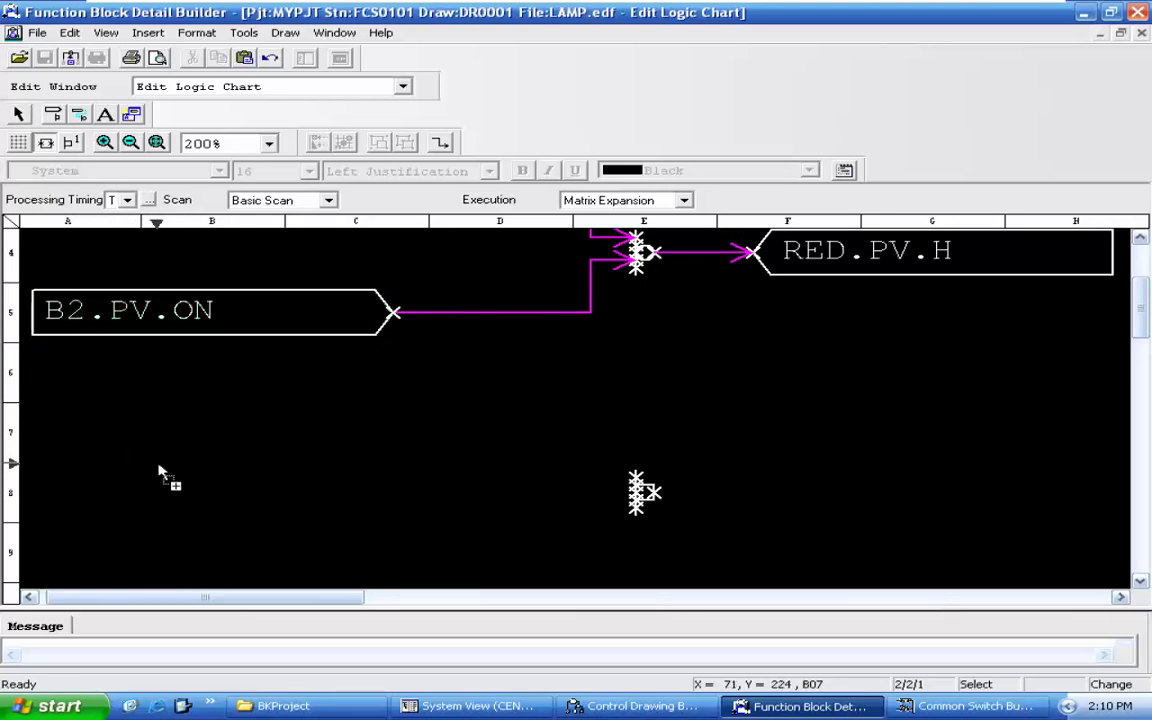
{"action": "key", "text": "ctrl+v"}
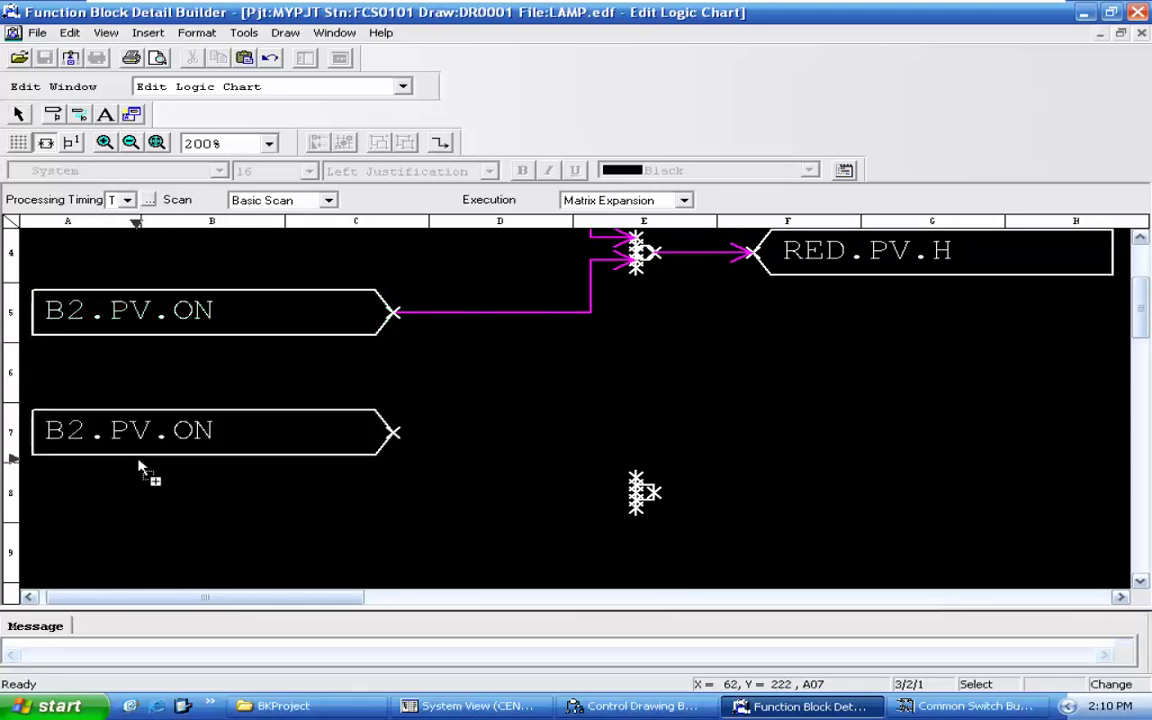
{"action": "left_click", "coordinate": [112, 557]}
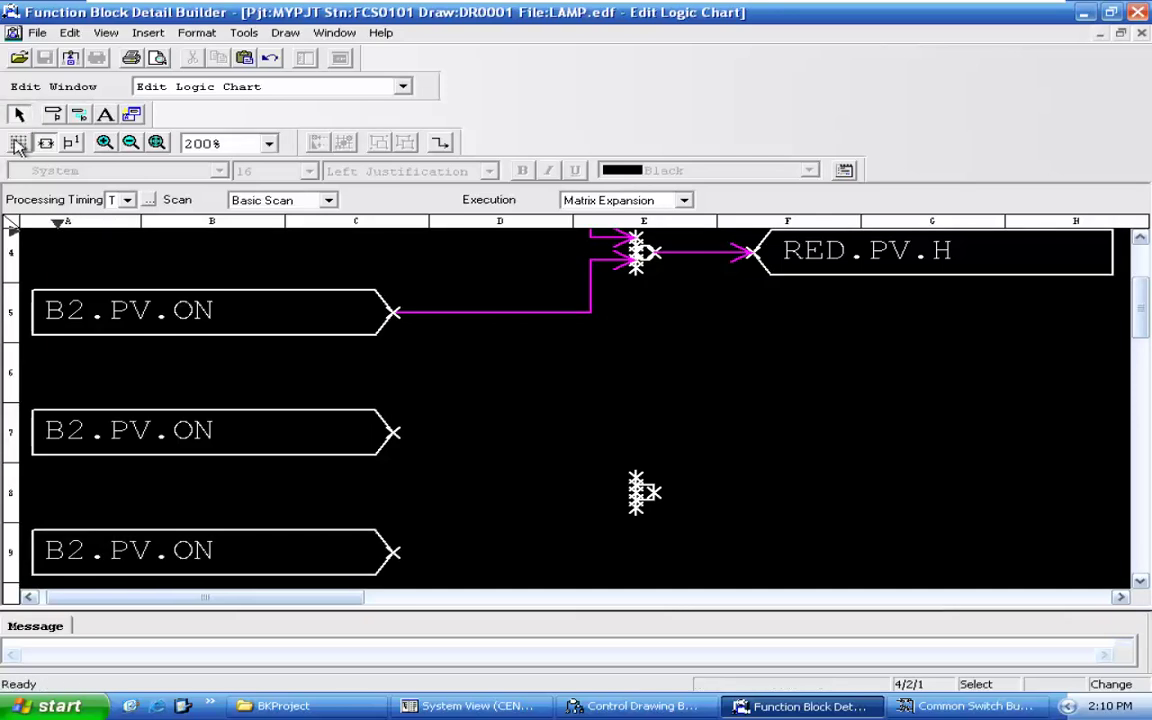
Step: Change the pasted input element in row 7 to B3.PV.ON
{"action": "left_click", "coordinate": [72, 440]}
{"action": "left_click", "coordinate": [74, 435]}
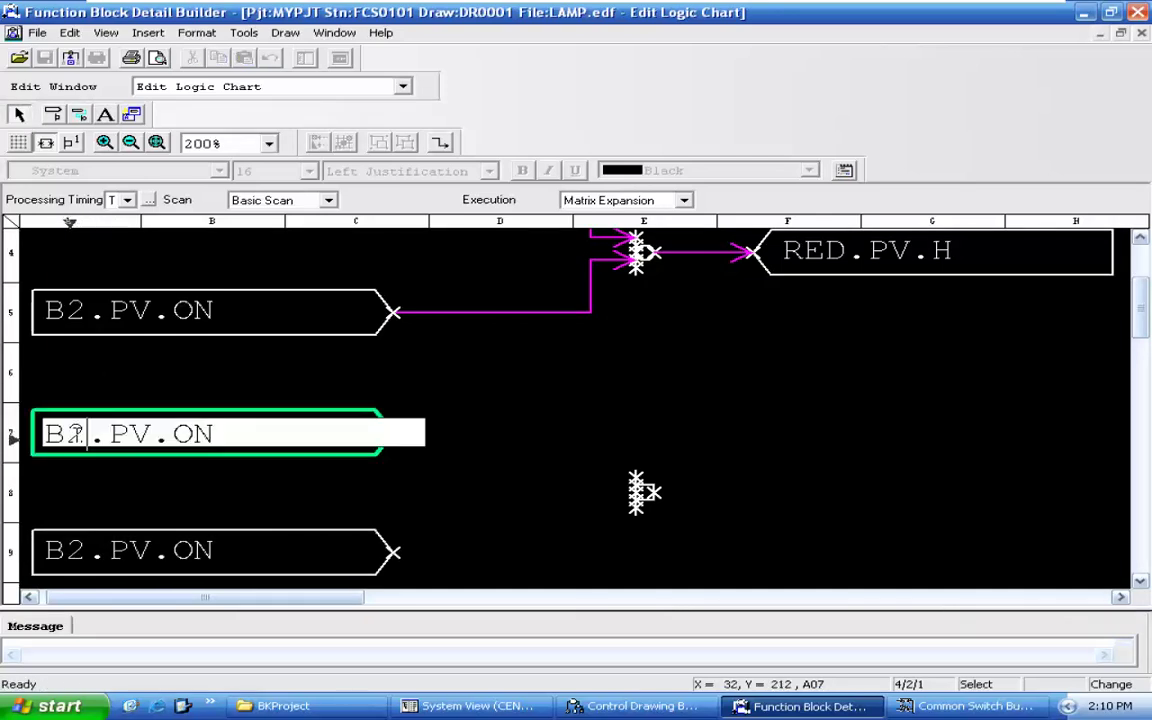
{"action": "left_click_drag", "start_coordinate": [75, 433], "coordinate": [66, 433]}
{"action": "type", "text": "3"}
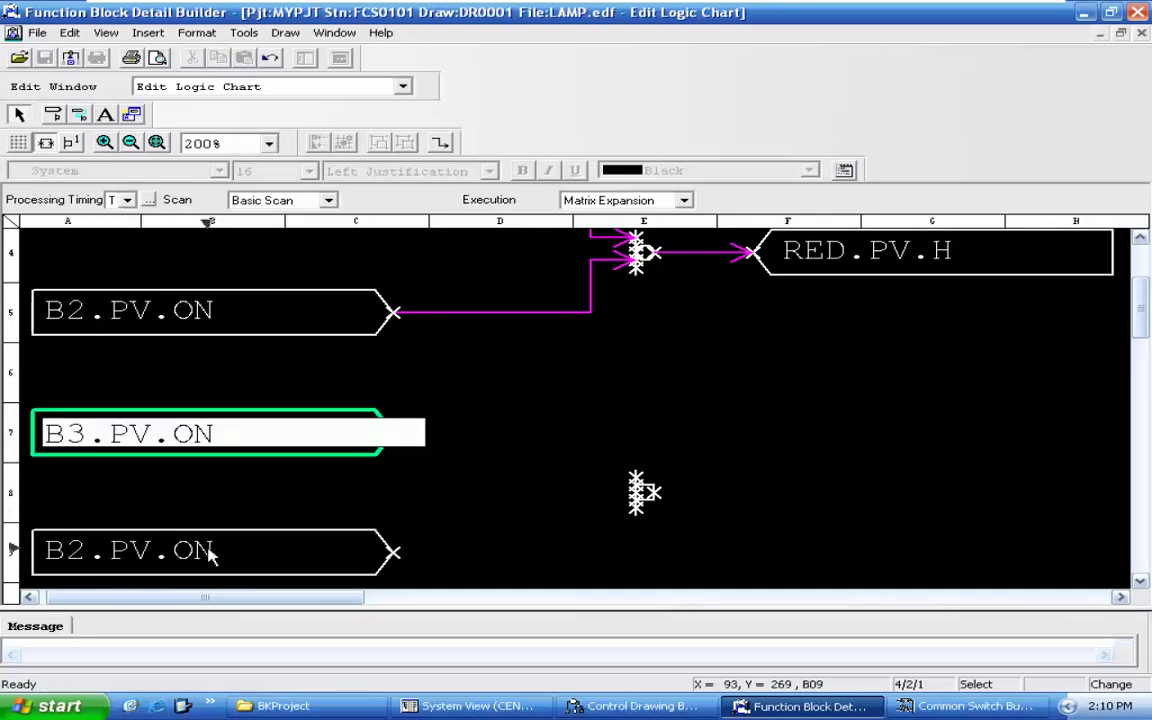
Step: Change the pasted input element in row 9 to RED.PV.ON
{"action": "left_click", "coordinate": [88, 558]}
{"action": "left_click", "coordinate": [88, 558]}
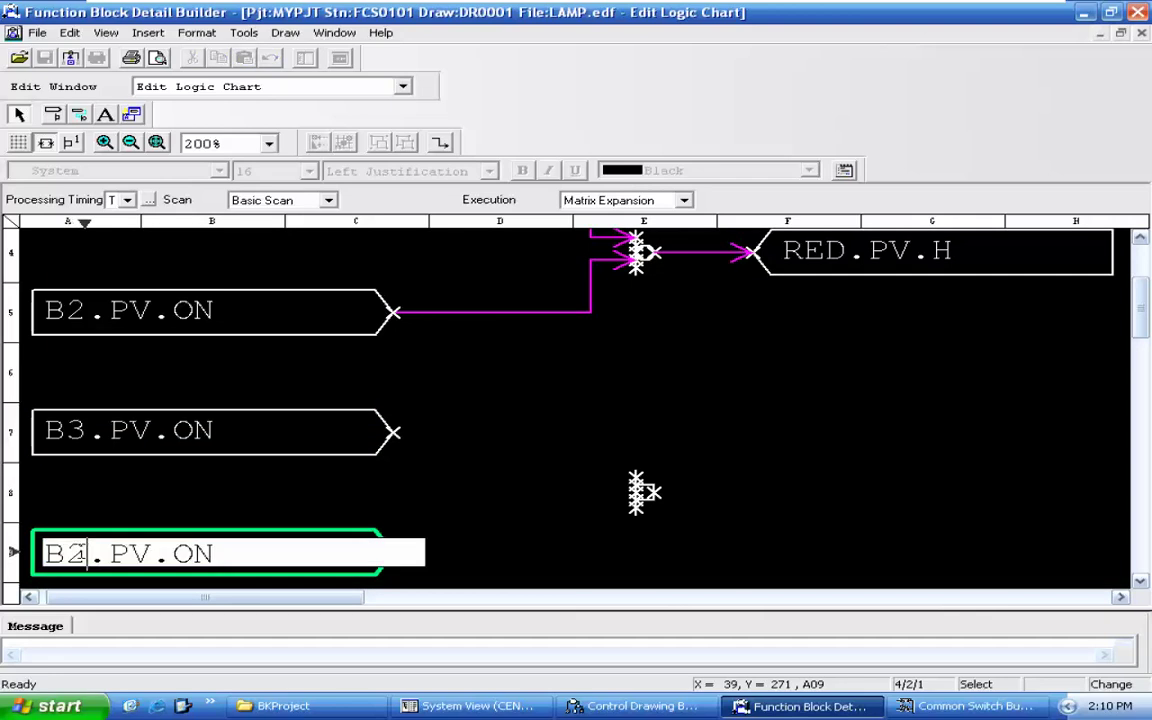
{"action": "left_click_drag", "start_coordinate": [87, 555], "coordinate": [44, 555]}
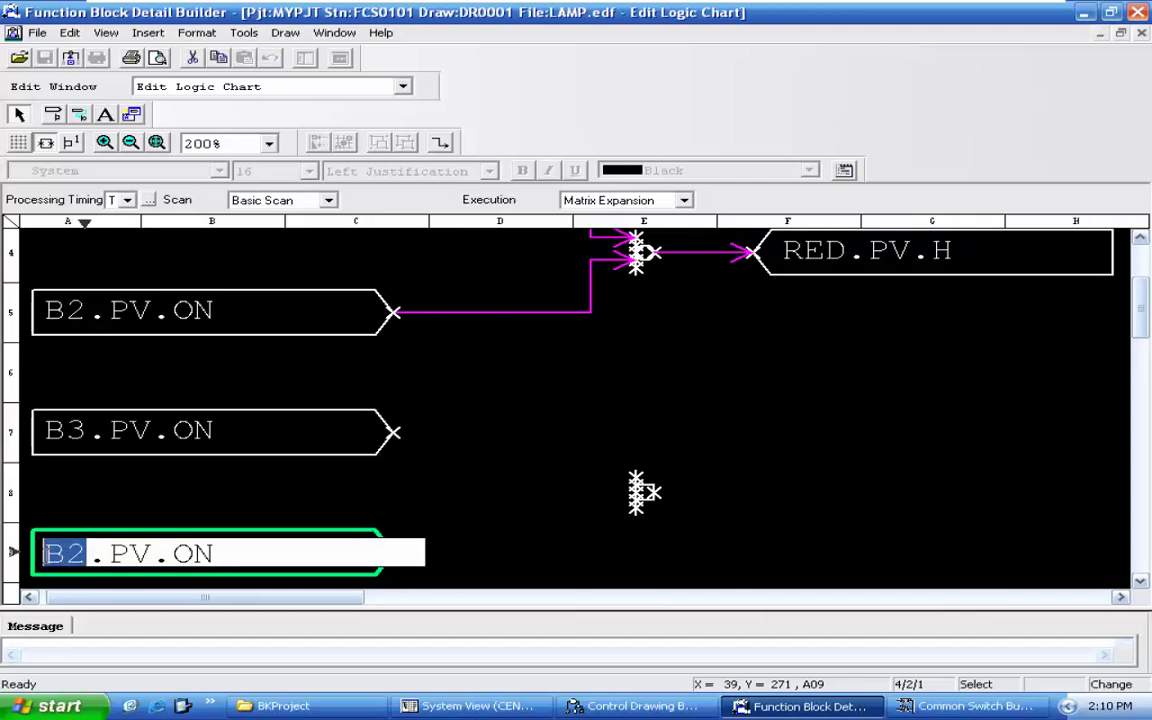
{"action": "type", "text": "RED"}
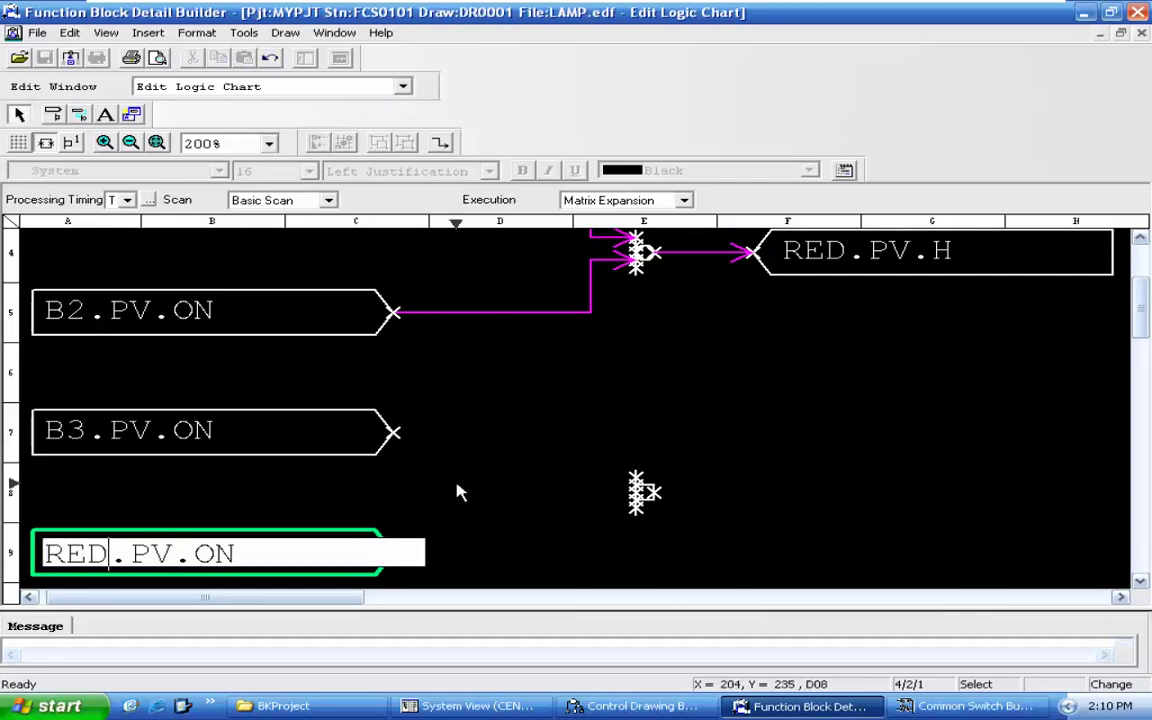
{"action": "key", "text": "Return"}
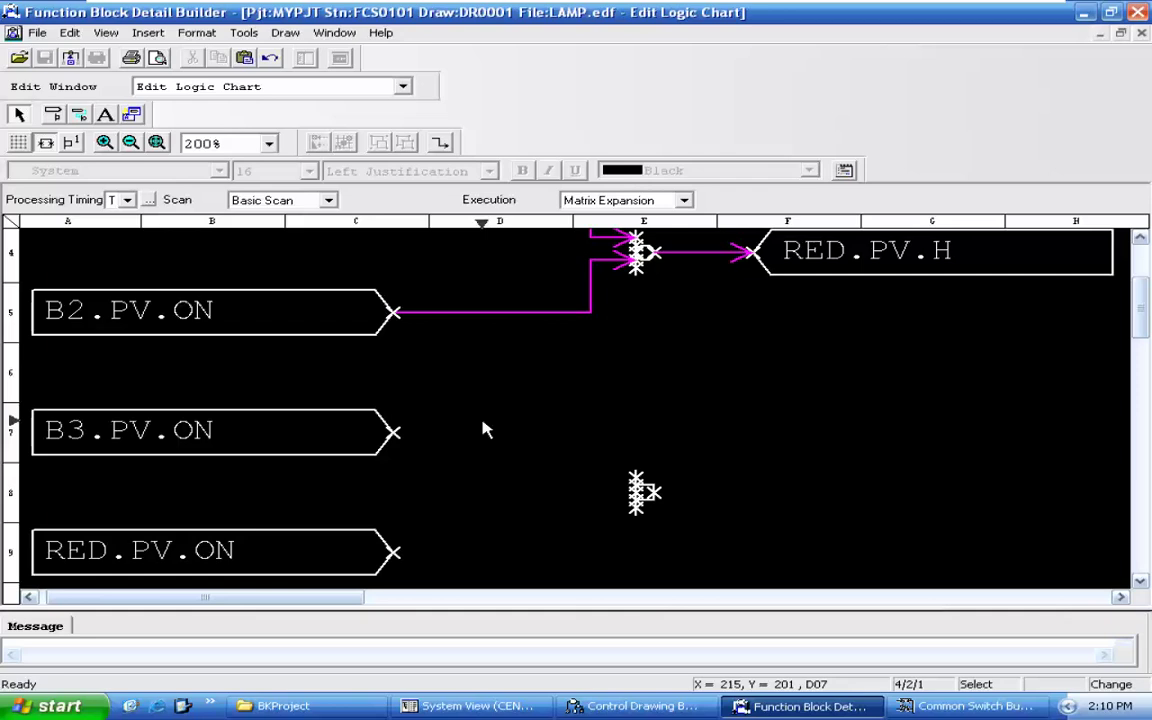
Step: Wire the B3.PV.ON and RED.PV.ON input elements to separate inputs of the AND element, and return to selection mode
{"action": "right_click", "coordinate": [743, 400]}
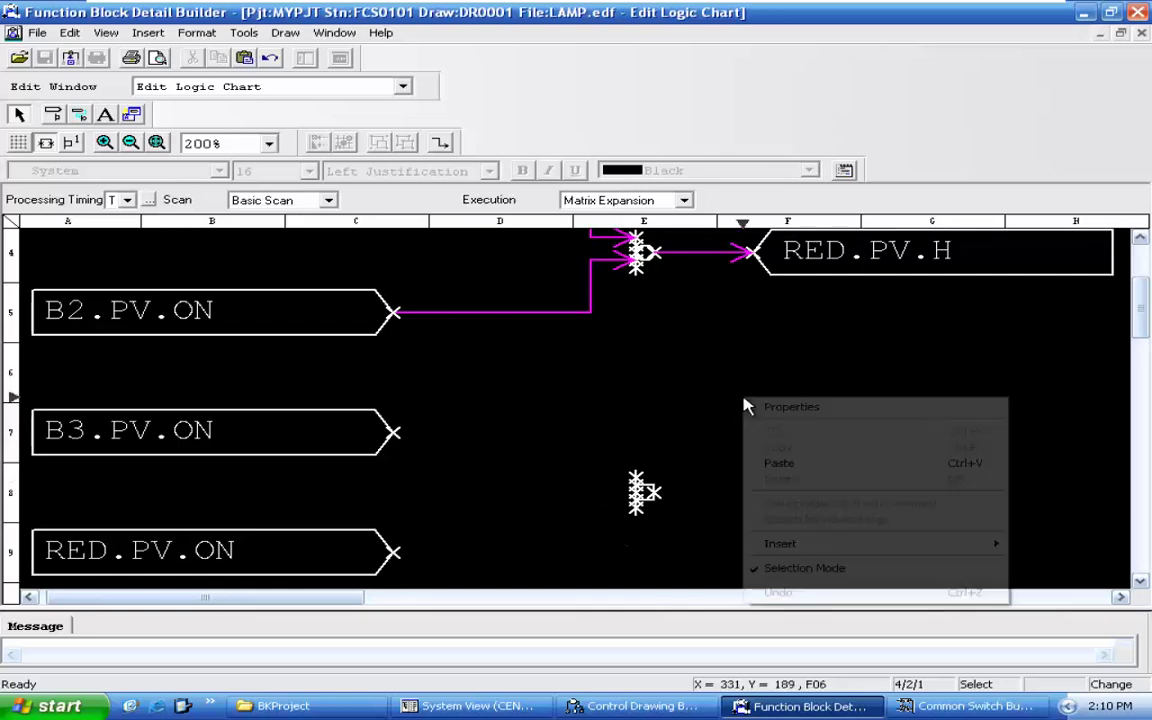
{"action": "mouse_move", "coordinate": [908, 544]}
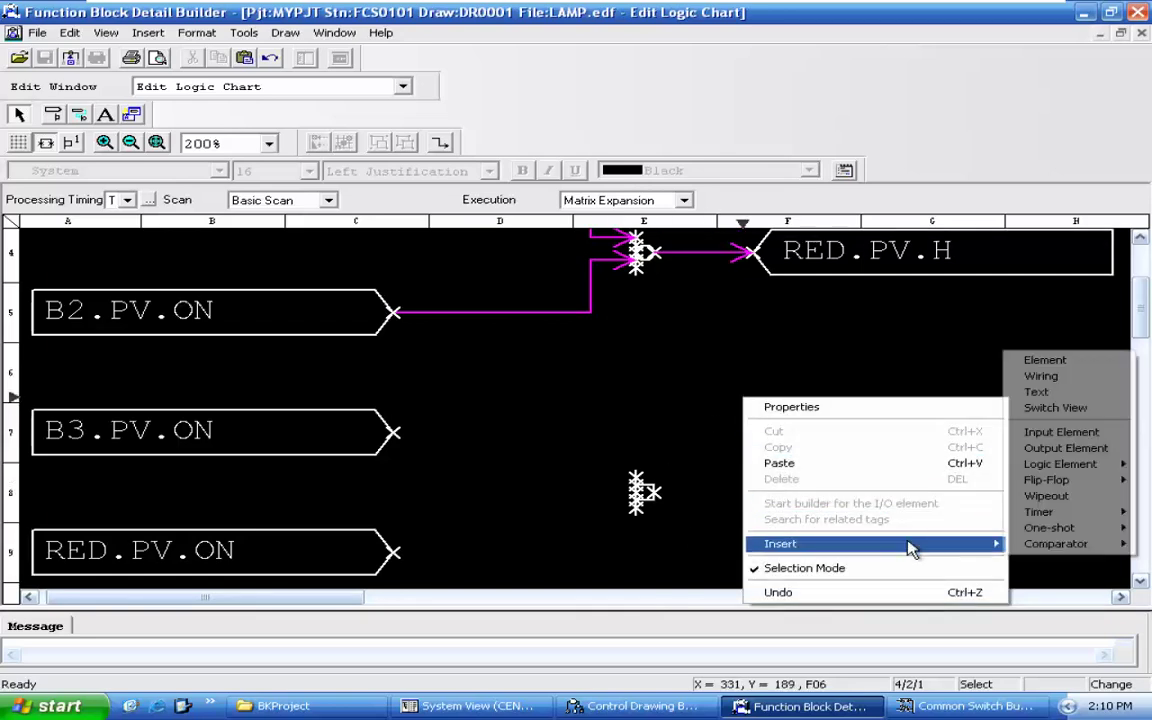
{"action": "left_click", "coordinate": [1041, 376]}
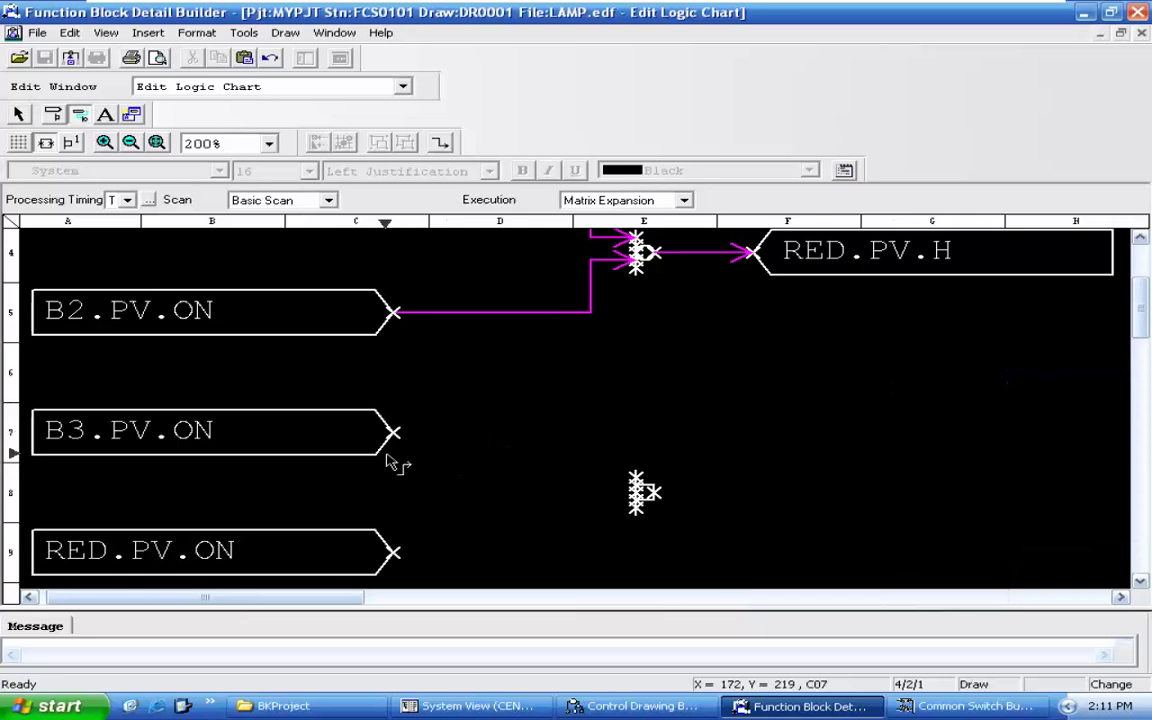
{"action": "left_click", "coordinate": [395, 433]}
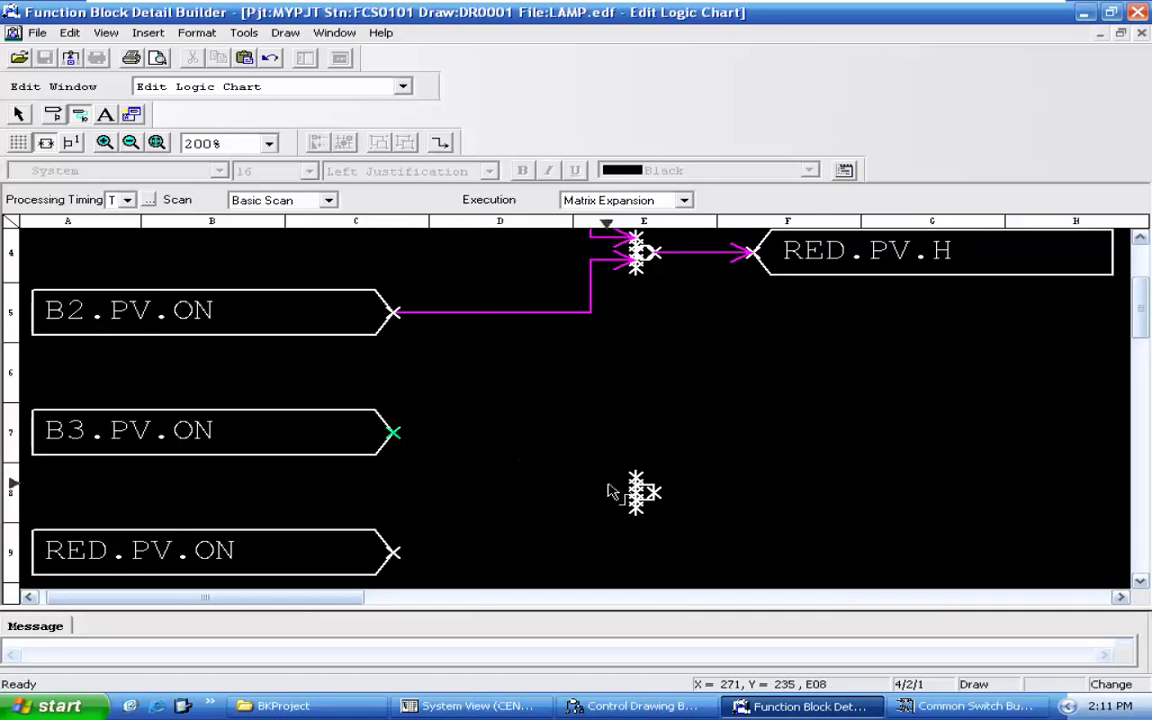
{"action": "left_click", "coordinate": [638, 489]}
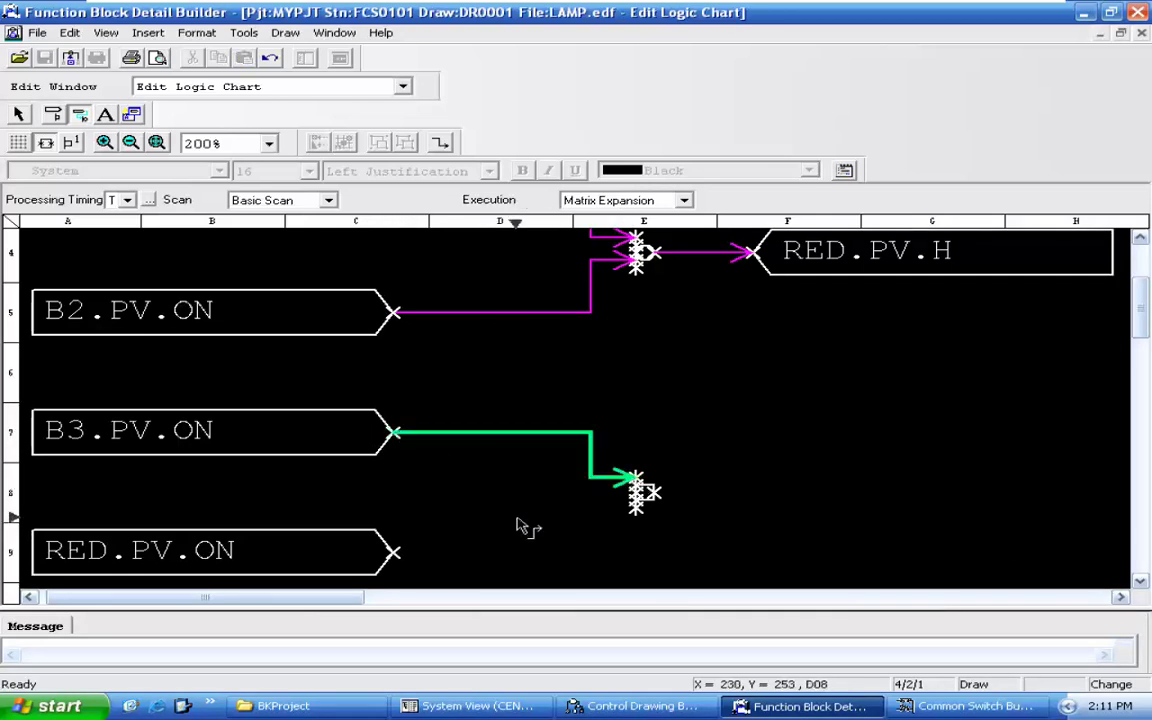
{"action": "left_click", "coordinate": [393, 552]}
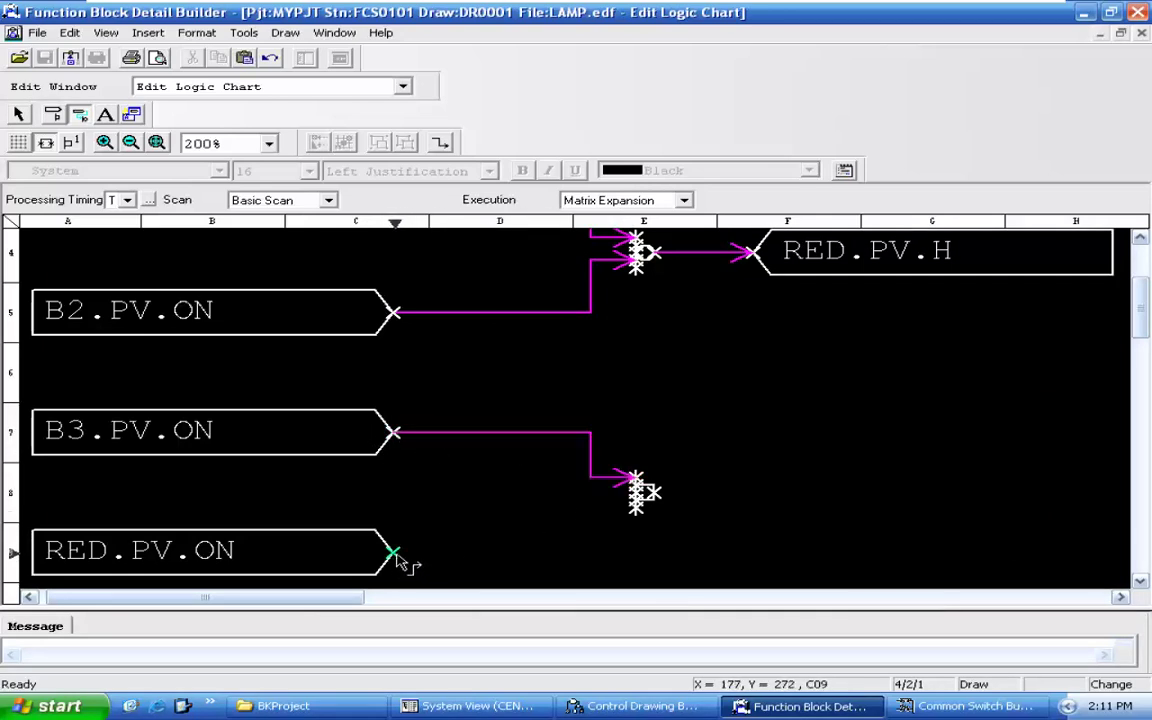
{"action": "left_click", "coordinate": [635, 496]}
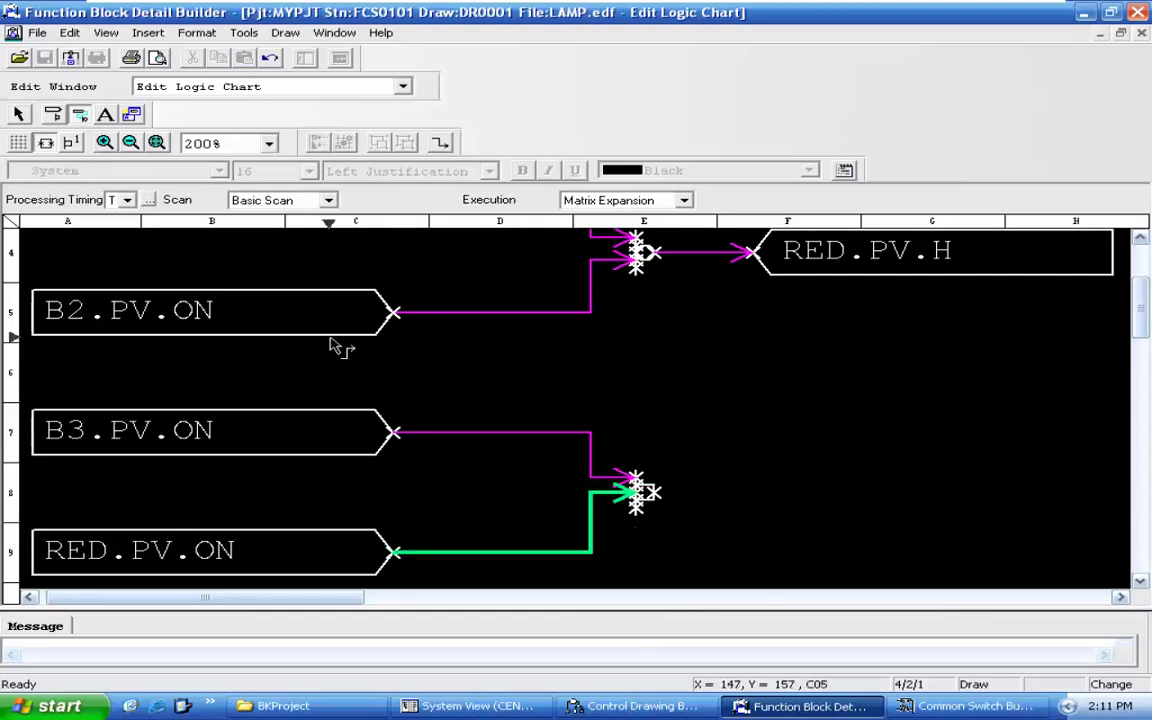
{"action": "left_click", "coordinate": [18, 113]}
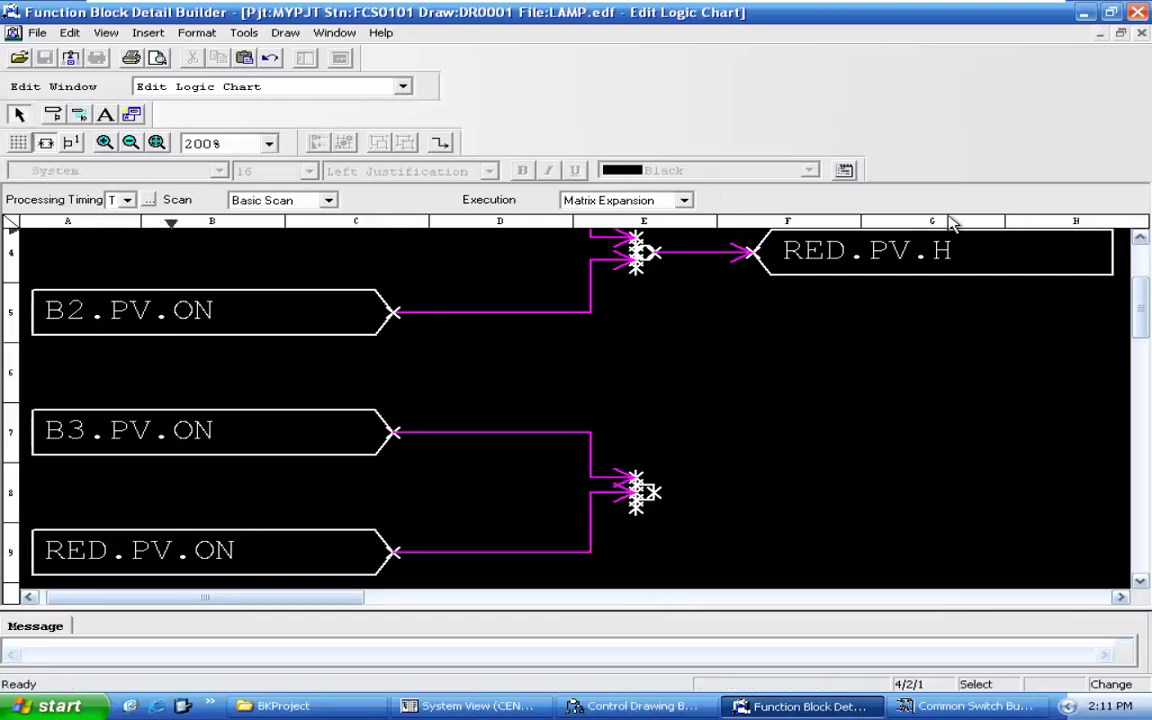
Step: Copy the RED.PV.H output element into row 8, beside the AND element, and align it under the original
{"action": "left_click", "coordinate": [898, 258]}
{"action": "right_click", "coordinate": [952, 258]}
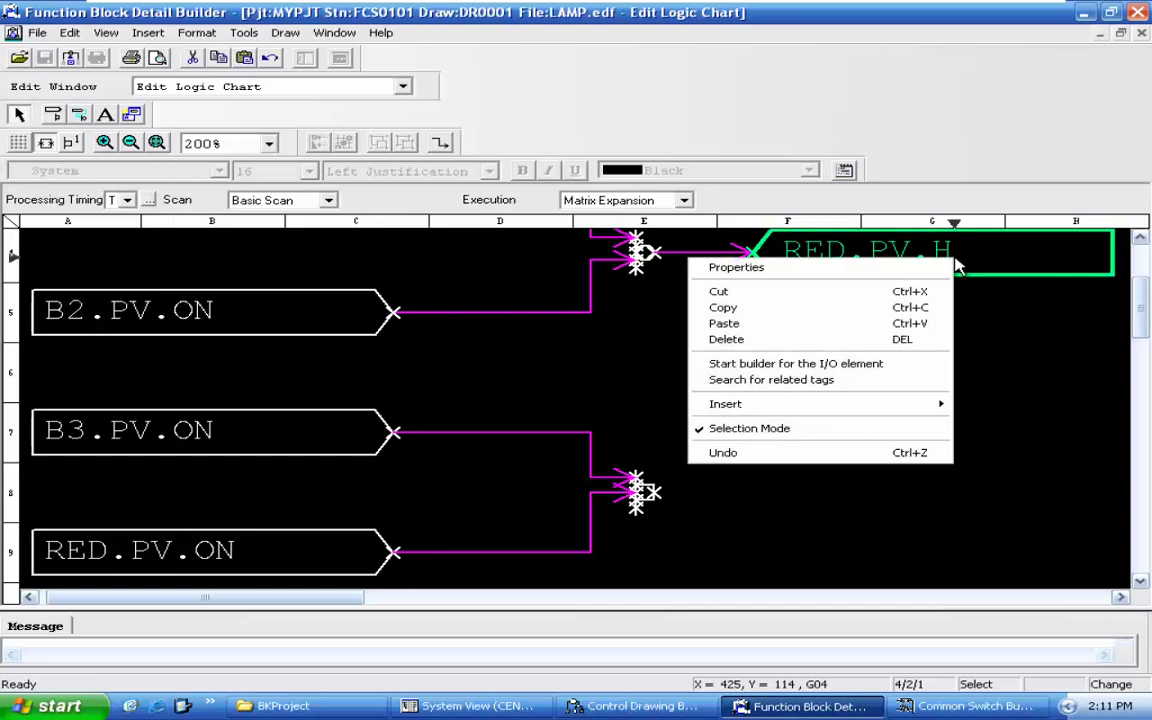
{"action": "left_click", "coordinate": [898, 309]}
{"action": "right_click", "coordinate": [916, 422]}
{"action": "left_click", "coordinate": [862, 486]}
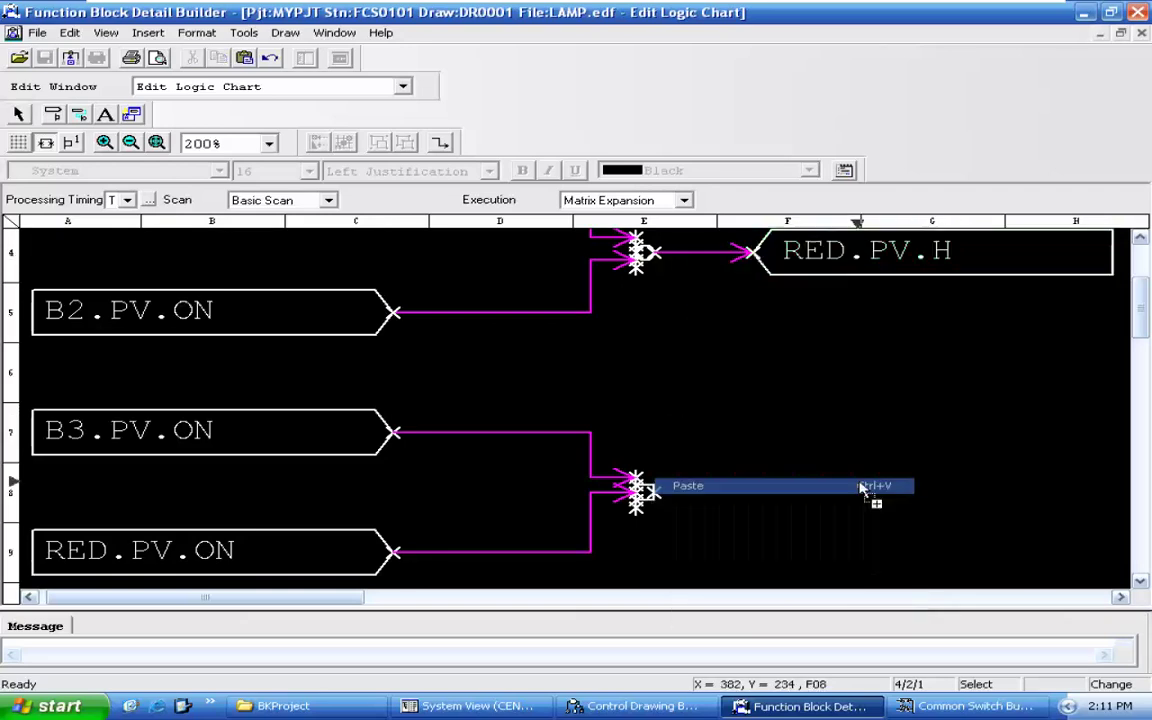
{"action": "left_click", "coordinate": [950, 500]}
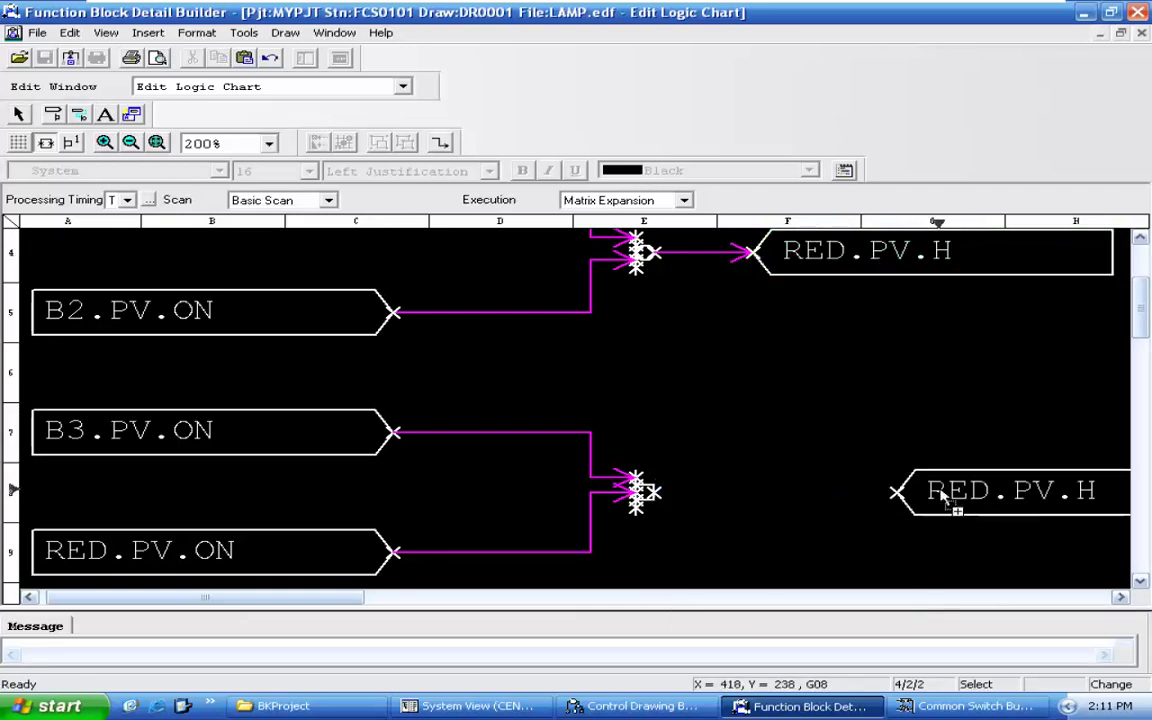
{"action": "left_click", "coordinate": [22, 117]}
{"action": "left_click_drag", "start_coordinate": [944, 486], "coordinate": [772, 503]}
Step: Change the copied output element in row 8 to GREEN.PV.H
{"action": "double_click", "coordinate": [838, 491]}
{"action": "type", "text": "GREE"}
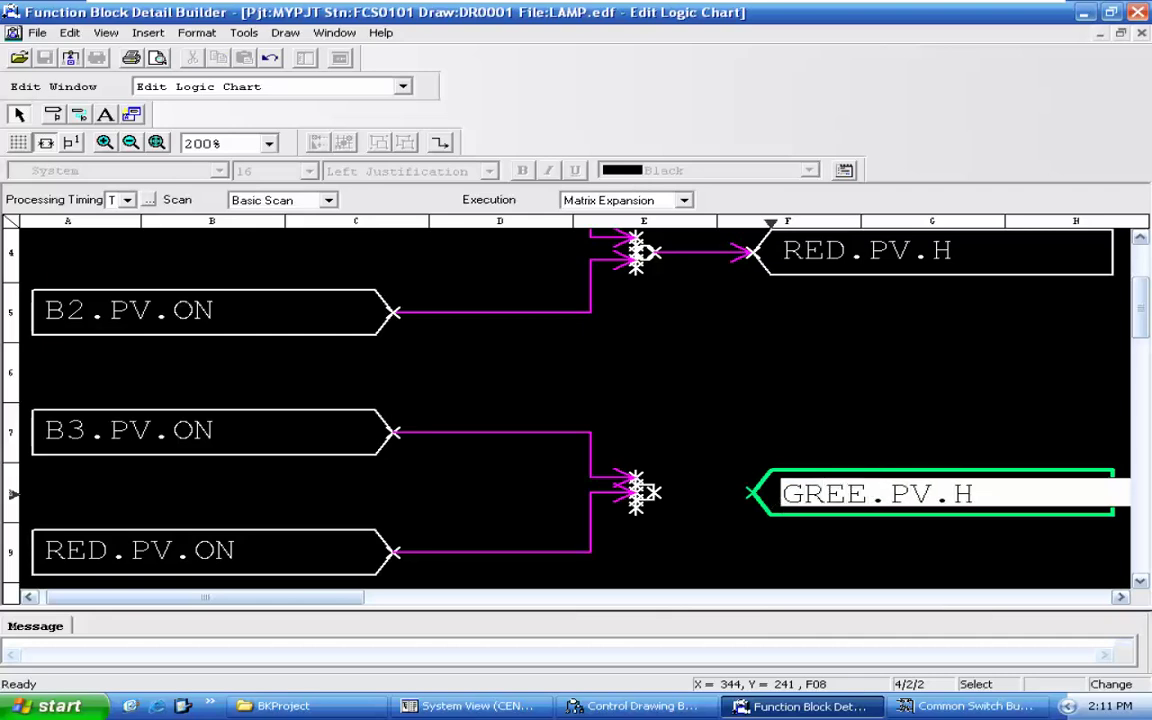
{"action": "type", "text": "N"}
{"action": "key", "text": "Return"}
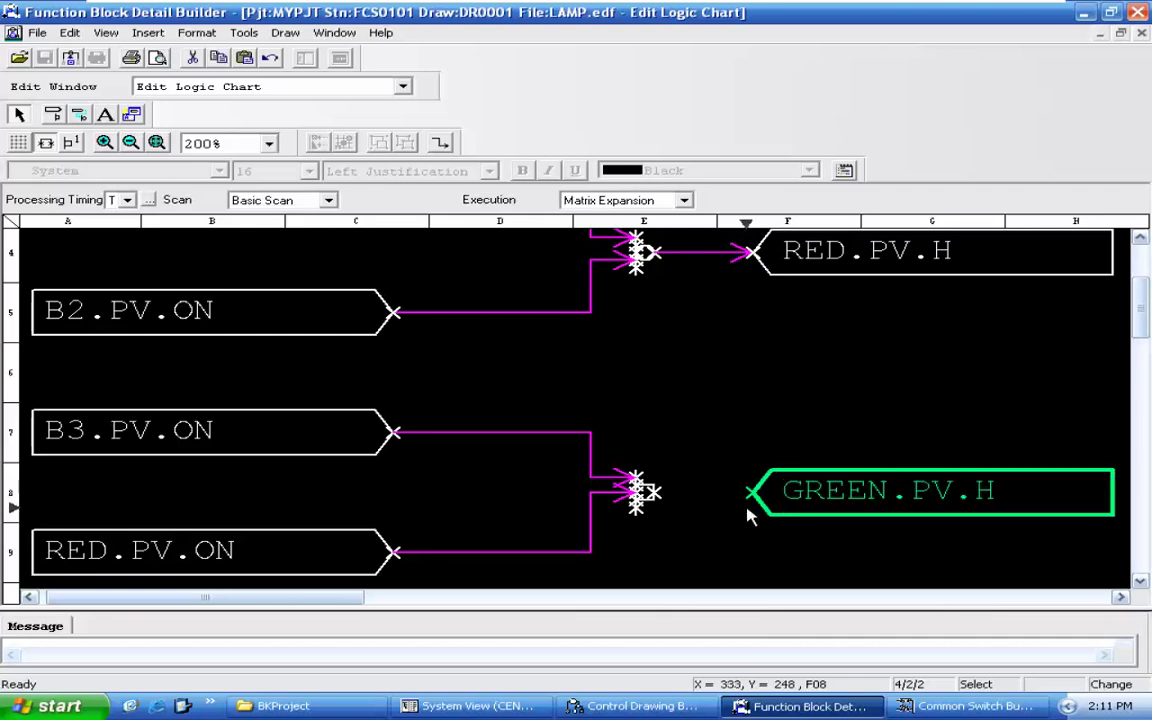
Step: Wire the output of the AND element in row 8 to the GREEN.PV.H output element
{"action": "right_click", "coordinate": [728, 383]}
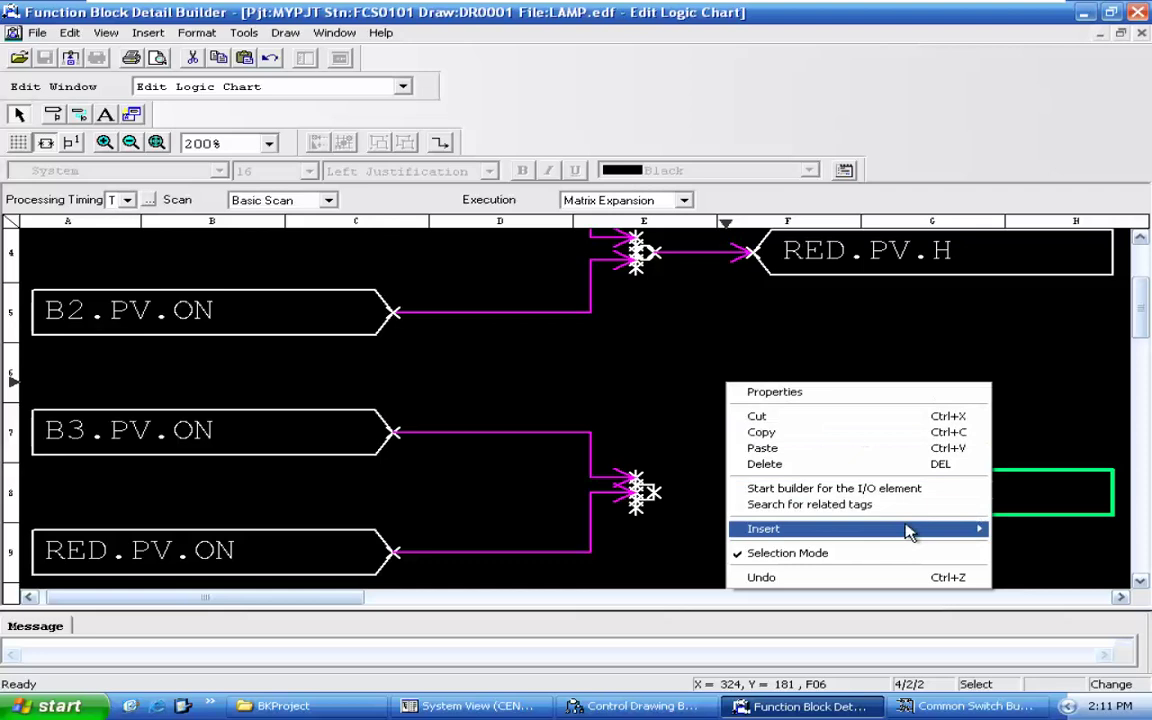
{"action": "mouse_move", "coordinate": [910, 530]}
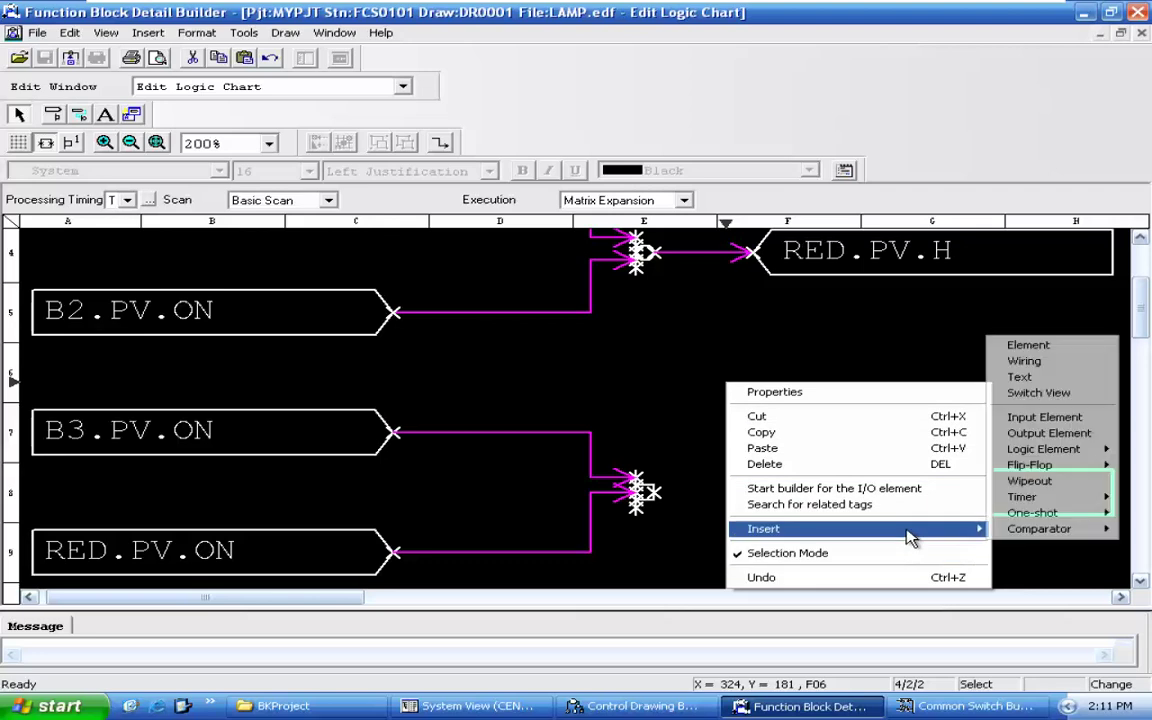
{"action": "left_click", "coordinate": [1028, 361]}
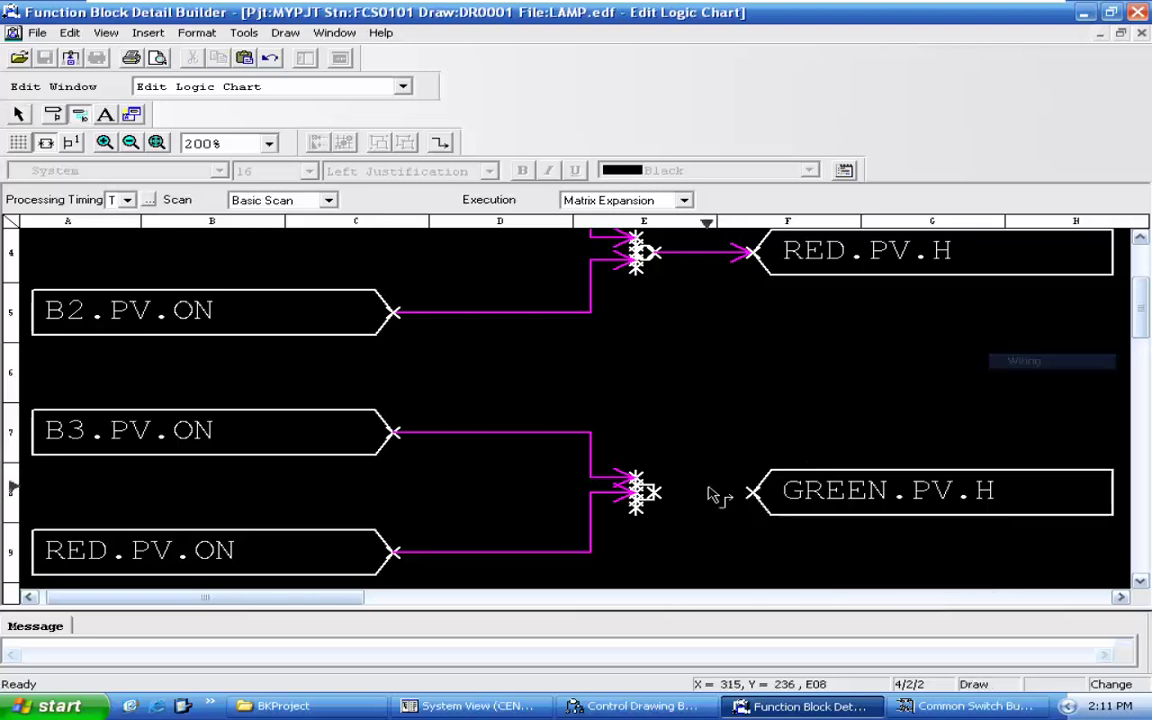
{"action": "left_click", "coordinate": [651, 491]}
{"action": "left_click", "coordinate": [753, 496]}
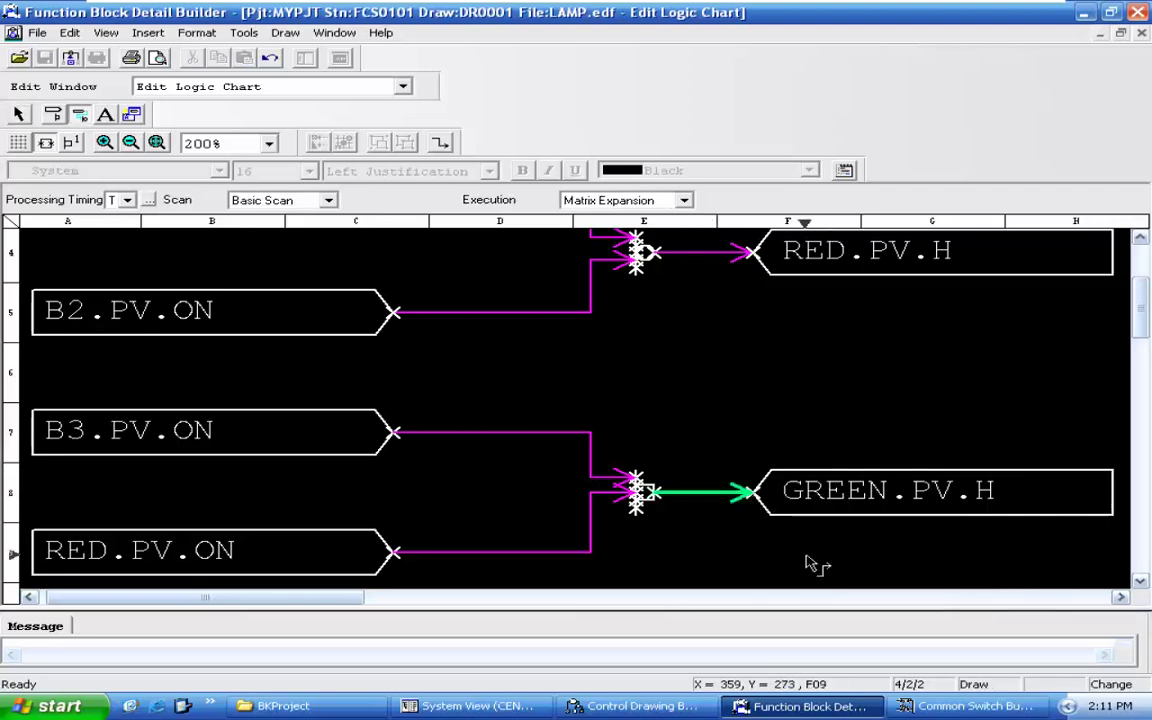
Step: Update the LAMP logic chart file and close the Function Block Detail Builder
{"action": "left_click", "coordinate": [936, 710]}
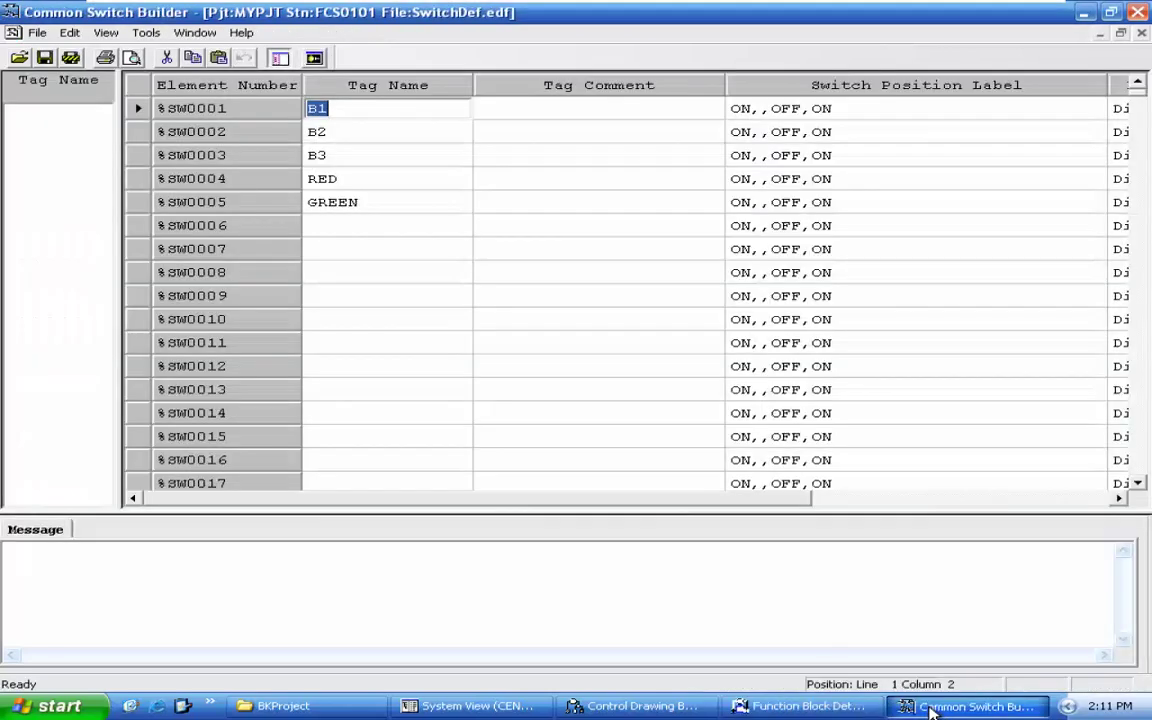
{"action": "left_click", "coordinate": [928, 710]}
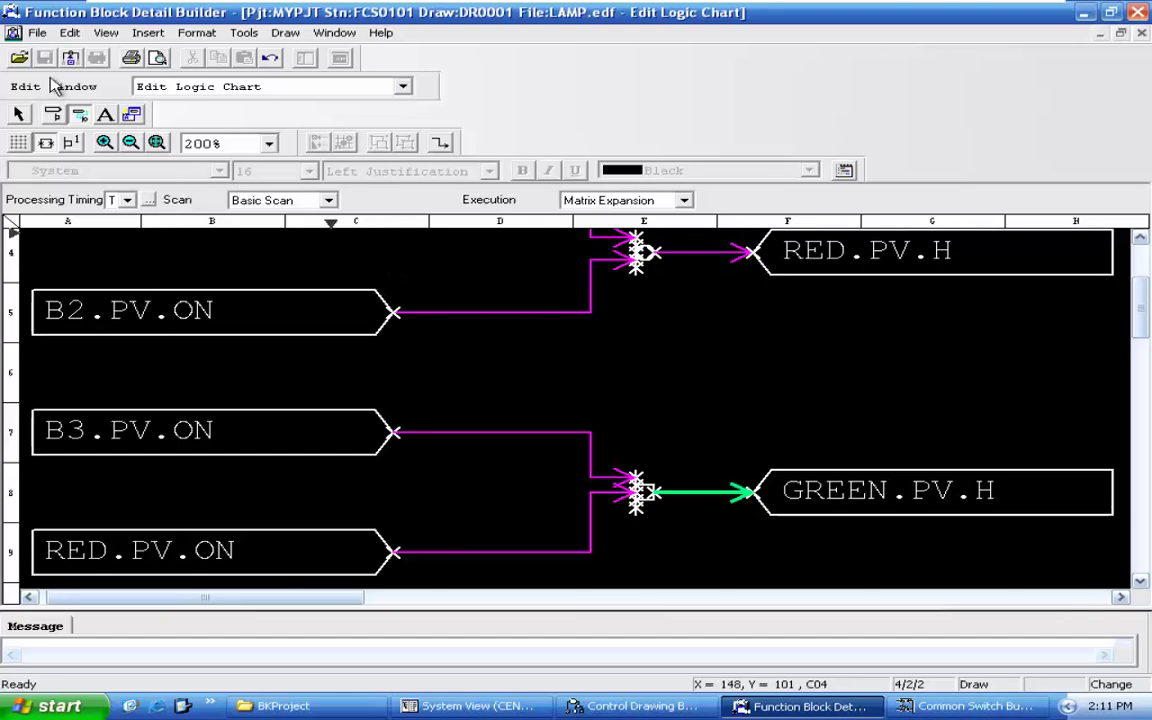
{"action": "left_click", "coordinate": [268, 144]}
{"action": "left_click", "coordinate": [205, 180]}
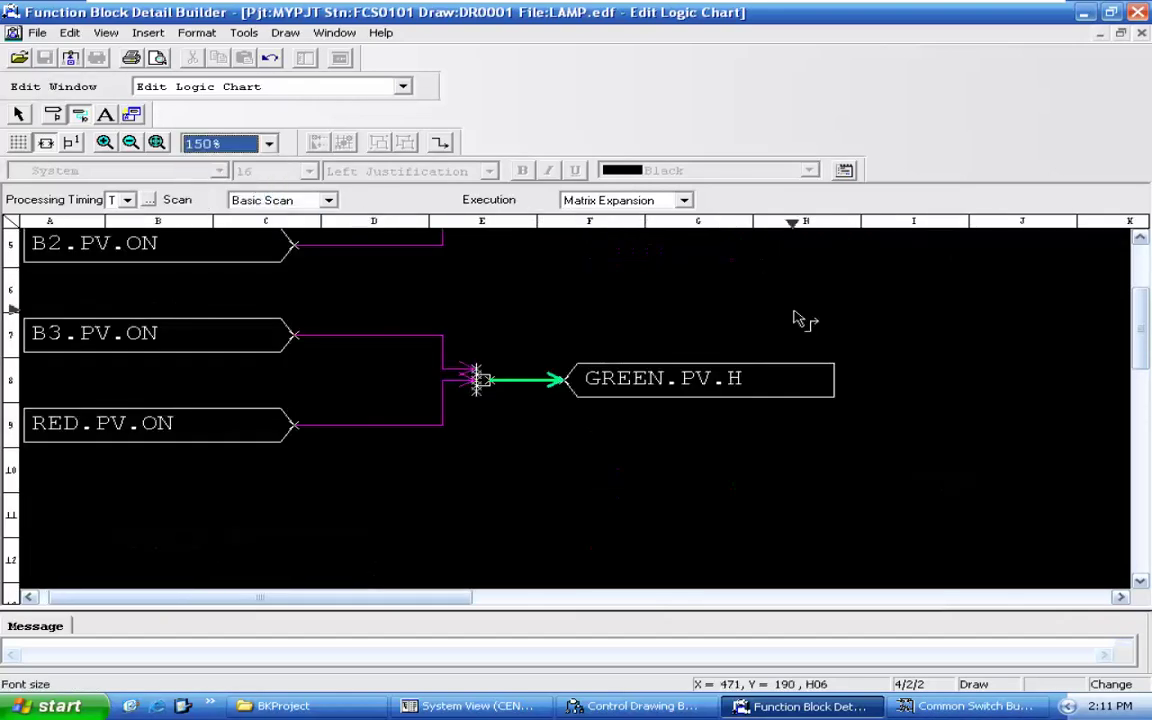
{"action": "scroll", "coordinate": [1141, 300], "scroll_direction": "up", "scroll_amount": 2}
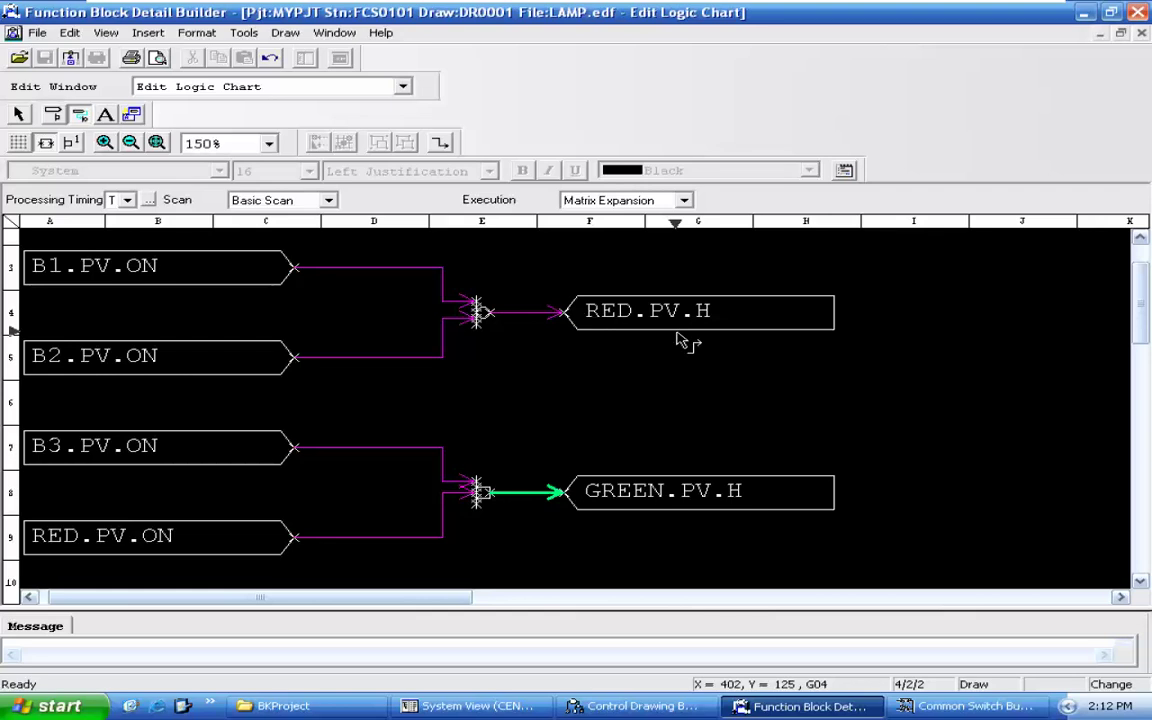
{"action": "left_click", "coordinate": [37, 32]}
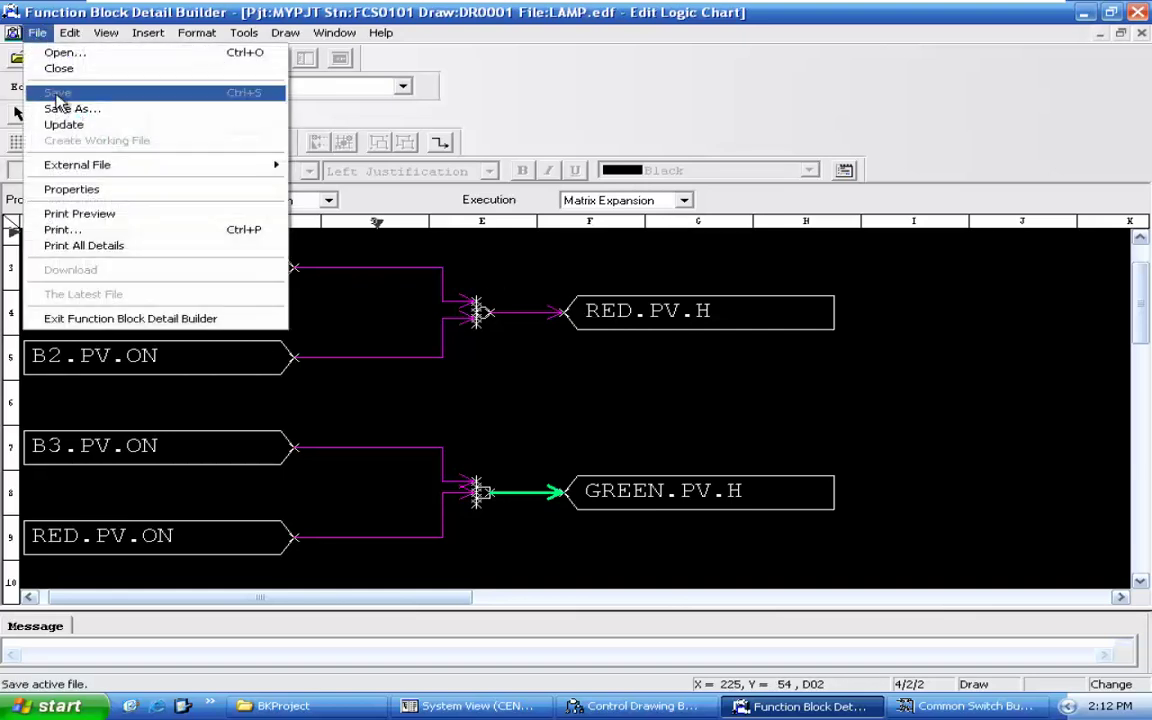
{"action": "left_click", "coordinate": [70, 124]}
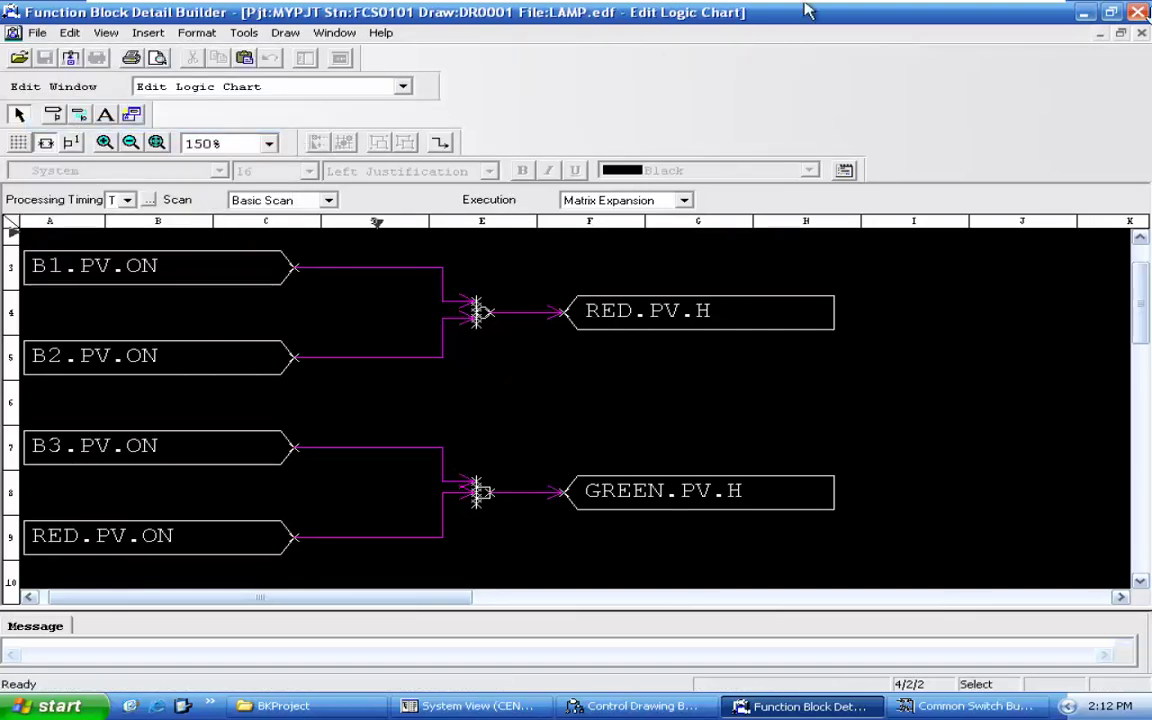
{"action": "left_click", "coordinate": [1138, 12]}
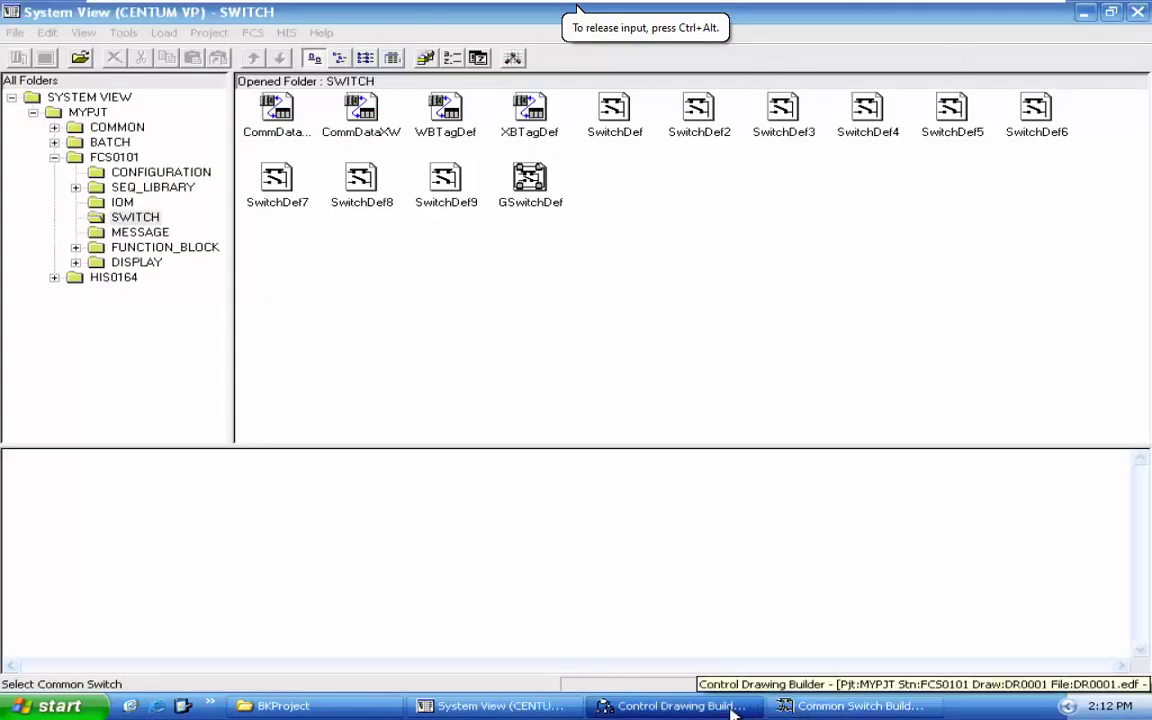
Step: Save control drawing DR0001, and close both the Control Drawing Builder and the Common Switch Builder
{"action": "left_click", "coordinate": [733, 708]}
{"action": "left_click", "coordinate": [37, 32]}
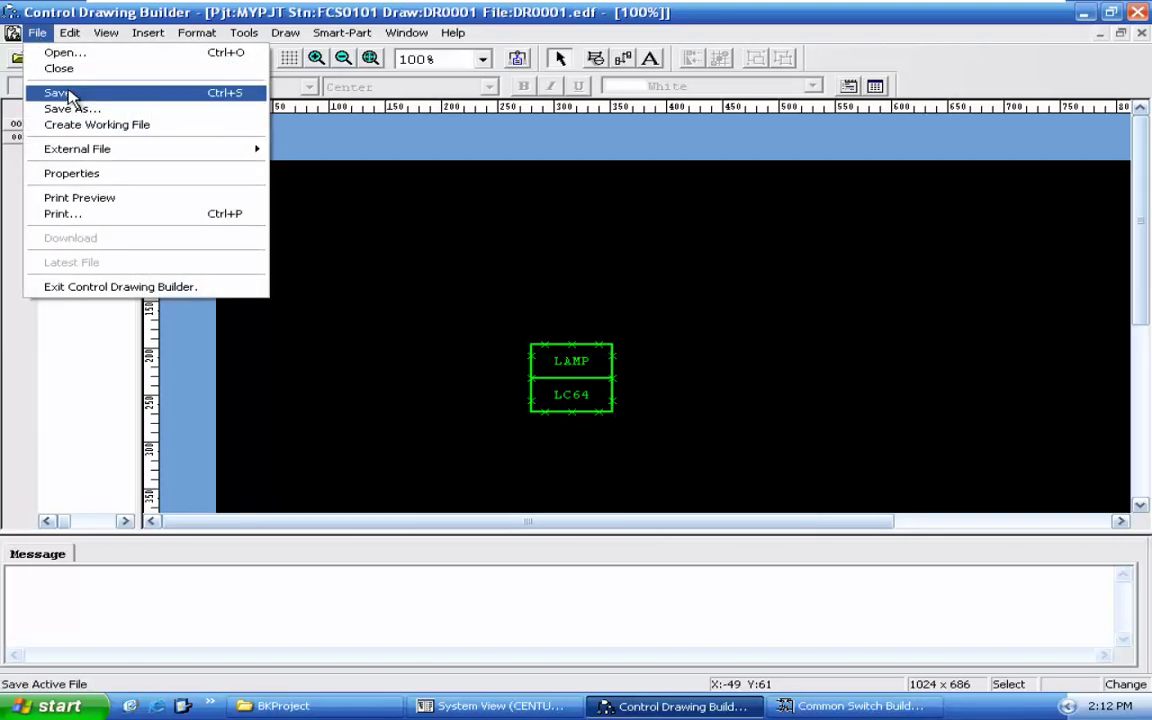
{"action": "left_click", "coordinate": [58, 92]}
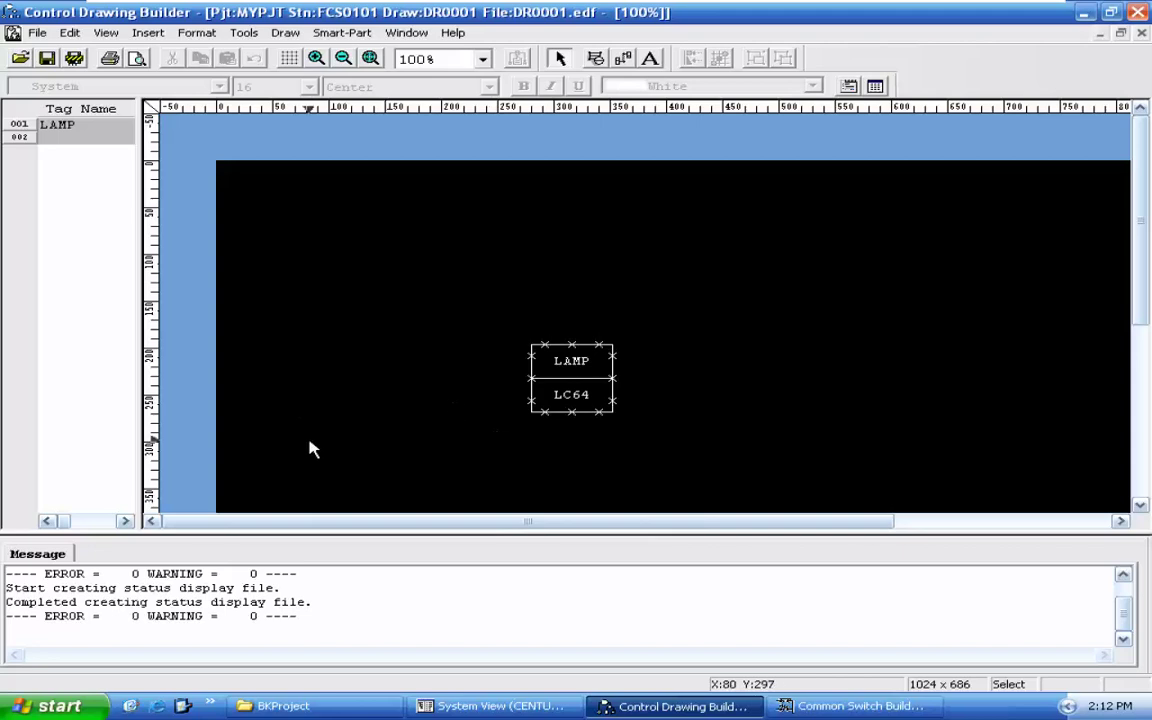
{"action": "left_click", "coordinate": [1138, 12]}
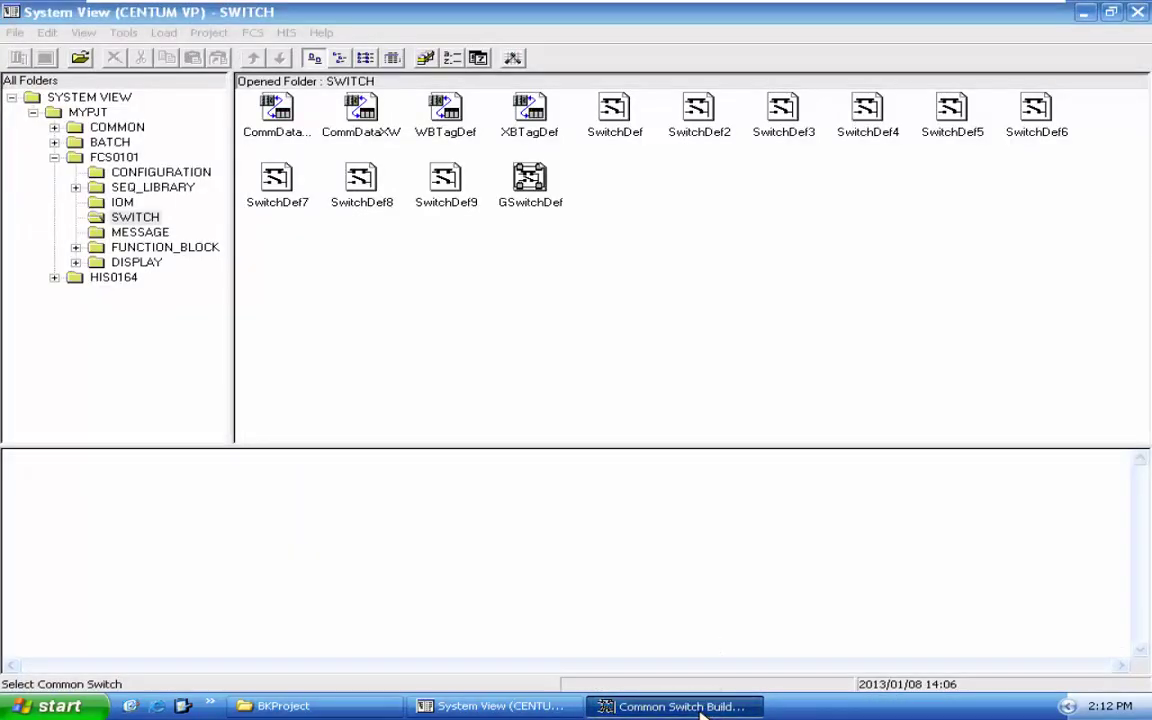
{"action": "left_click", "coordinate": [680, 706]}
{"action": "left_click", "coordinate": [1138, 12]}
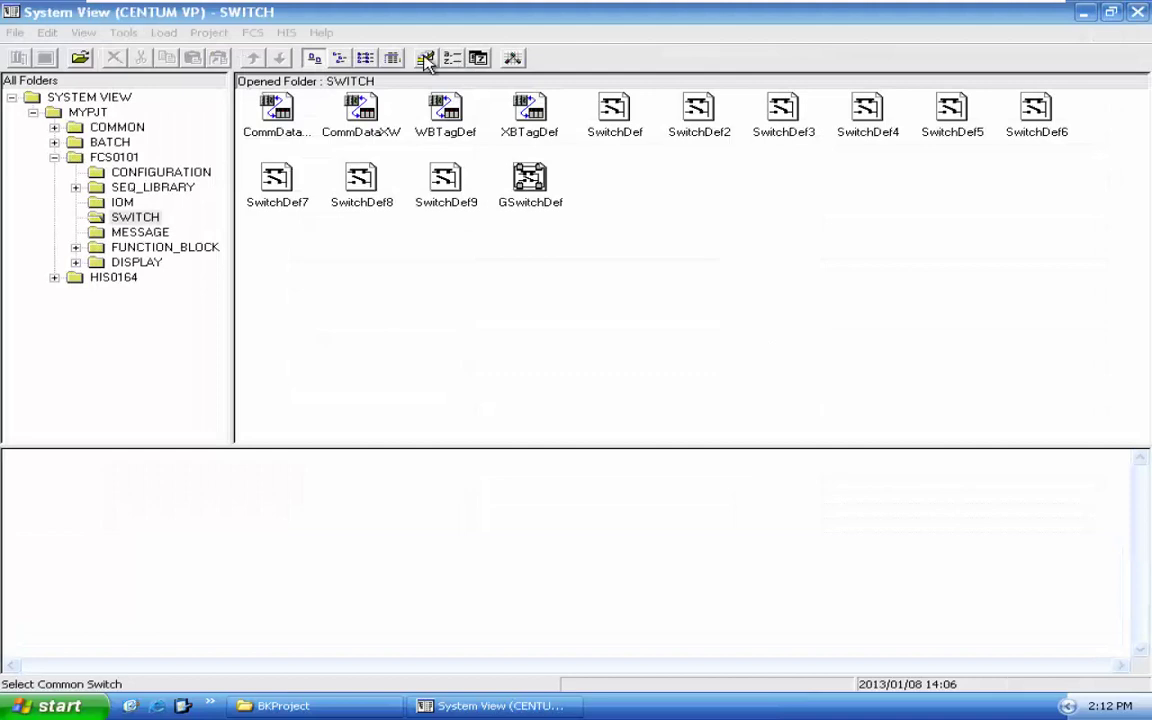
Step: Start the test function for station FCS0101 in virtual test mode on HIS0164, without connecting to other PCs
{"action": "left_click", "coordinate": [114, 160]}
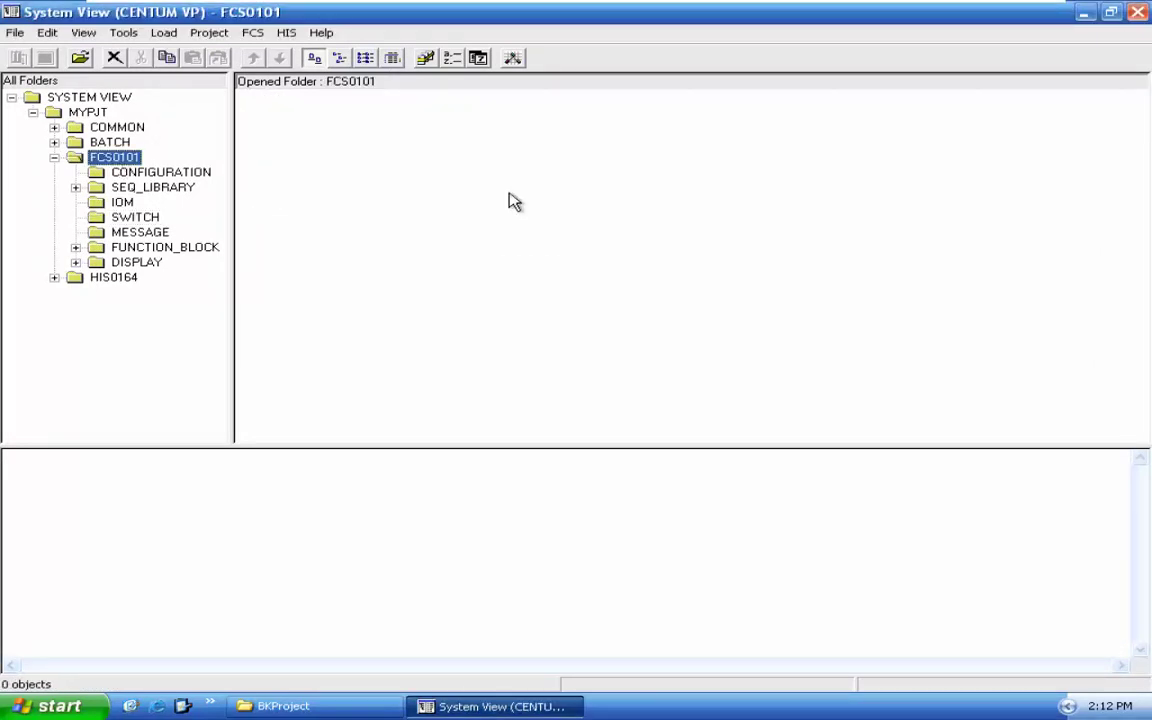
{"action": "left_click", "coordinate": [252, 32]}
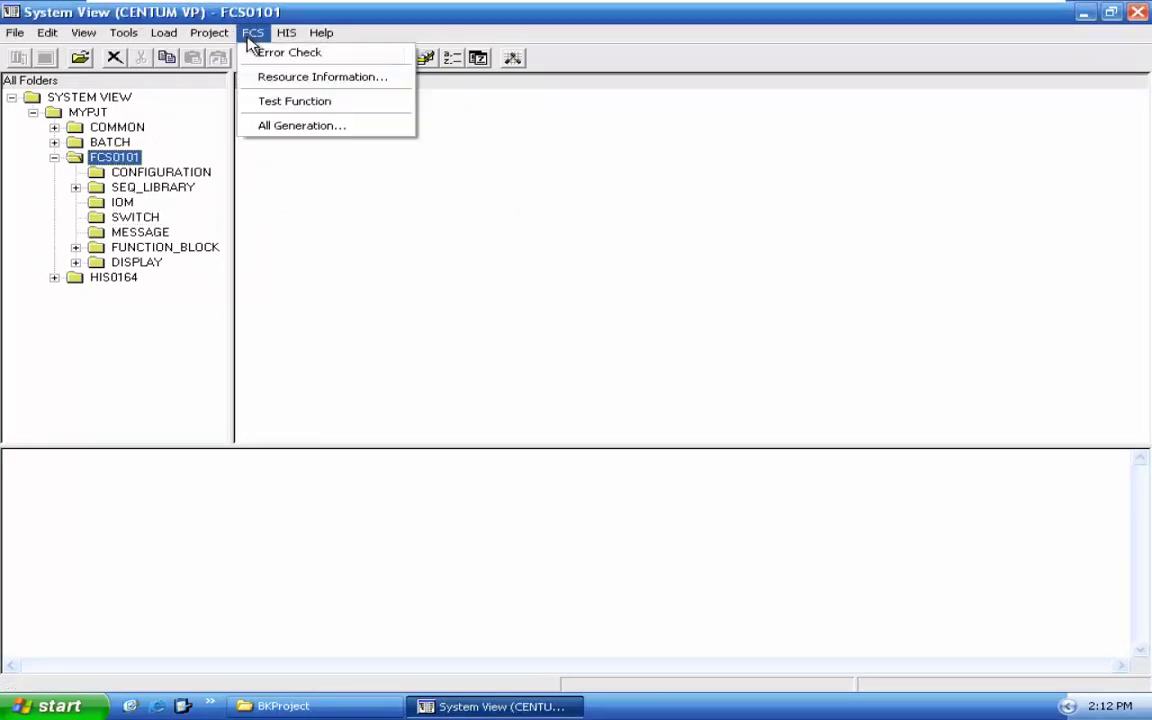
{"action": "left_click", "coordinate": [284, 106]}
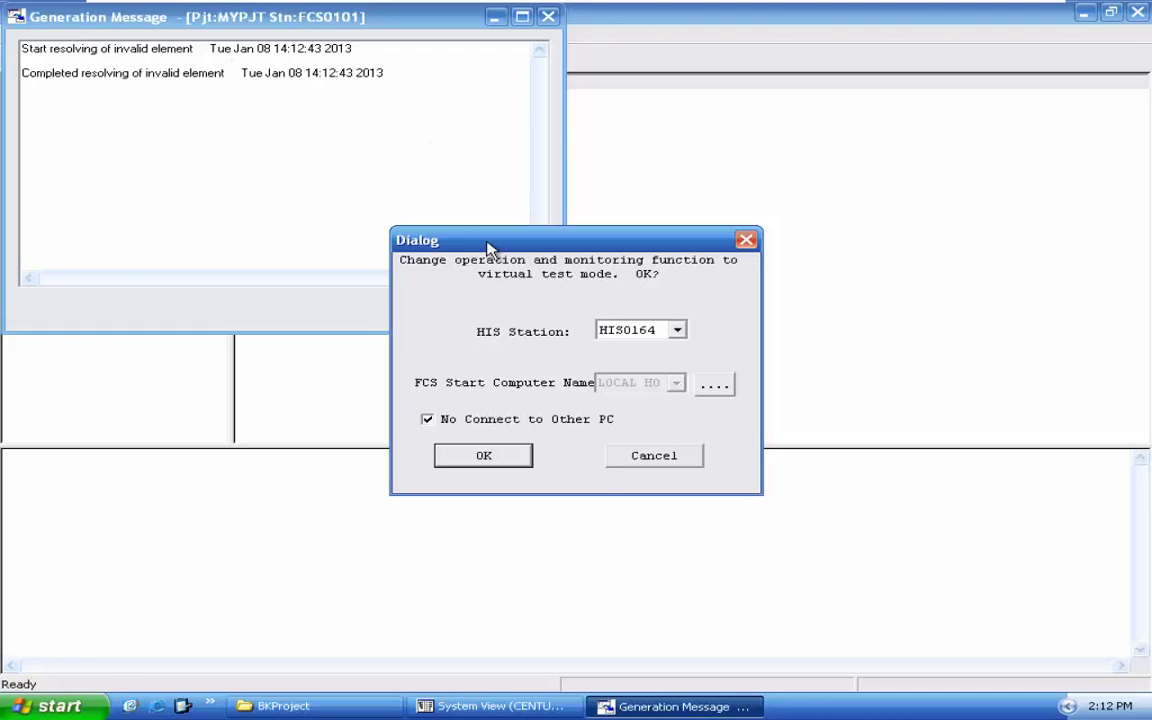
{"action": "left_click", "coordinate": [494, 450]}
Step: Move the Generation Message window aside, minimize the Test Function window and bring System View to the front
{"action": "left_click_drag", "start_coordinate": [410, 22], "coordinate": [786, 134]}
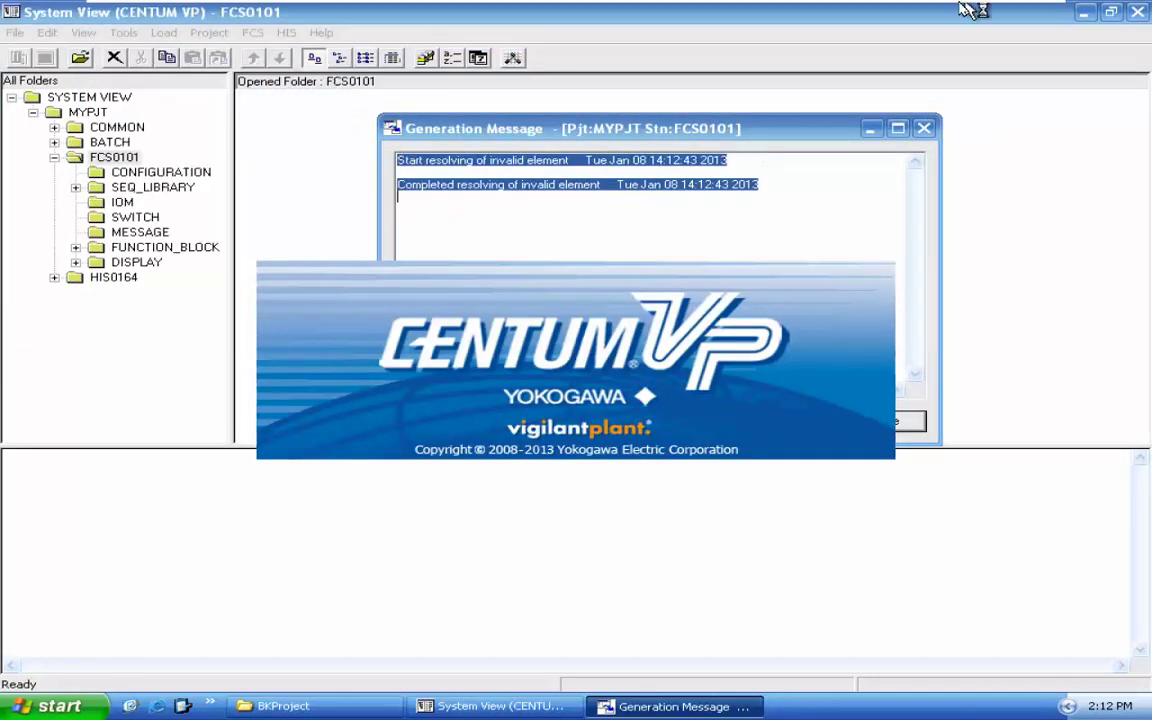
{"action": "mouse_move", "coordinate": [962, 10]}
{"action": "left_click", "coordinate": [1022, 13]}
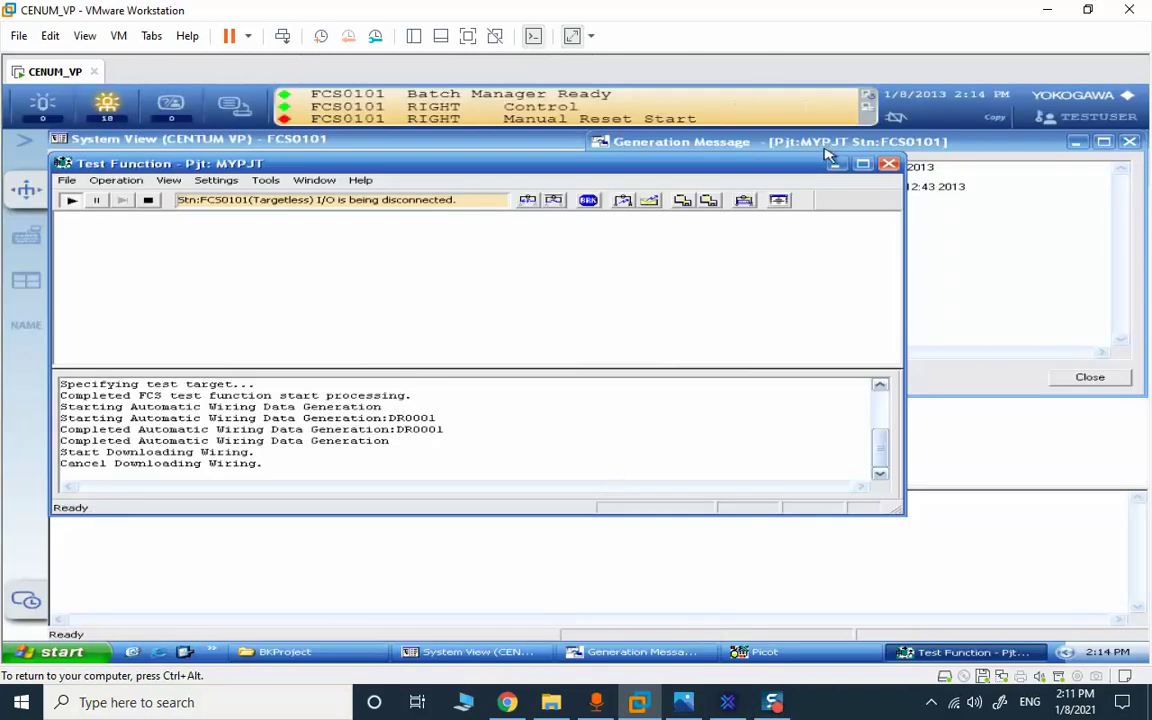
{"action": "left_click", "coordinate": [835, 164]}
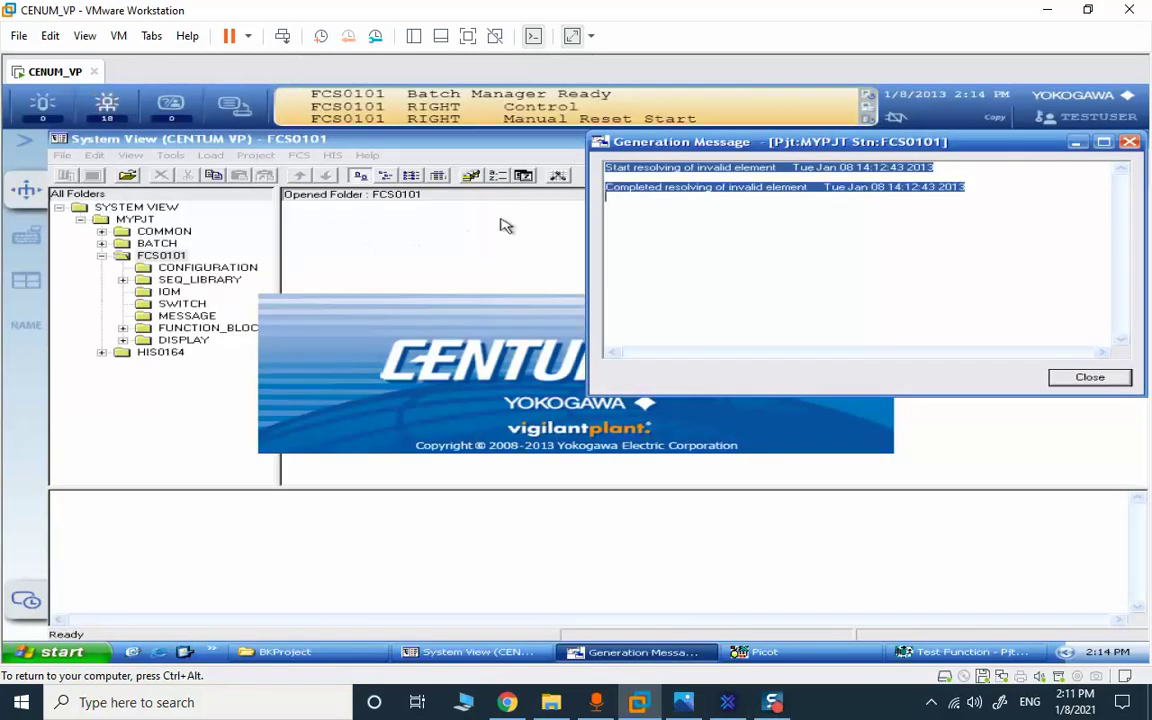
{"action": "left_click", "coordinate": [504, 227]}
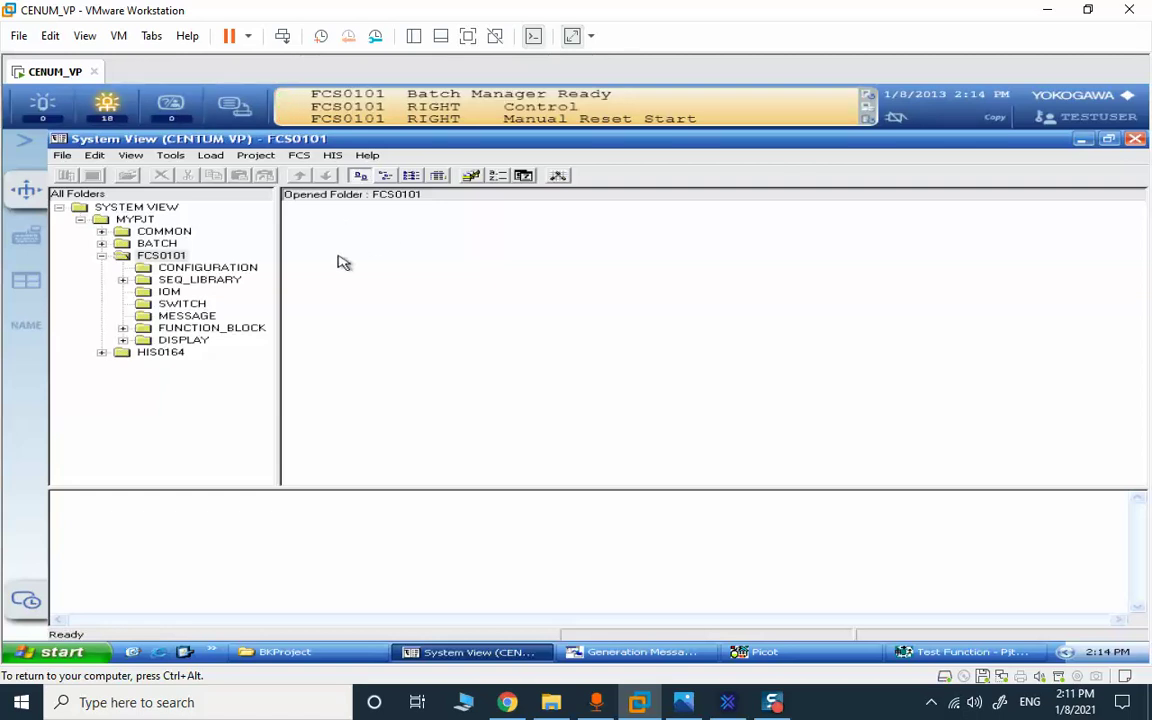
Step: Open the LAMP drawing window from %DR0001S010101 under FCS0101 in the plant hierarchy, and shift it aside
{"action": "left_click", "coordinate": [26, 188]}
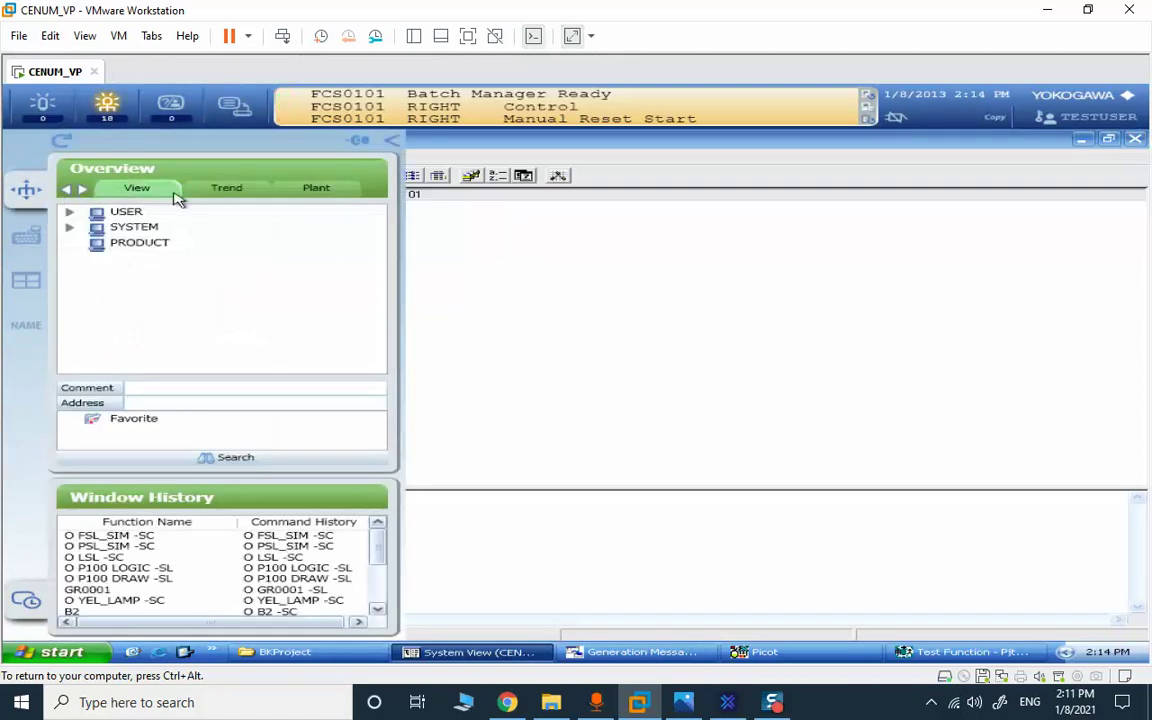
{"action": "left_click", "coordinate": [315, 188]}
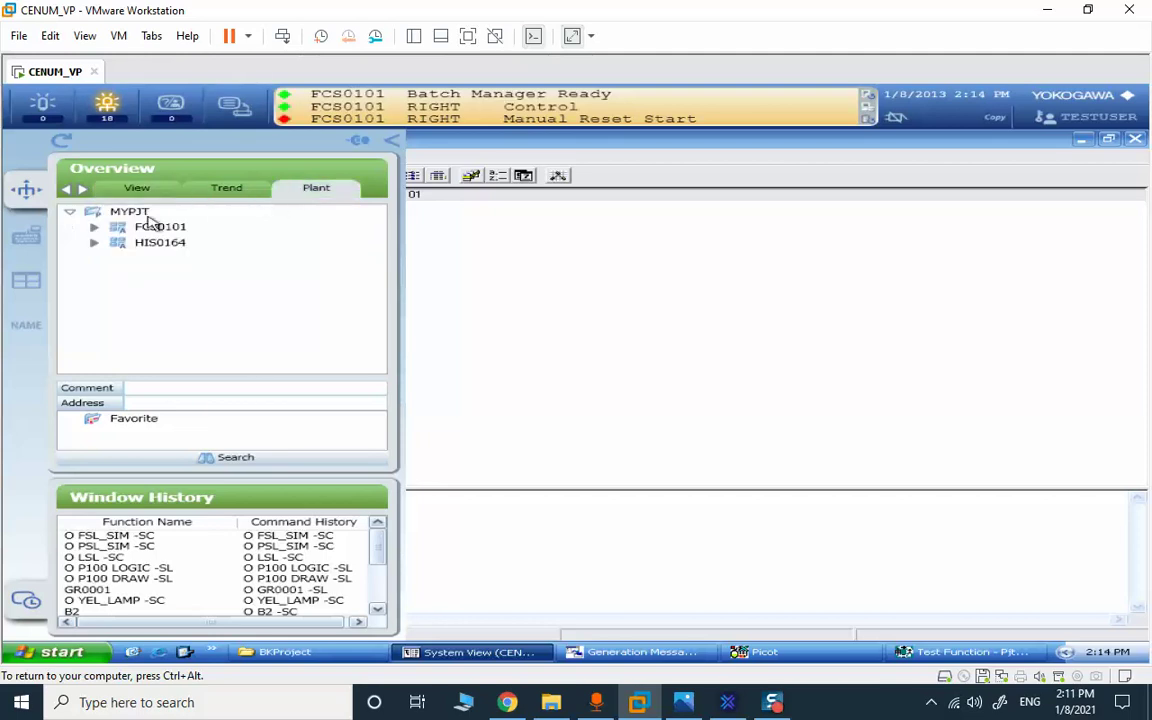
{"action": "left_click", "coordinate": [93, 228]}
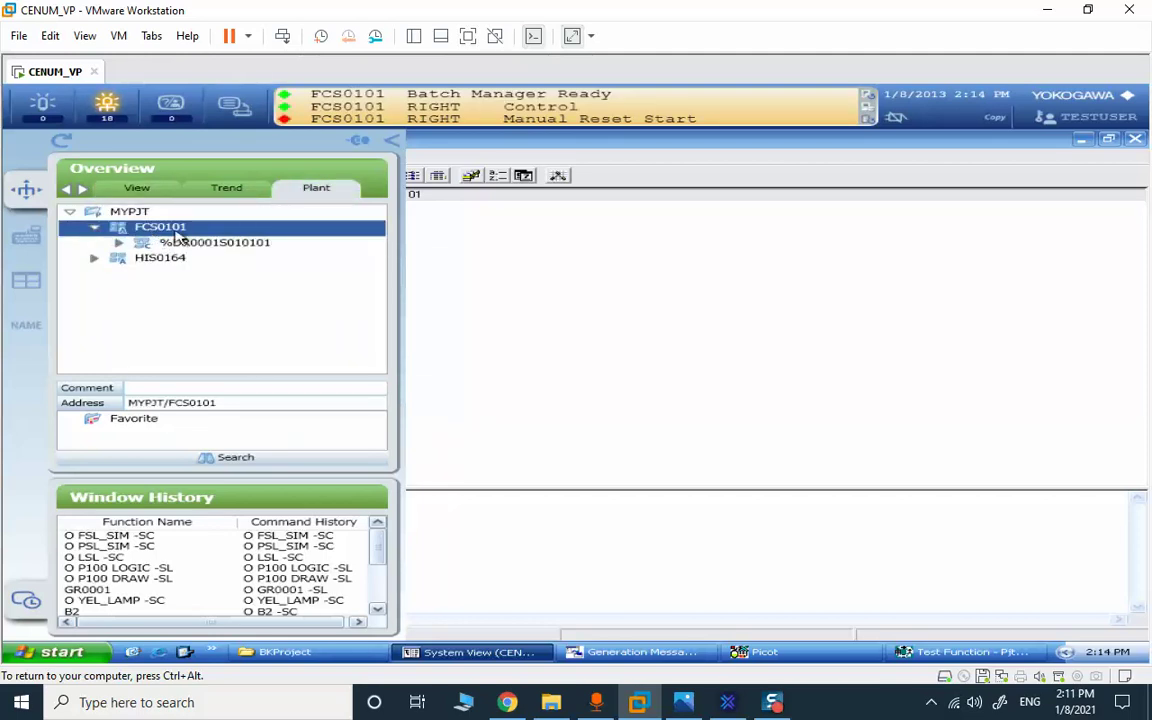
{"action": "double_click", "coordinate": [216, 244]}
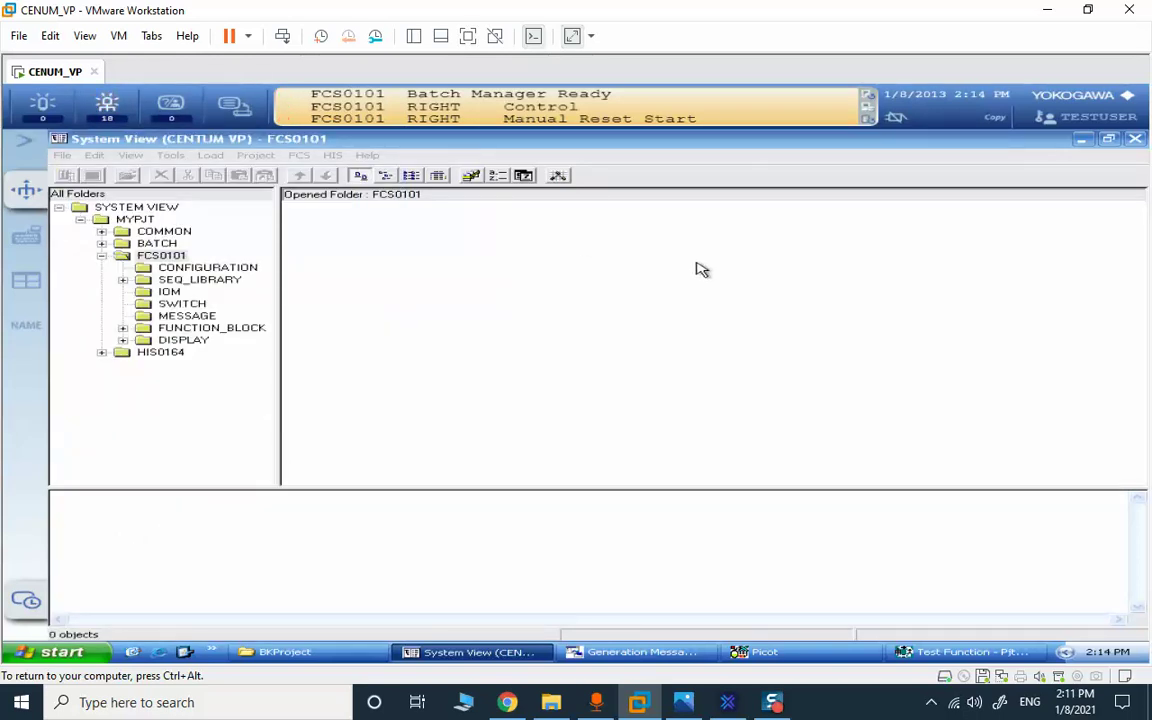
{"action": "left_click", "coordinate": [26, 189]}
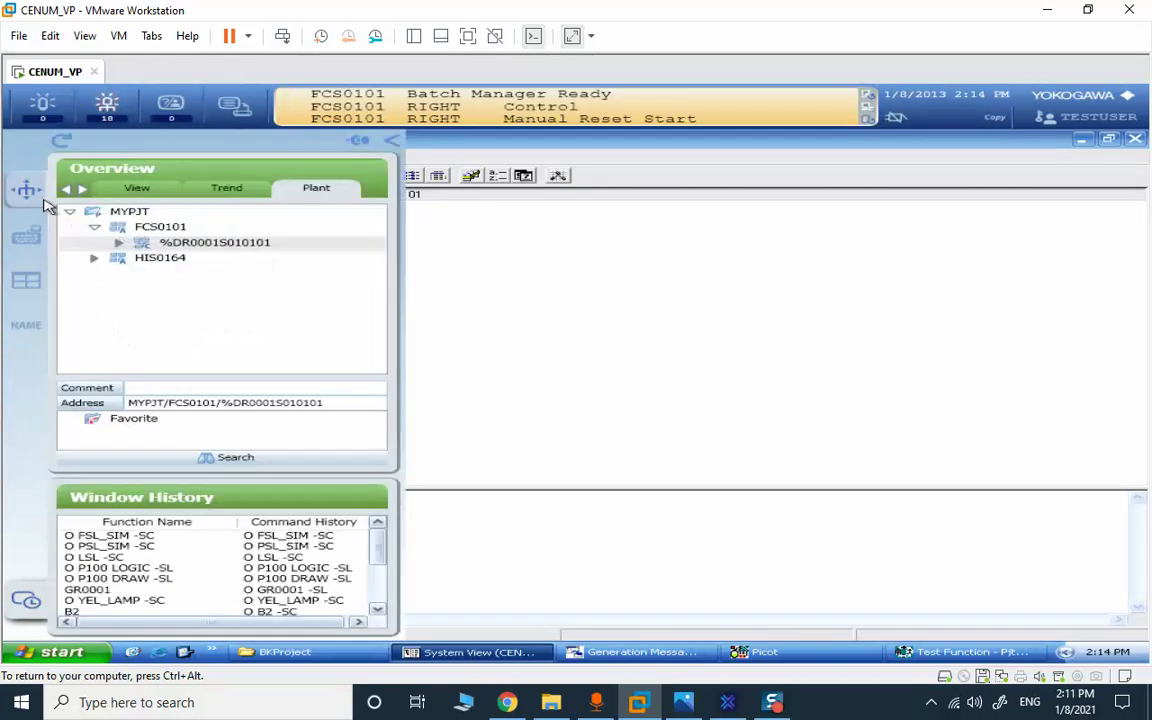
{"action": "left_click", "coordinate": [118, 244]}
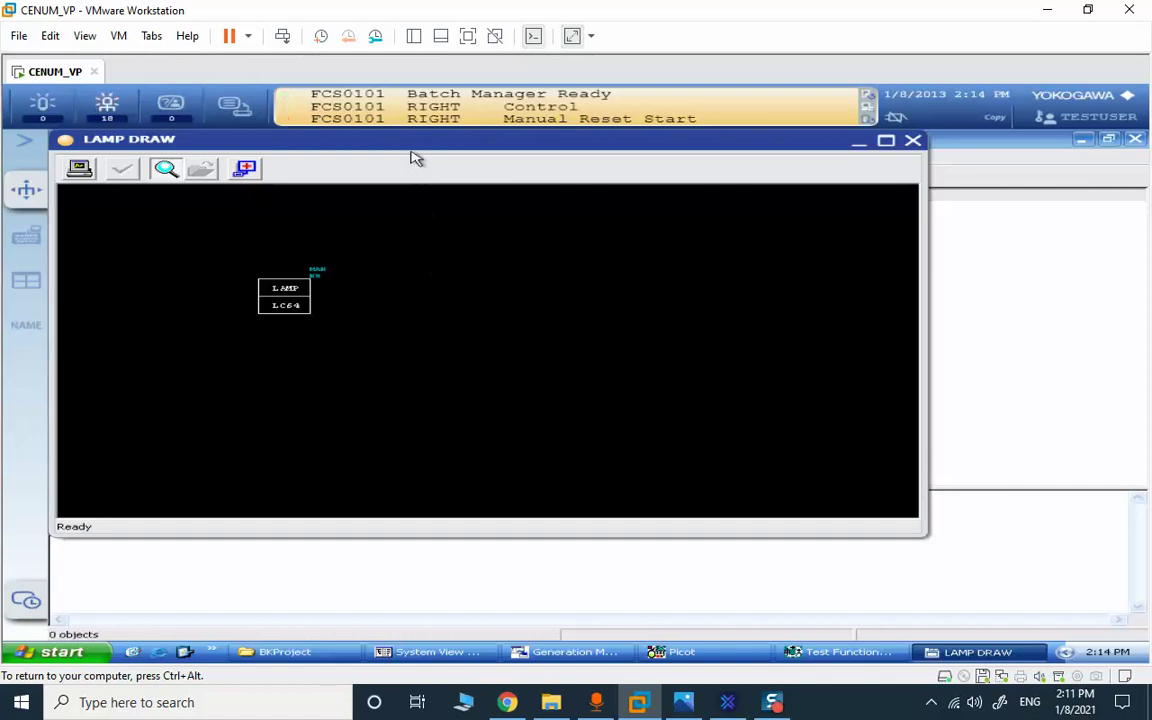
{"action": "left_click_drag", "start_coordinate": [412, 148], "coordinate": [548, 170]}
Step: Open the logic window of the LAMP block to inspect its running logic chart, and minimize it
{"action": "left_click", "coordinate": [428, 325]}
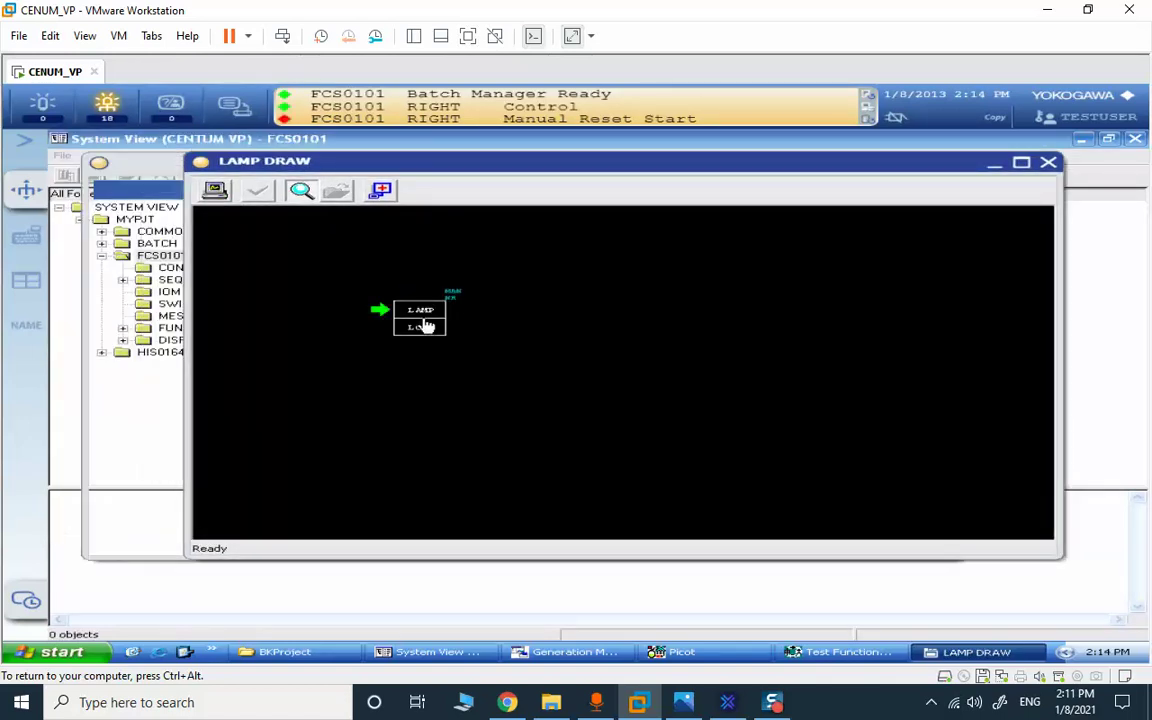
{"action": "double_click", "coordinate": [428, 325]}
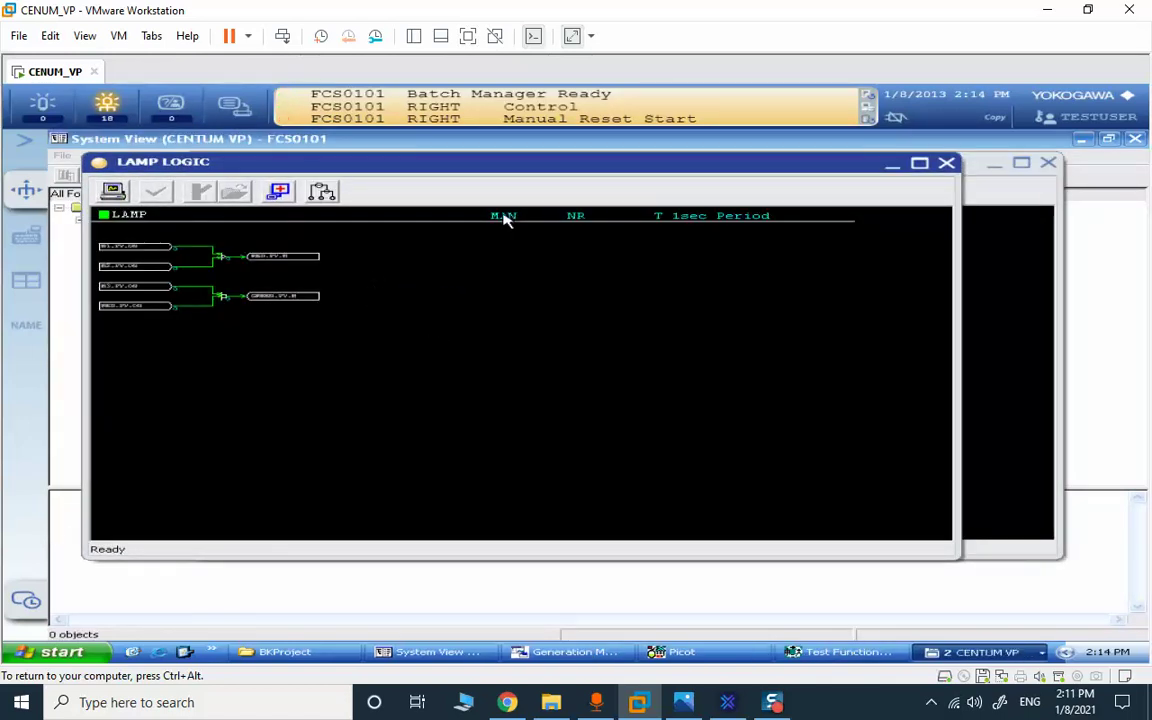
{"action": "left_click", "coordinate": [892, 164]}
Step: Open the LAMP block's faceplate and switch the block to AUT mode, confirming the change without a reason
{"action": "right_click", "coordinate": [423, 317]}
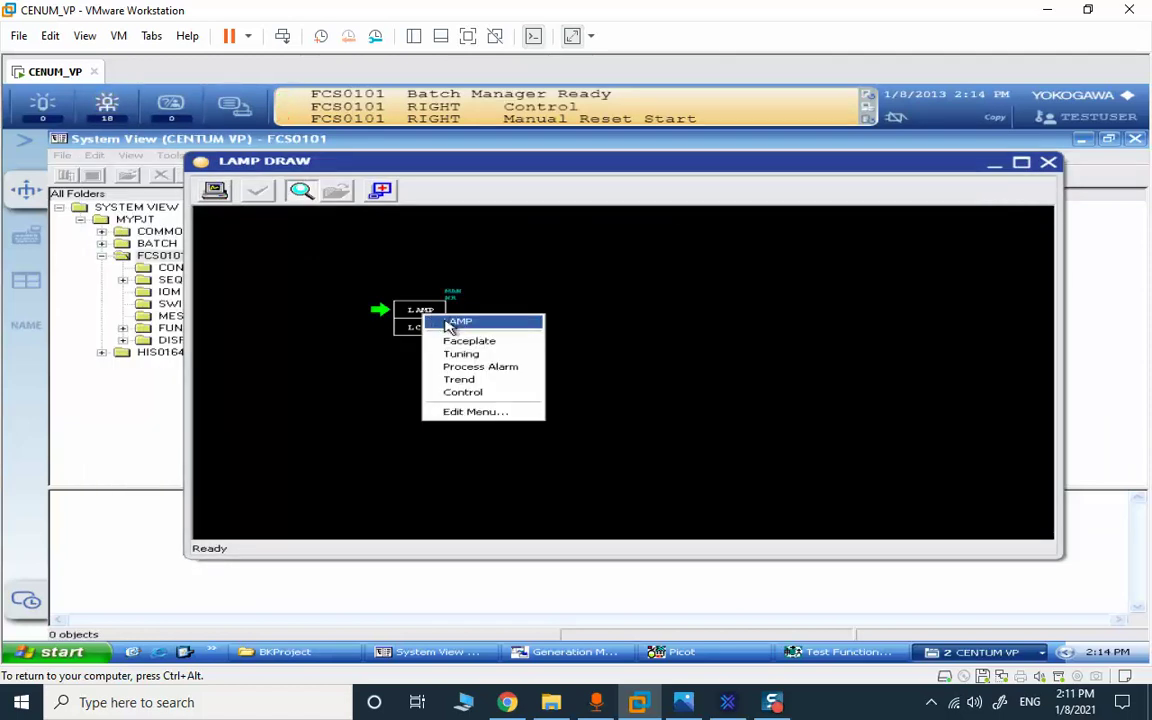
{"action": "left_click", "coordinate": [463, 344]}
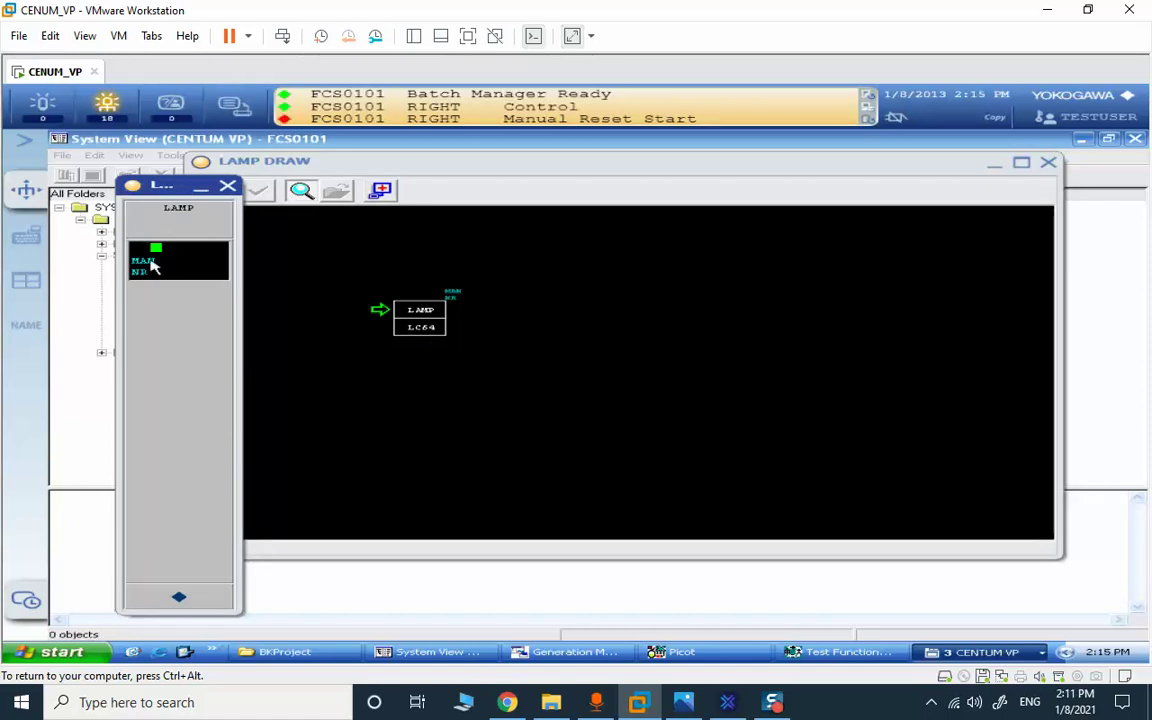
{"action": "left_click", "coordinate": [164, 266]}
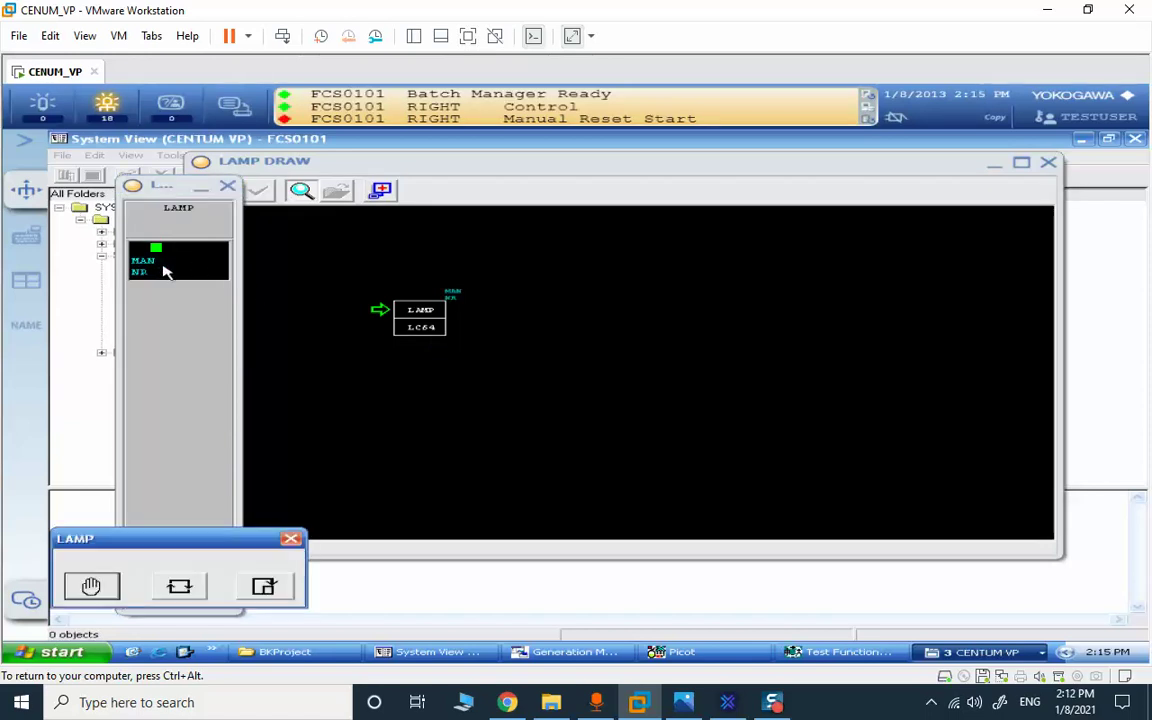
{"action": "left_click", "coordinate": [172, 588]}
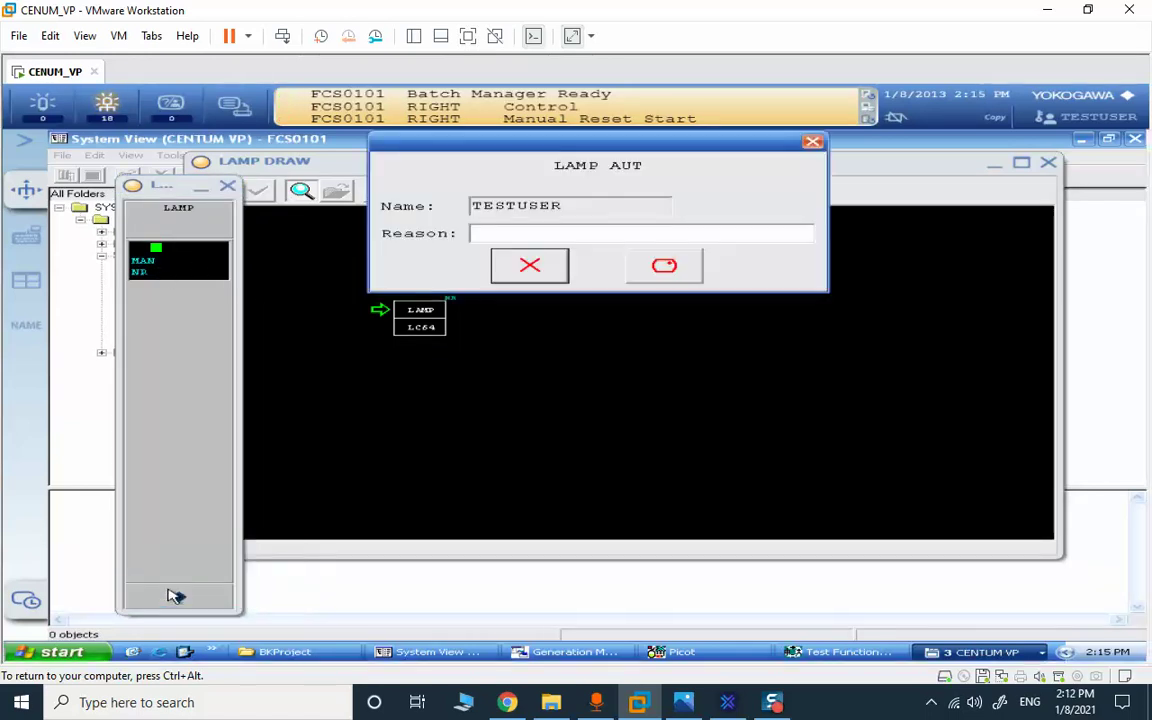
{"action": "left_click", "coordinate": [656, 266]}
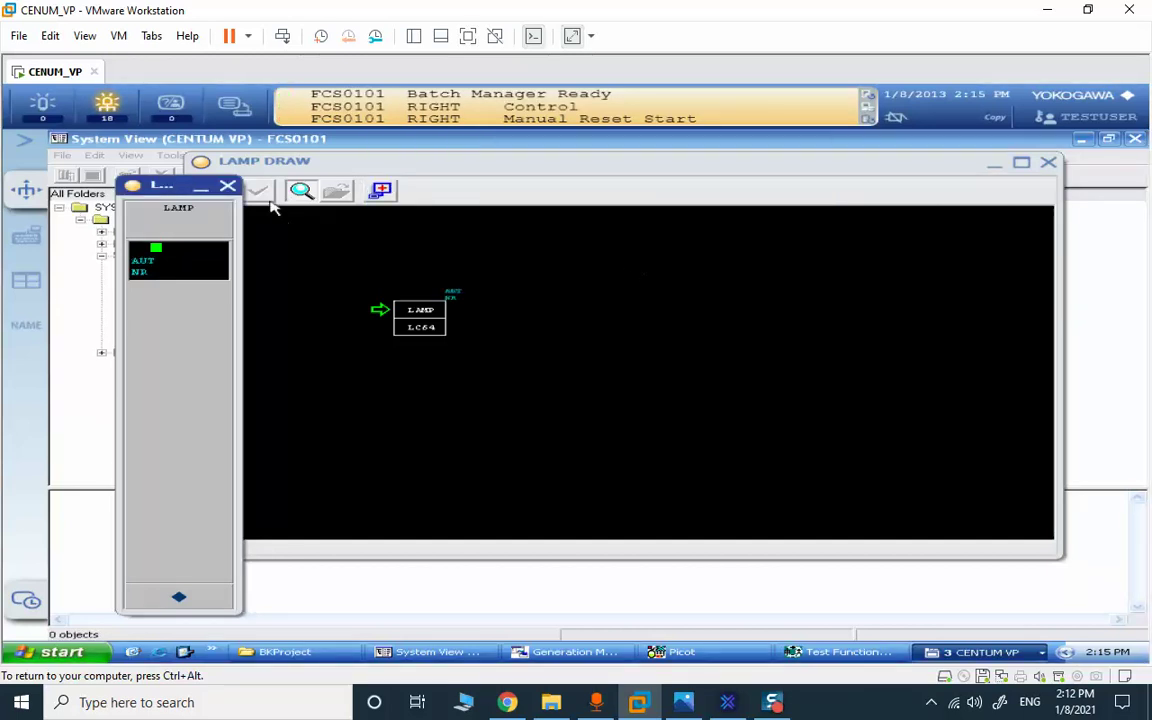
Step: Close the LAMP faceplate and bring the LAMP LOGIC window back to the front
{"action": "left_click", "coordinate": [228, 188]}
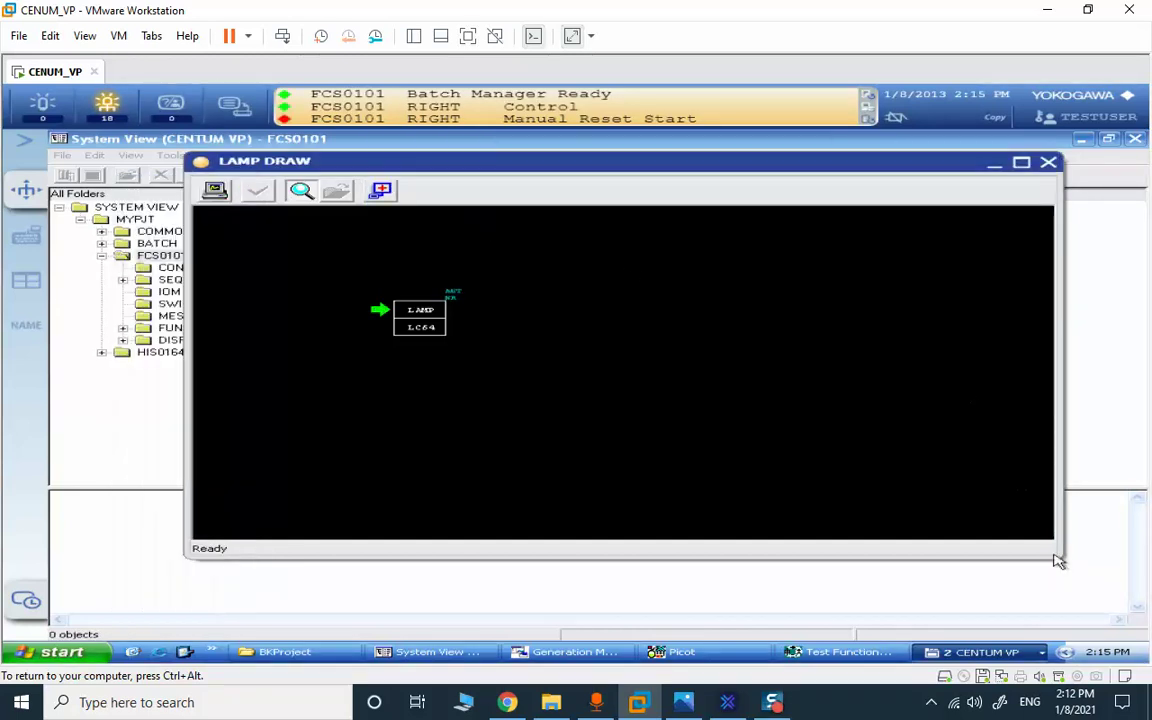
{"action": "left_click", "coordinate": [990, 651]}
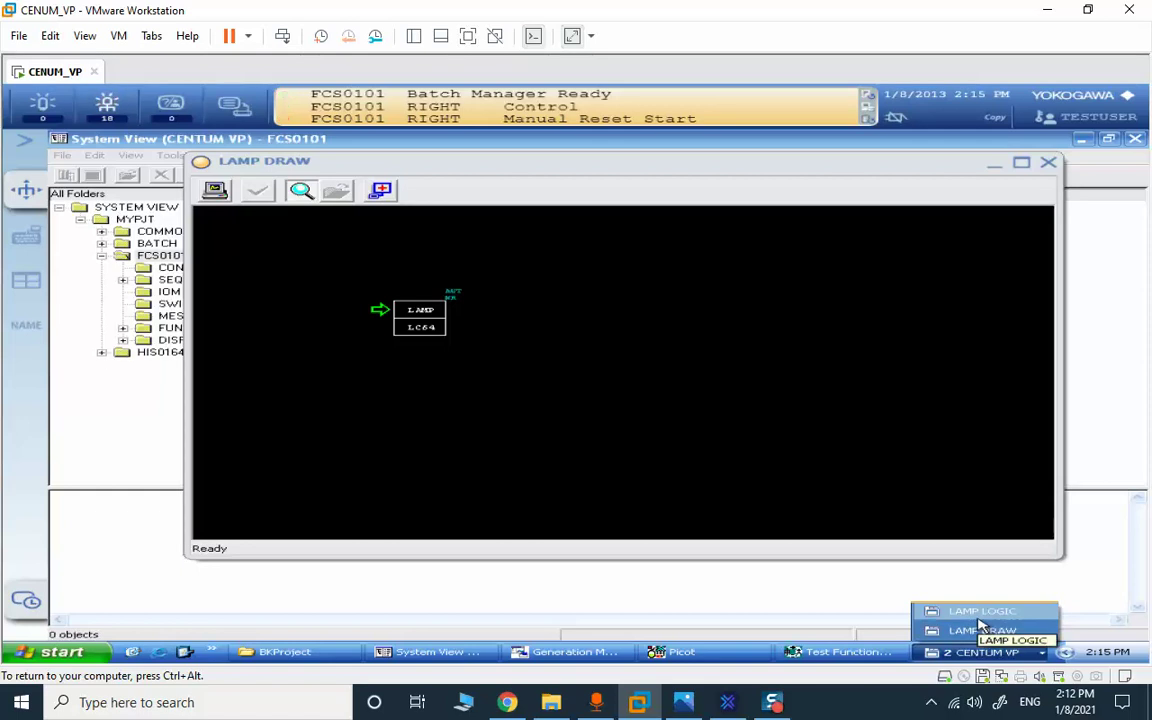
{"action": "left_click", "coordinate": [975, 611]}
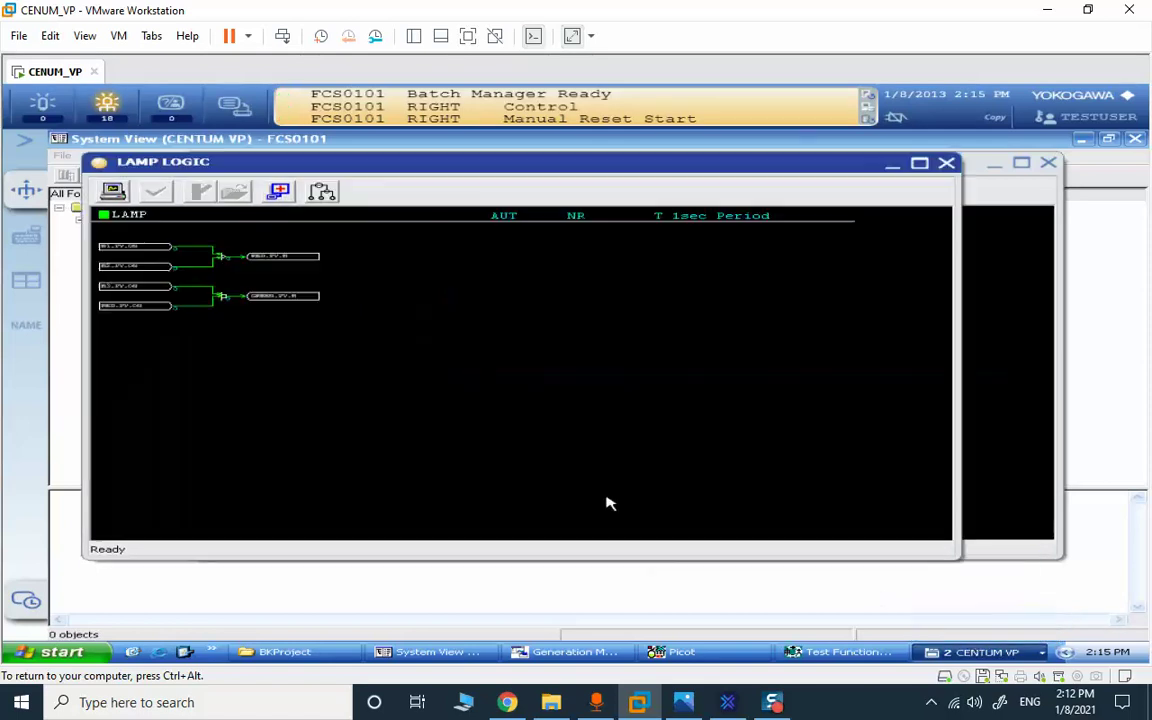
Step: Enlarge the LAMP logic chart one zoom level at a time up to the maximum magnification
{"action": "left_click", "coordinate": [278, 193]}
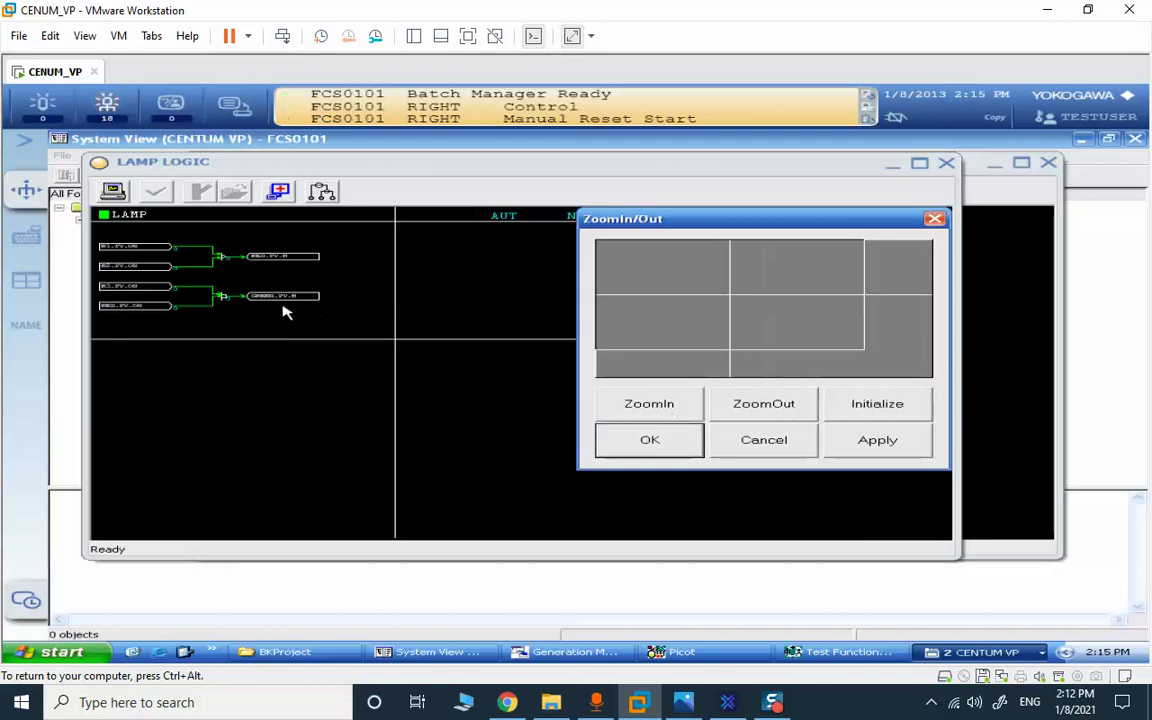
{"action": "left_click", "coordinate": [651, 448]}
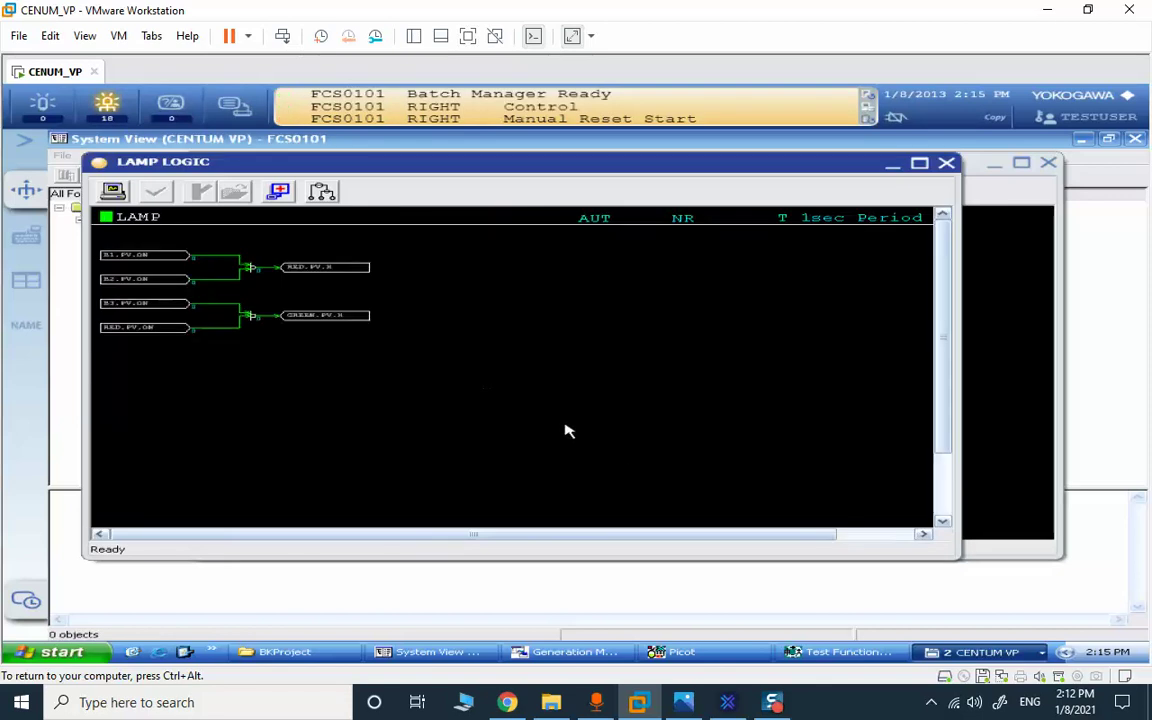
{"action": "left_click", "coordinate": [279, 192]}
{"action": "left_click", "coordinate": [627, 404]}
{"action": "left_click", "coordinate": [627, 440]}
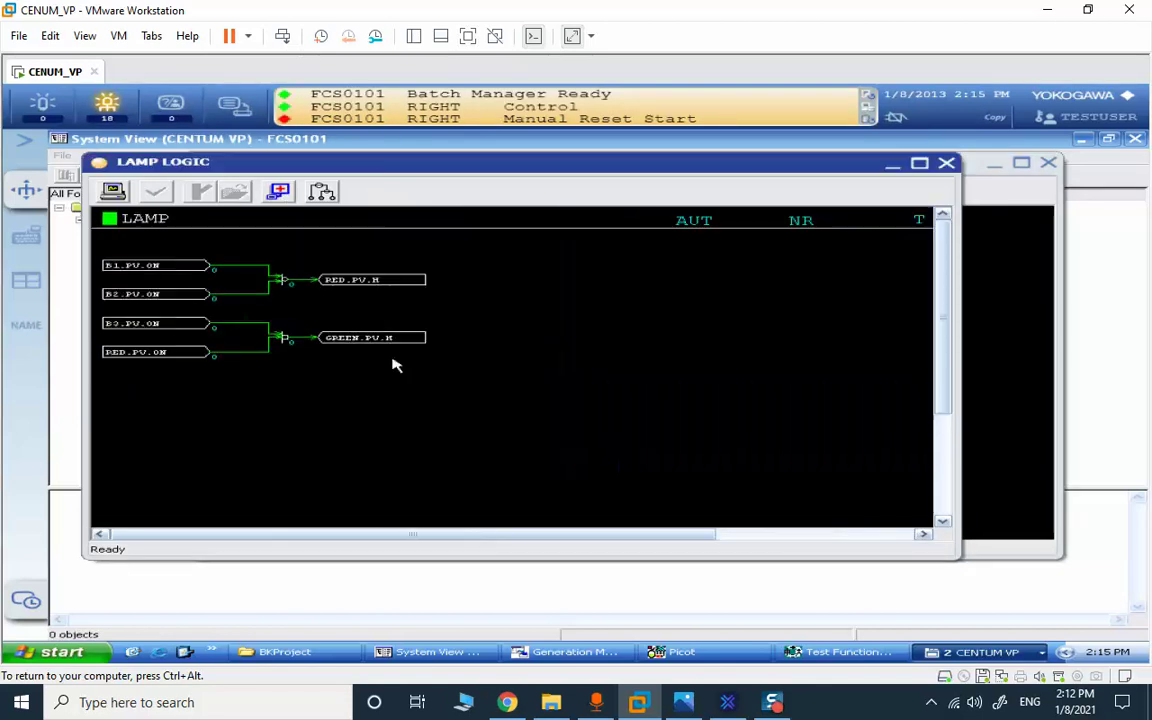
{"action": "left_click", "coordinate": [279, 192]}
{"action": "left_click", "coordinate": [630, 401]}
{"action": "left_click", "coordinate": [640, 441]}
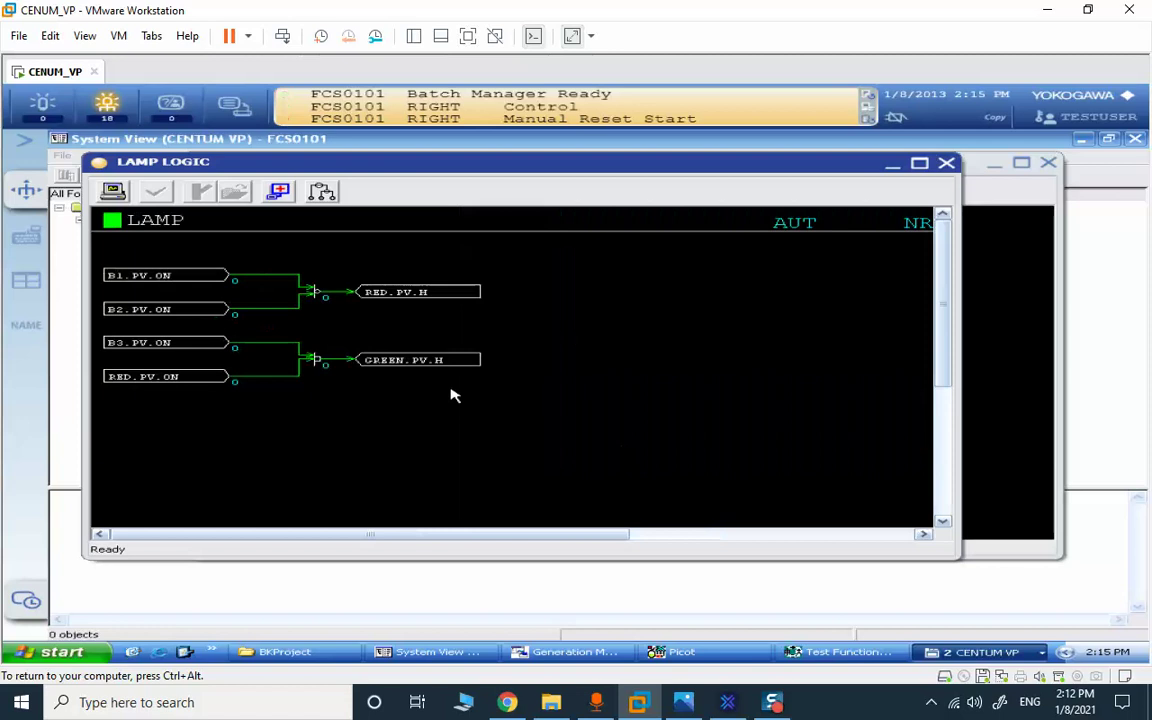
{"action": "left_click", "coordinate": [279, 192]}
{"action": "left_click", "coordinate": [628, 402]}
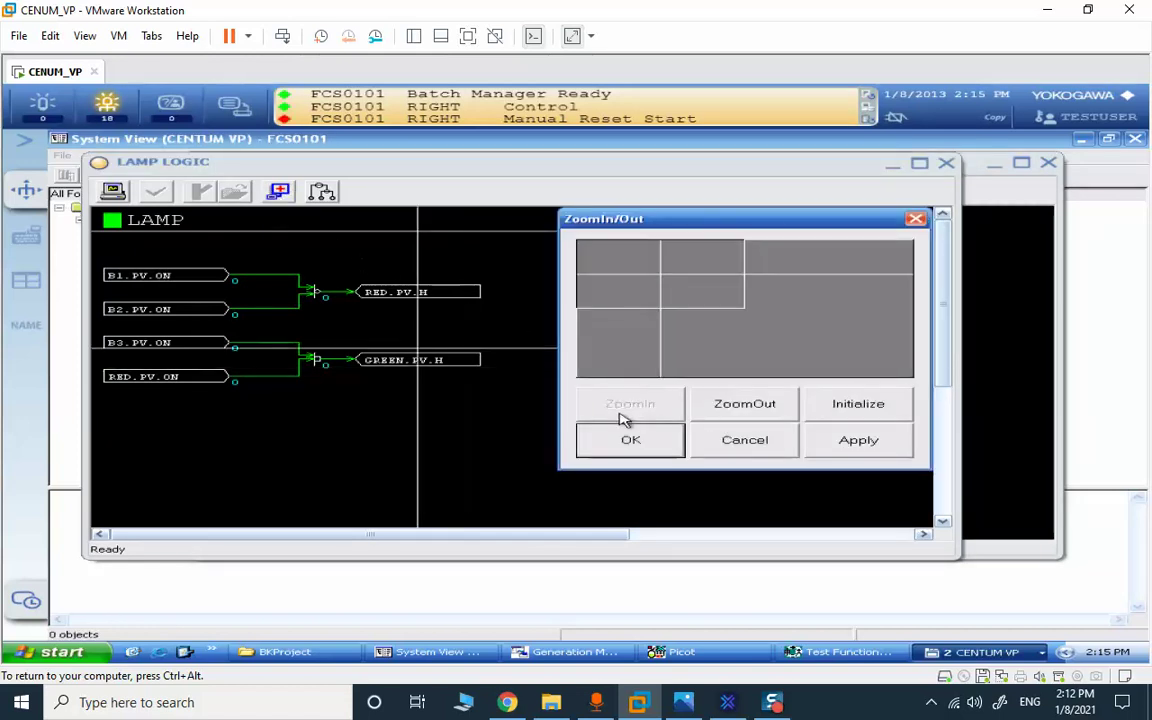
{"action": "left_click", "coordinate": [633, 442]}
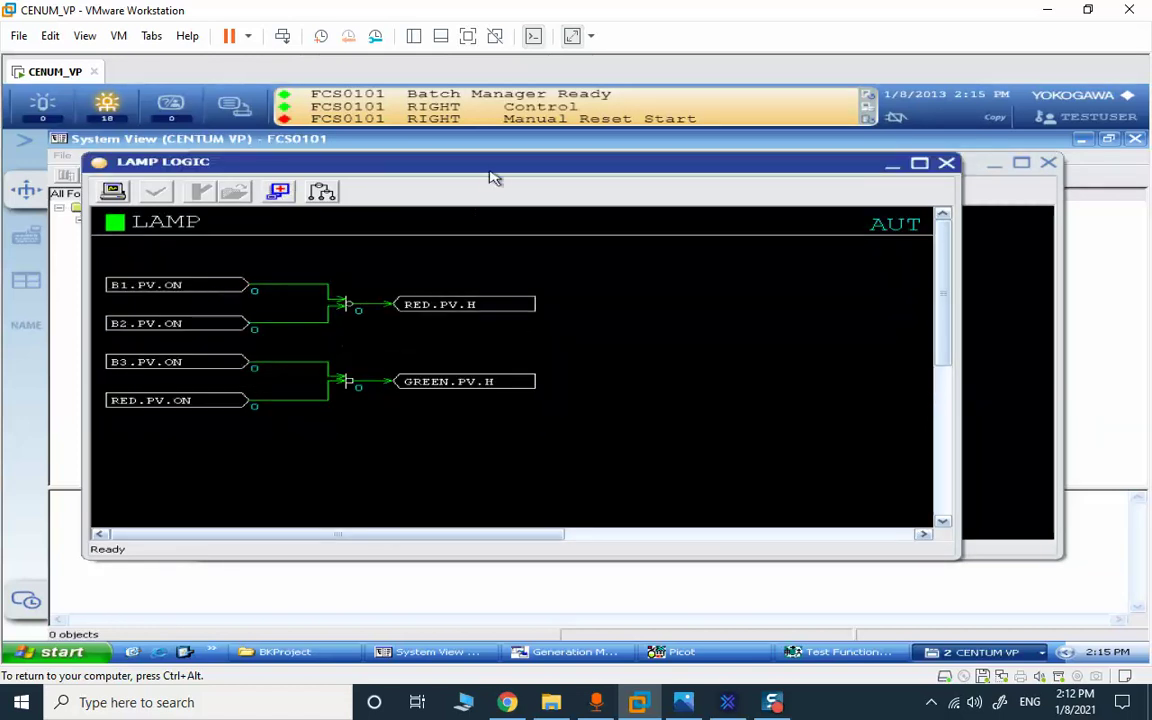
Step: Shift the logic window aside and open the B1, B2 and B3 faceplates from the chart, lined up side by side
{"action": "mouse_move", "coordinate": [490, 170]}
{"action": "left_mouse_down"}
{"action": "mouse_move", "coordinate": [836, 172]}
{"action": "mouse_move", "coordinate": [794, 166]}
{"action": "left_mouse_up"}
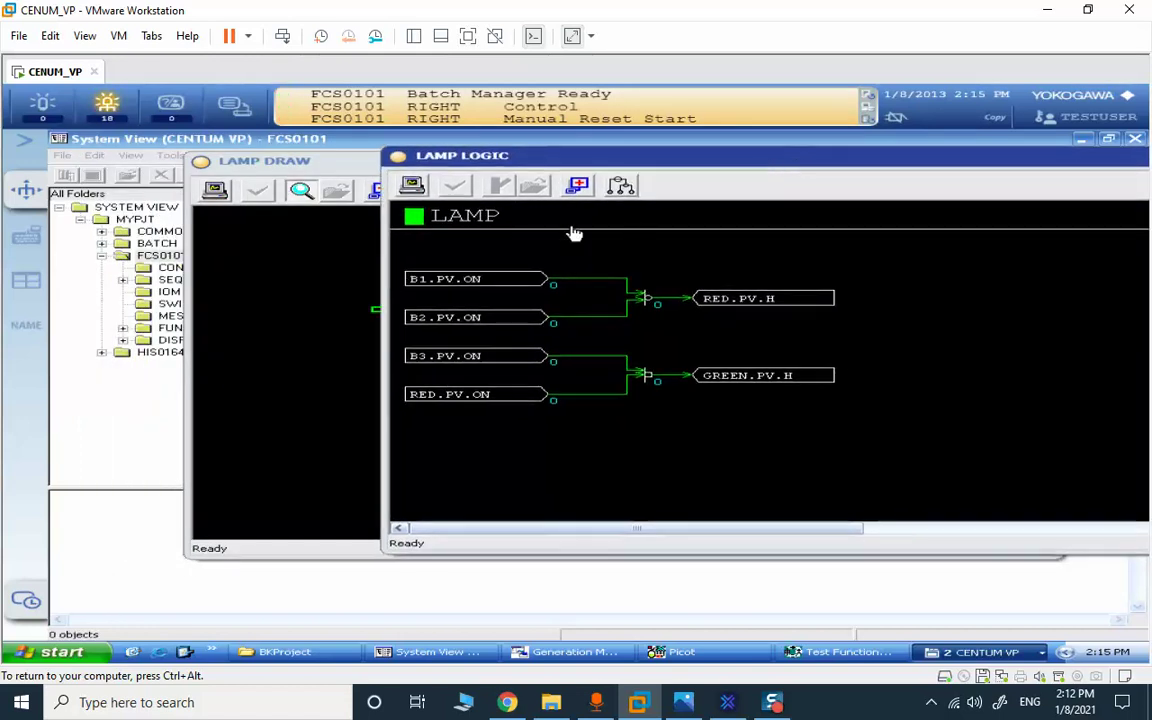
{"action": "left_click", "coordinate": [444, 281]}
{"action": "left_click_drag", "start_coordinate": [200, 208], "coordinate": [125, 212]}
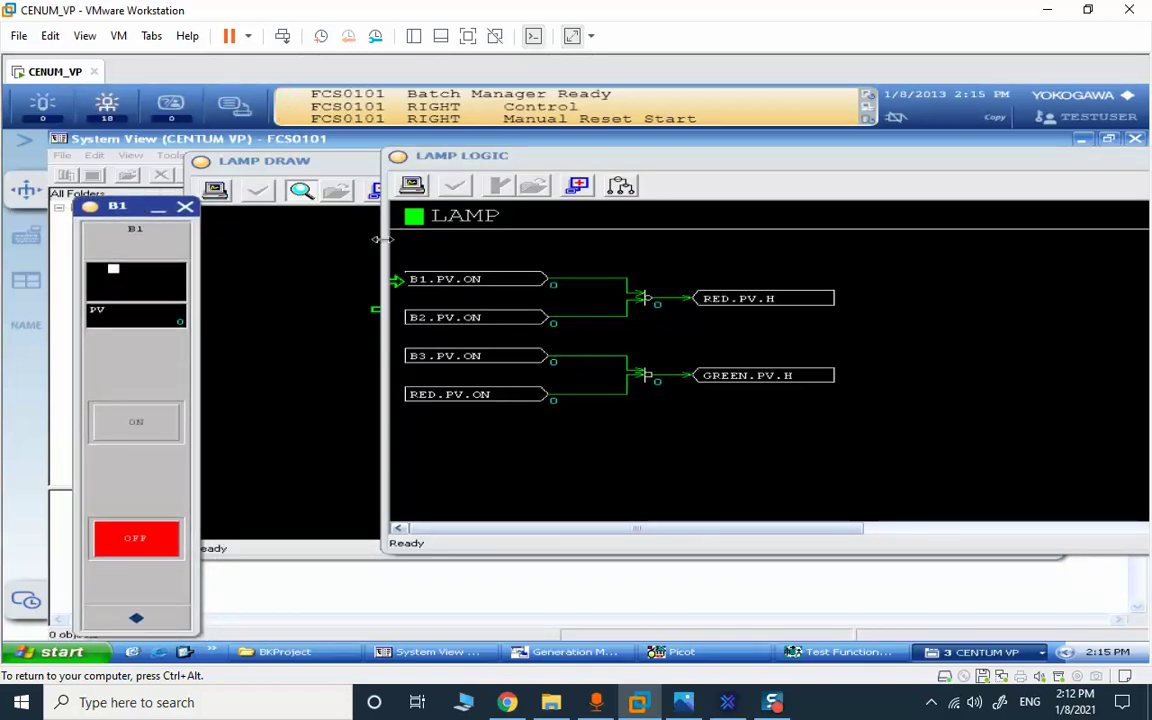
{"action": "left_click_drag", "start_coordinate": [384, 241], "coordinate": [588, 238]}
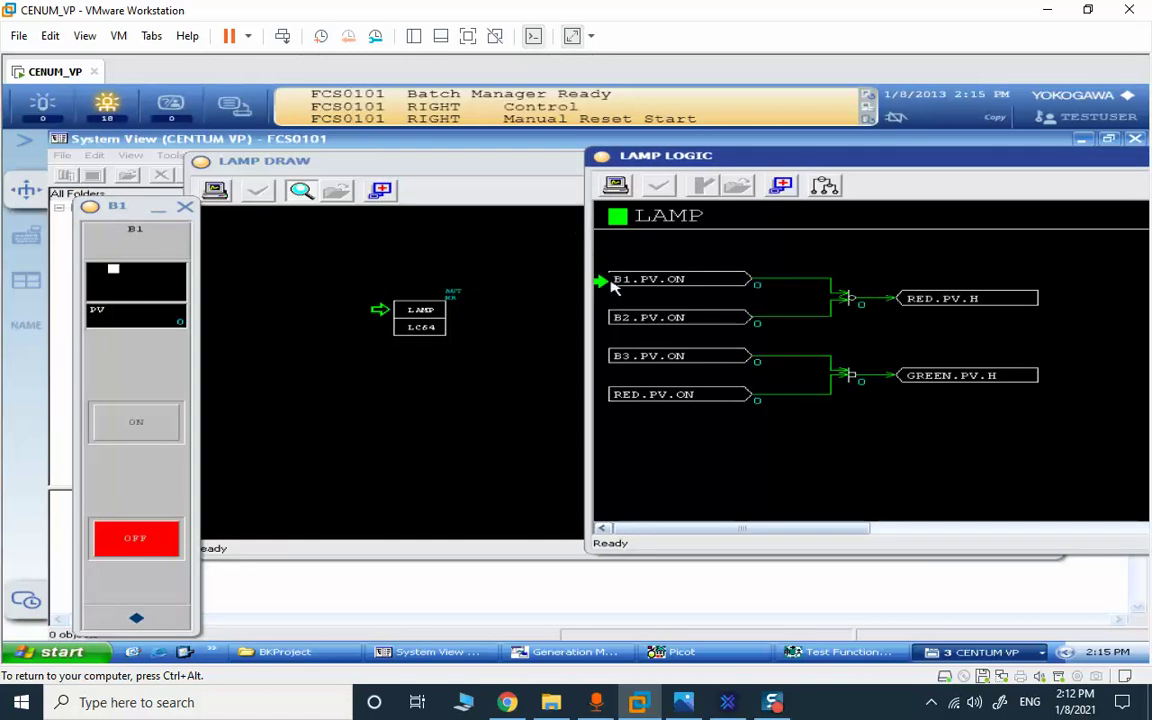
{"action": "left_click", "coordinate": [657, 322]}
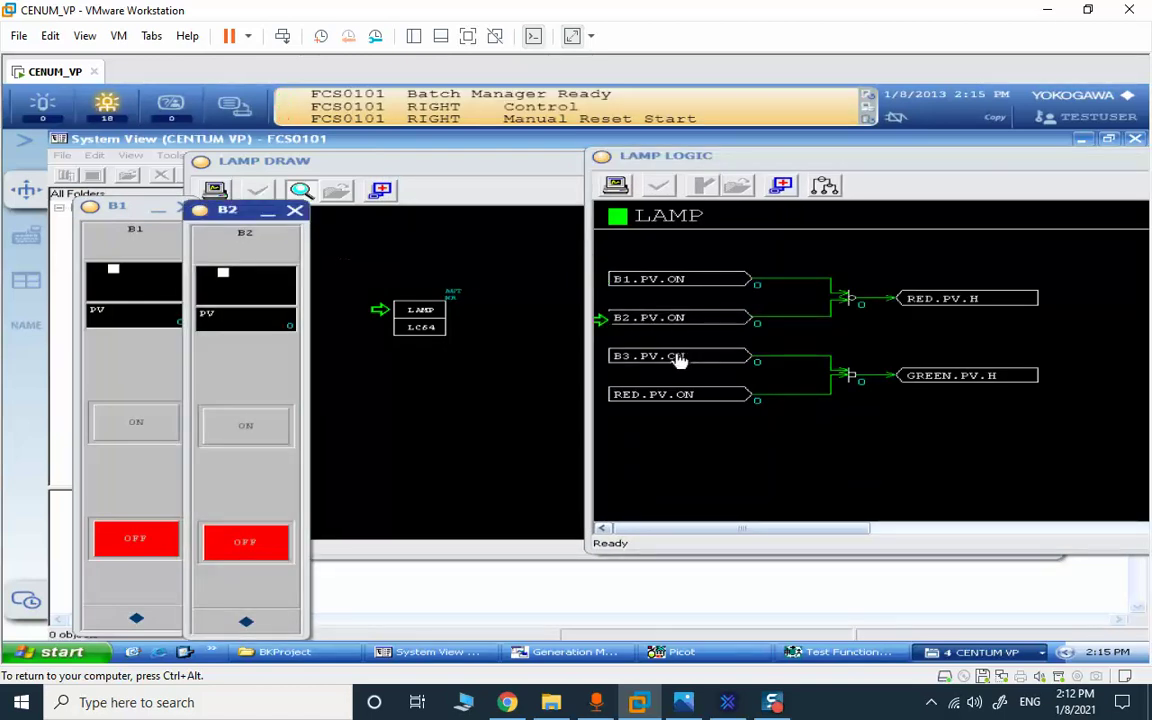
{"action": "left_click", "coordinate": [678, 360]}
{"action": "mouse_move", "coordinate": [105, 152]}
{"action": "left_mouse_down"}
{"action": "mouse_move", "coordinate": [473, 223]}
{"action": "mouse_move", "coordinate": [381, 220]}
{"action": "left_mouse_up"}
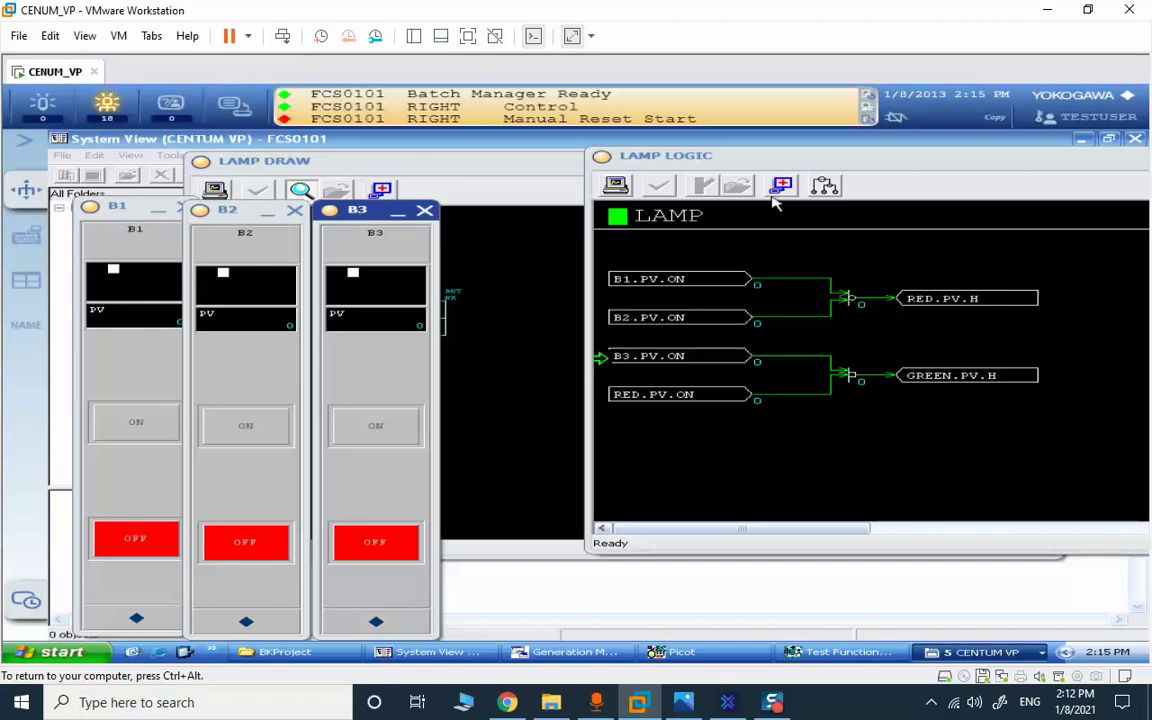
Step: Open the RED and GREEN output faceplates from the chart and place them beside B3, narrowing the logic window to make room
{"action": "left_click", "coordinate": [945, 300]}
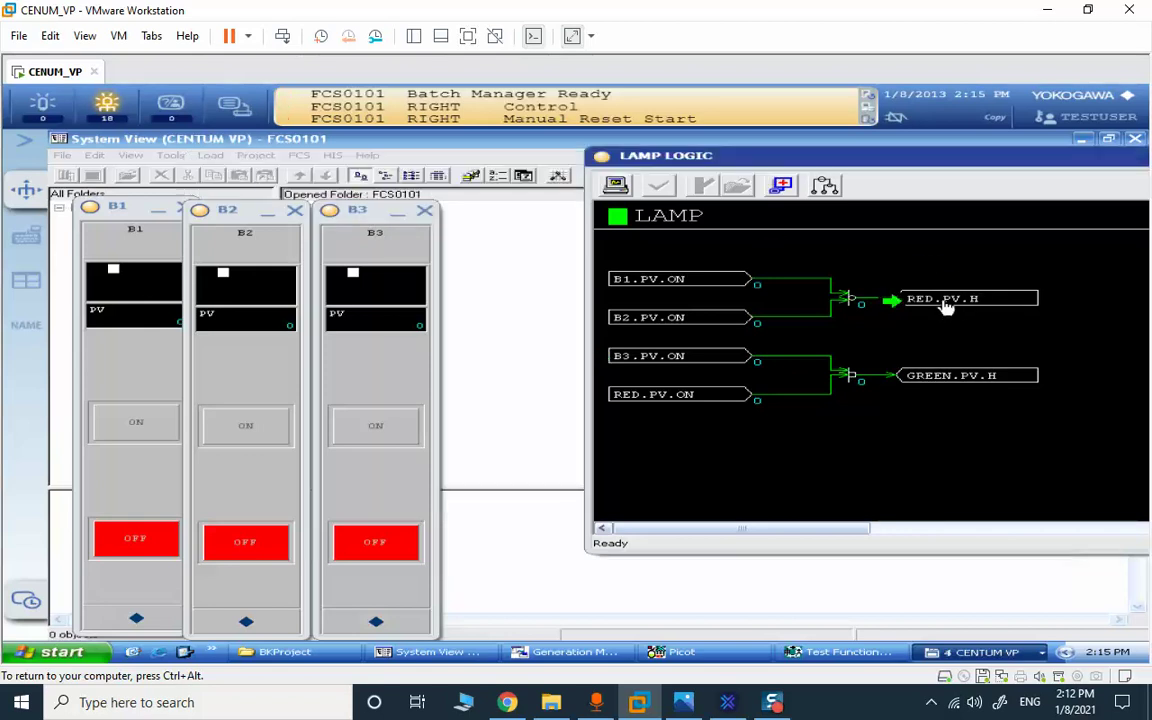
{"action": "left_click_drag", "start_coordinate": [125, 170], "coordinate": [476, 222]}
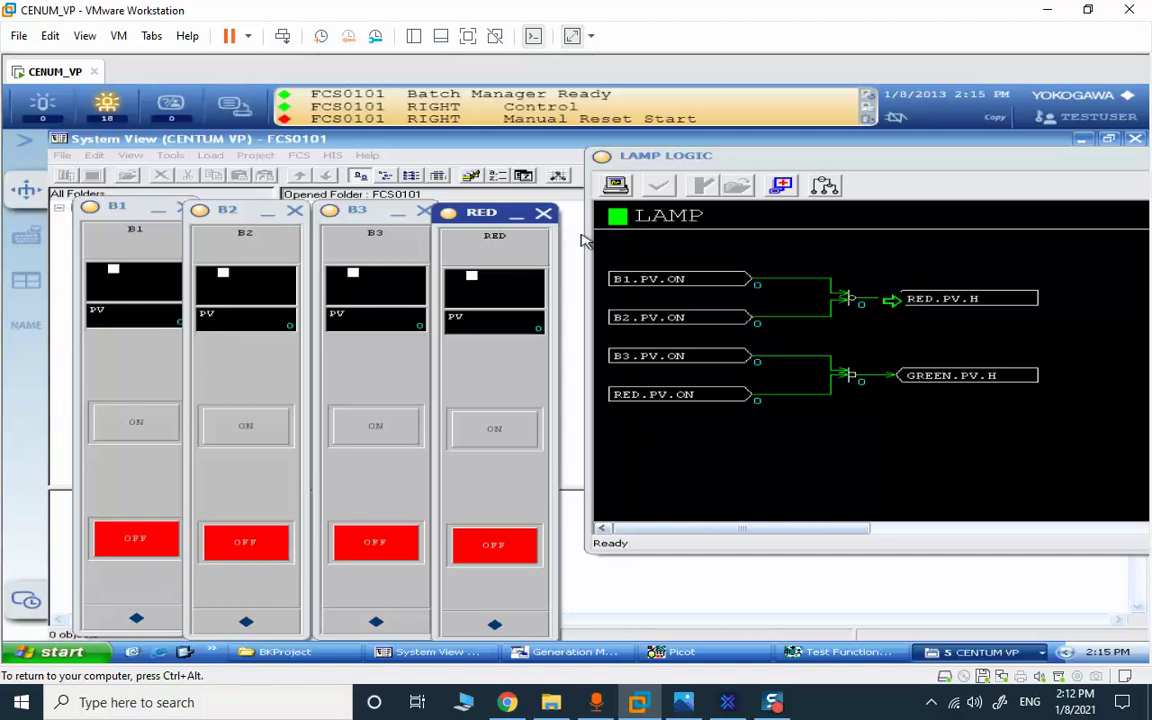
{"action": "left_click_drag", "start_coordinate": [588, 240], "coordinate": [698, 240]}
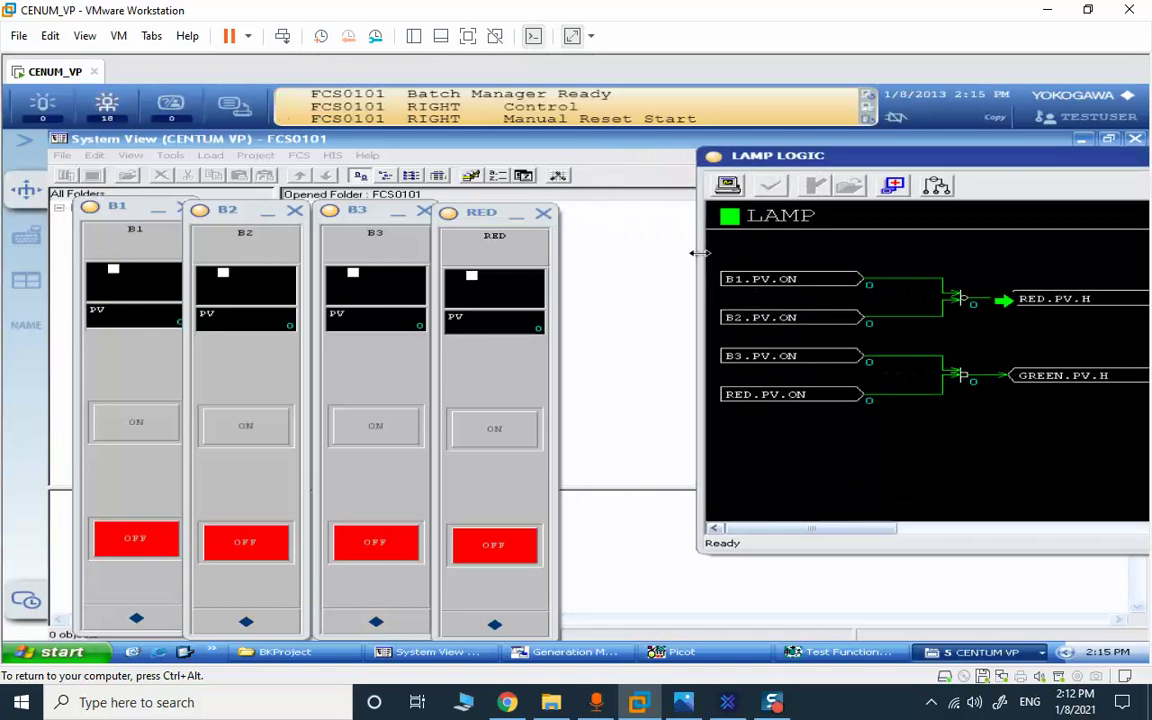
{"action": "left_click", "coordinate": [1001, 376]}
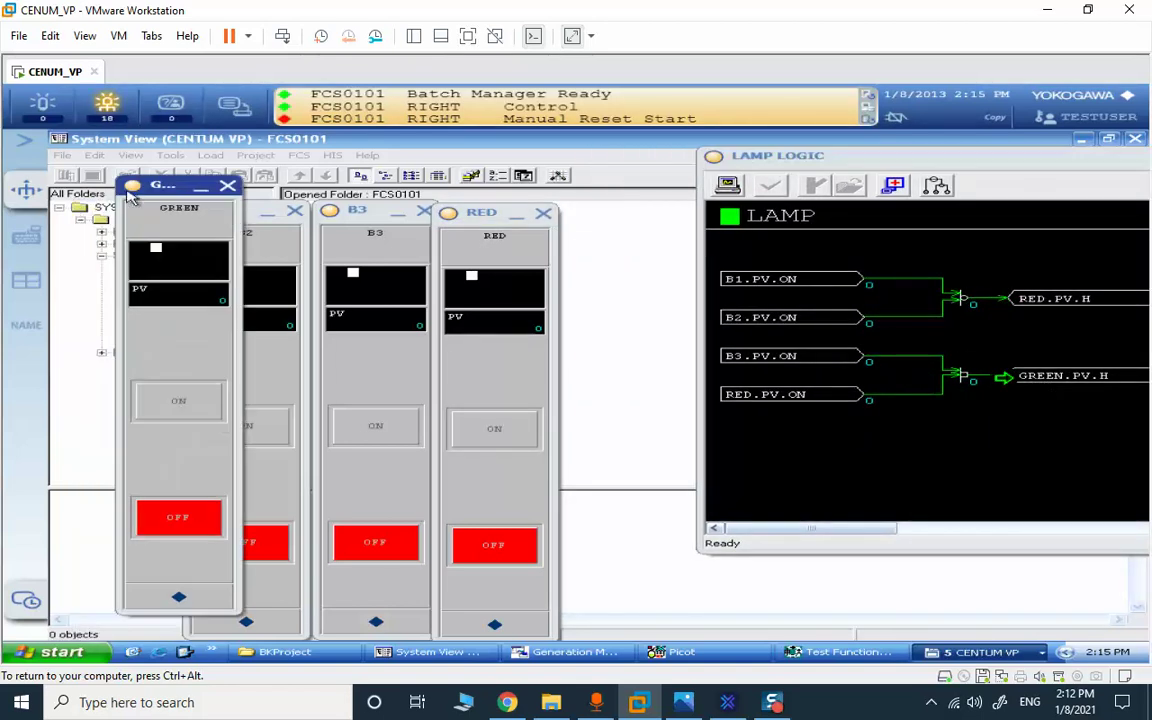
{"action": "left_click_drag", "start_coordinate": [161, 188], "coordinate": [608, 213]}
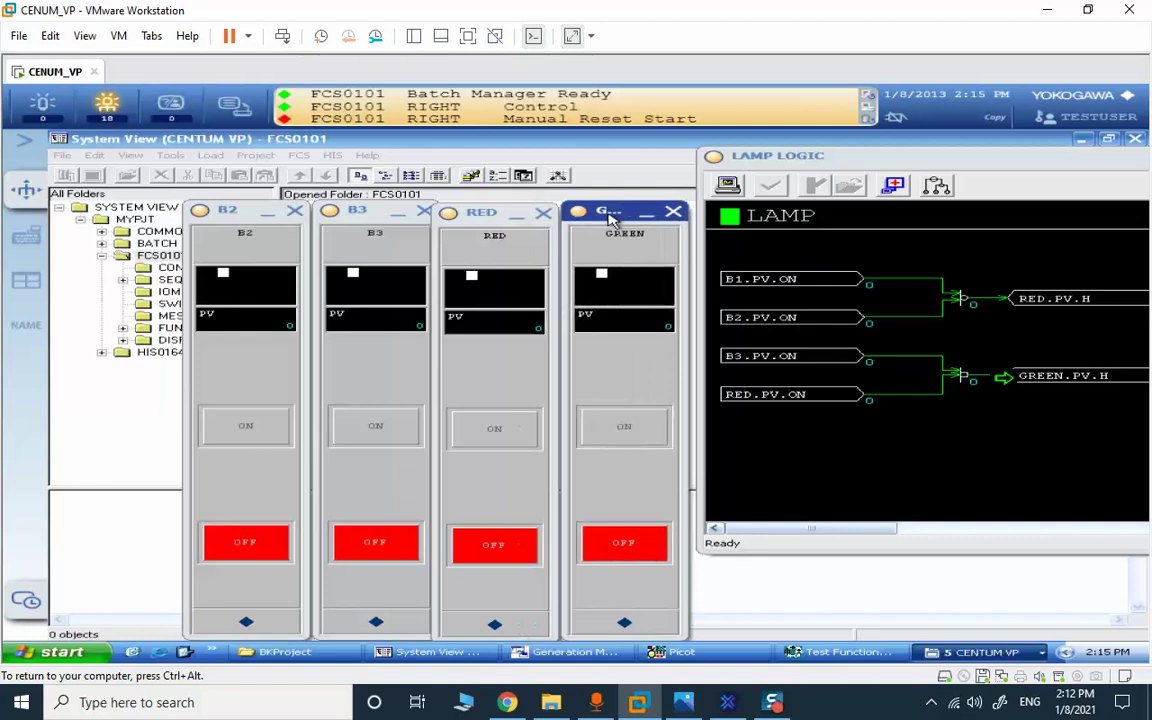
Step: Reopen the B1 faceplate from the logic chart and place it beside the B2 faceplate
{"action": "mouse_move", "coordinate": [230, 212]}
{"action": "left_mouse_down"}
{"action": "mouse_move", "coordinate": [208, 214]}
{"action": "mouse_move", "coordinate": [241, 214]}
{"action": "left_mouse_up"}
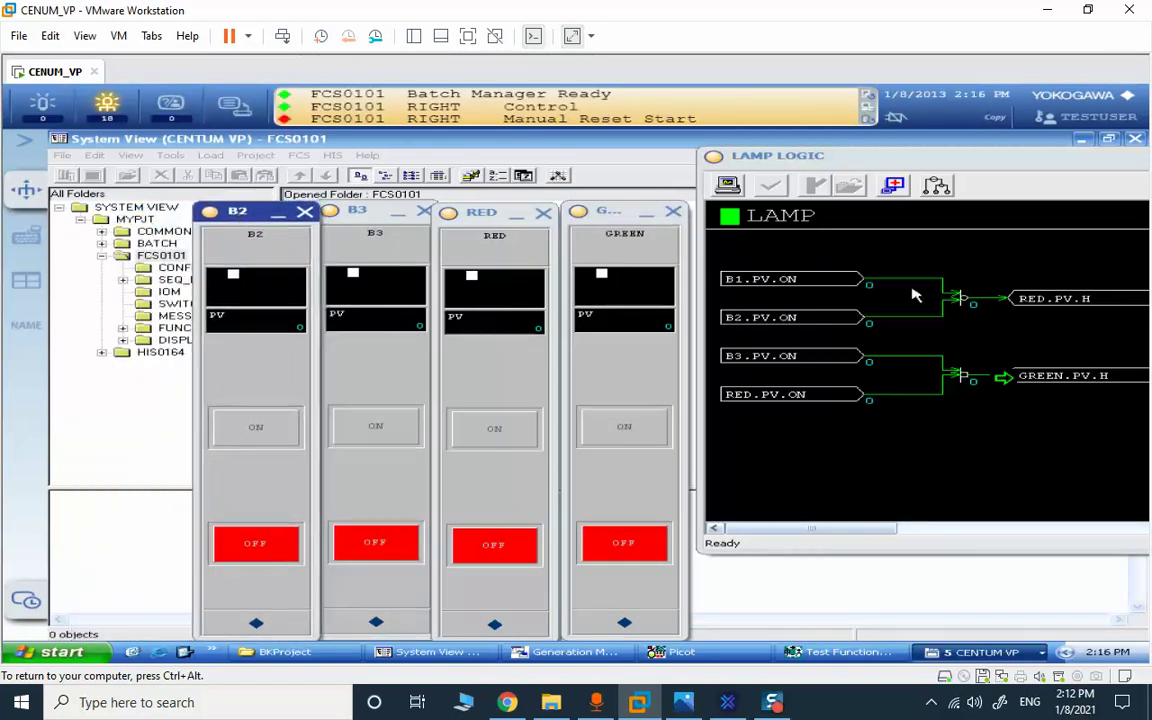
{"action": "left_click", "coordinate": [790, 283]}
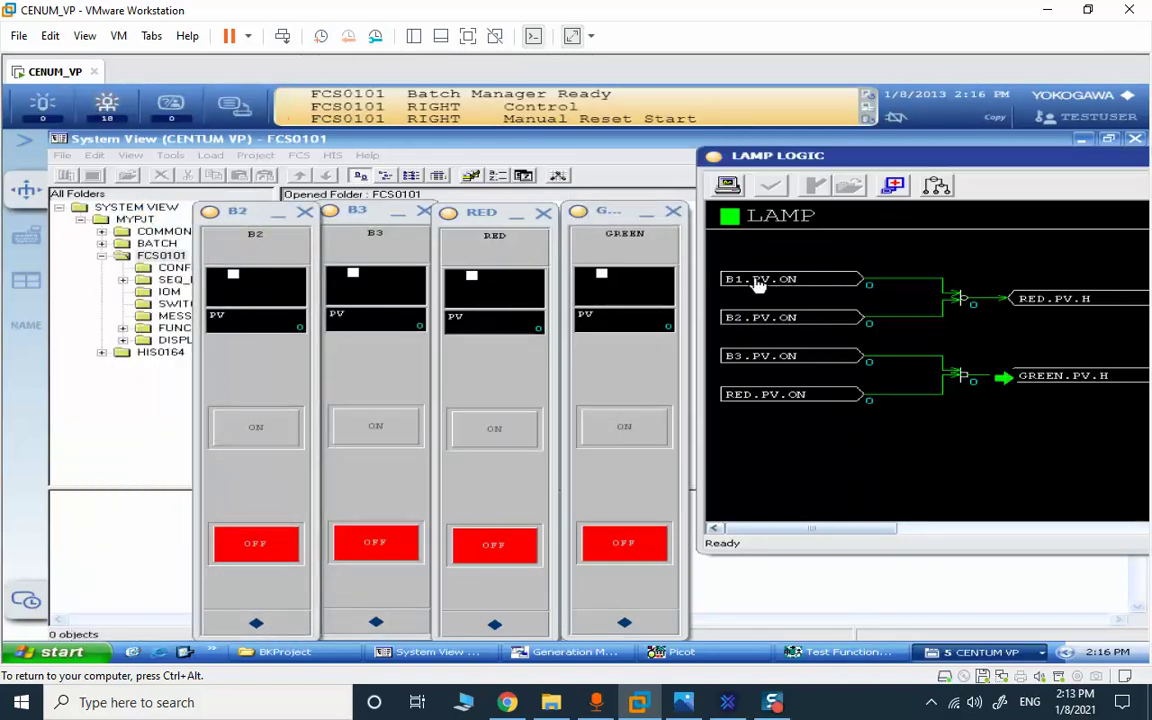
{"action": "left_click", "coordinate": [758, 285]}
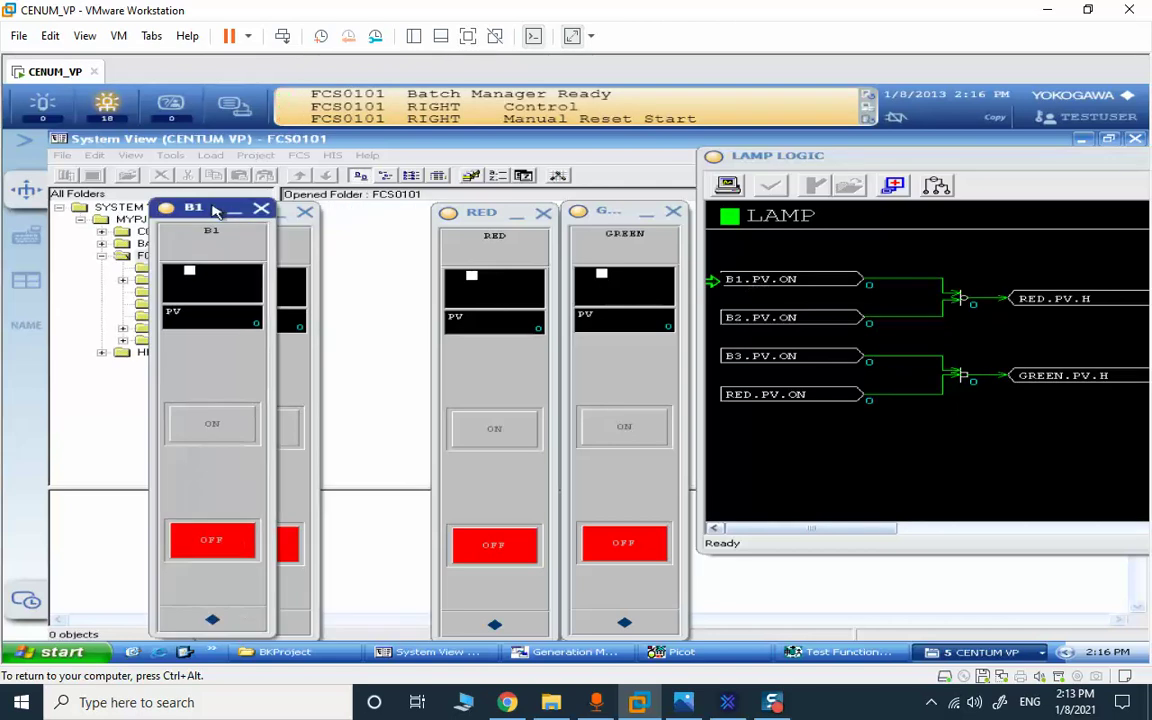
{"action": "left_click_drag", "start_coordinate": [200, 208], "coordinate": [130, 220]}
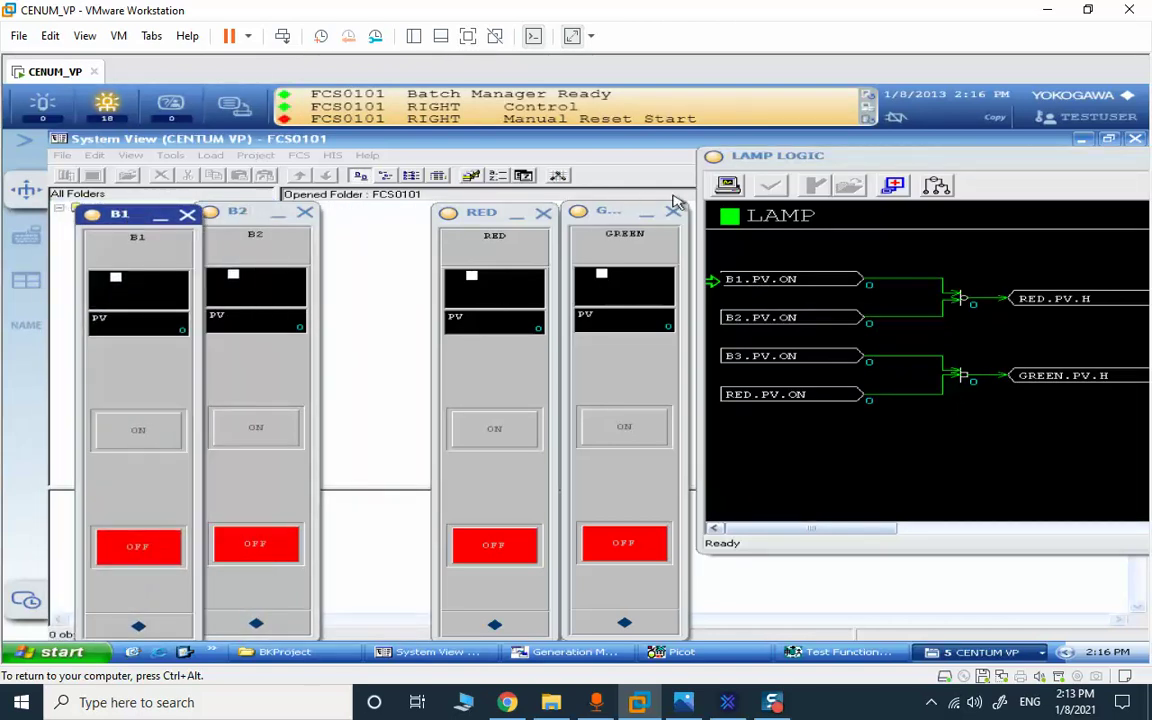
Step: Close the GREEN and RED faceplates, and reopen B3 and RED from the chart in a row beside B2
{"action": "left_click", "coordinate": [673, 213]}
{"action": "left_click", "coordinate": [543, 214]}
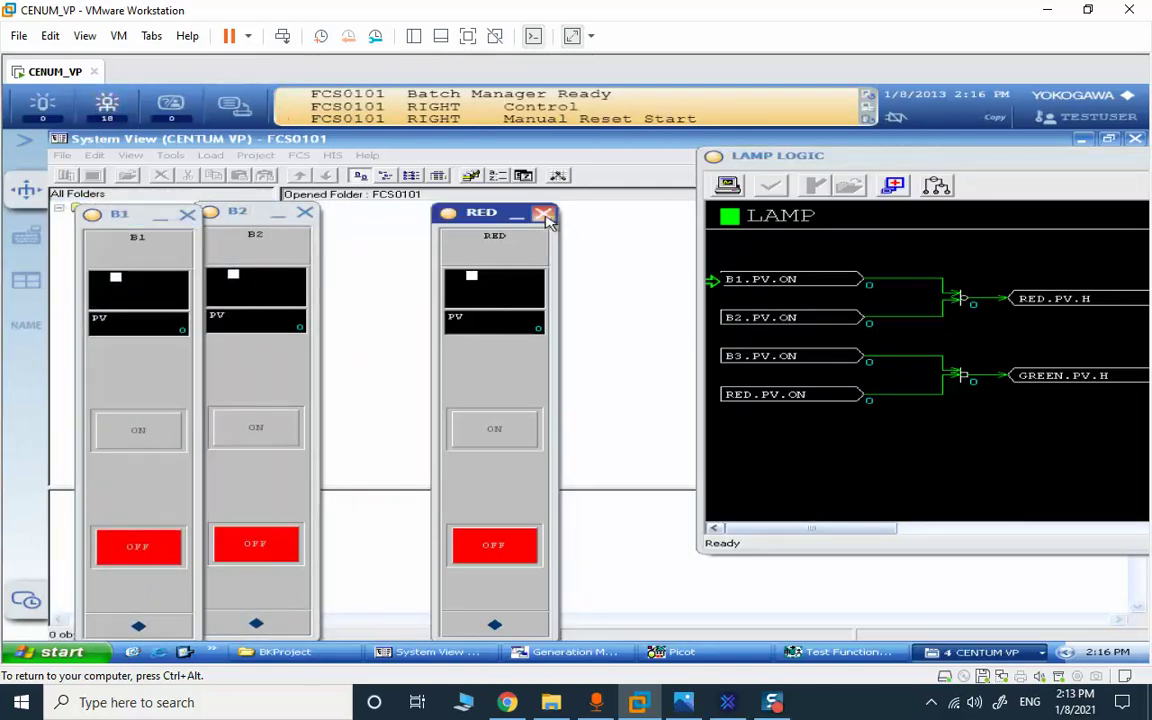
{"action": "left_click", "coordinate": [761, 362]}
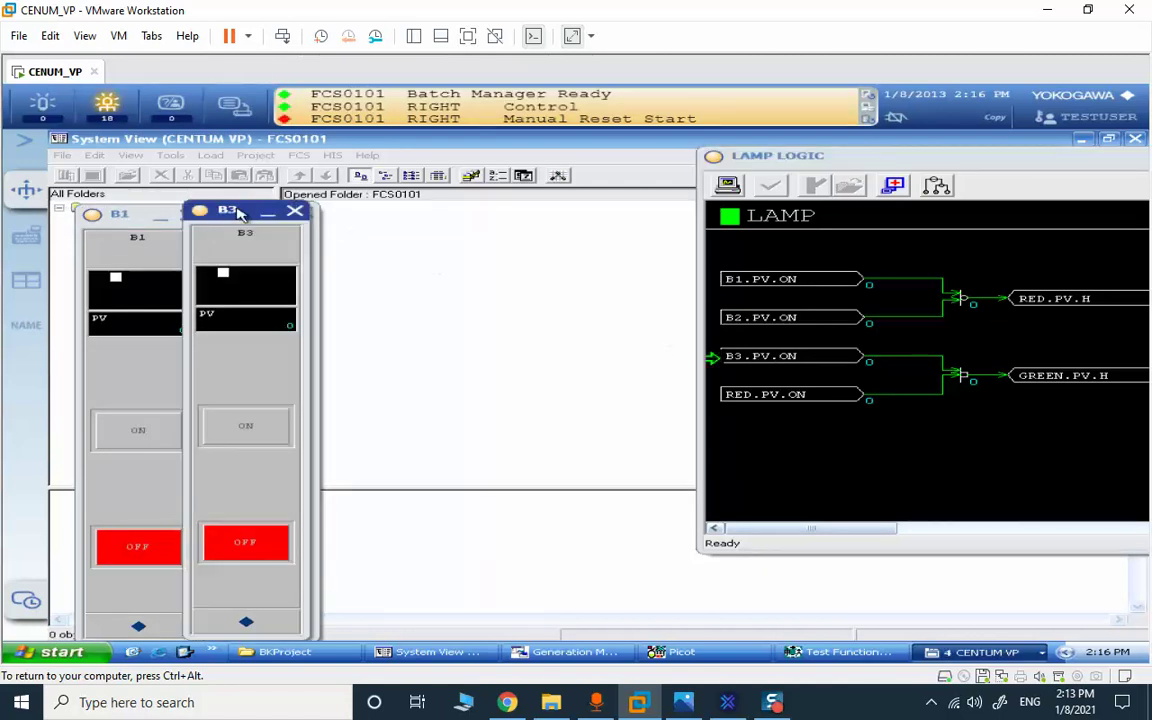
{"action": "left_click_drag", "start_coordinate": [238, 213], "coordinate": [385, 216]}
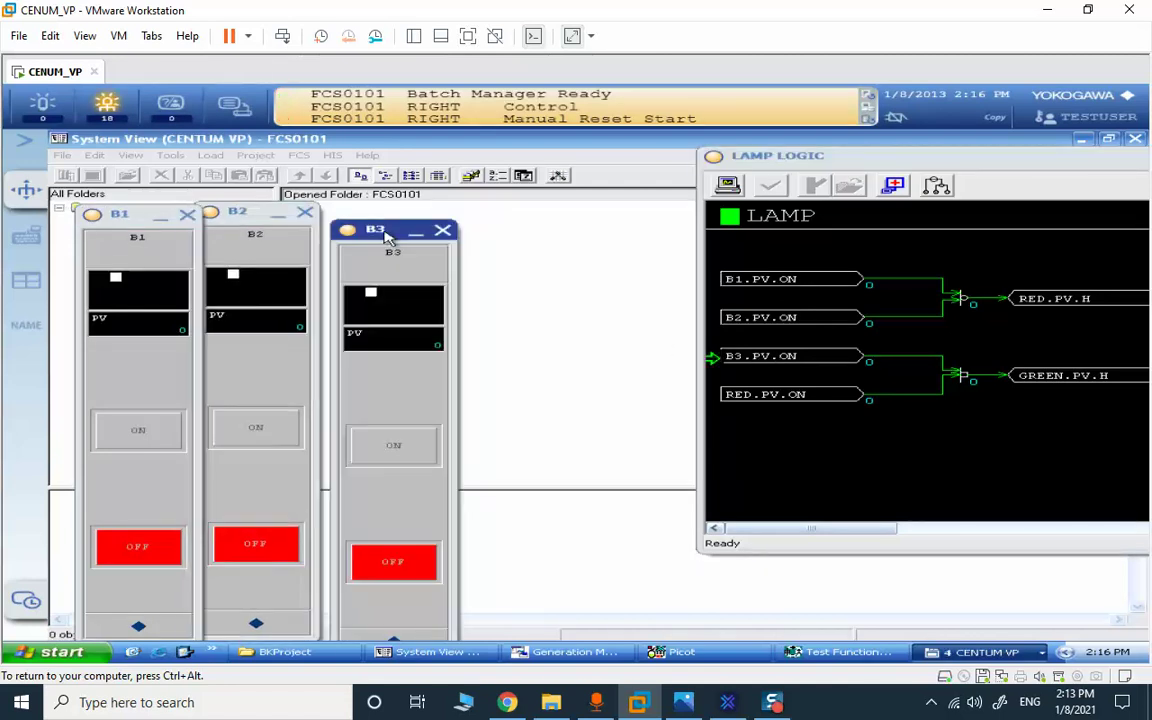
{"action": "left_click", "coordinate": [1070, 308]}
{"action": "mouse_move", "coordinate": [88, 128]}
{"action": "left_mouse_down"}
{"action": "mouse_move", "coordinate": [567, 250]}
{"action": "mouse_move", "coordinate": [508, 218]}
{"action": "left_mouse_up"}
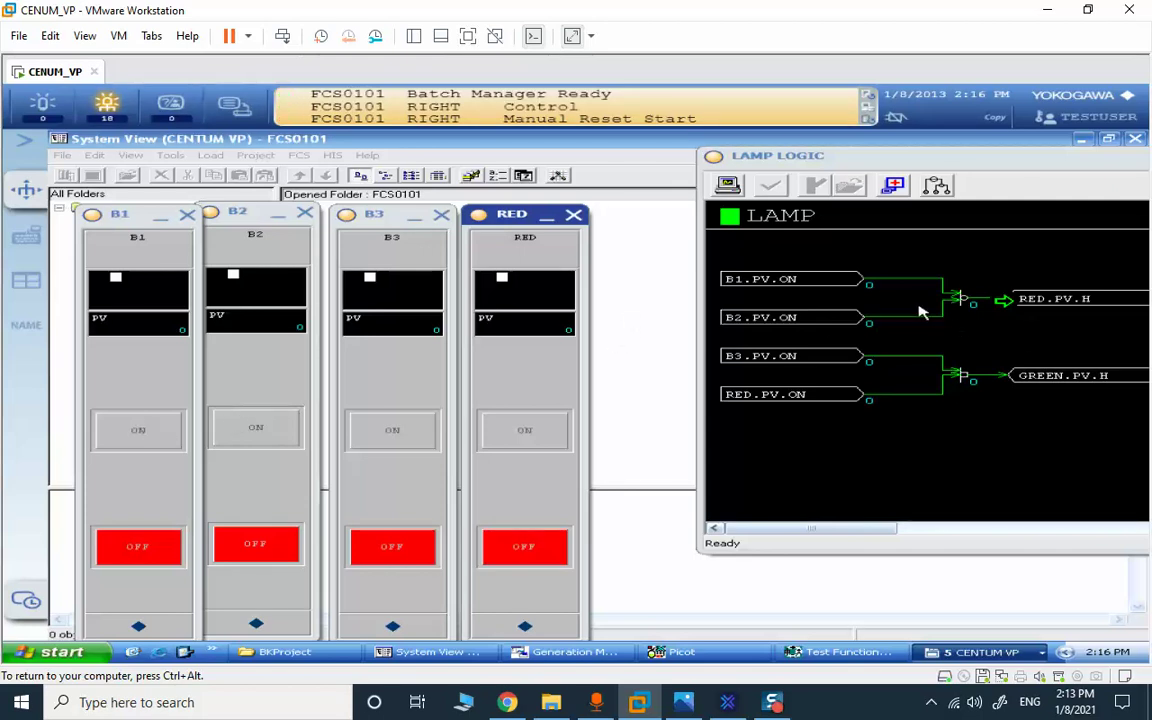
Step: Switch buttons B1 and B2 to ON from their faceplates to test the RED output
{"action": "left_click", "coordinate": [144, 432]}
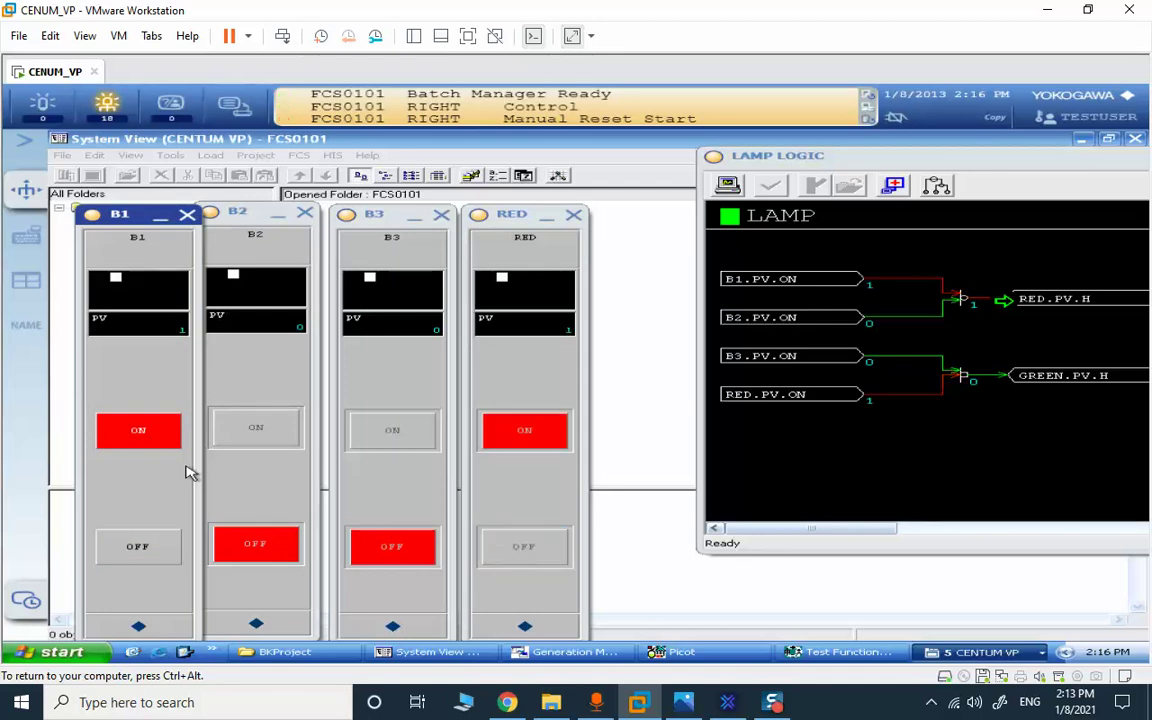
{"action": "left_click", "coordinate": [257, 433]}
{"action": "left_click", "coordinate": [257, 433]}
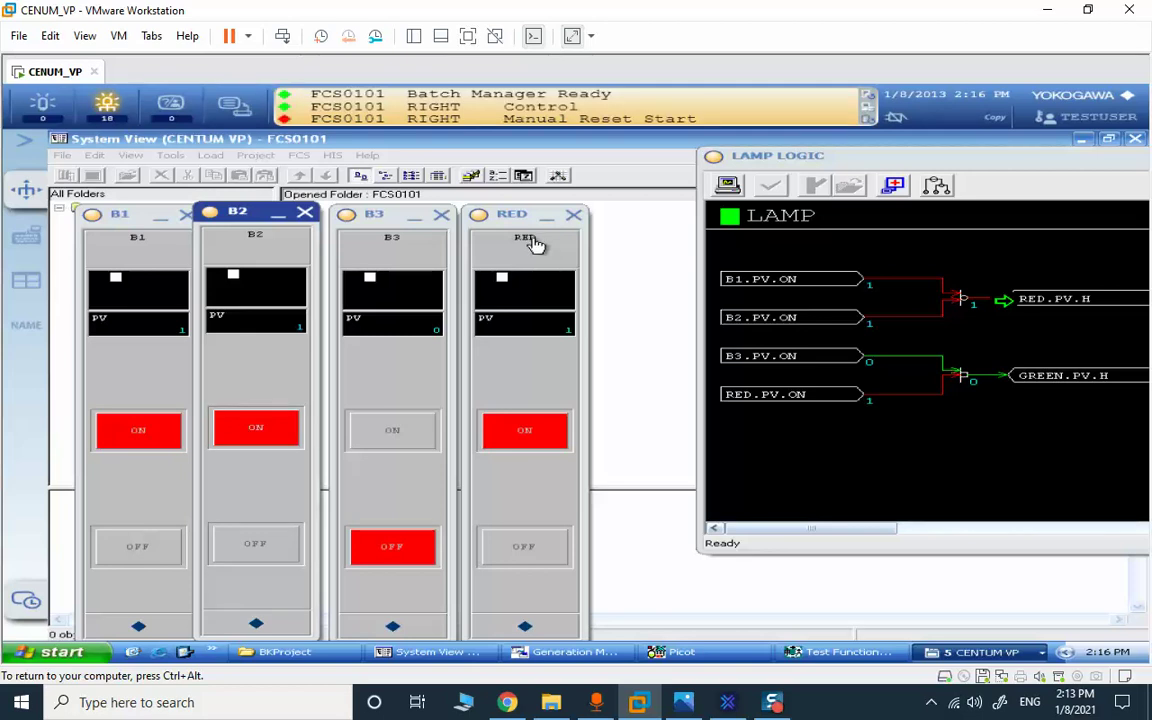
Step: Replace the B2 faceplate with the GREEN one in the row, and switch B3 to ON to test the GREEN output
{"action": "left_click", "coordinate": [305, 212]}
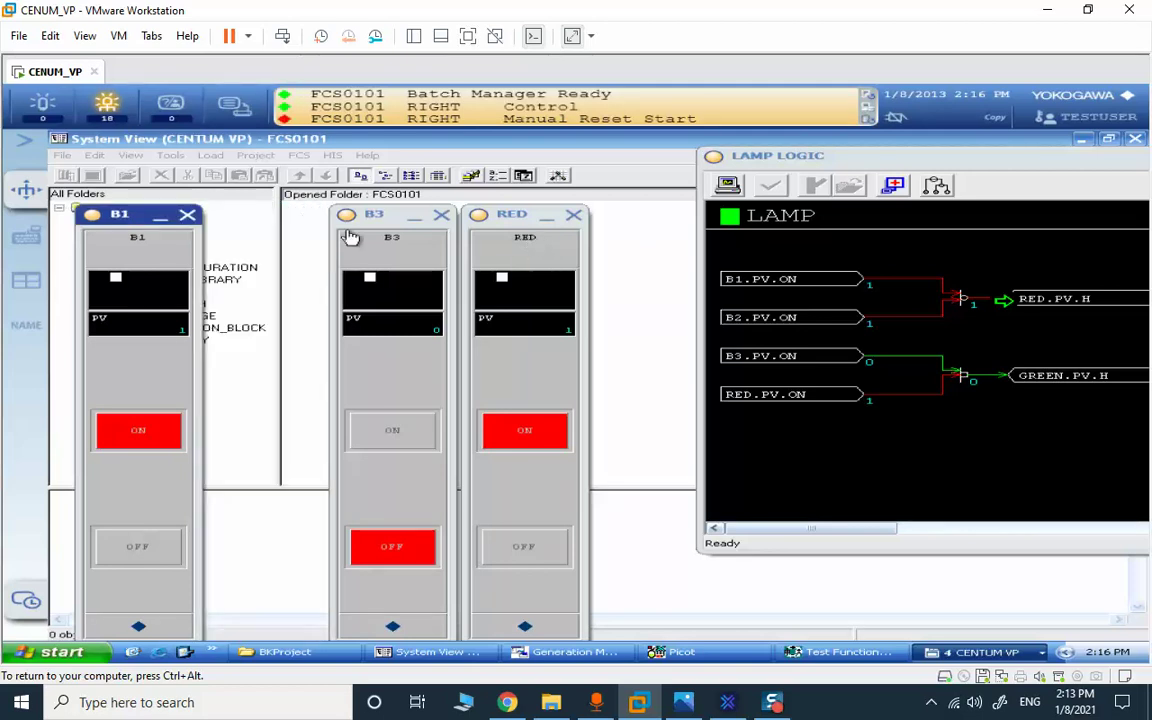
{"action": "left_click_drag", "start_coordinate": [365, 214], "coordinate": [247, 216]}
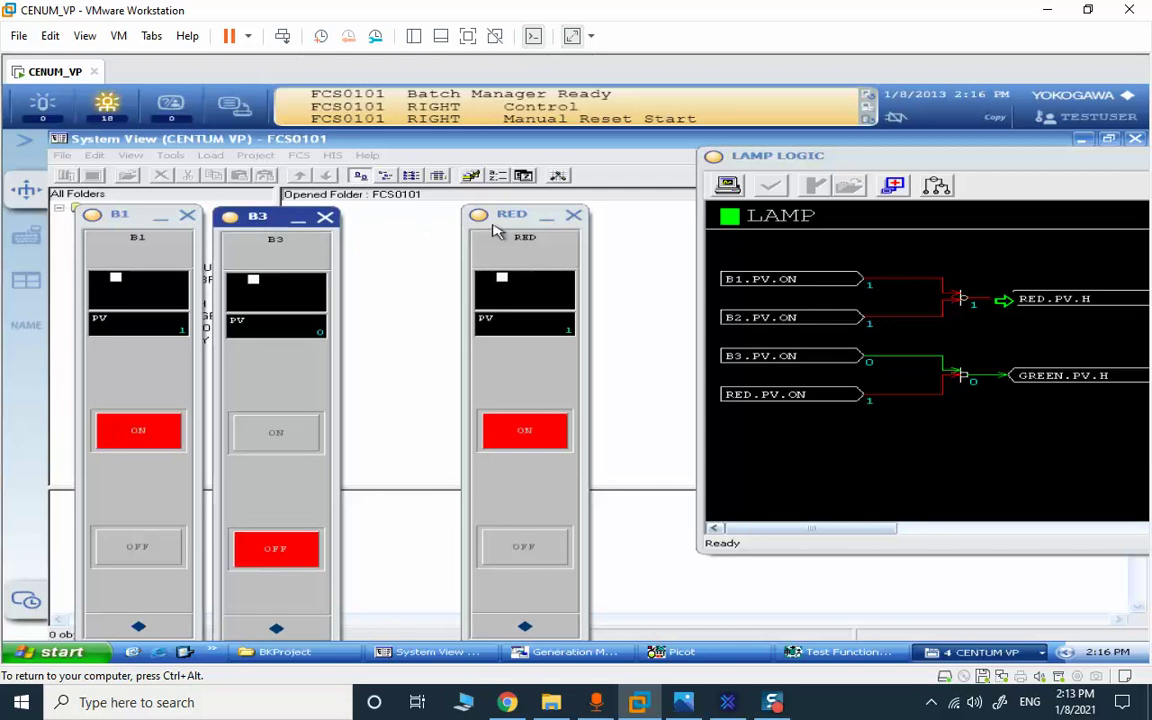
{"action": "left_click_drag", "start_coordinate": [493, 224], "coordinate": [380, 220]}
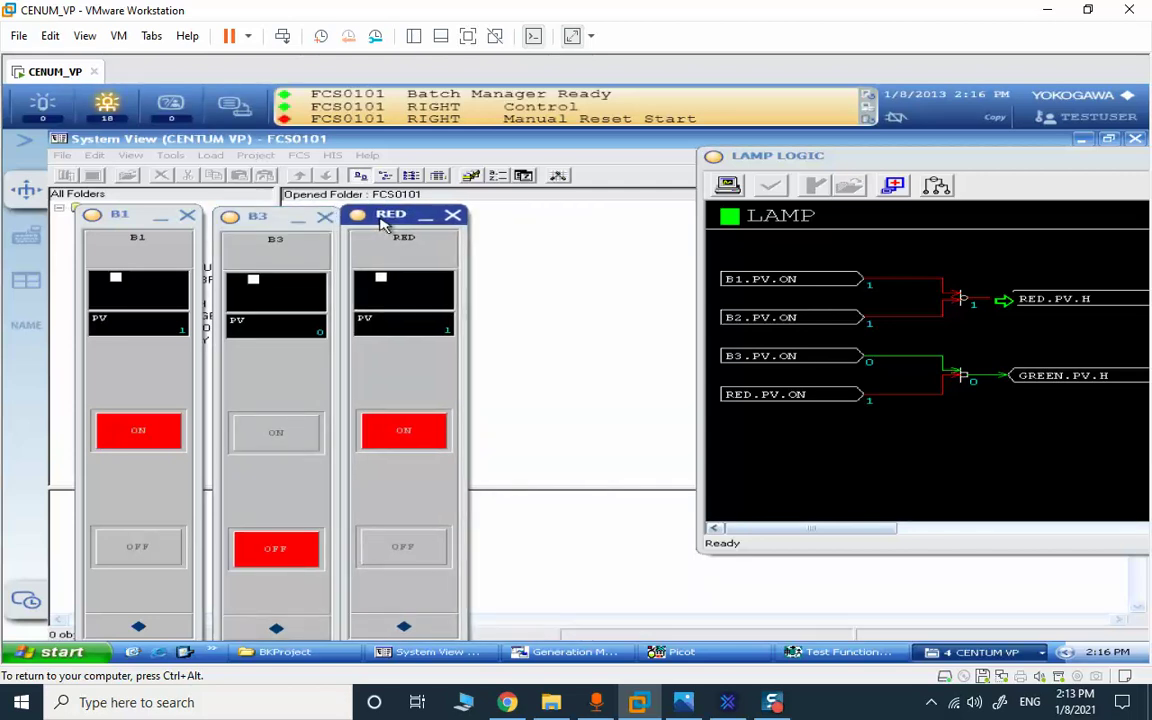
{"action": "left_click", "coordinate": [1023, 378]}
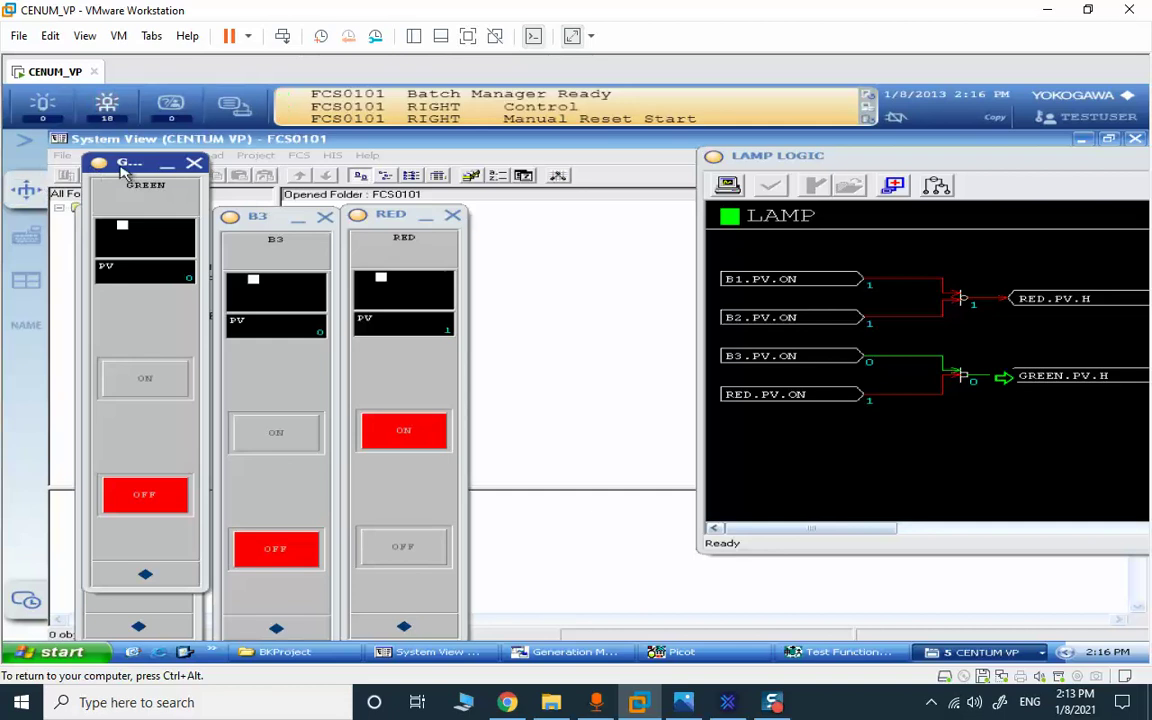
{"action": "left_click_drag", "start_coordinate": [115, 161], "coordinate": [517, 225]}
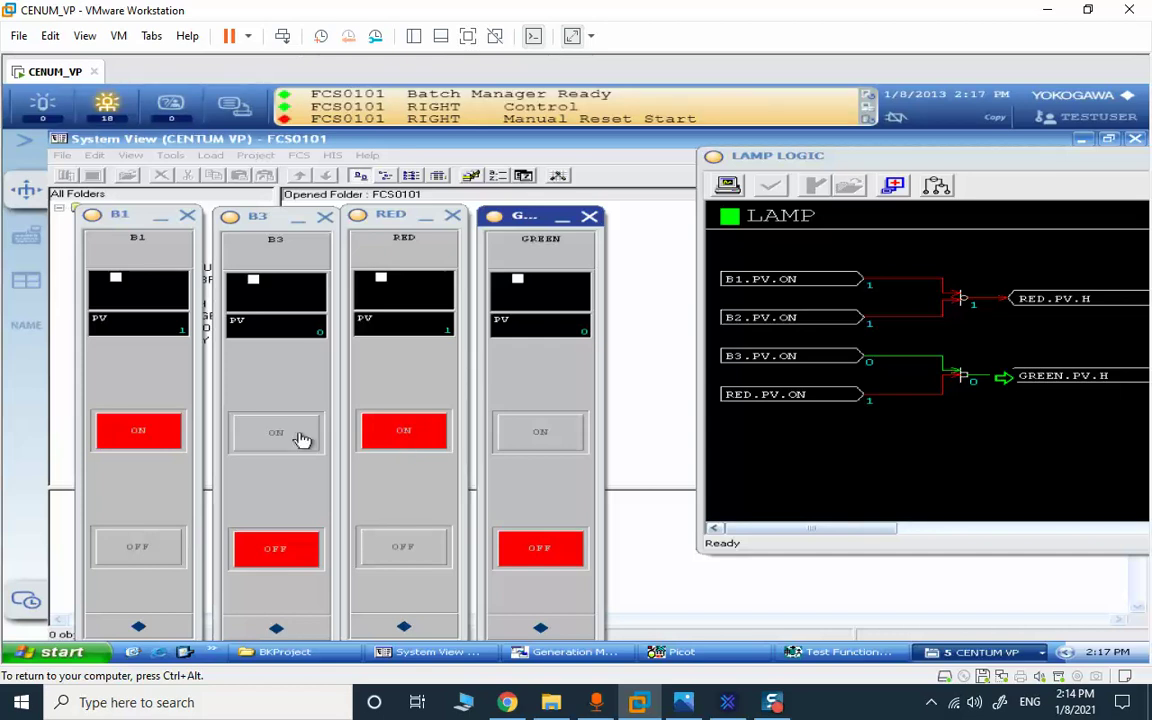
{"action": "left_click", "coordinate": [269, 440]}
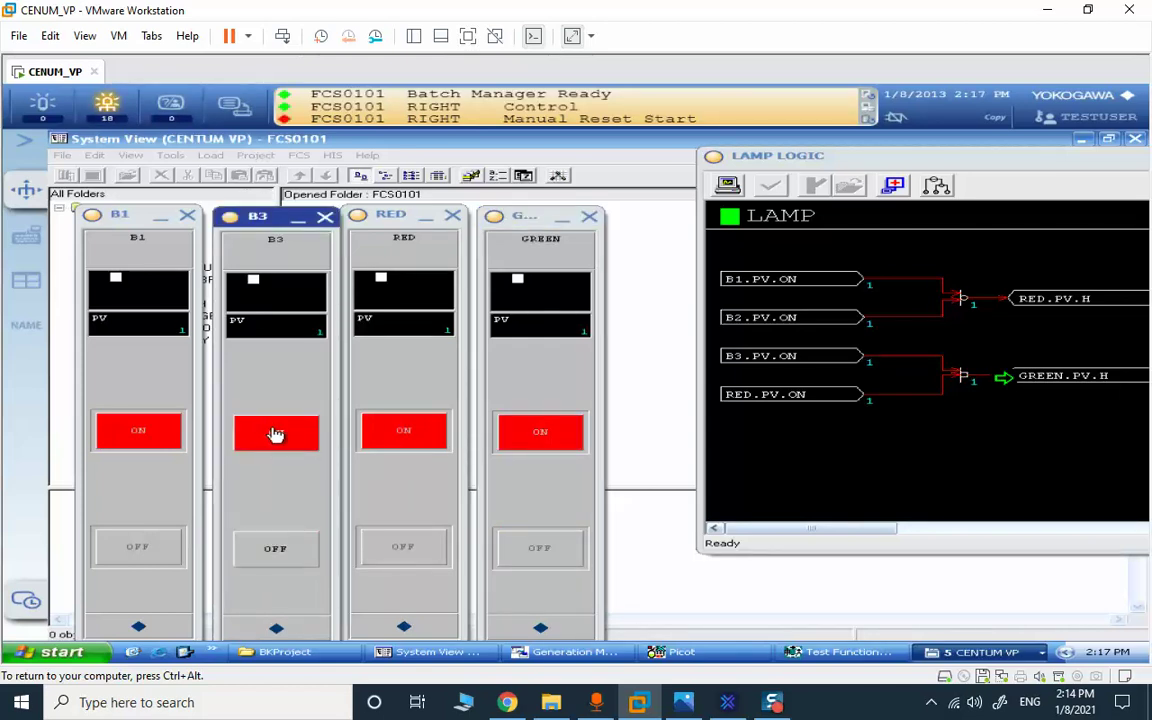
Step: Switch B1 to OFF, open the B2 faceplate from the logic chart to switch it to OFF, and close it
{"action": "left_click", "coordinate": [139, 553]}
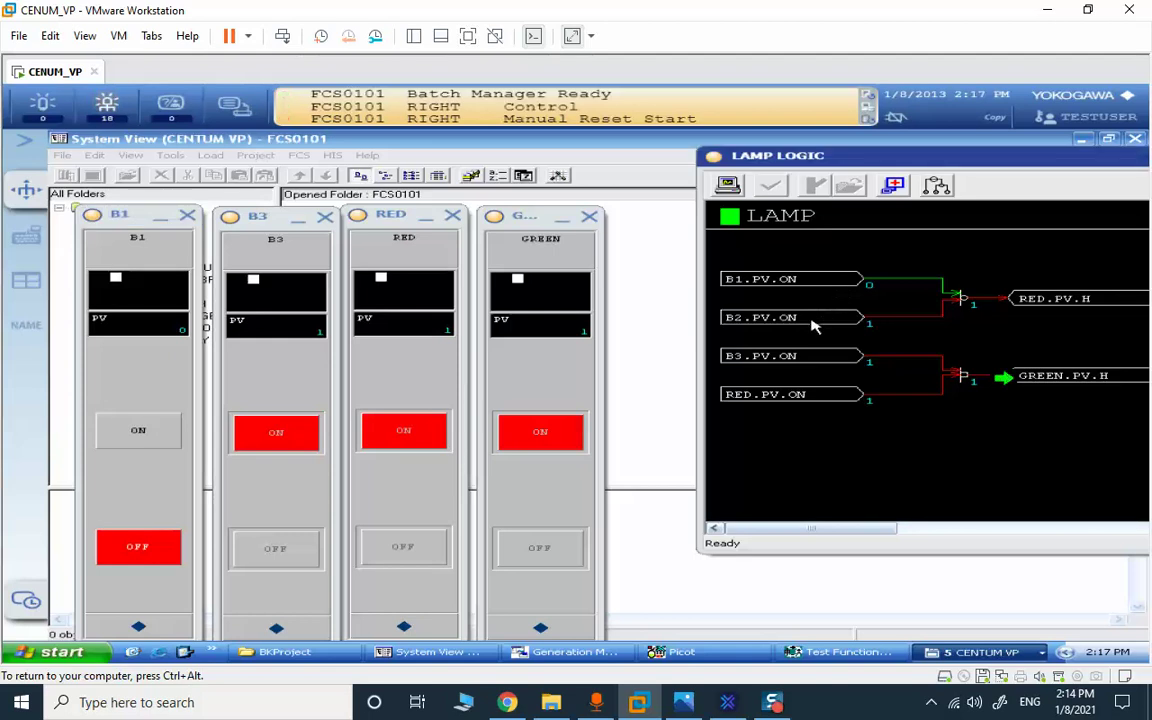
{"action": "double_click", "coordinate": [737, 327]}
{"action": "left_click", "coordinate": [175, 524]}
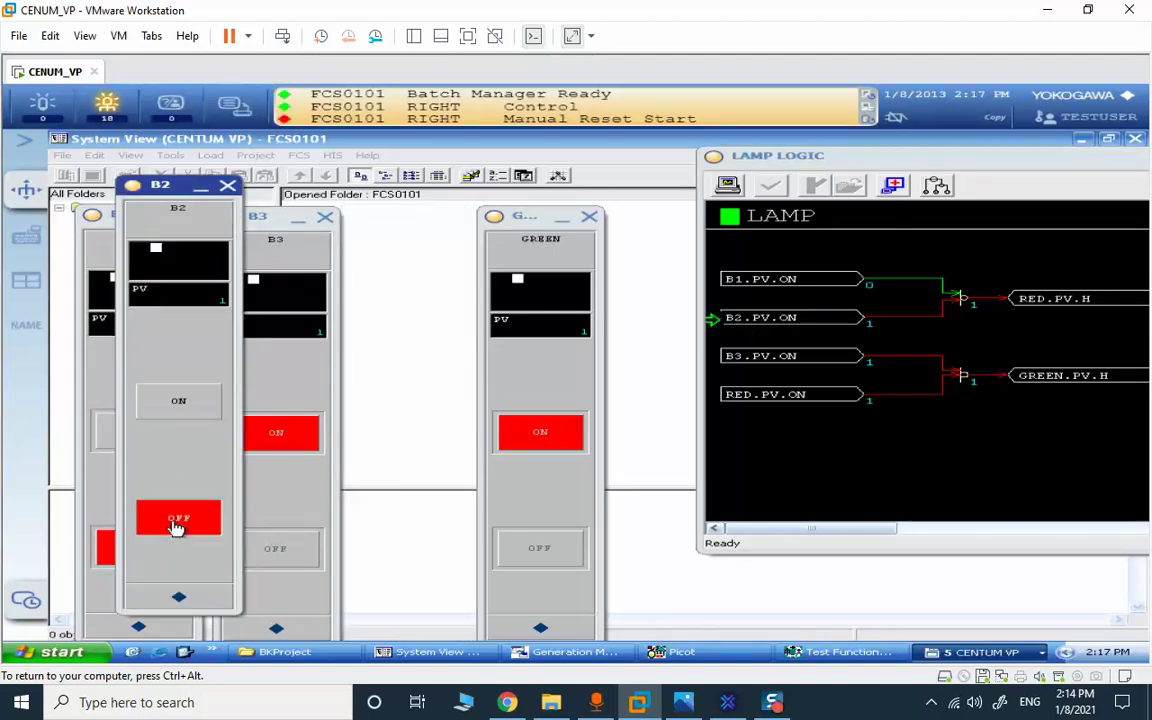
{"action": "left_click", "coordinate": [228, 185]}
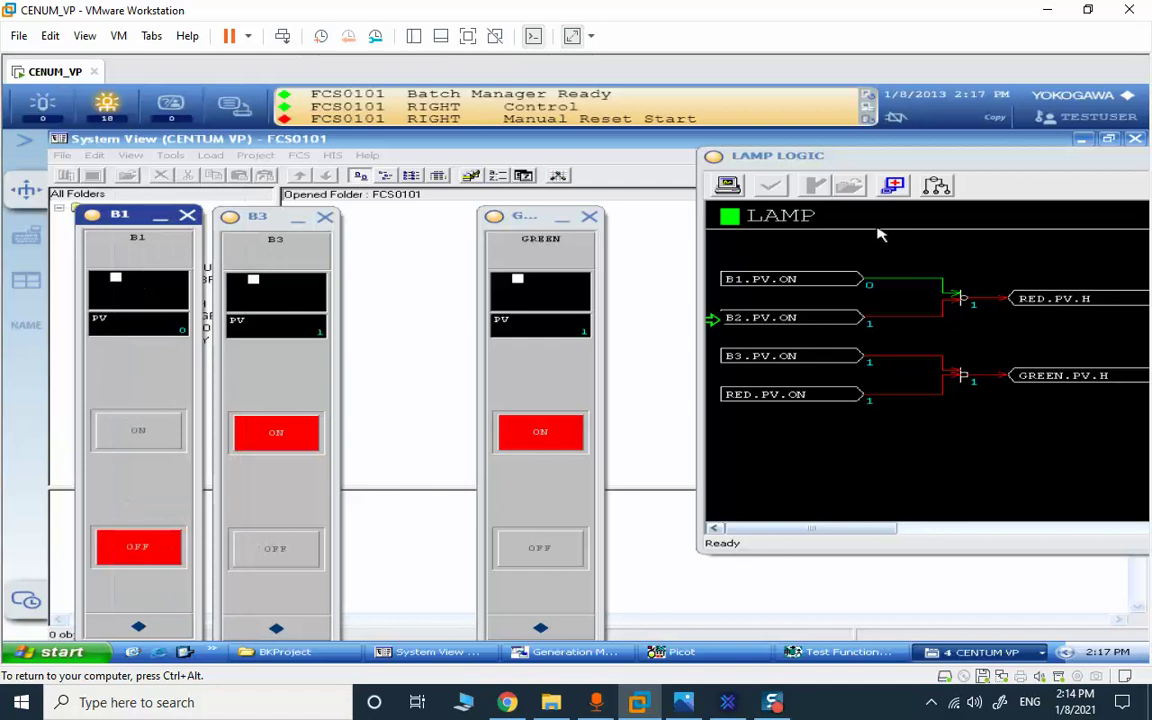
Step: Reopen the RED faceplate beside GREEN, switch B3 to OFF, and replace its faceplate with B2 beside B1
{"action": "double_click", "coordinate": [1030, 298]}
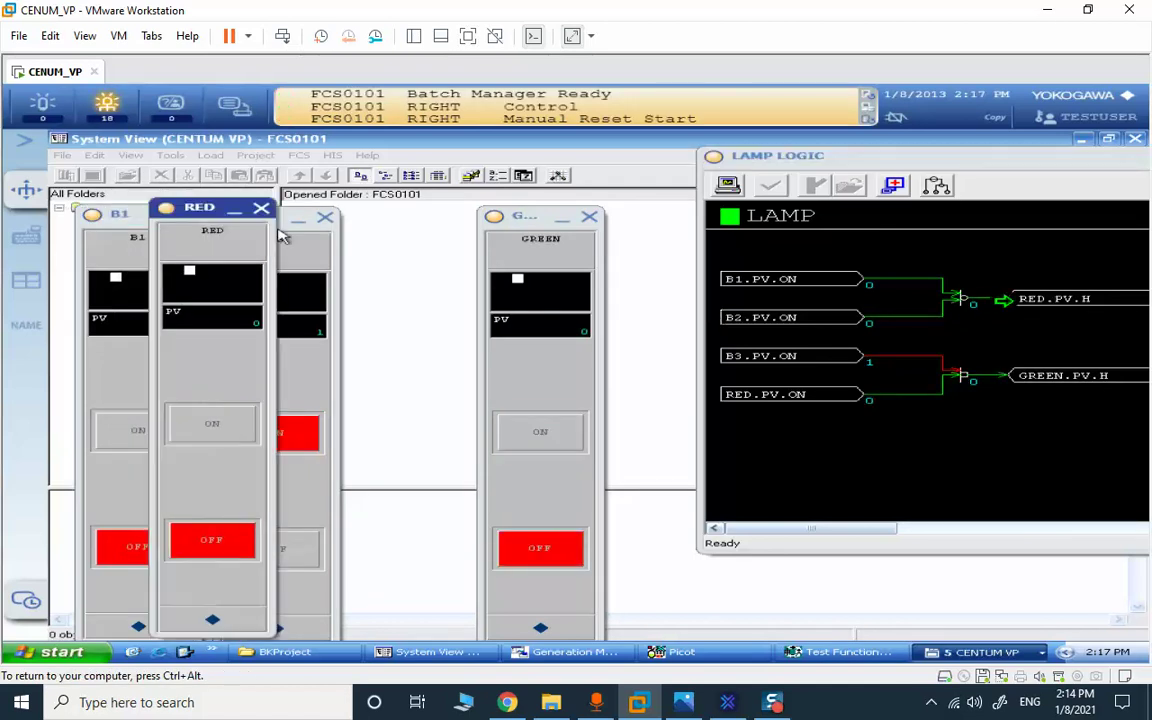
{"action": "left_click_drag", "start_coordinate": [197, 207], "coordinate": [407, 228]}
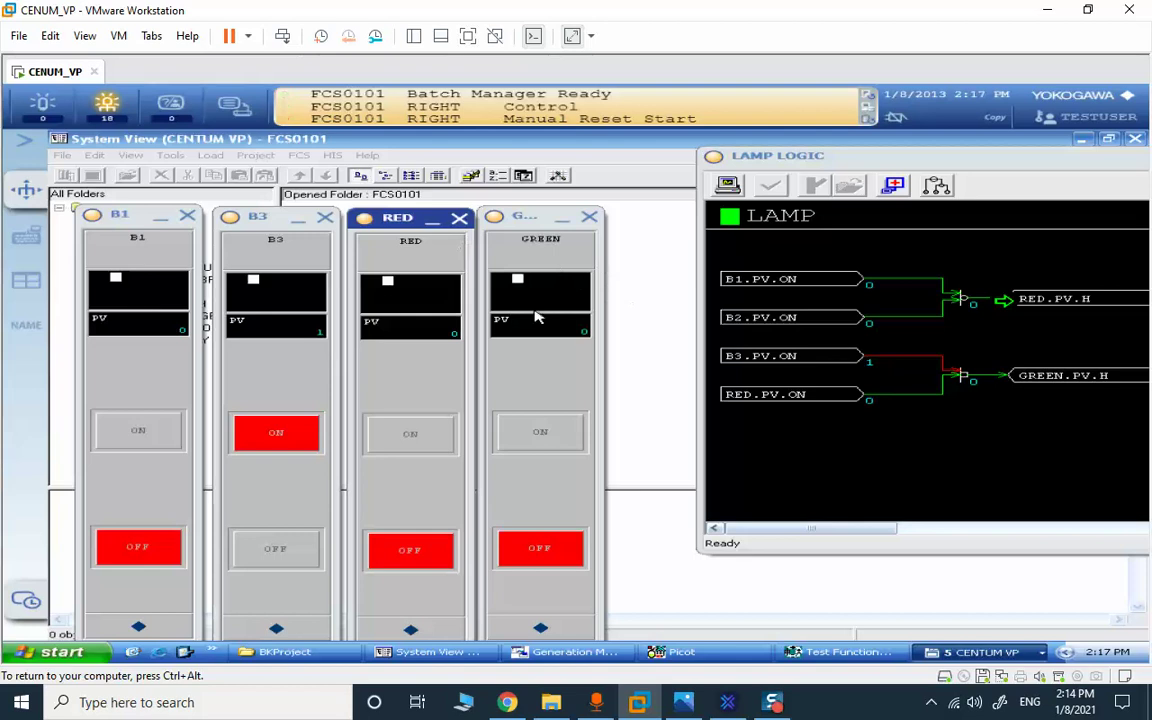
{"action": "left_click", "coordinate": [286, 547]}
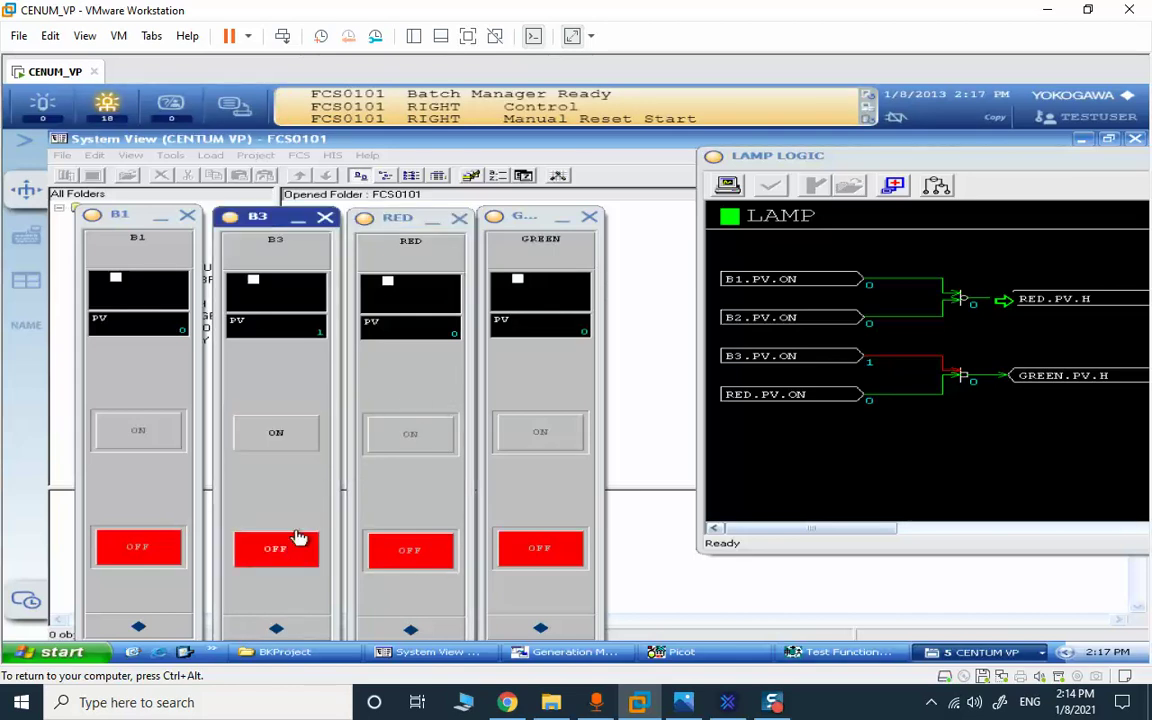
{"action": "left_click", "coordinate": [325, 217]}
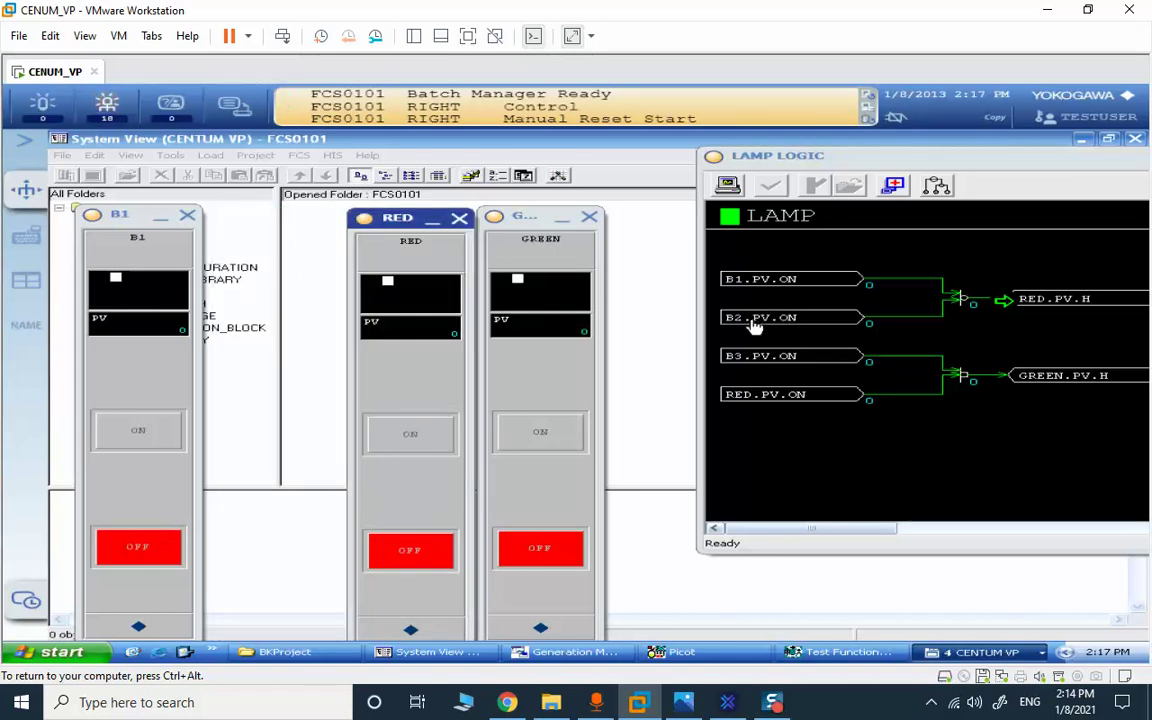
{"action": "left_click", "coordinate": [720, 317]}
{"action": "left_click_drag", "start_coordinate": [214, 212], "coordinate": [236, 228]}
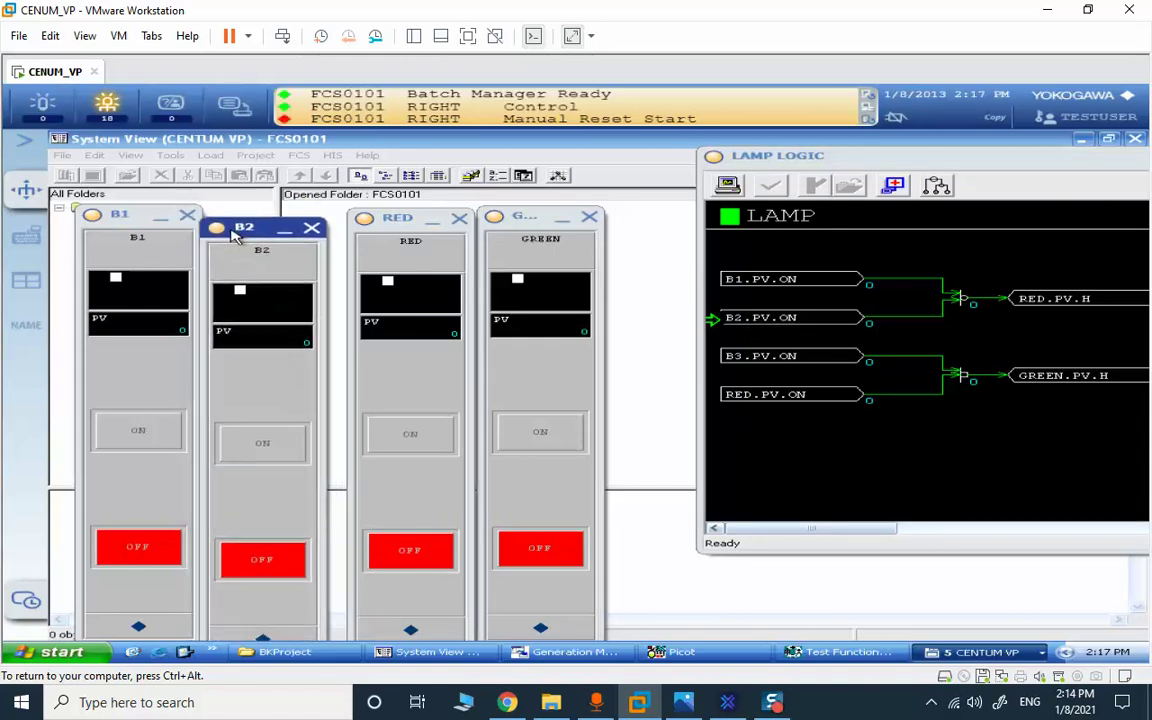
Step: Switch B1 to ON to test the RED output with B2 off, and close the B2 faceplate
{"action": "left_click", "coordinate": [128, 432]}
{"action": "left_click", "coordinate": [129, 432]}
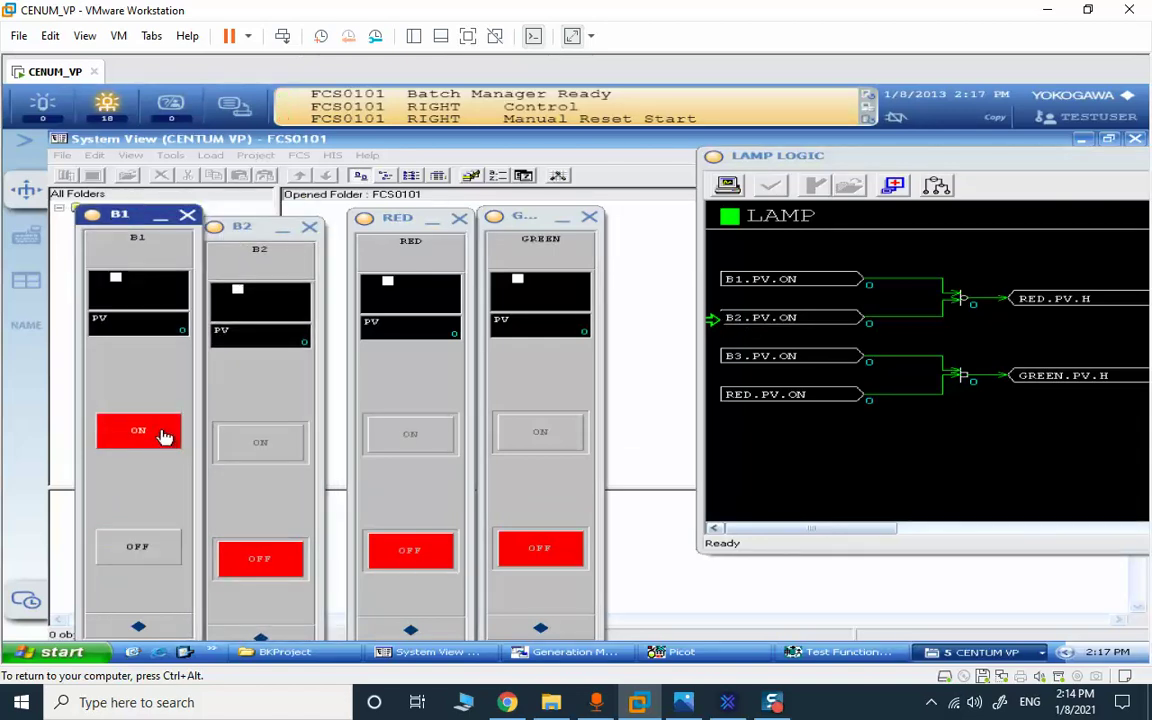
{"action": "left_click", "coordinate": [309, 227]}
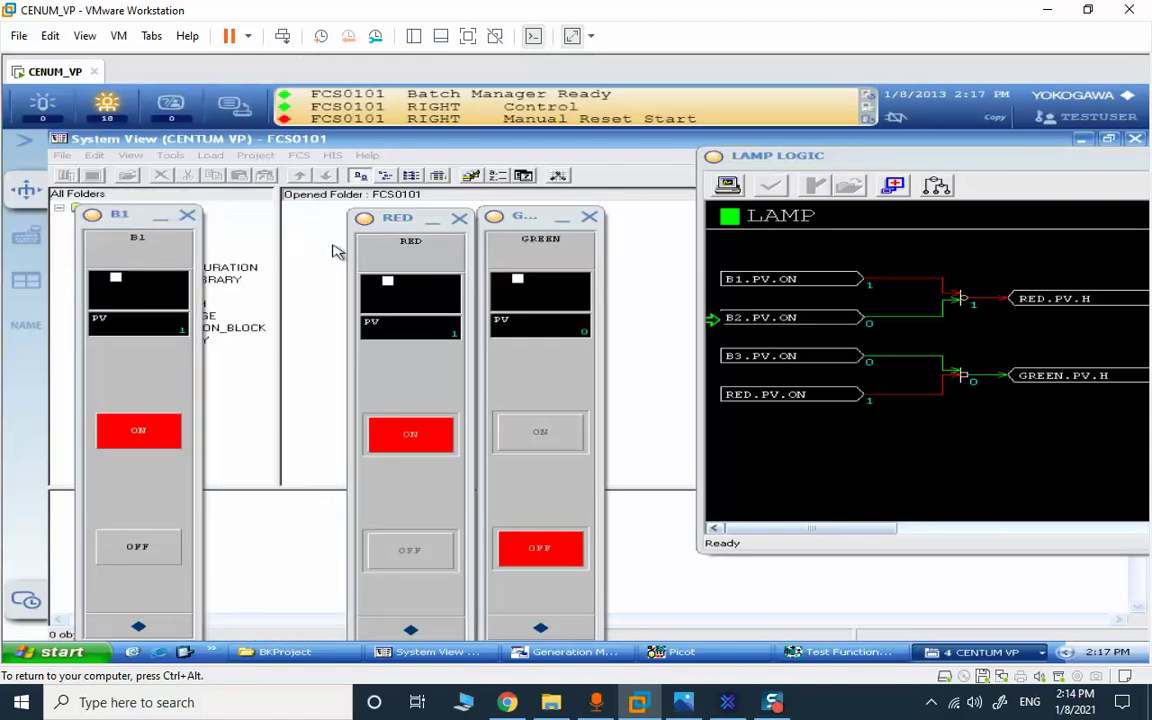
Step: Reopen the B3 faceplate from the logic chart beside B1, and switch B3 to ON to test the GREEN output
{"action": "double_click", "coordinate": [758, 364]}
{"action": "left_click_drag", "start_coordinate": [100, 142], "coordinate": [246, 221]}
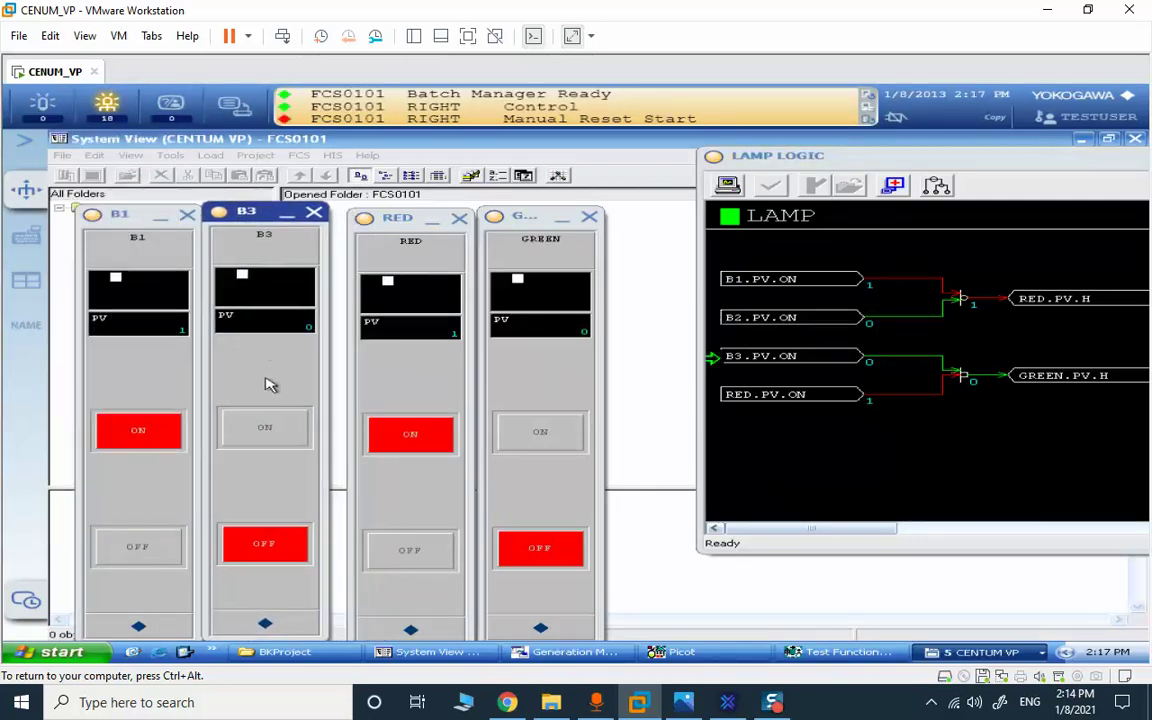
{"action": "left_click", "coordinate": [259, 429]}
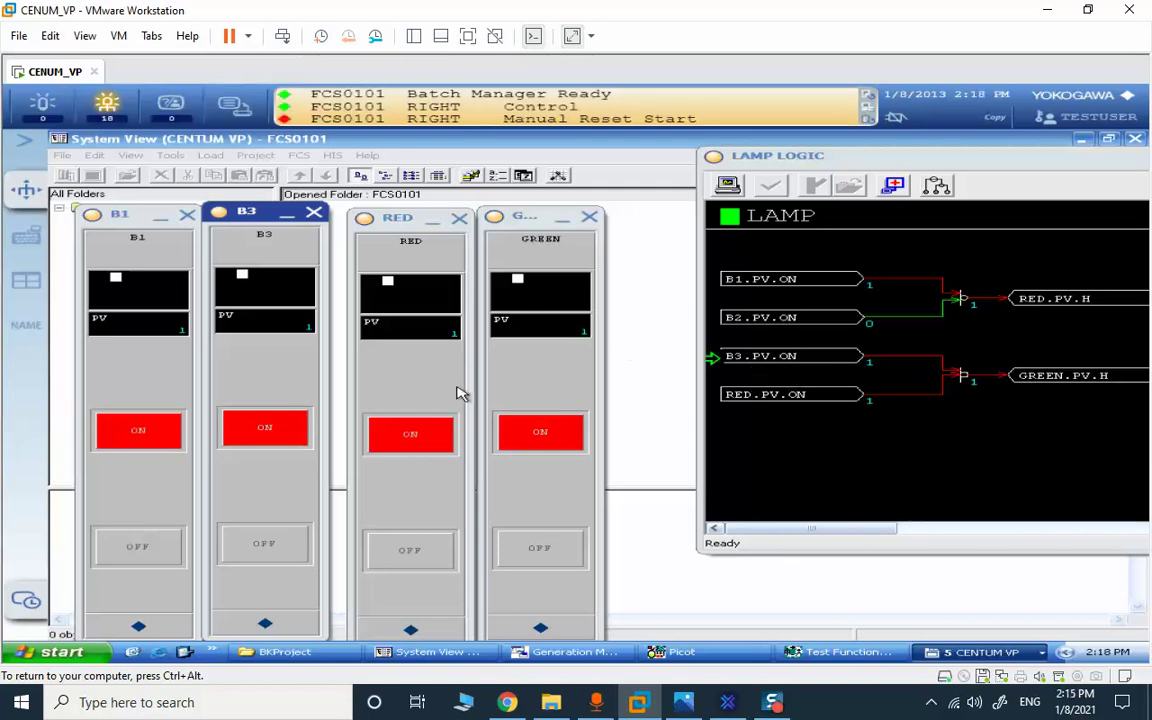
Step: Switch B3 to OFF and back to ON, and switch B1 to OFF to test how the lights respond
{"action": "left_click", "coordinate": [260, 545]}
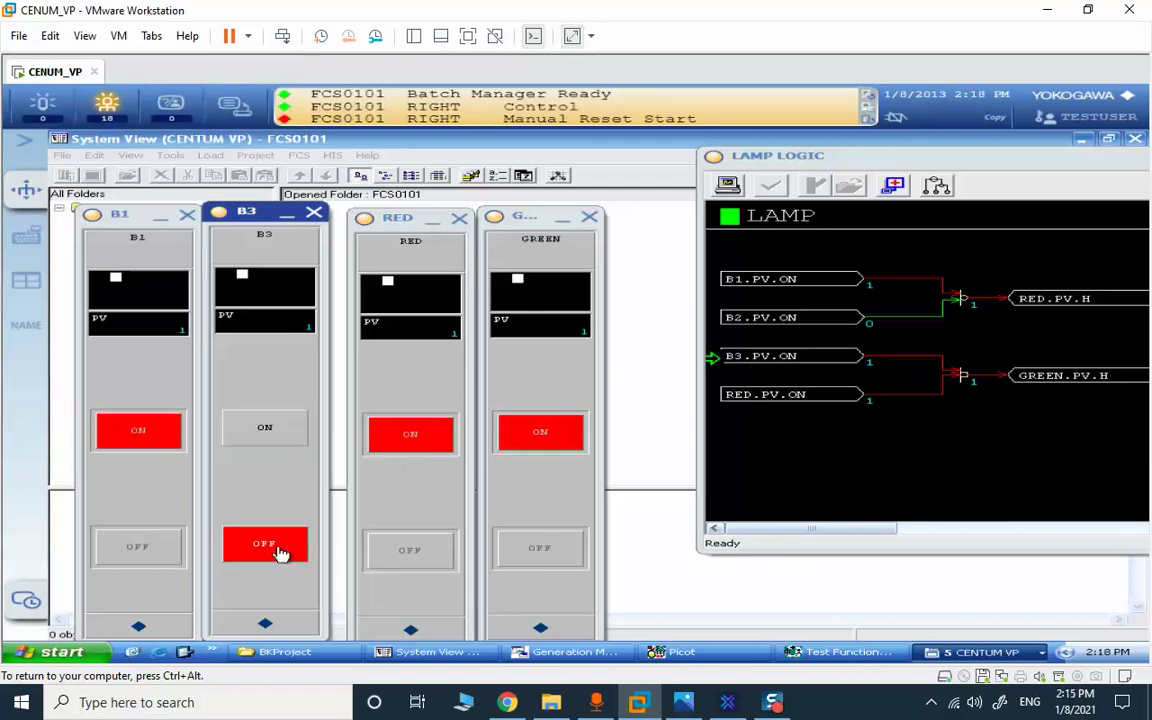
{"action": "left_click", "coordinate": [232, 432]}
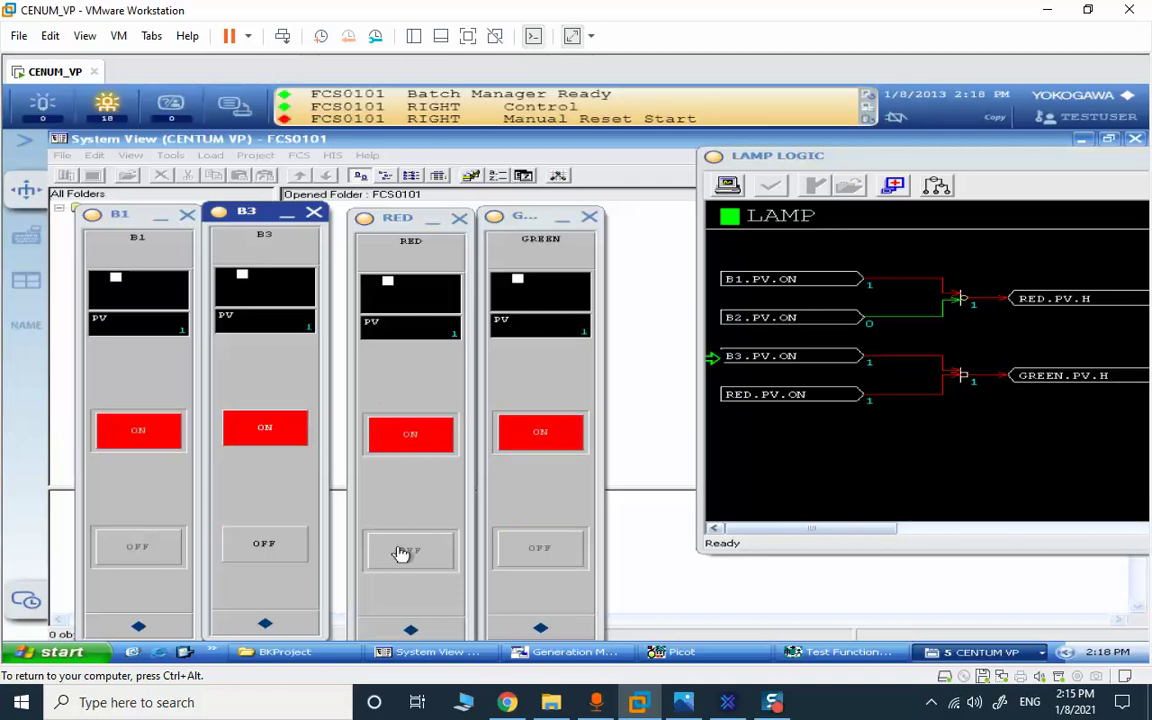
{"action": "left_click", "coordinate": [146, 551]}
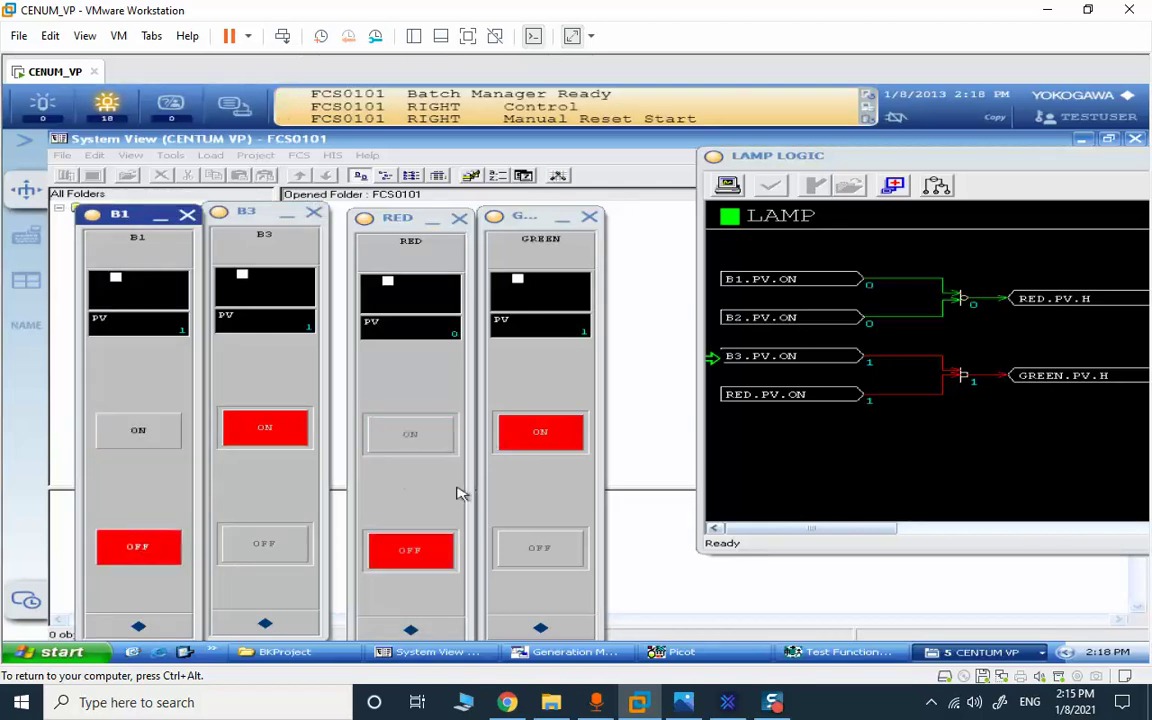